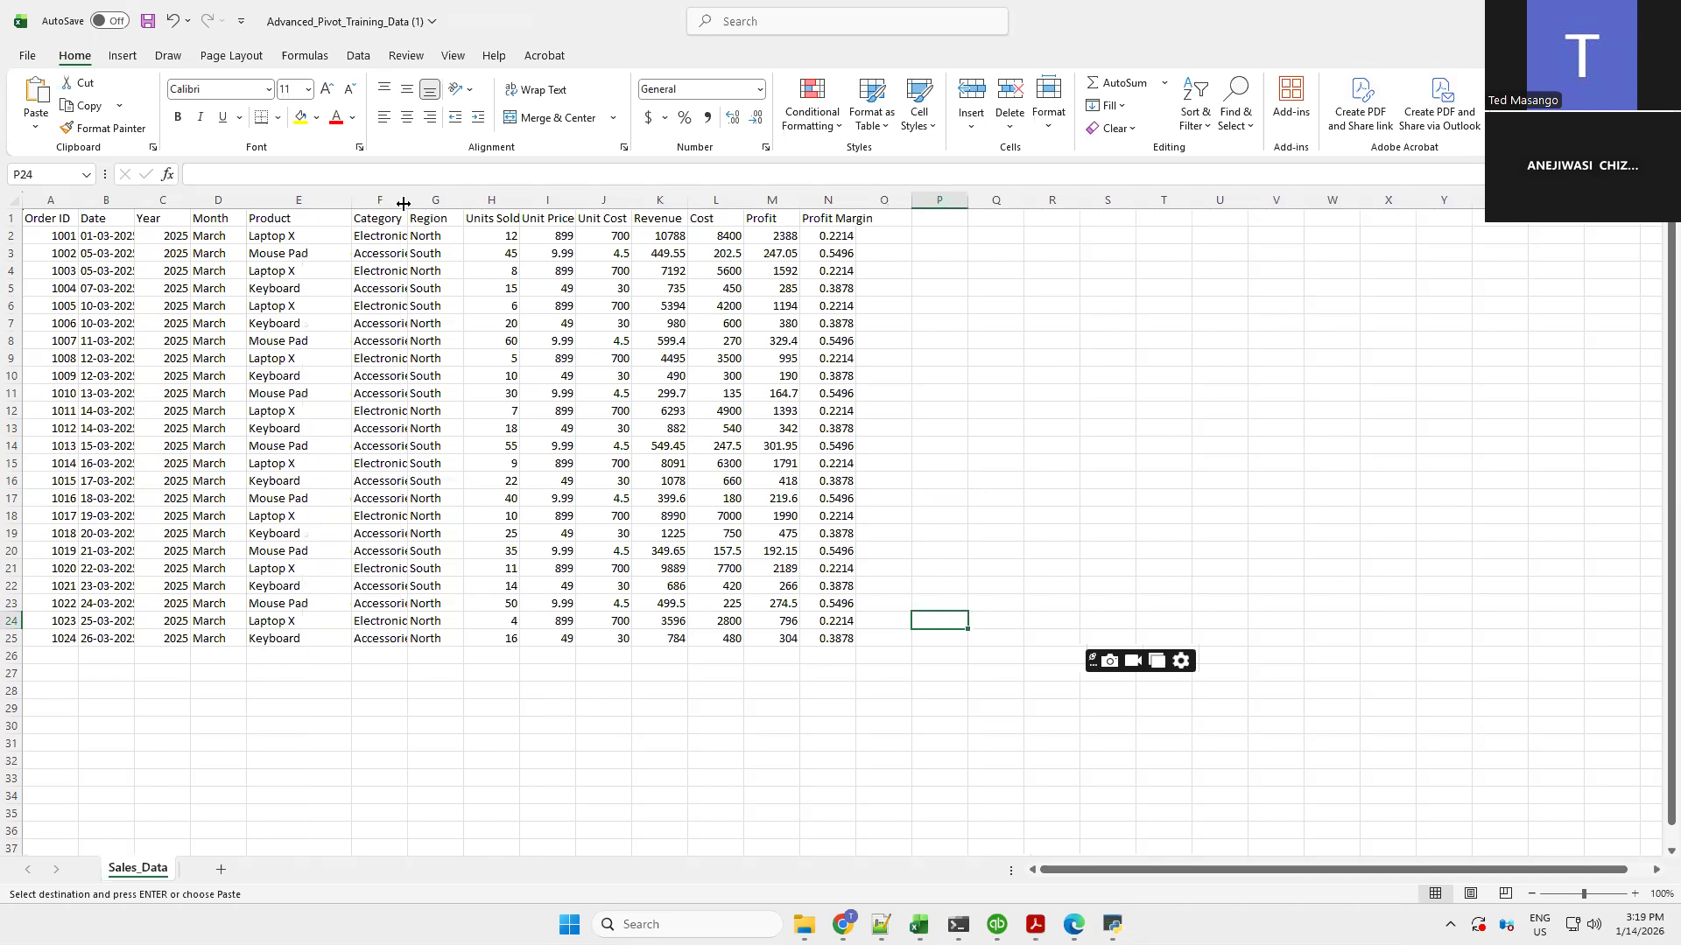
# Autofit the Category and Date columns so their contents fit
pyautogui.doubleClick(403, 204)
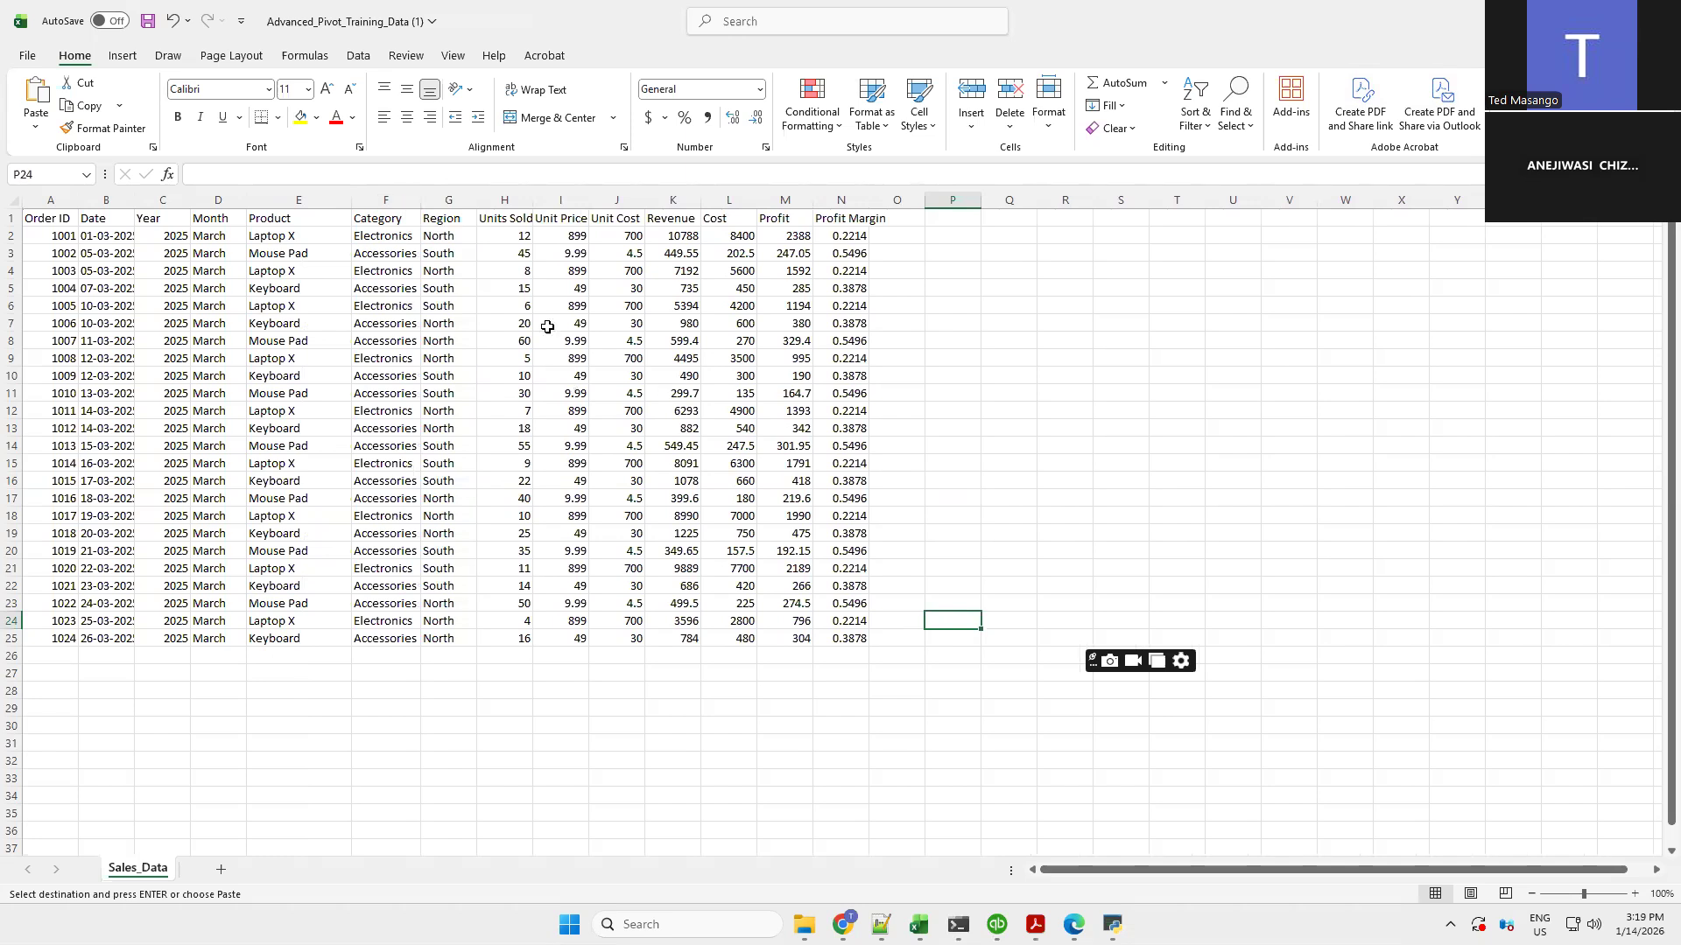
pyautogui.doubleClick(133, 200)
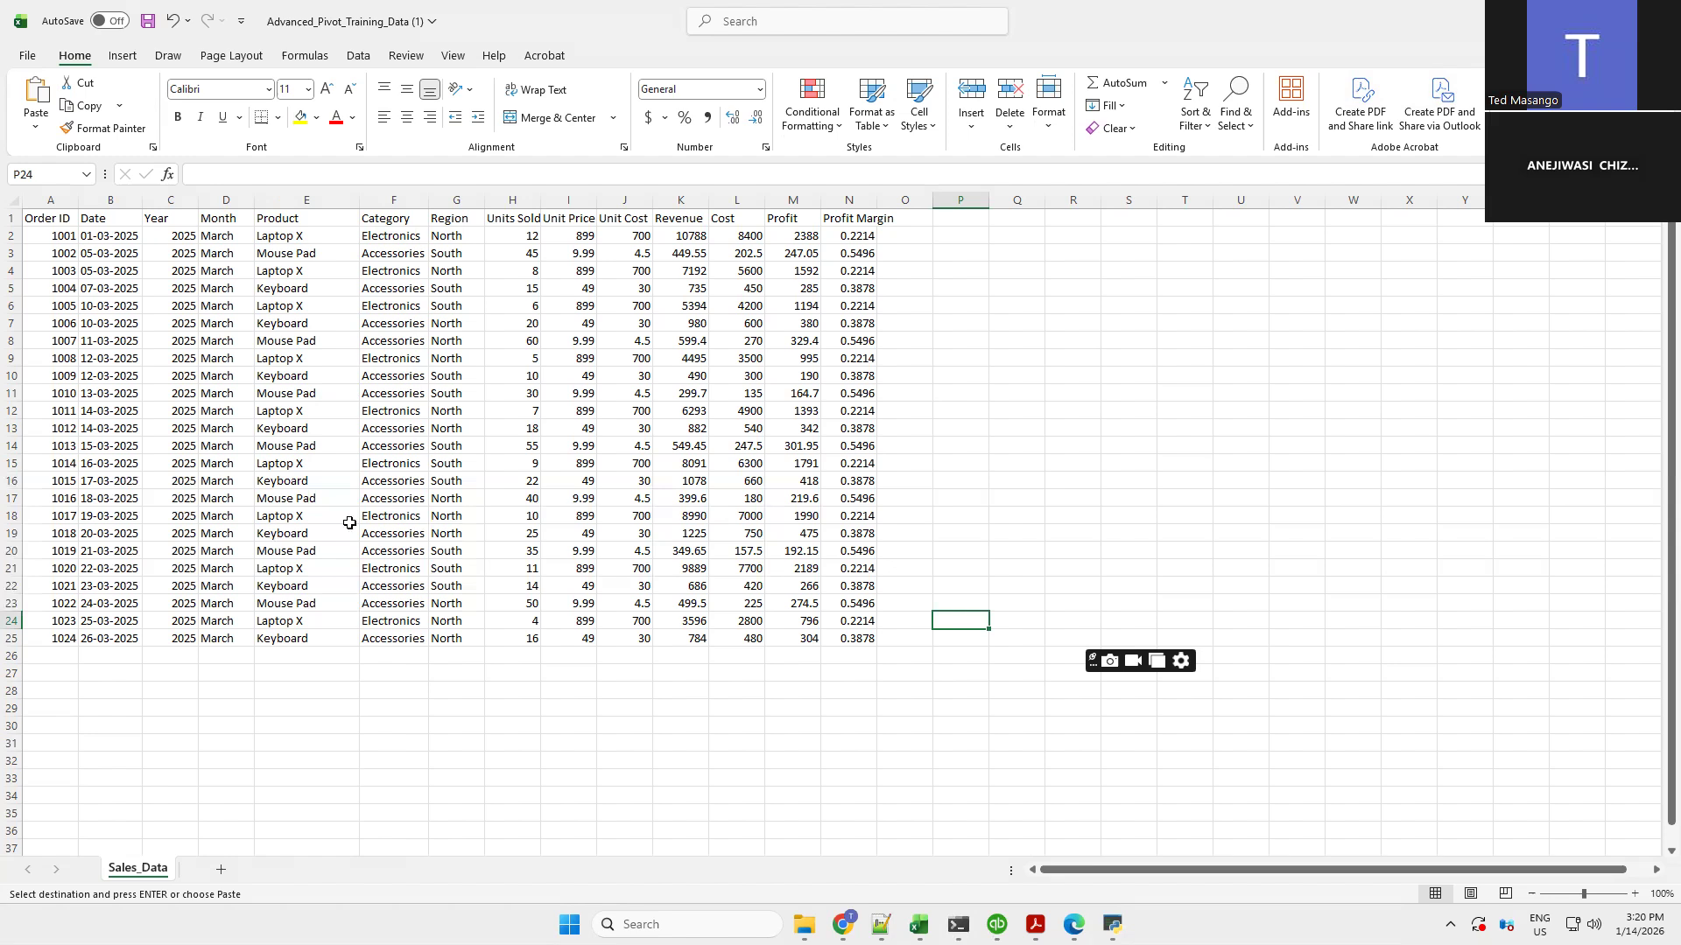
# Select the whole data table from A1 through N25 by extending the selection from the first cell
pyautogui.click(249, 427)
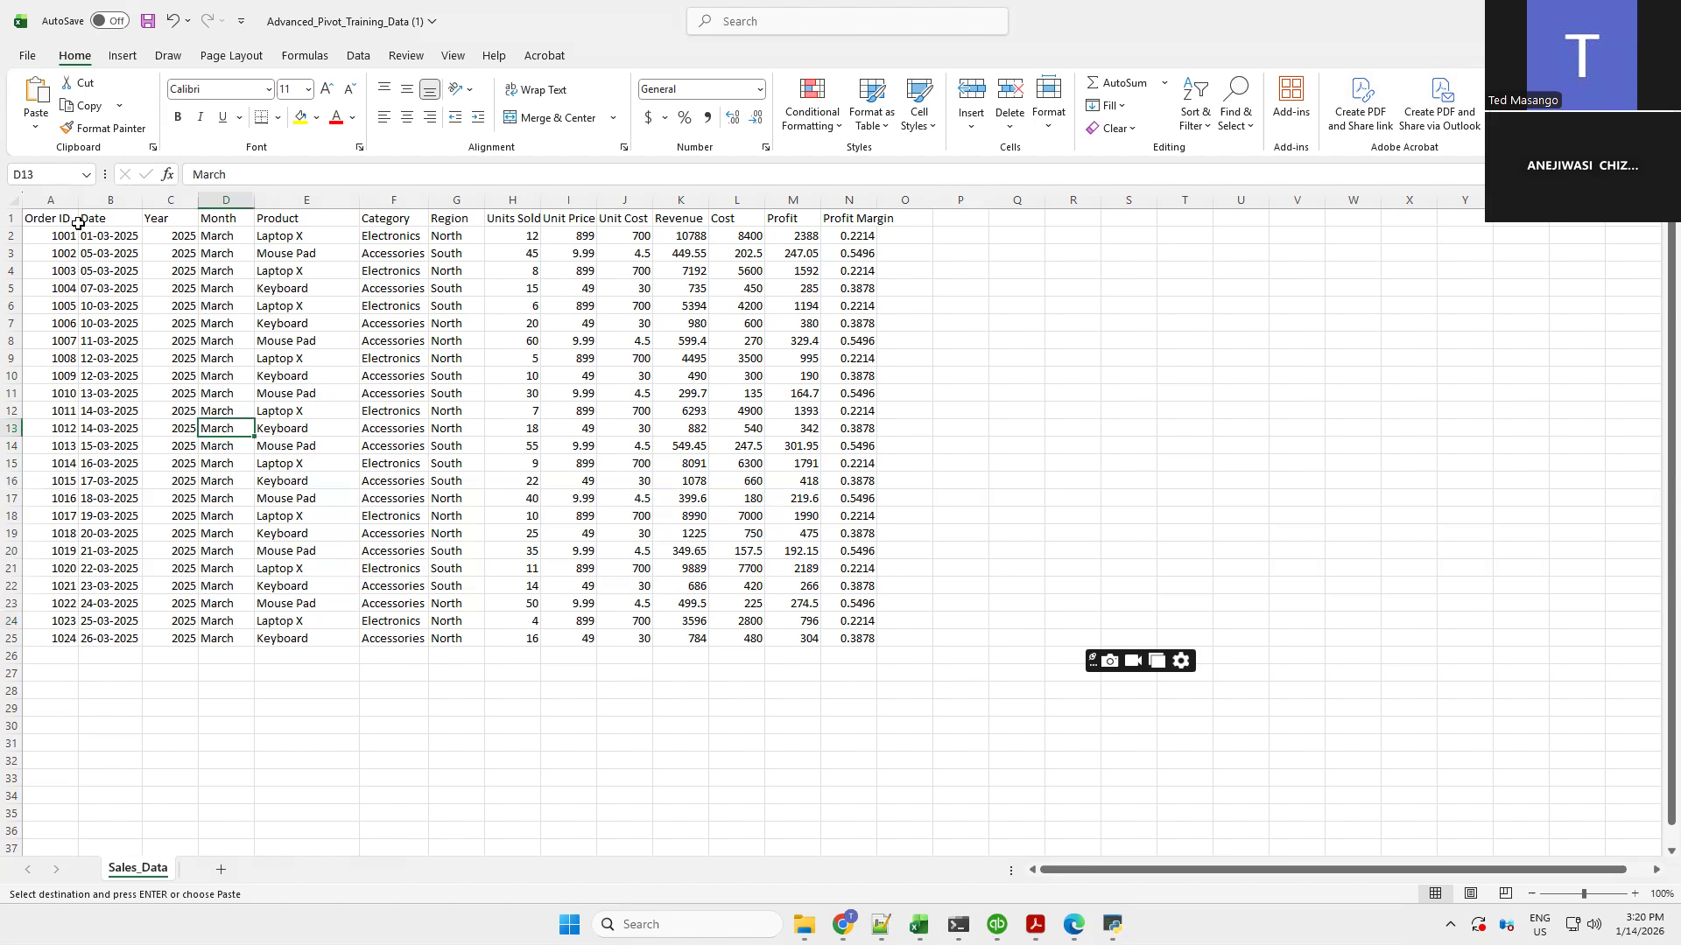
pyautogui.hotkey('ctrl', 'Home')
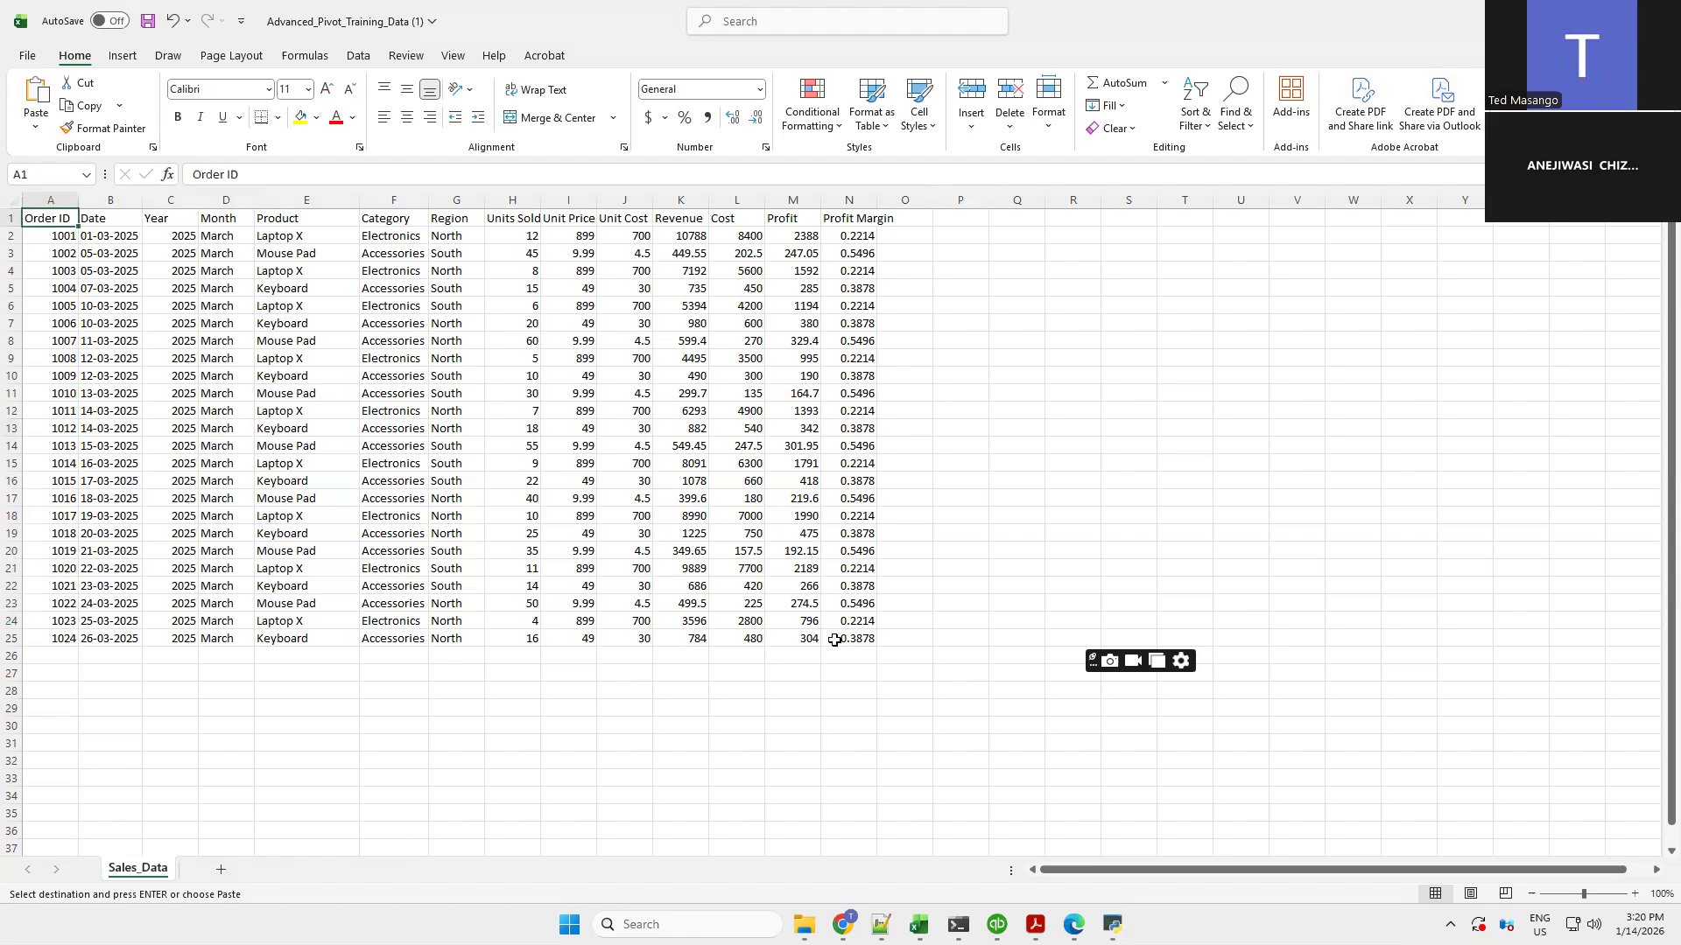
pyautogui.hotkey('shift', 'Right')
pyautogui.hotkey('shift', 'Right')
pyautogui.hotkey('shift', 'Right')
pyautogui.hotkey('shift', 'Right')
pyautogui.hotkey('shift', 'Right')
pyautogui.hotkey('shift', 'Right')
pyautogui.hotkey('shift', 'Right')
pyautogui.hotkey('shift', 'Right')
pyautogui.hotkey('shift', 'Right')
pyautogui.hotkey('shift', 'Right')
pyautogui.hotkey('shift', 'Right')
pyautogui.hotkey('shift', 'Down')
pyautogui.hotkey('shift', 'Down')
pyautogui.hotkey('shift', 'Down')
pyautogui.hotkey('shift', 'Down')
pyautogui.hotkey('shift', 'Down')
pyautogui.hotkey('shift', 'Down')
pyautogui.hotkey('shift', 'Down')
pyautogui.hotkey('shift', 'Down')
pyautogui.hotkey('shift', 'Right')
pyautogui.hotkey('shift', 'Down')
pyautogui.hotkey('shift', 'Down')
pyautogui.hotkey('shift', 'Down')
pyautogui.hotkey('shift', 'Down')
pyautogui.hotkey('shift', 'Down')
pyautogui.hotkey('shift', 'Down')
pyautogui.hotkey('shift', 'Down')
pyautogui.hotkey('shift', 'Down')
pyautogui.hotkey('shift', 'Down')
pyautogui.hotkey('shift', 'Down')
pyautogui.hotkey('shift', 'Down')
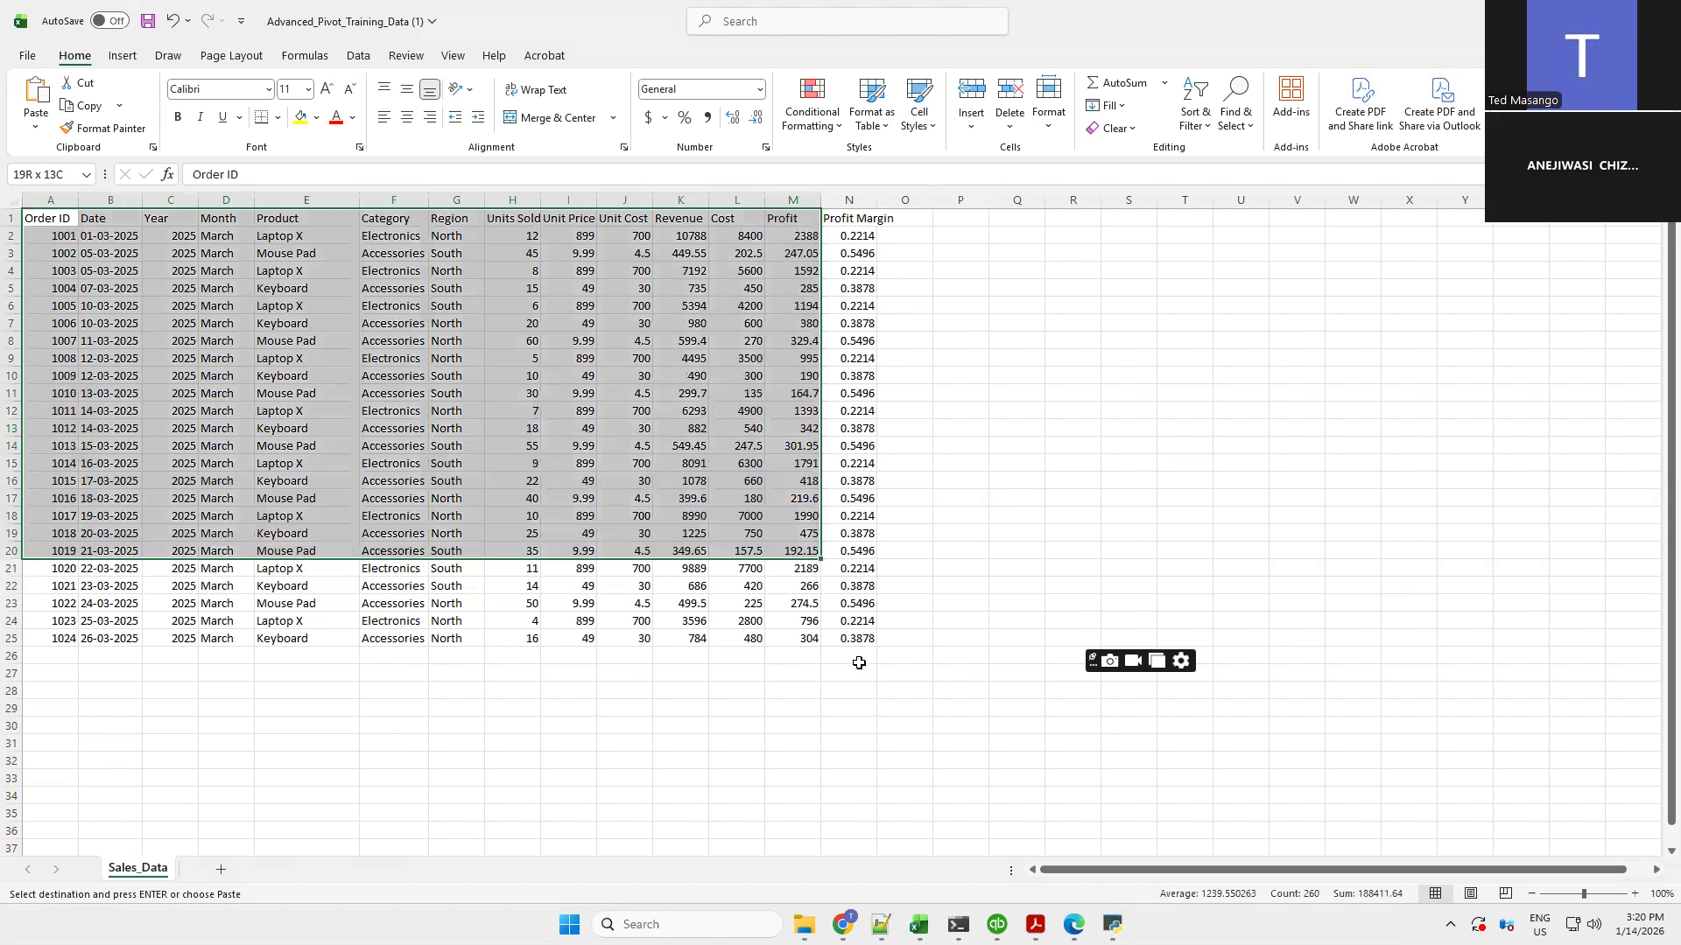
pyautogui.keyDown('shift'); pyautogui.click(859, 663); pyautogui.keyUp('shift')
pyautogui.keyDown('shift'); pyautogui.click(857, 646); pyautogui.keyUp('shift')
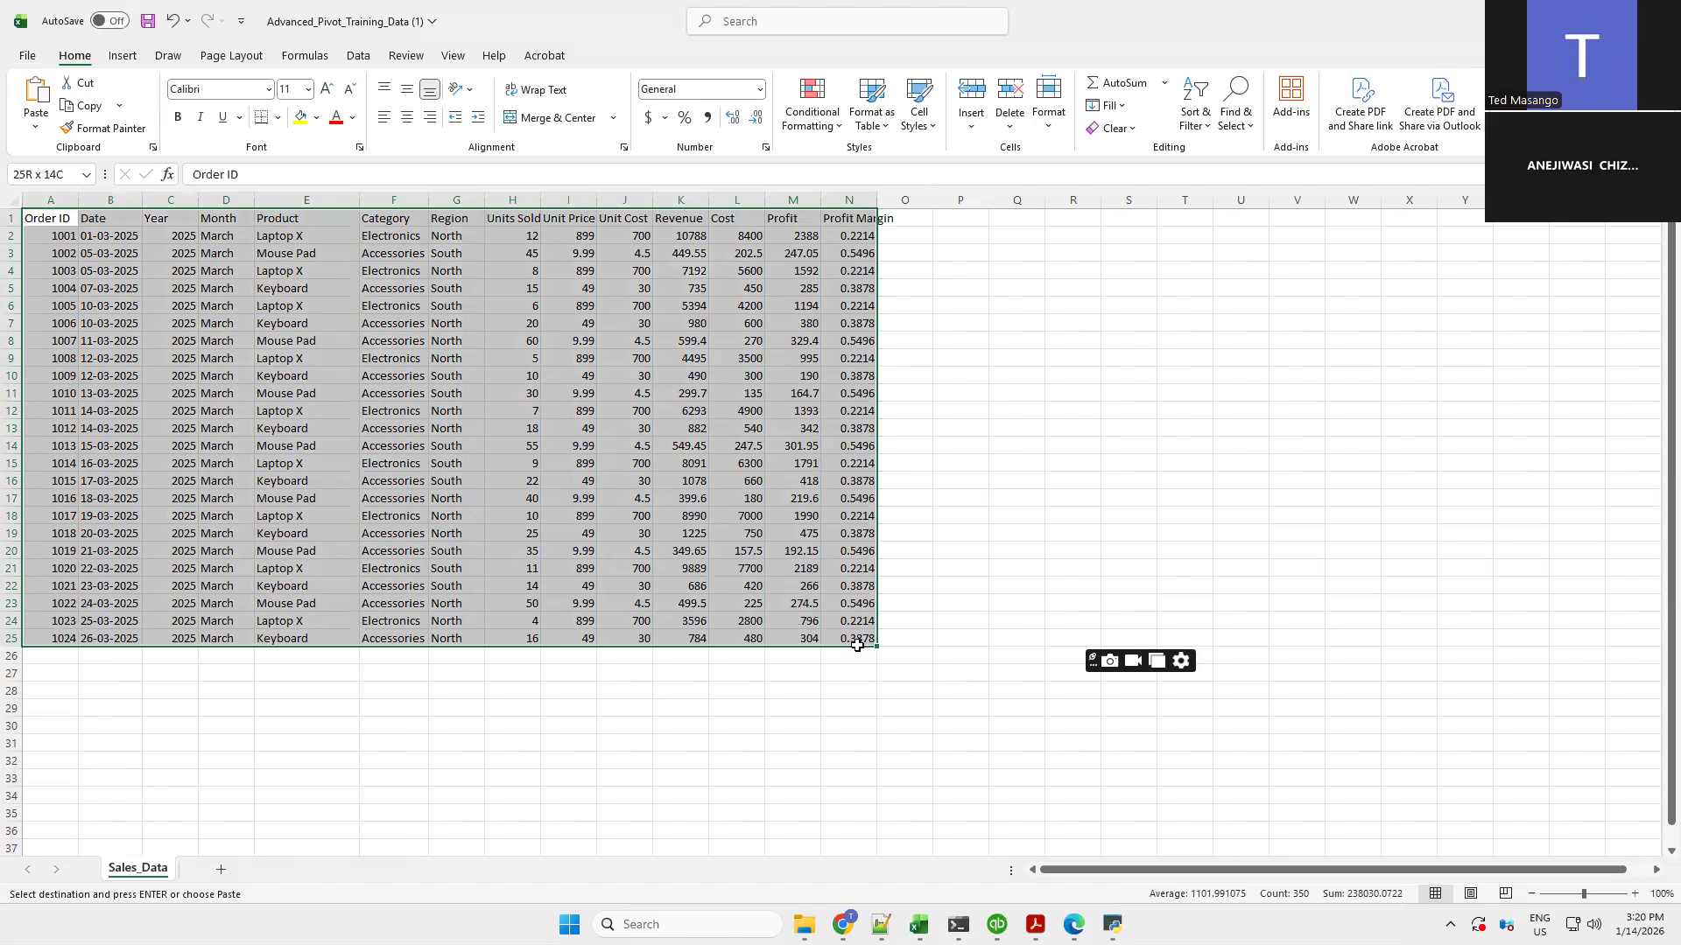
pyautogui.moveTo(857, 645); pyautogui.dragTo(857, 645)
# Autofit the Profit Margin column and format its values as percentages
pyautogui.doubleClick(876, 200)
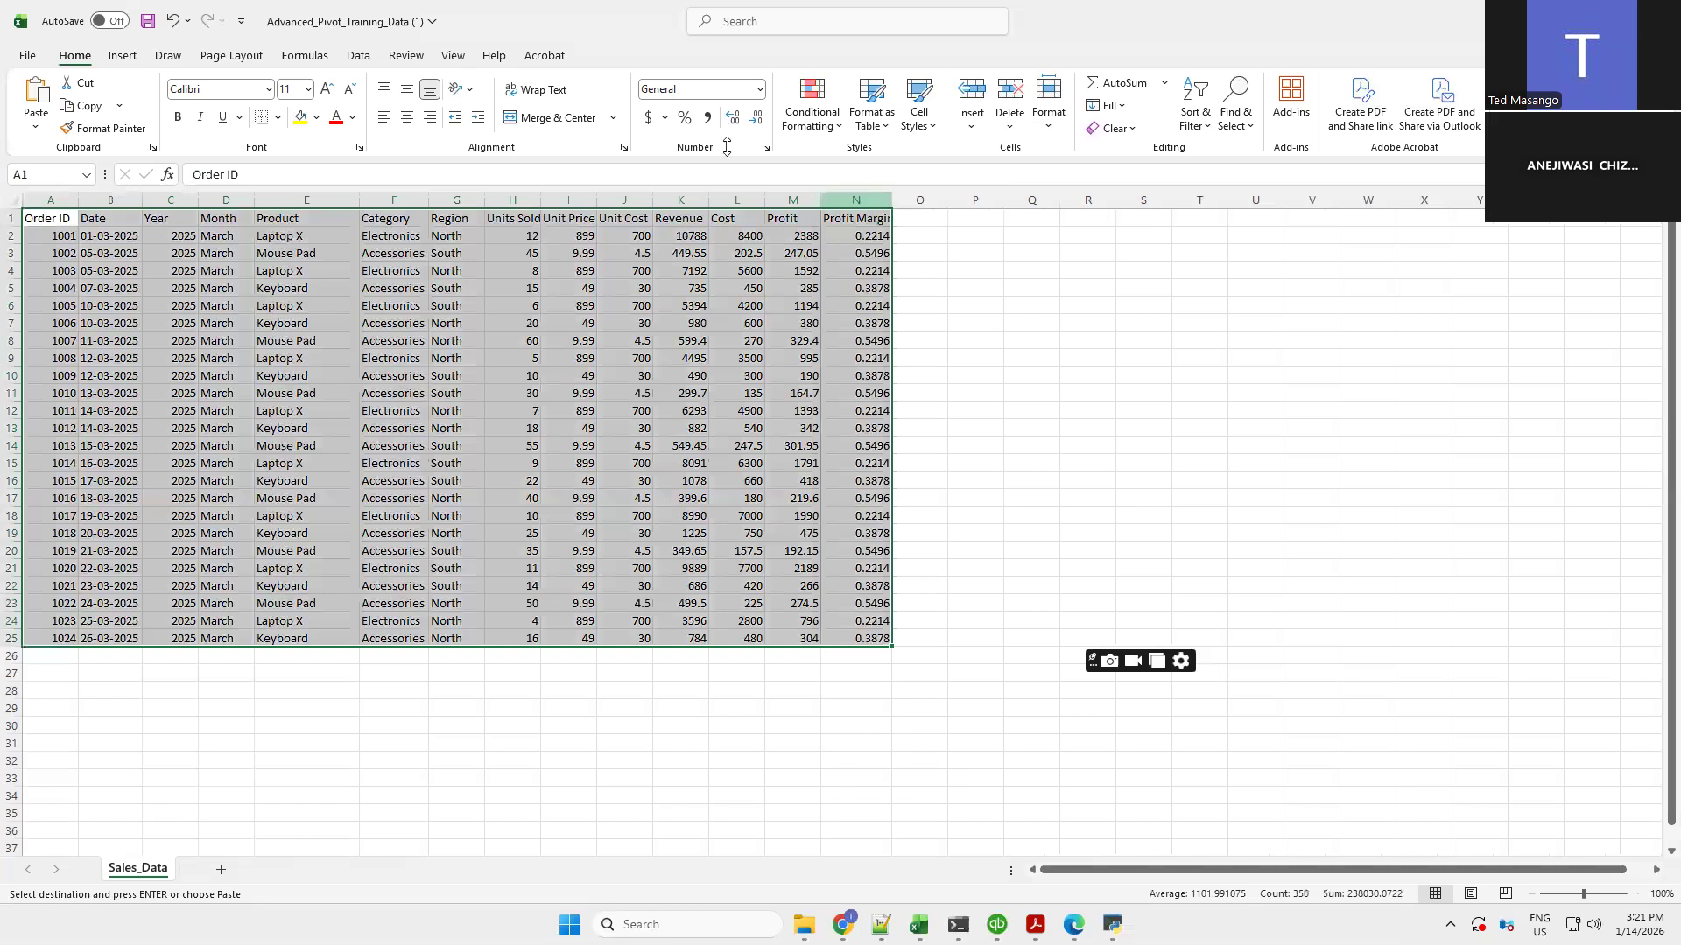
pyautogui.click(686, 119)
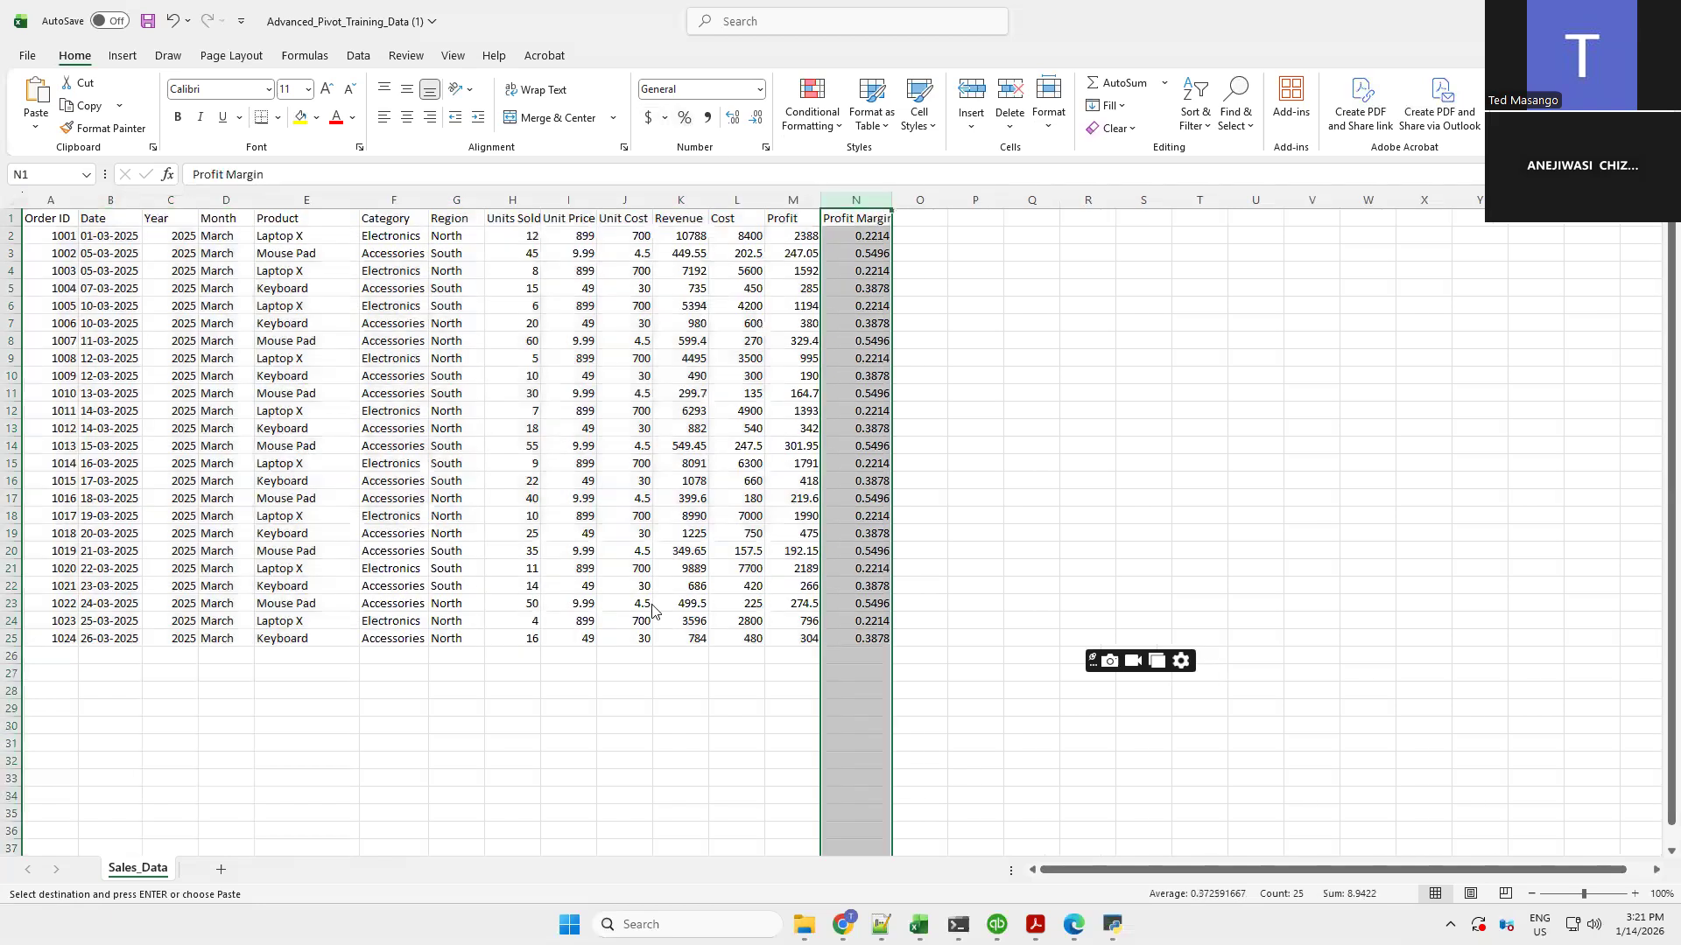
# Widen the Units Sold column
pyautogui.click(647, 706)
pyautogui.moveTo(540, 211); pyautogui.dragTo(568, 211)
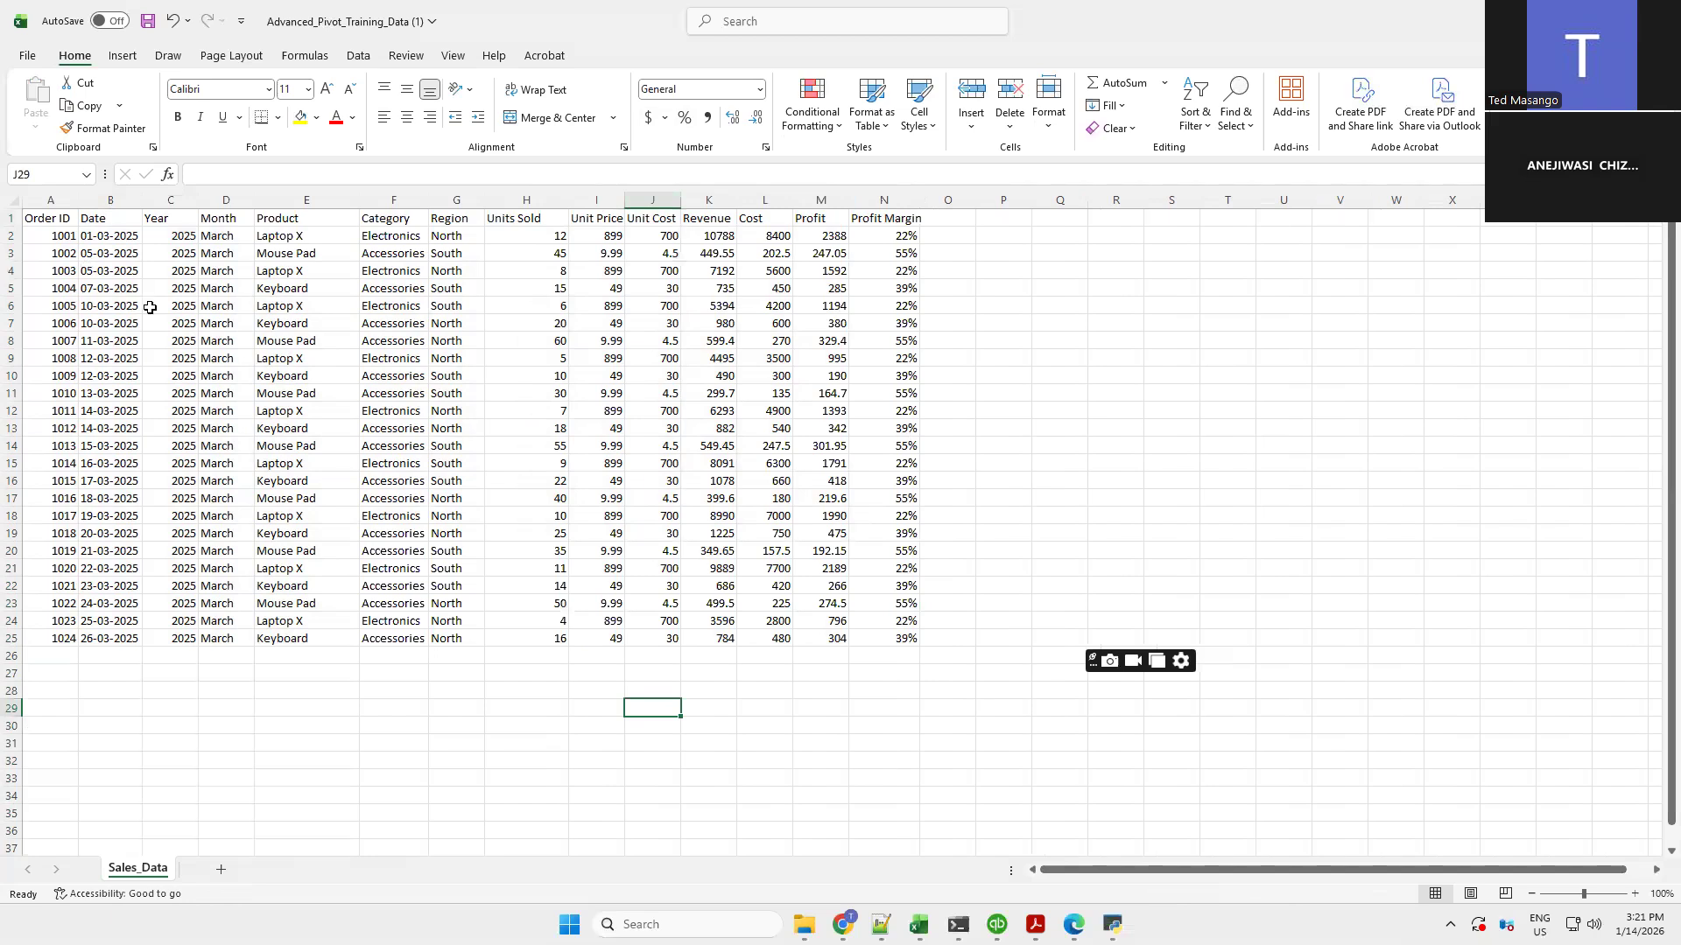
# Clear the contents of the Year column and undo the deletion
pyautogui.click(108, 200)
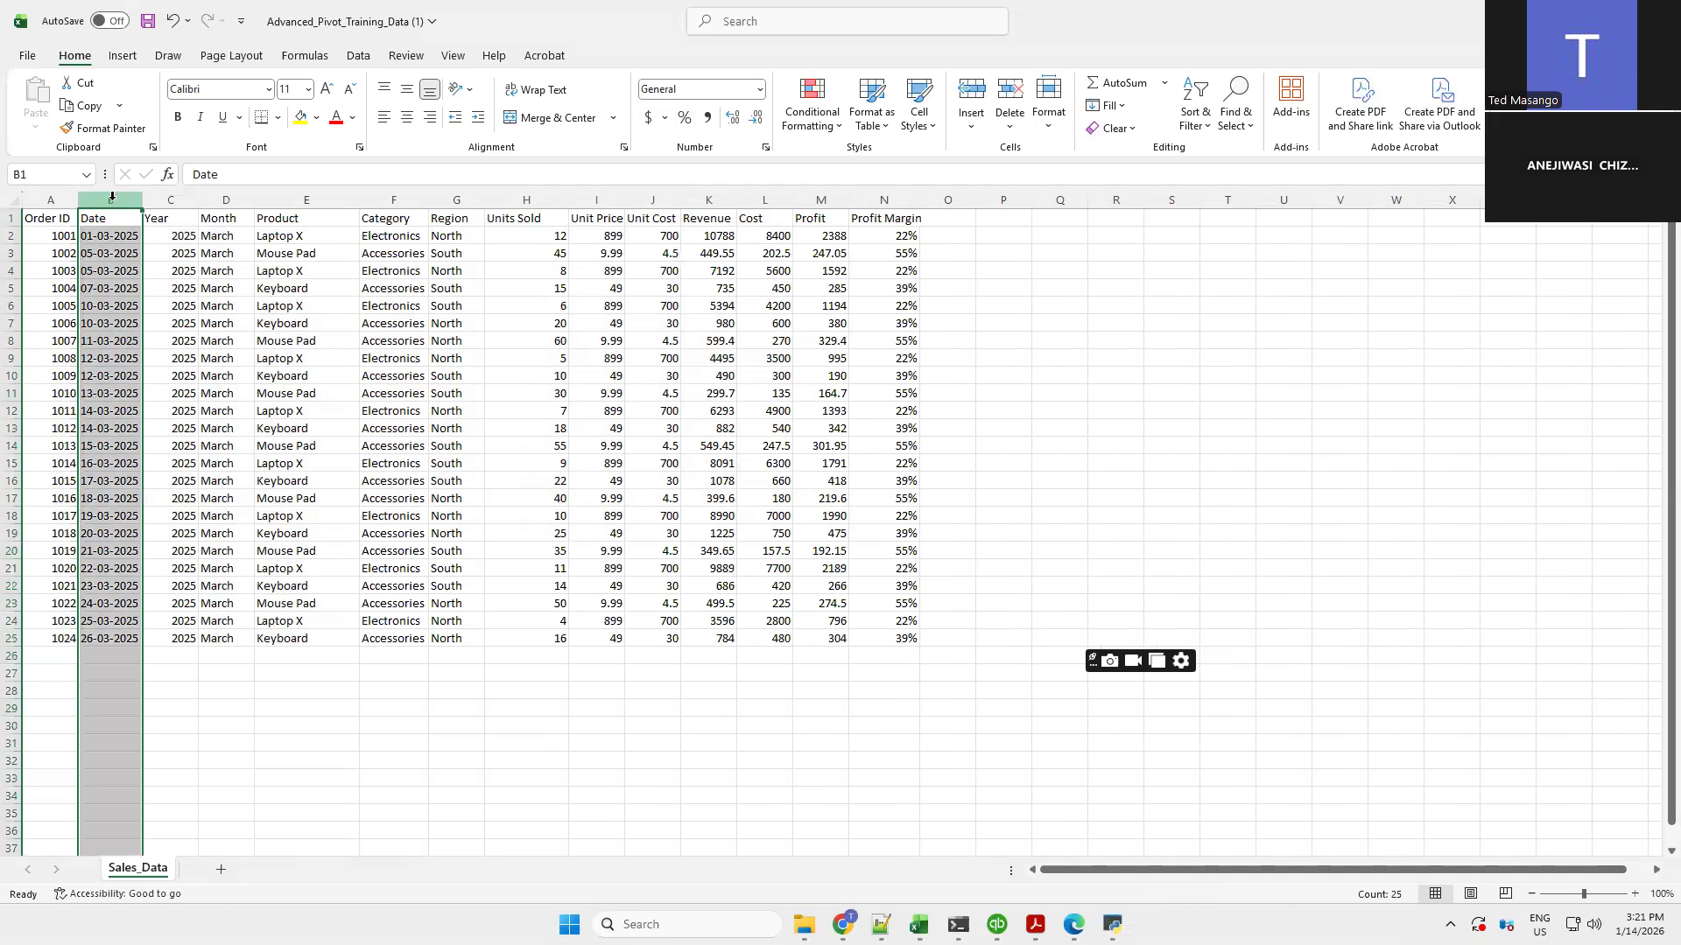
pyautogui.click(179, 197)
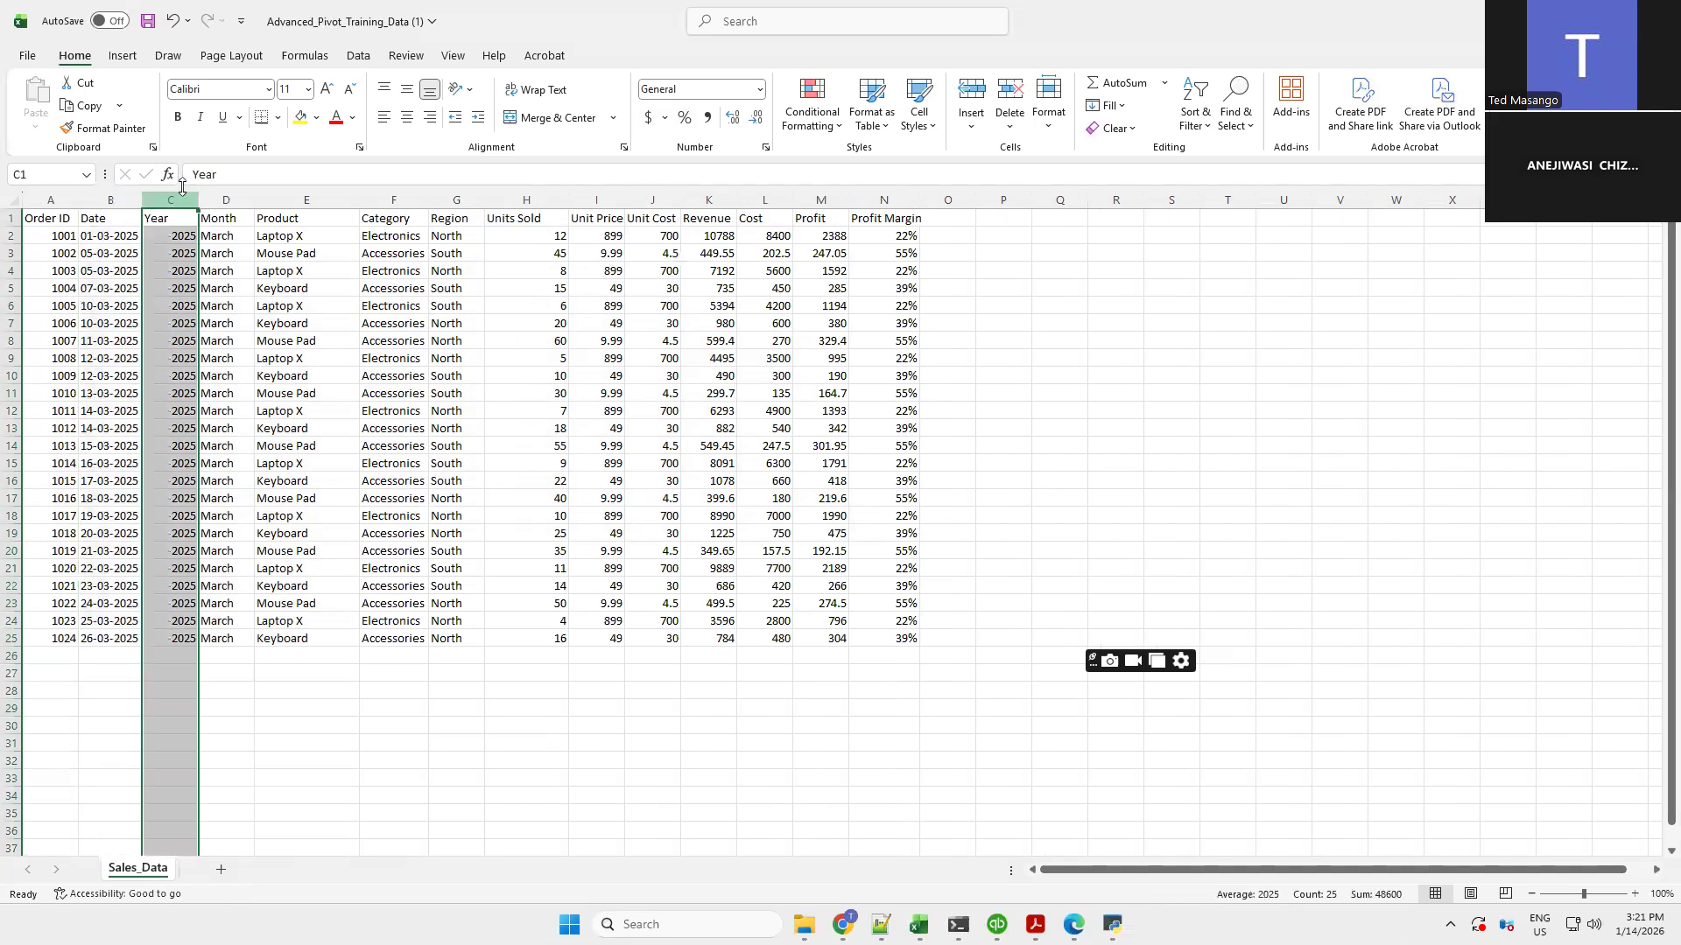
pyautogui.press('Delete')
pyautogui.click(275, 743)
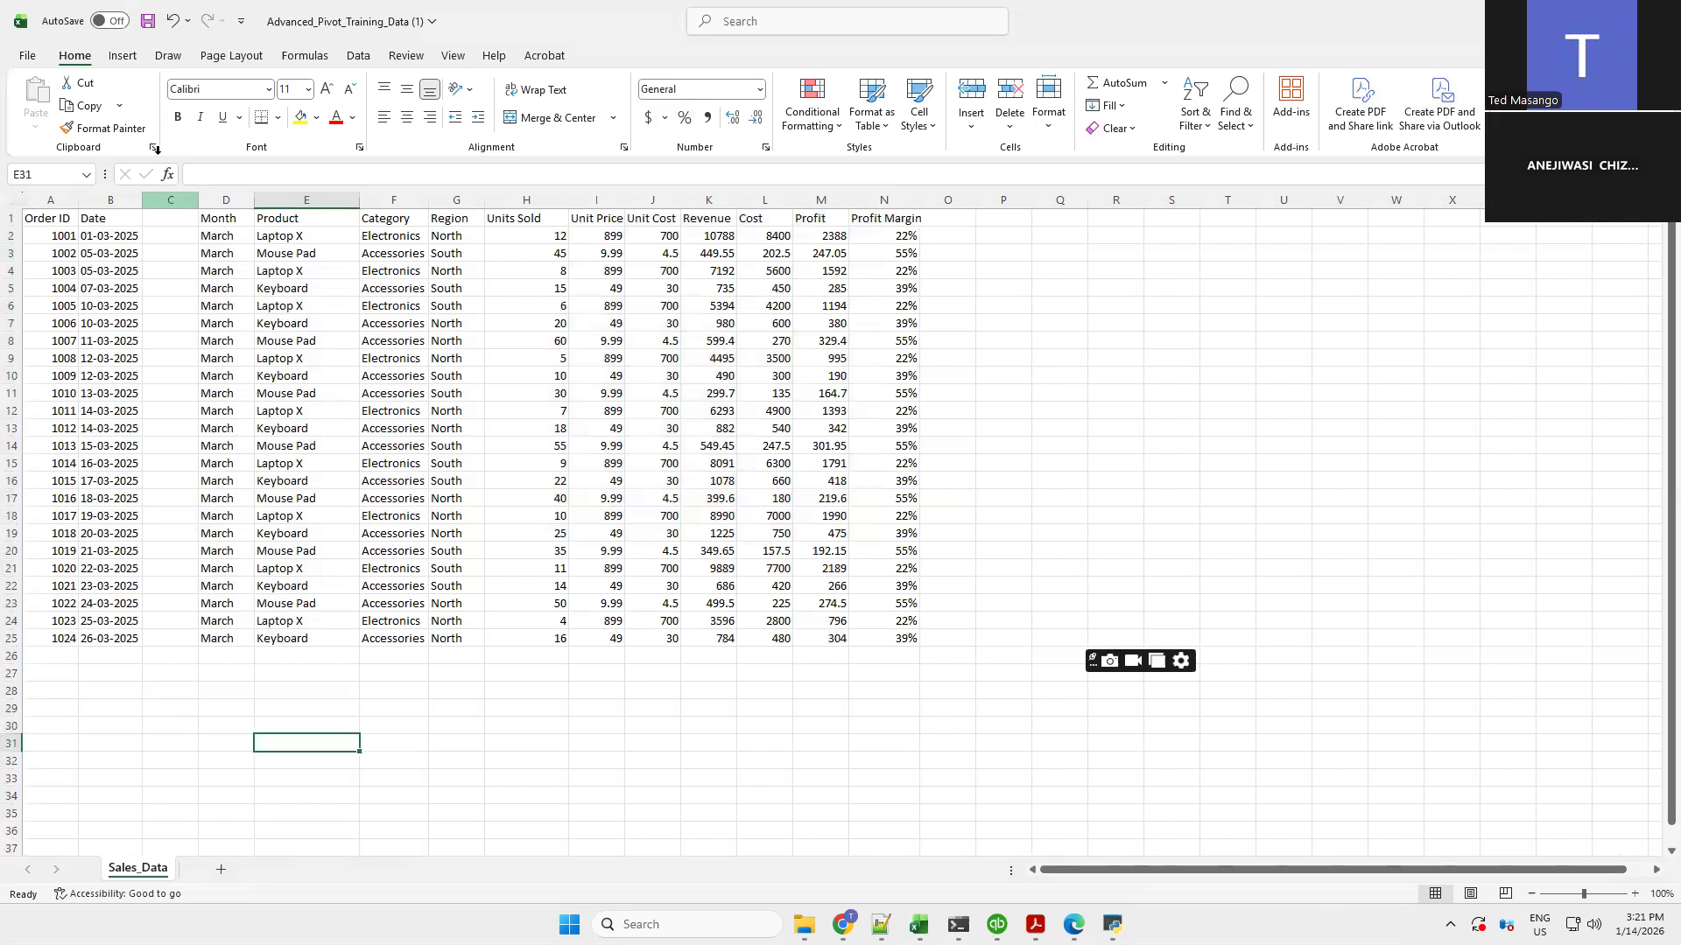
pyautogui.click(170, 27)
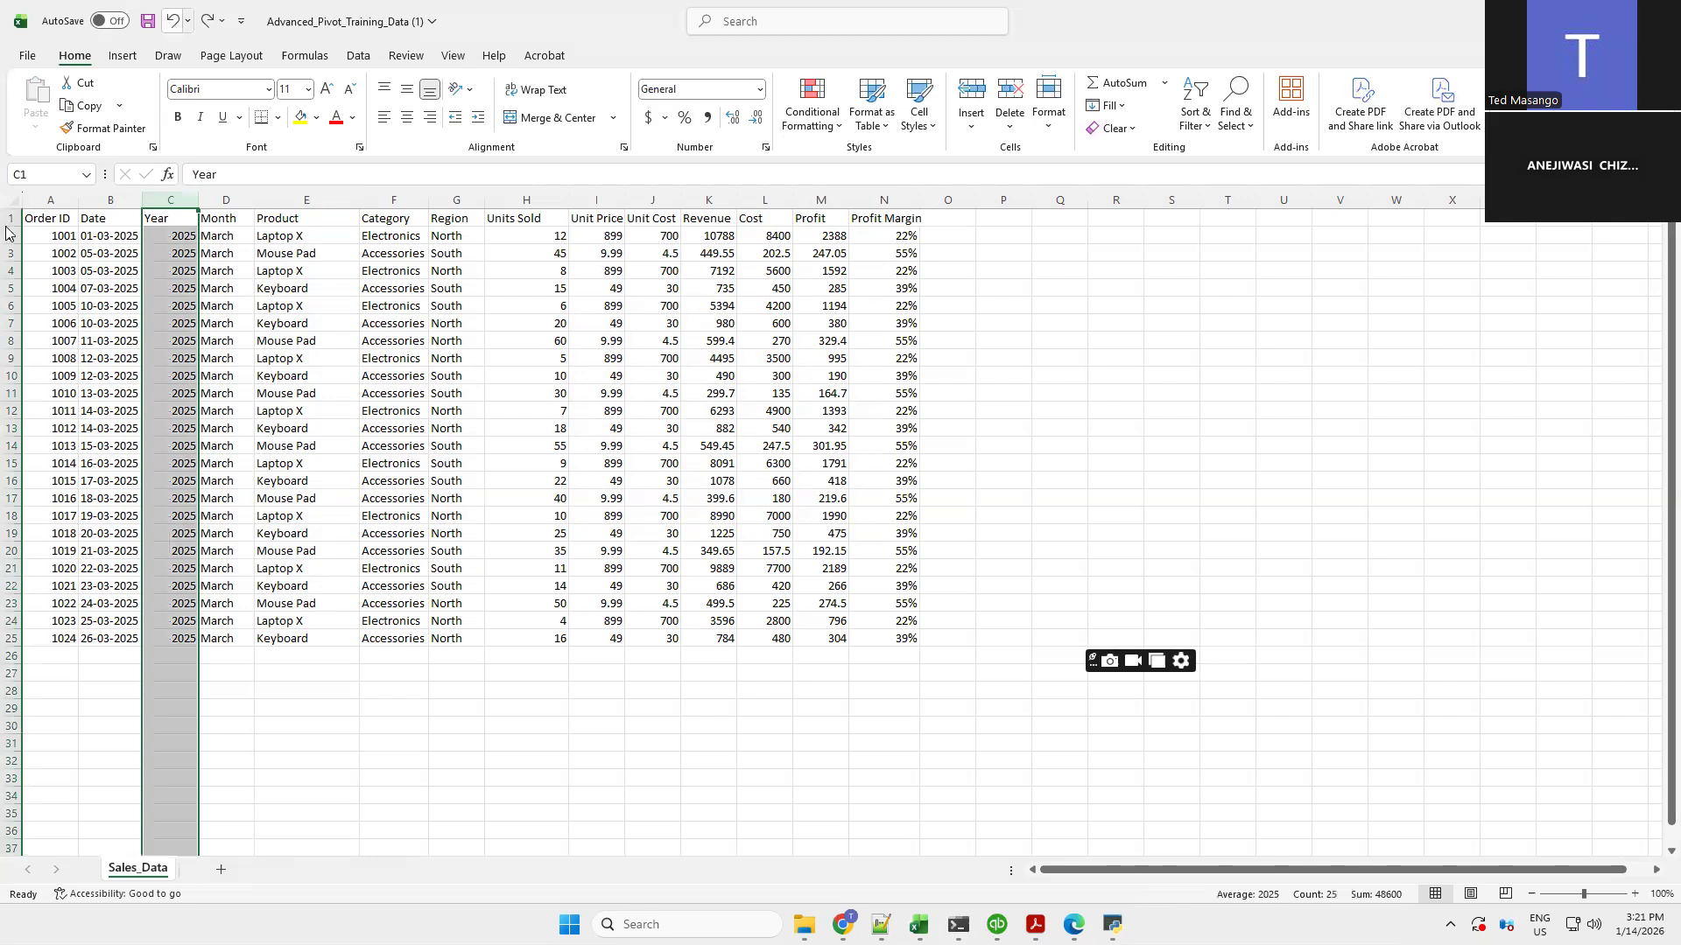
# Clear the contents of row 4 and undo the deletion
pyautogui.click(13, 271)
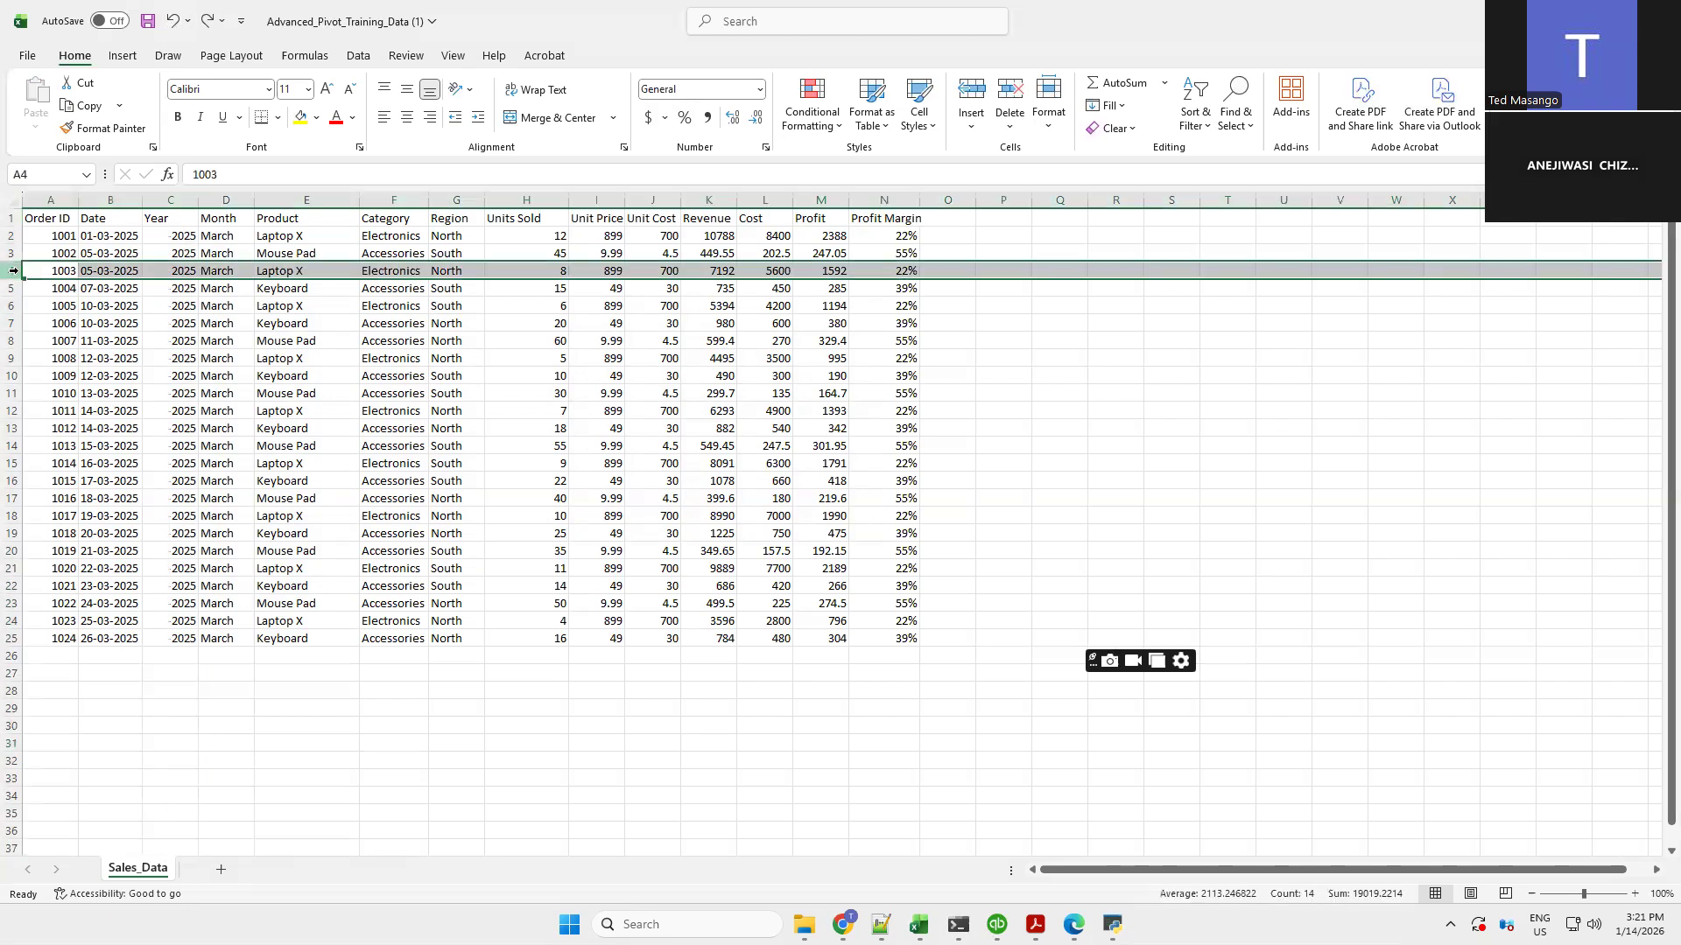
pyautogui.press('Delete')
pyautogui.click(393, 760)
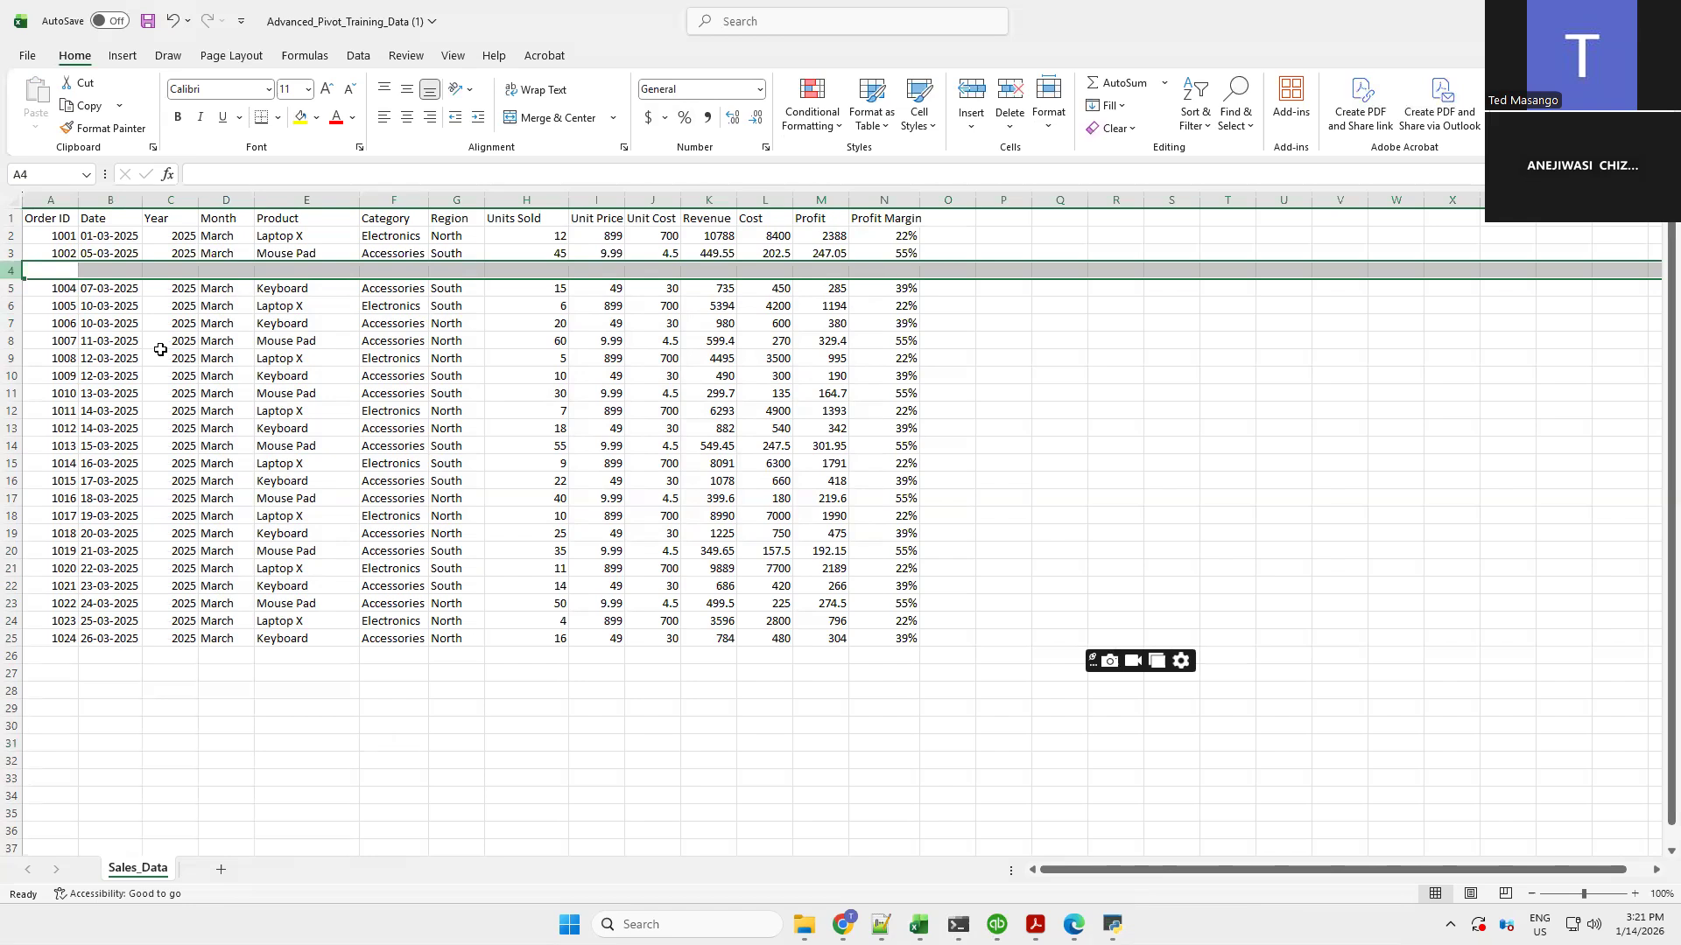
pyautogui.click(195, 270)
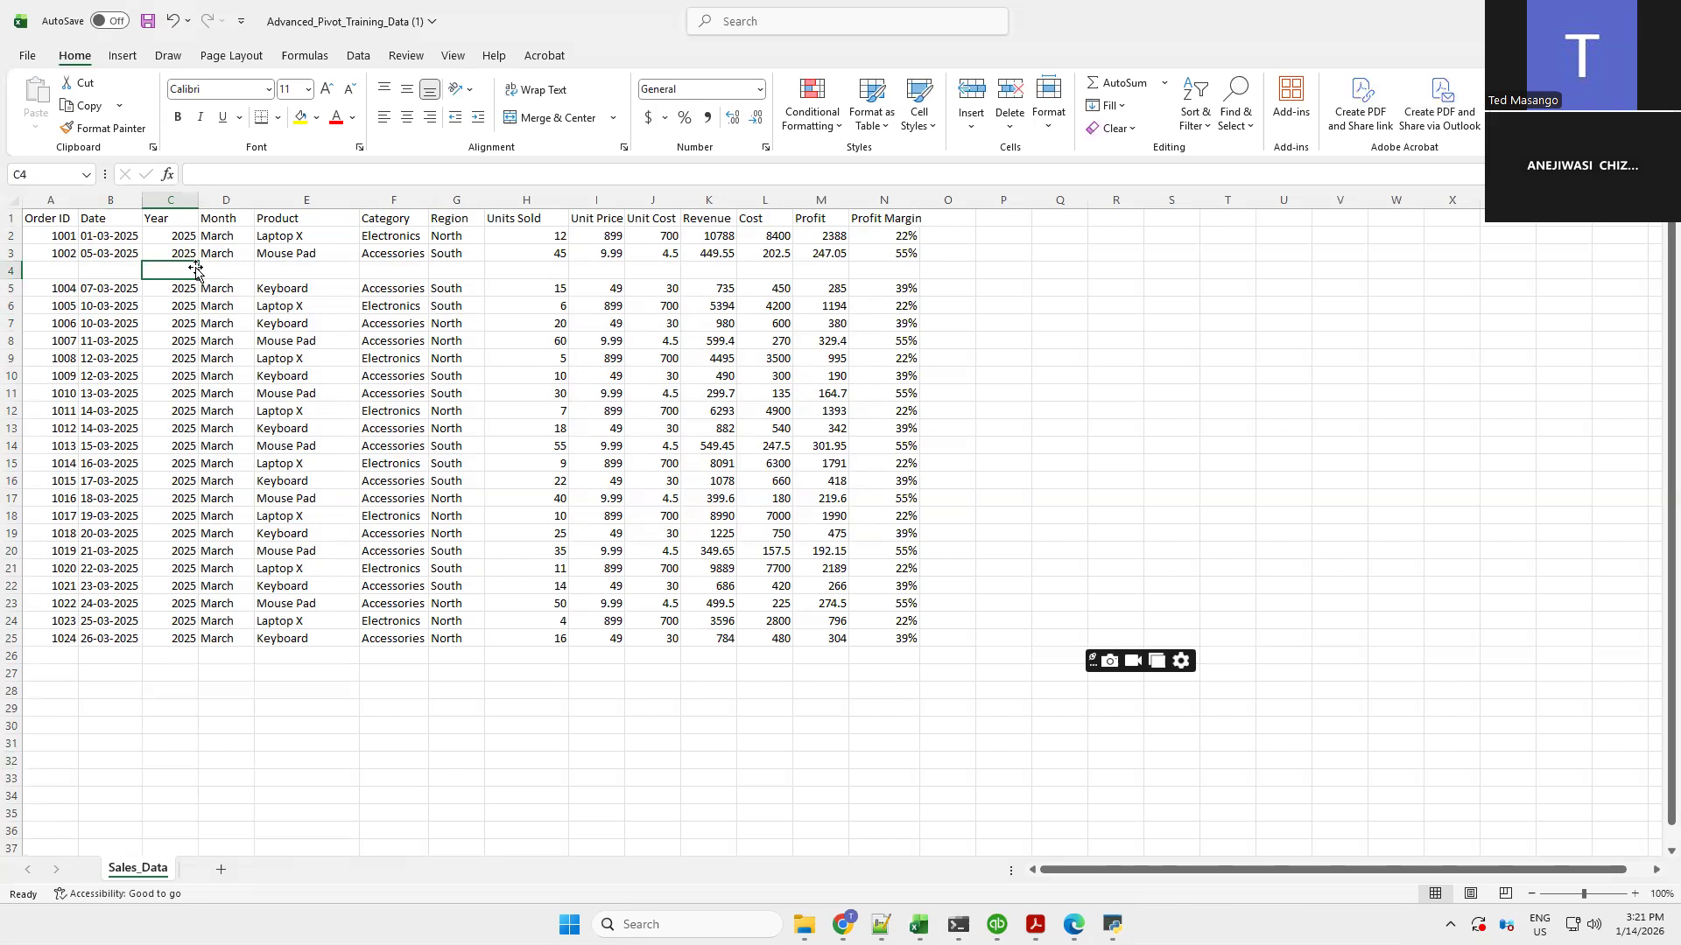
pyautogui.click(171, 21)
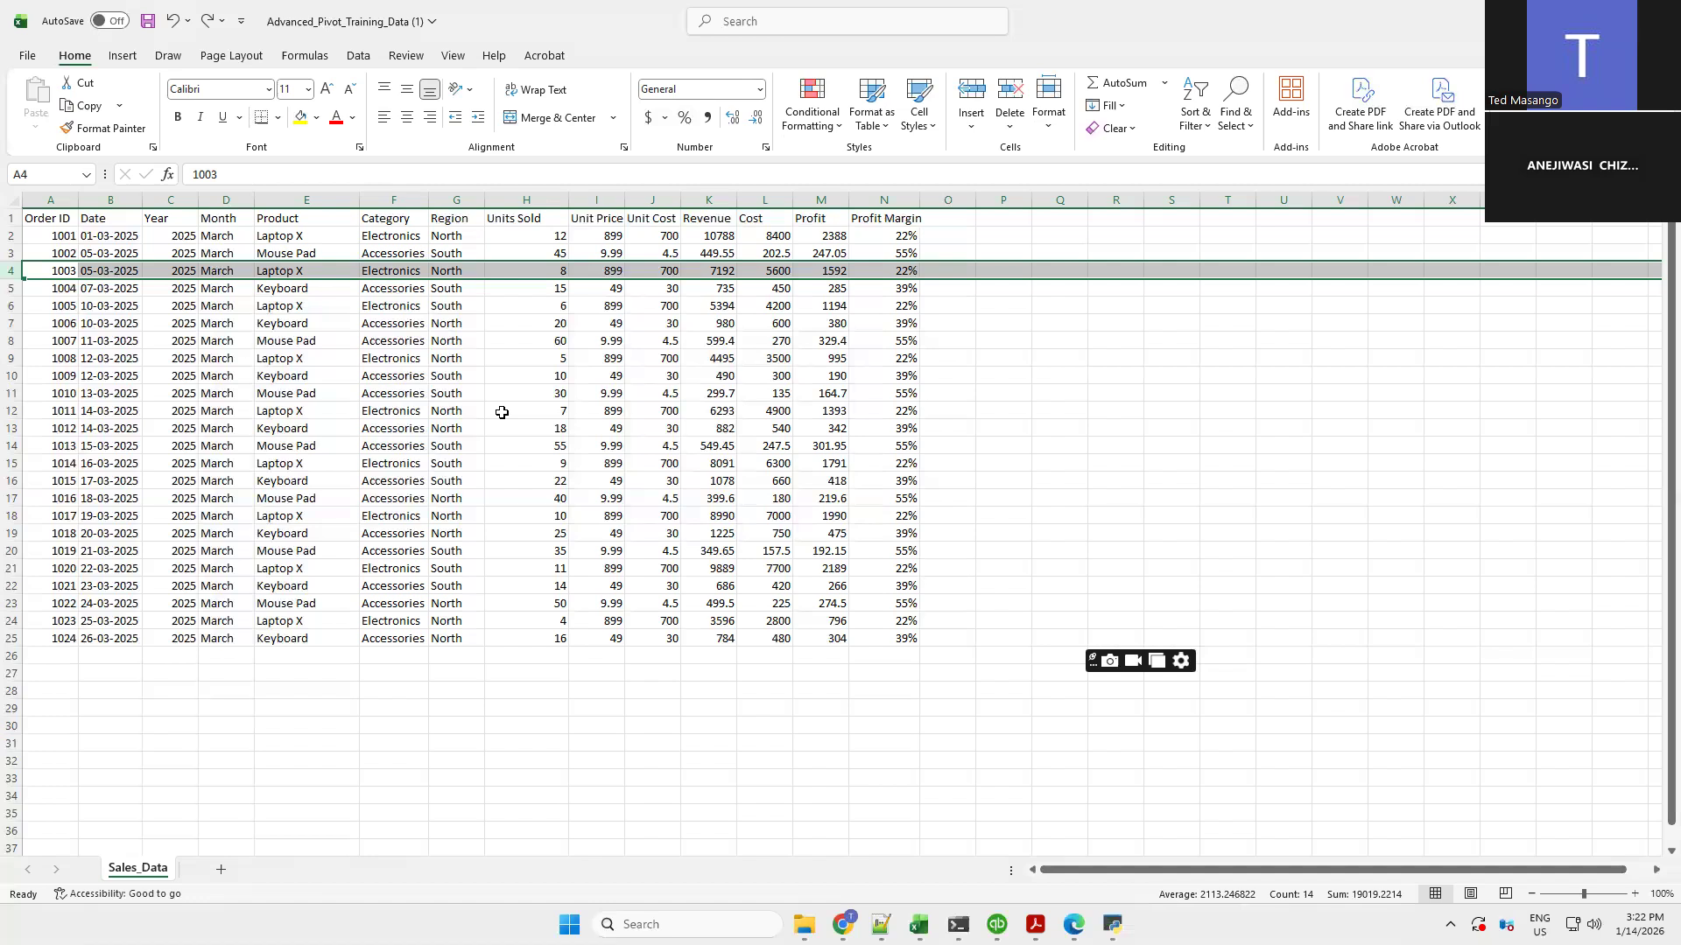
pyautogui.click(49, 218)
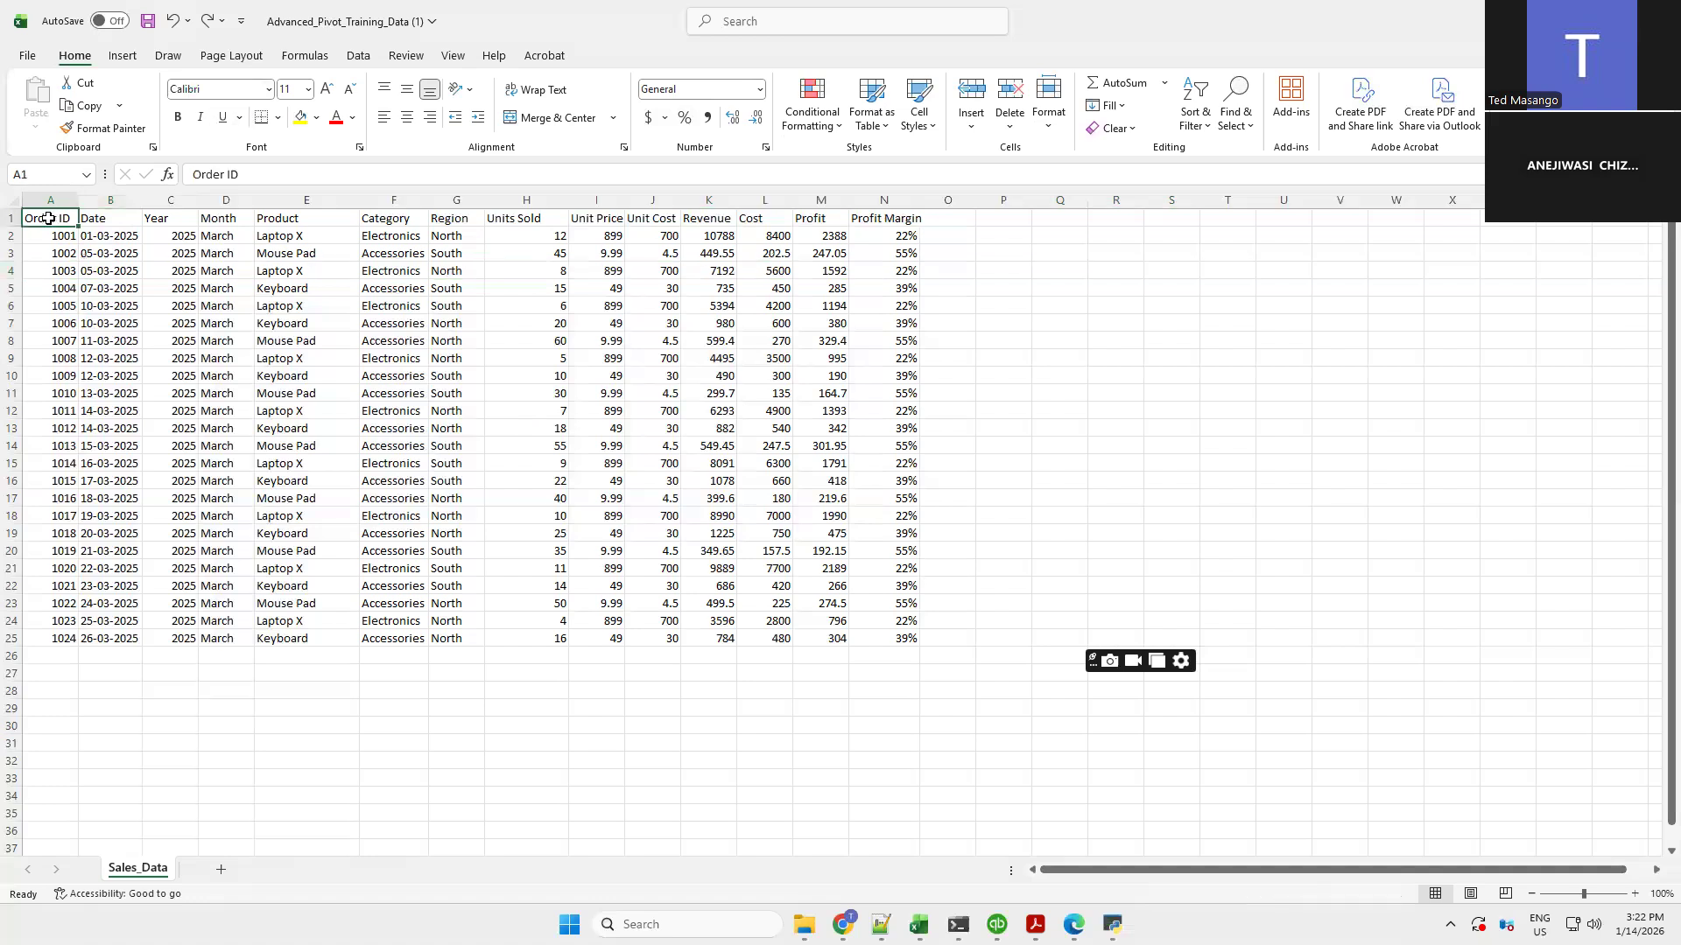
pyautogui.keyDown('shift'); pyautogui.click(903, 648); pyautogui.keyUp('shift')
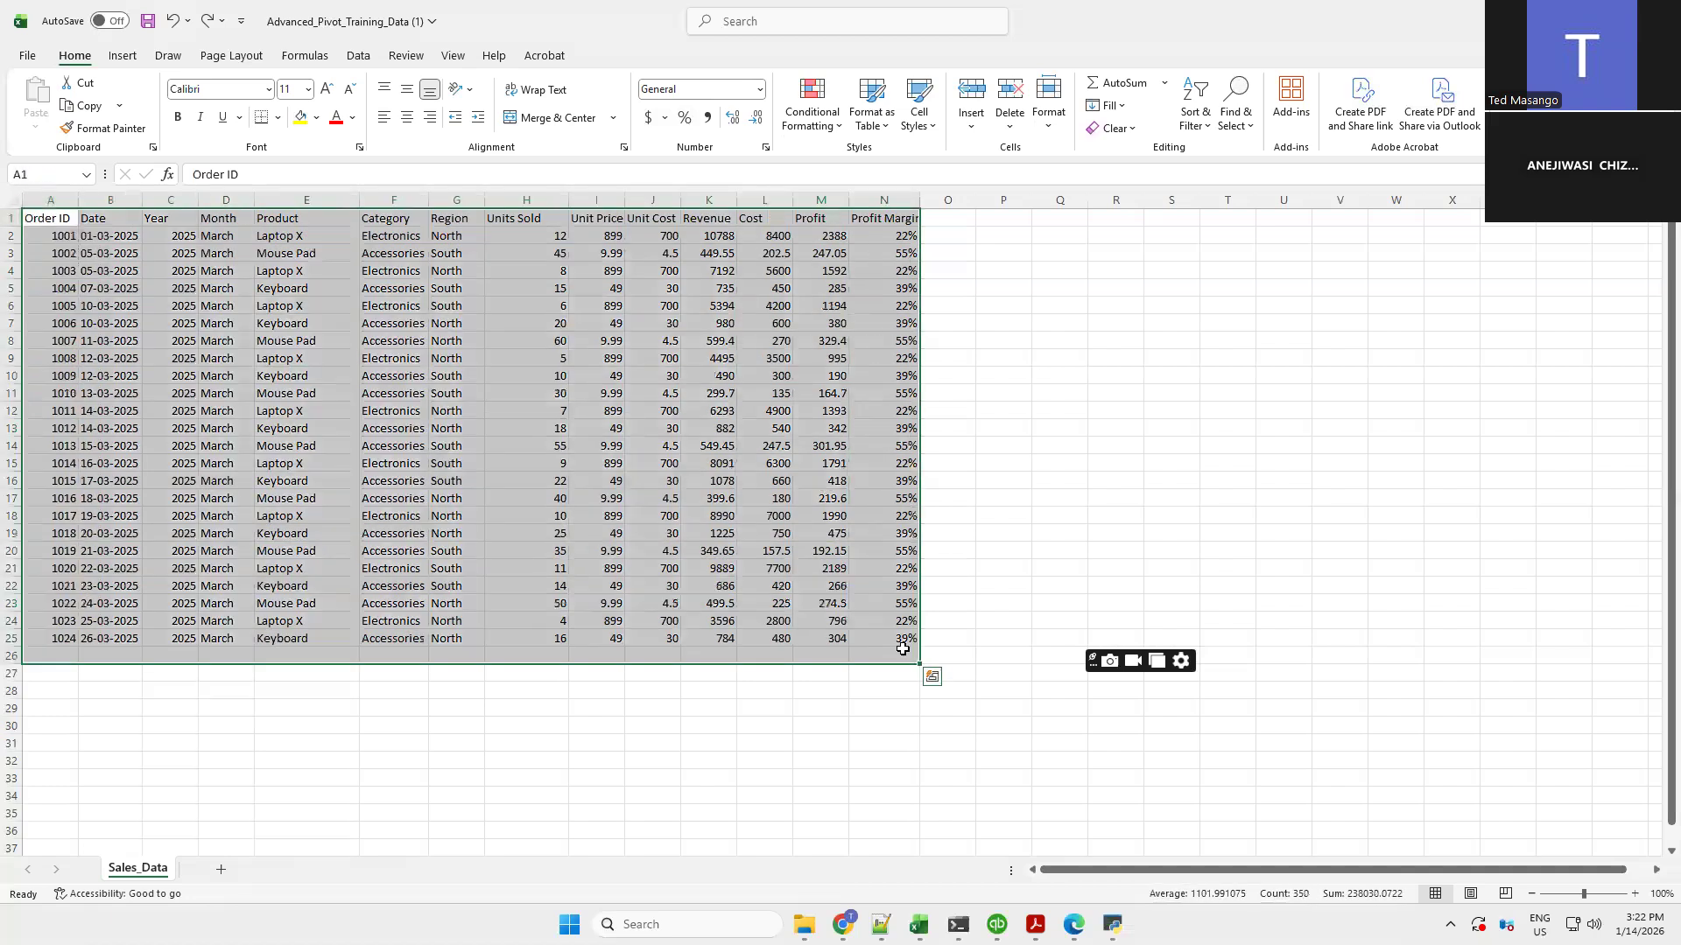
pyautogui.click(127, 59)
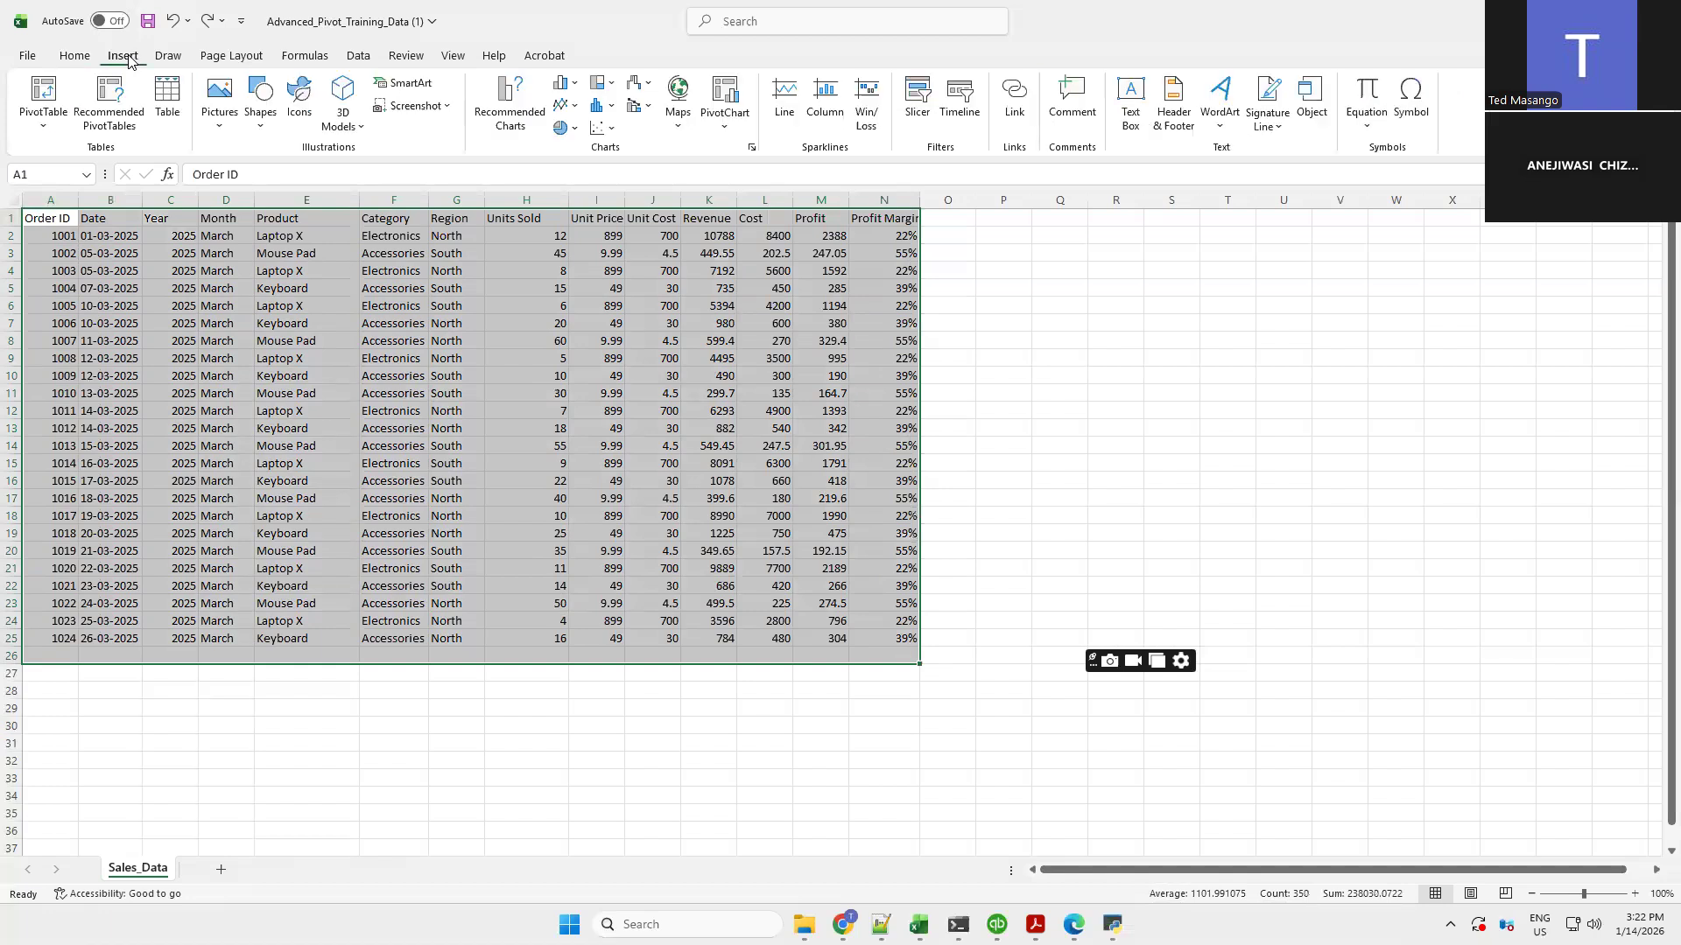
pyautogui.click(35, 106)
pyautogui.click(995, 432)
pyautogui.click(995, 433)
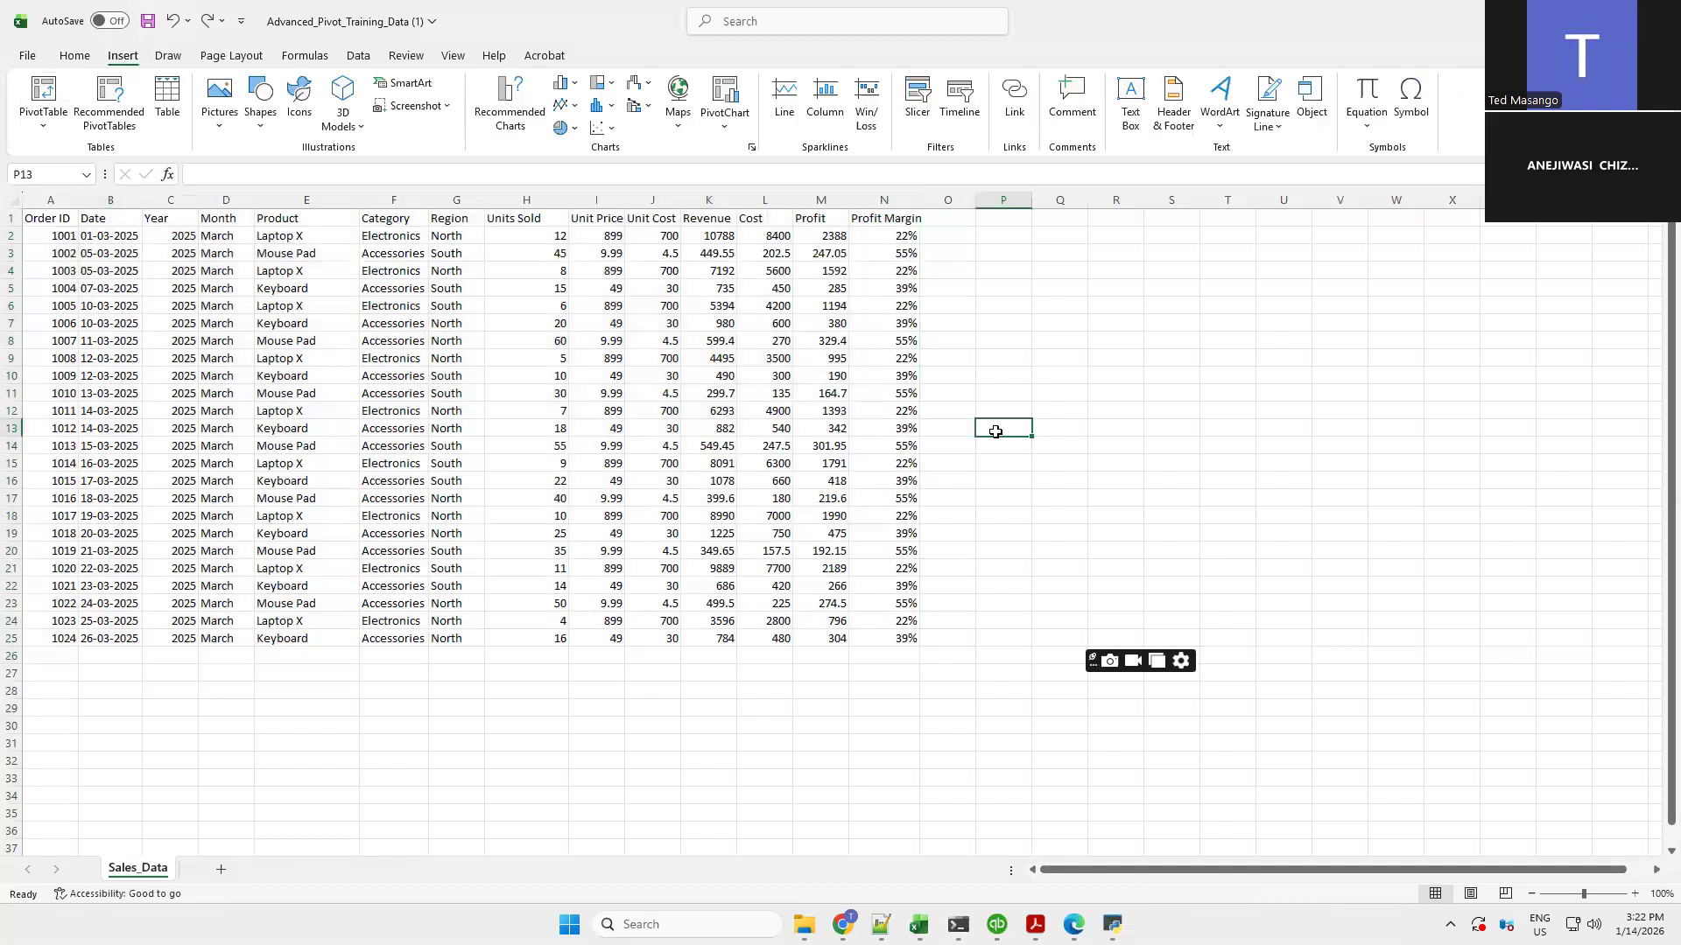
# Open the PivotTable from table or range dialog for the sales data and cancel it
pyautogui.click(564, 377)
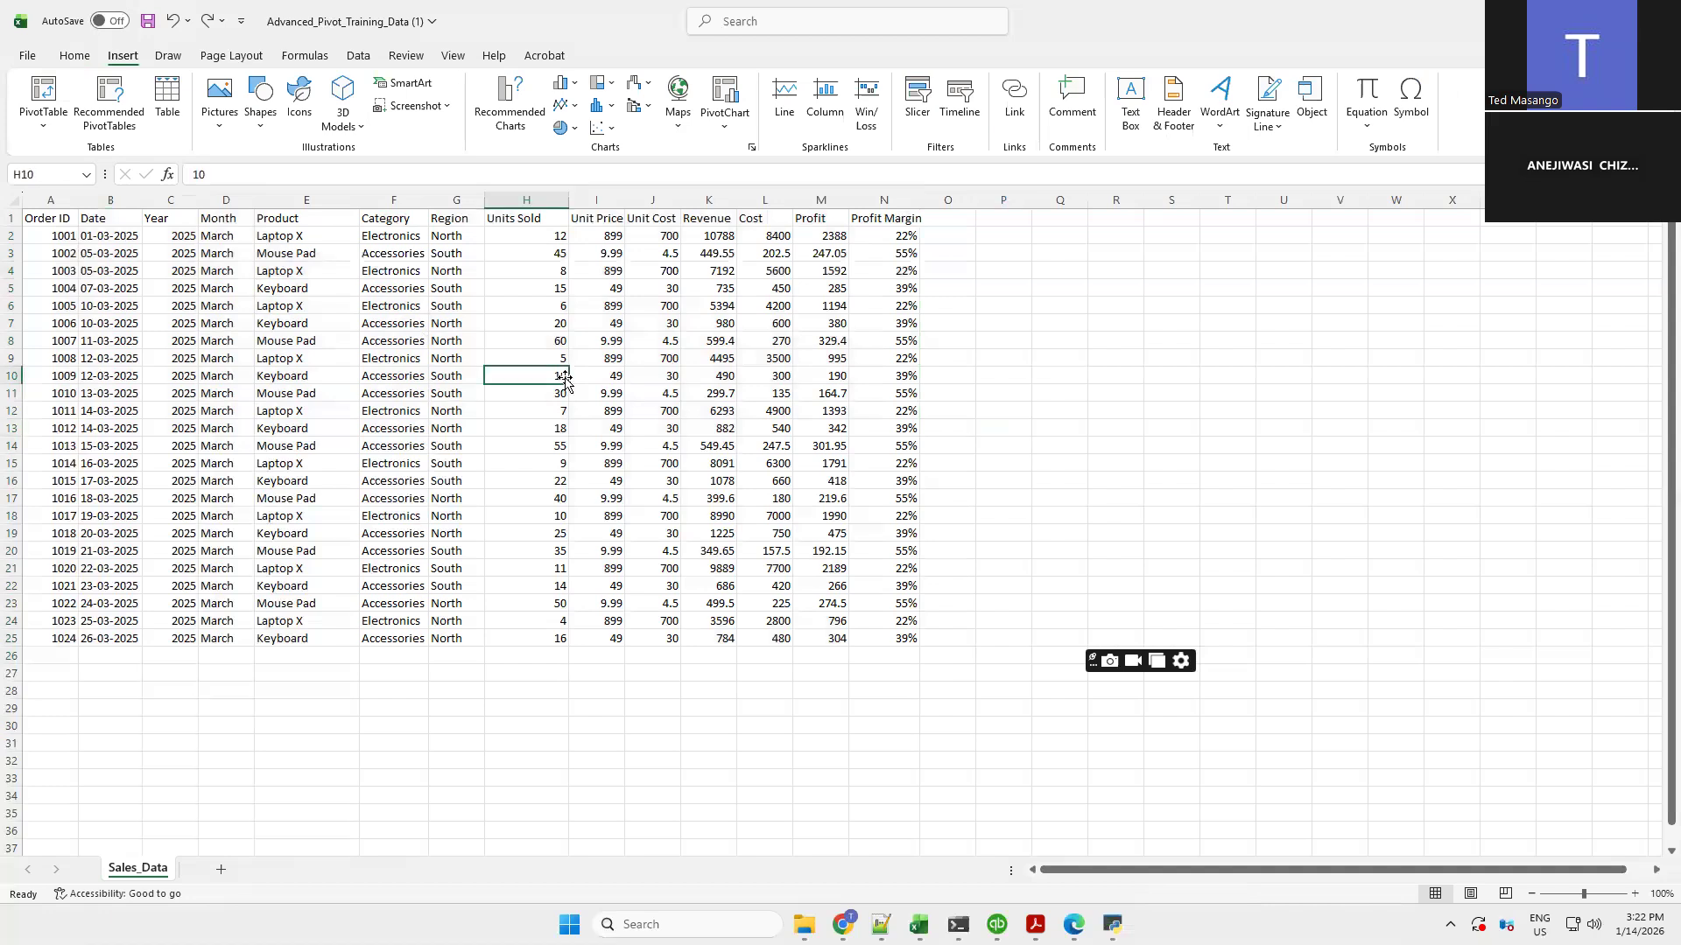
pyautogui.click(35, 91)
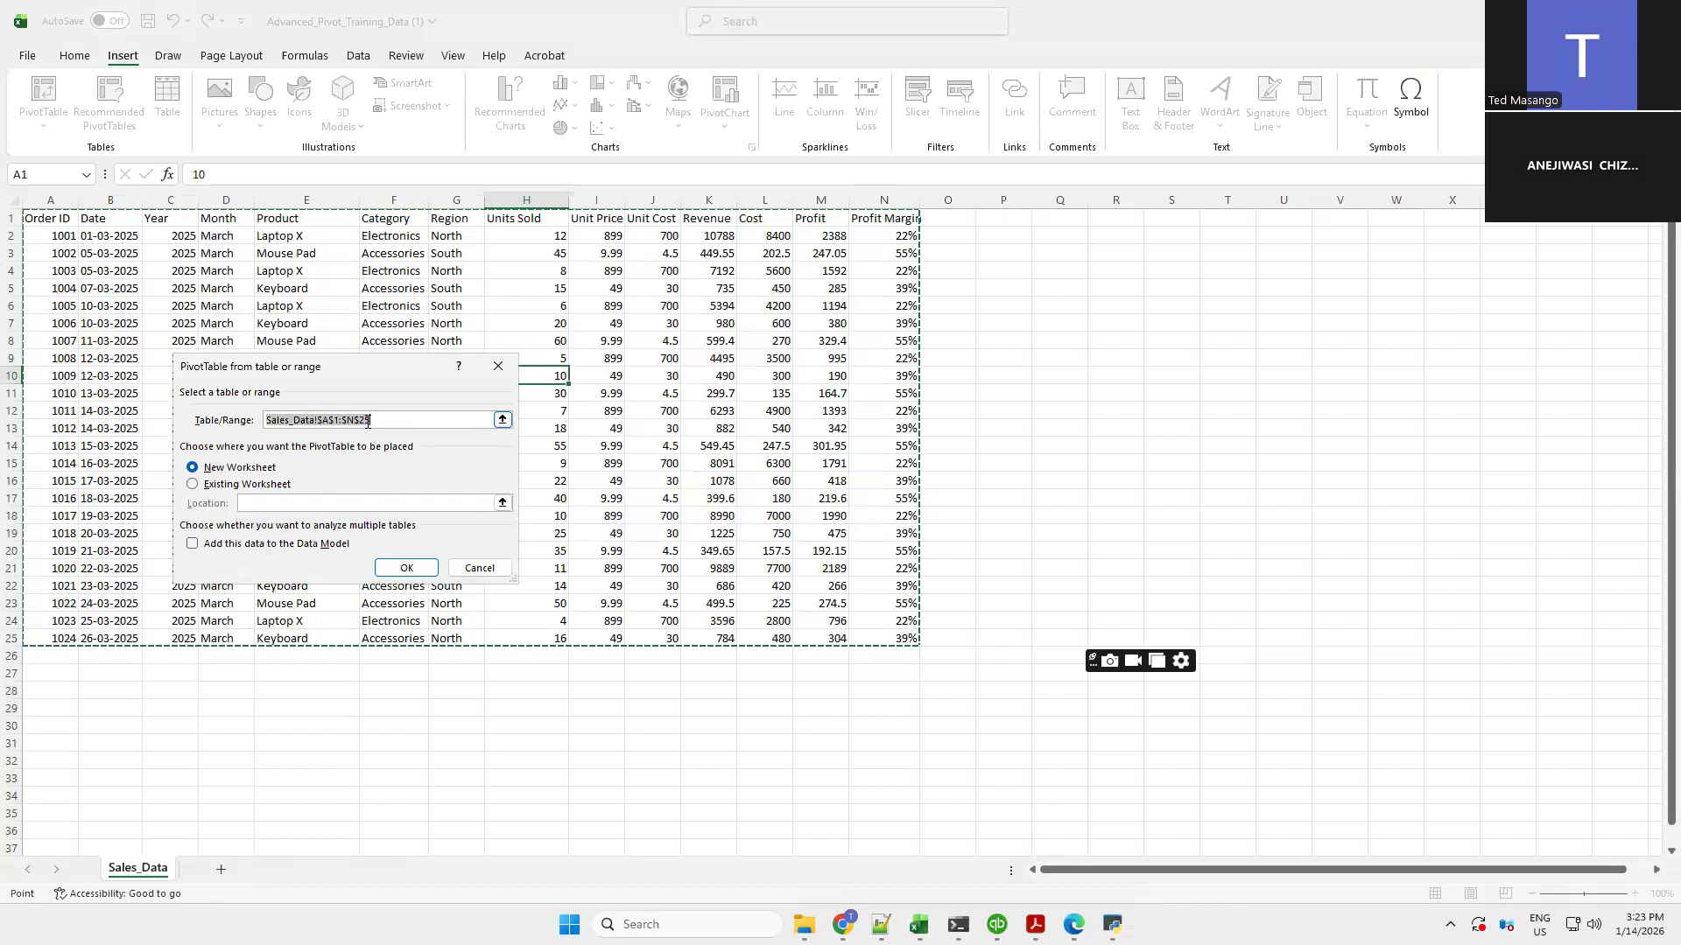
pyautogui.click(372, 419)
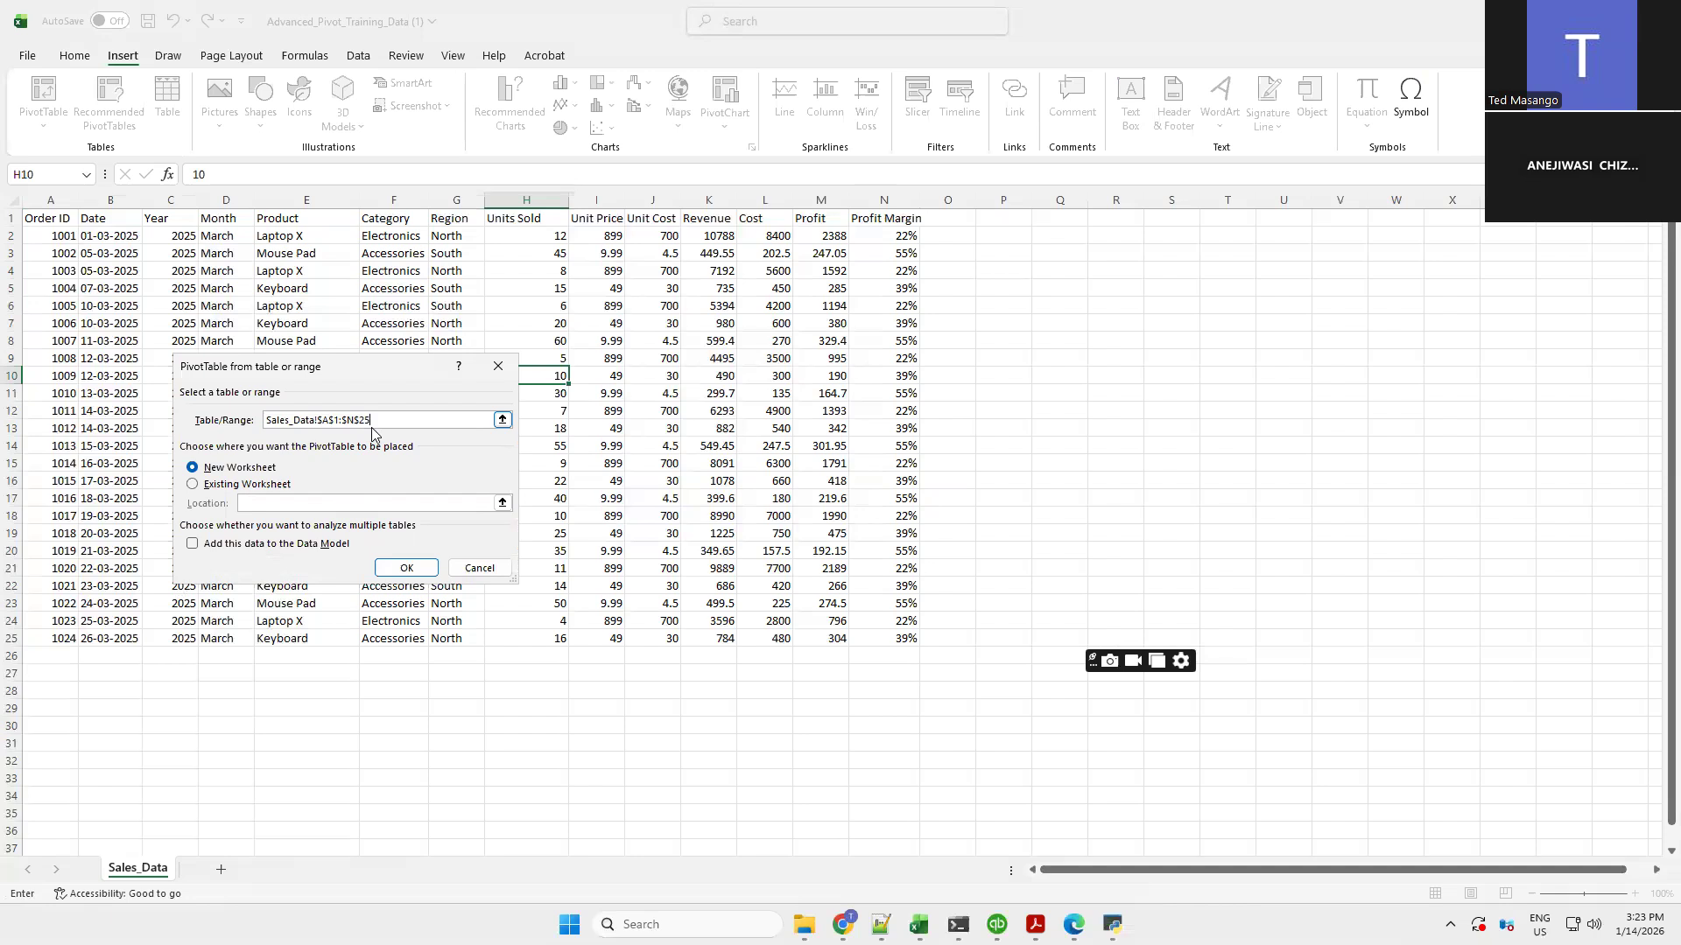
pyautogui.write('4')
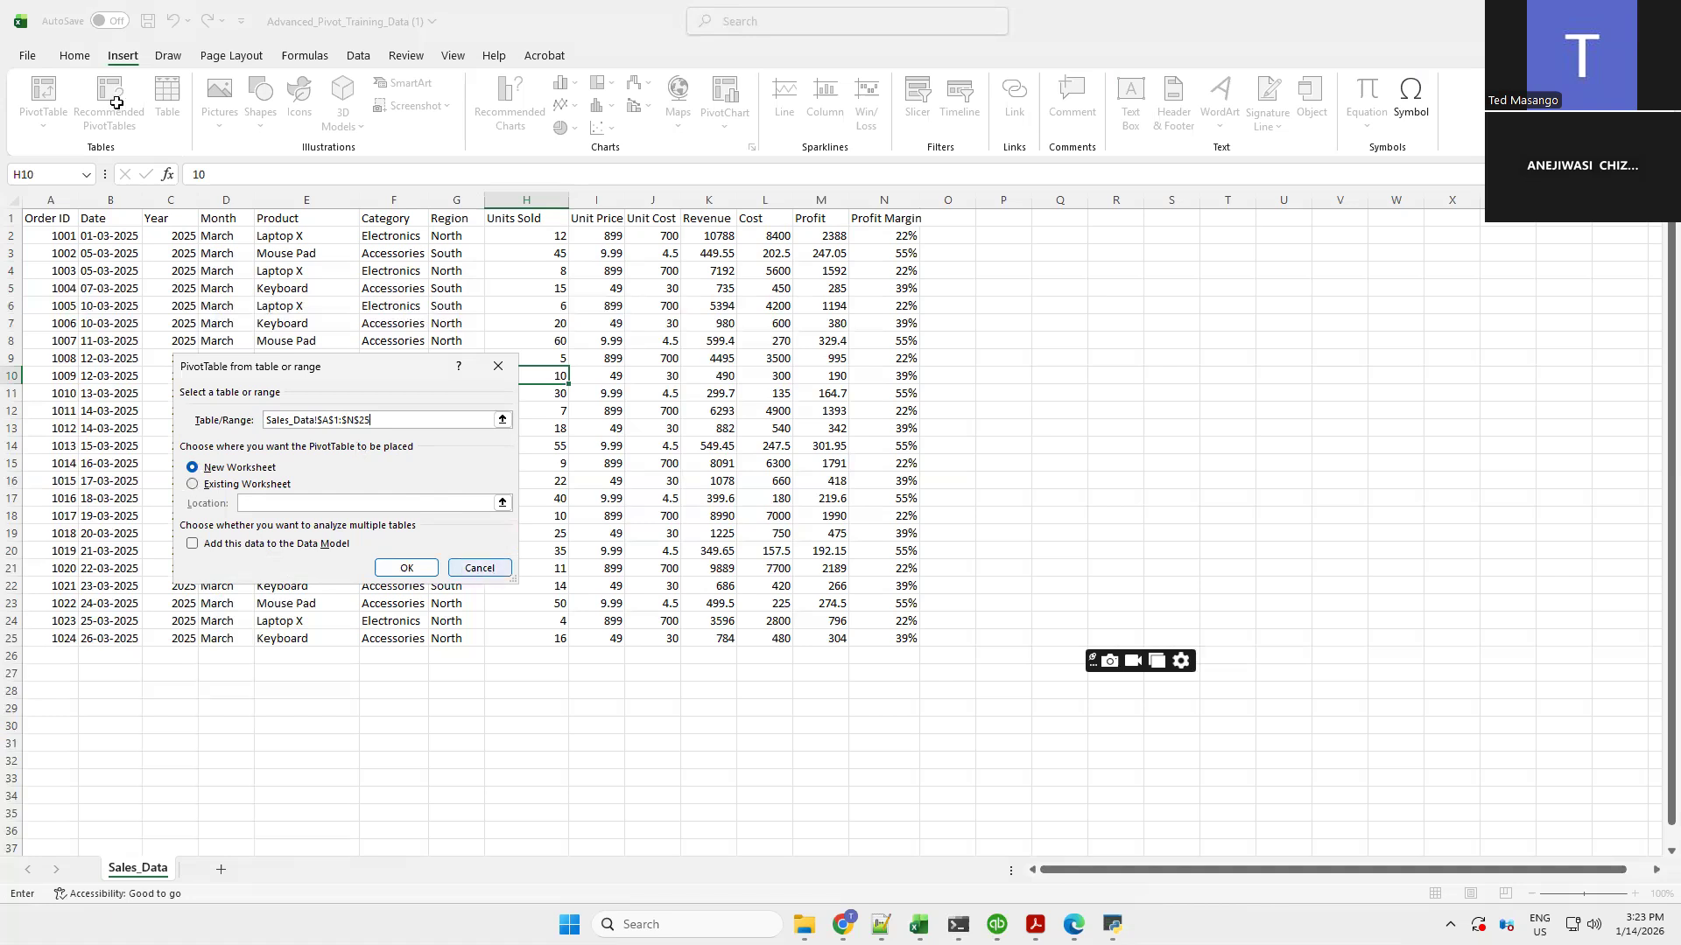
pyautogui.press('Escape')
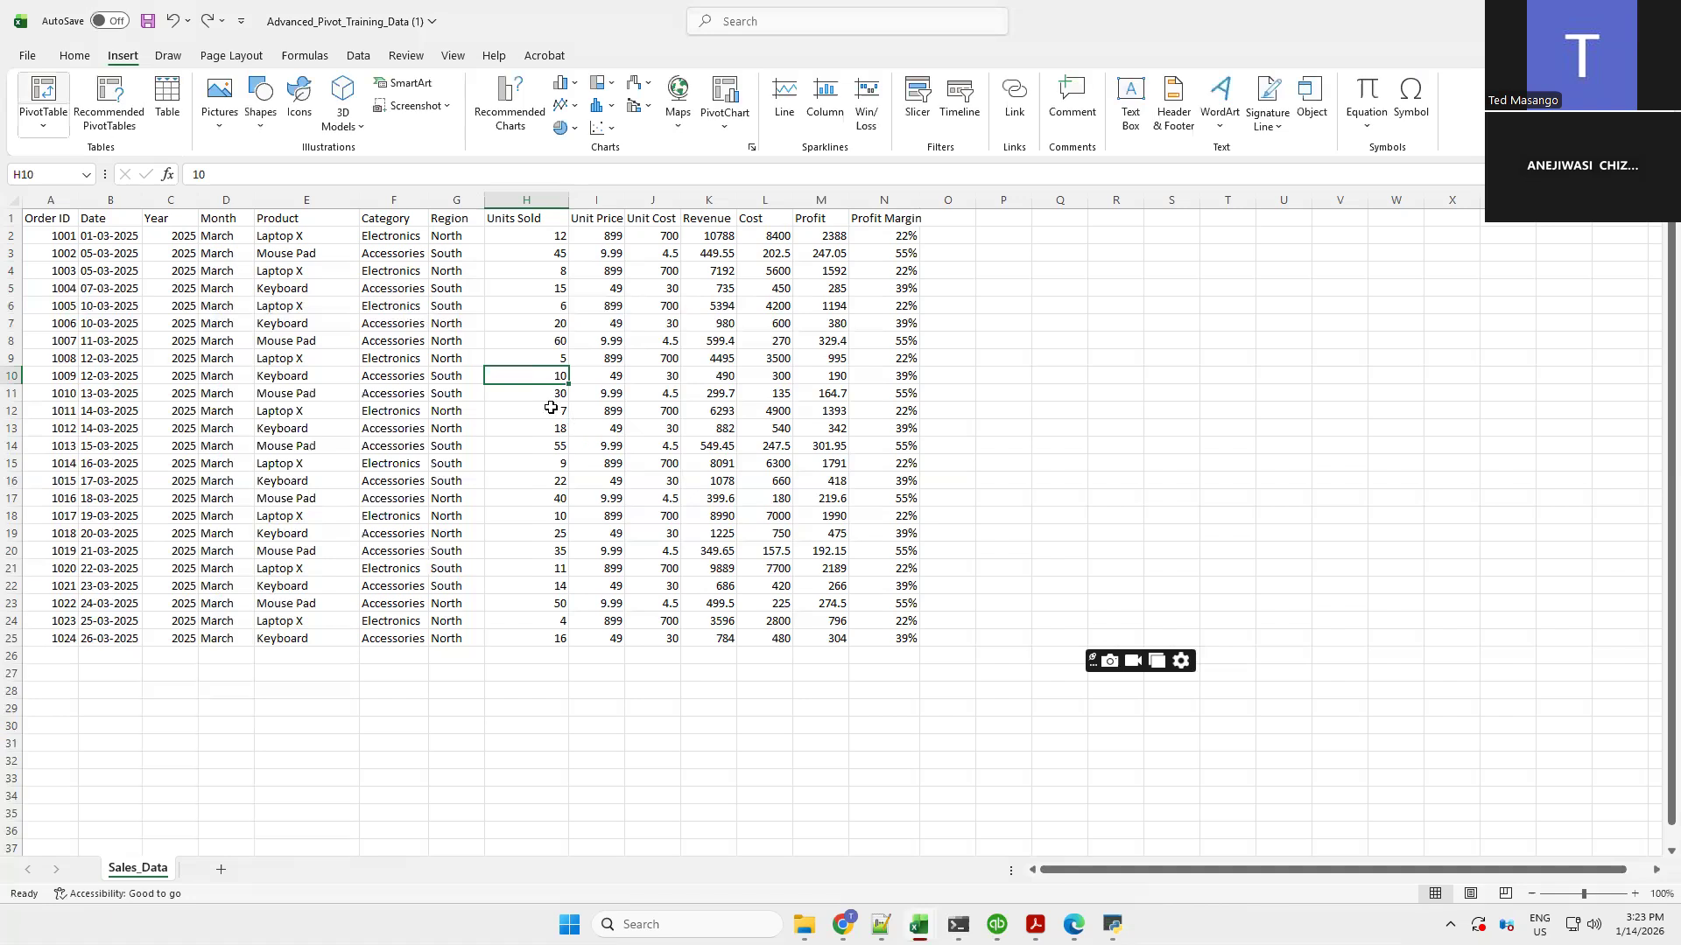
# Insert a PivotTable from Sales_Data!$A$1:$N$25 placed on a new worksheet
pyautogui.hotkey('alt', 'n')
pyautogui.press('v')
pyautogui.press('t')
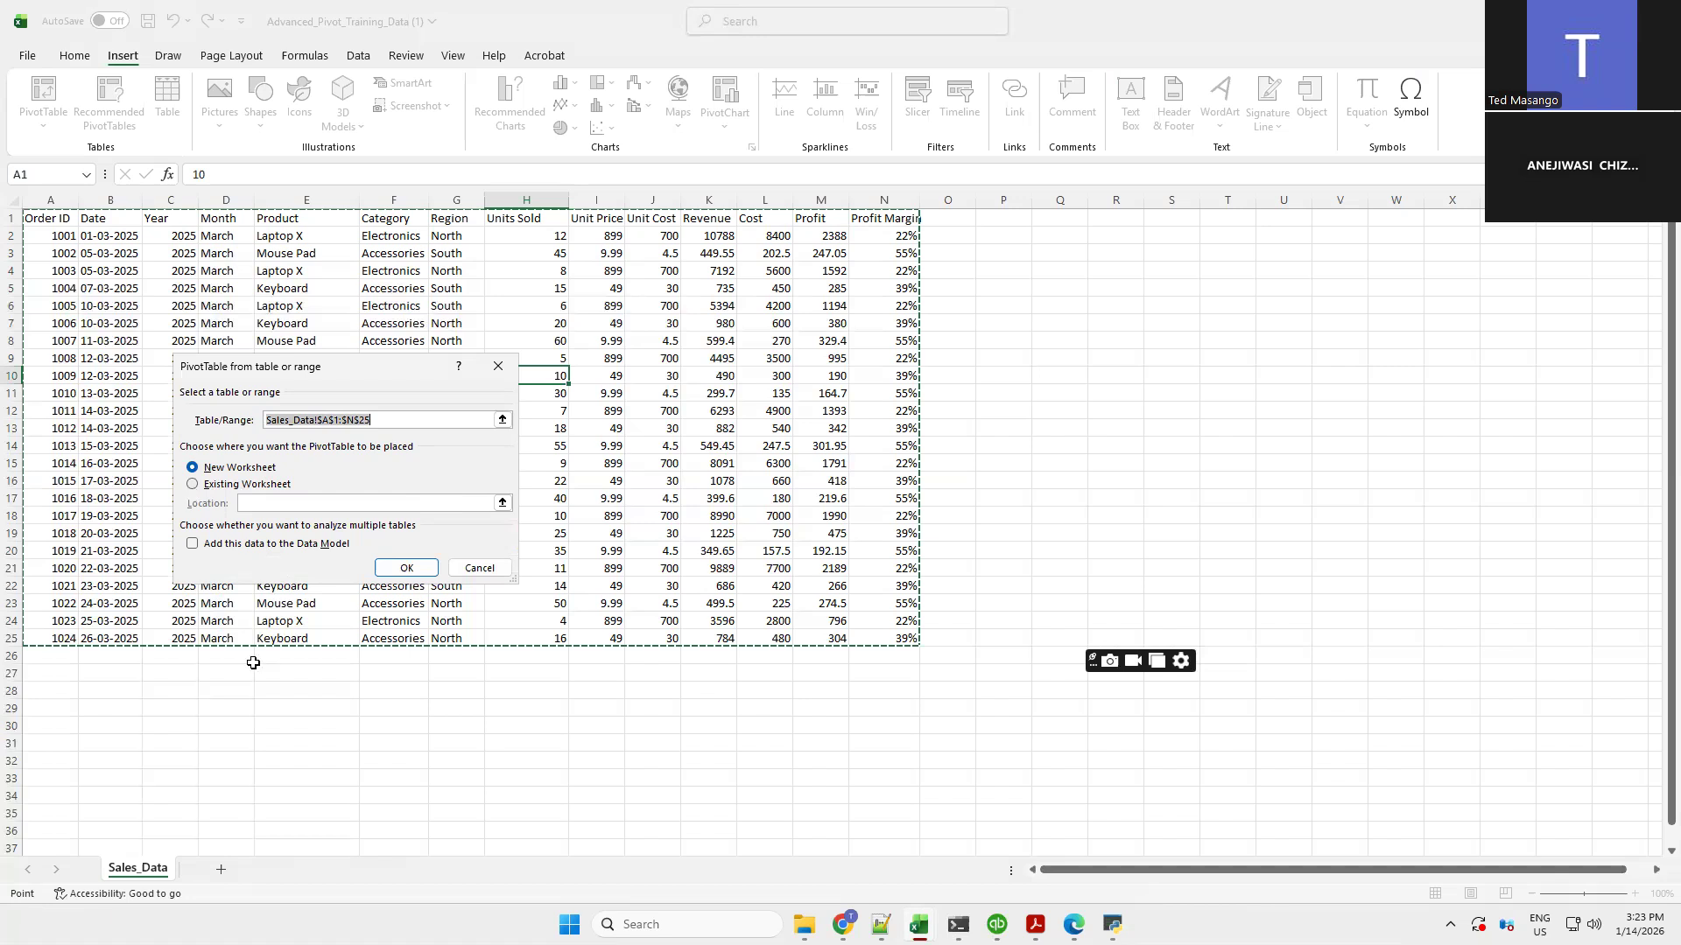
pyautogui.click(193, 486)
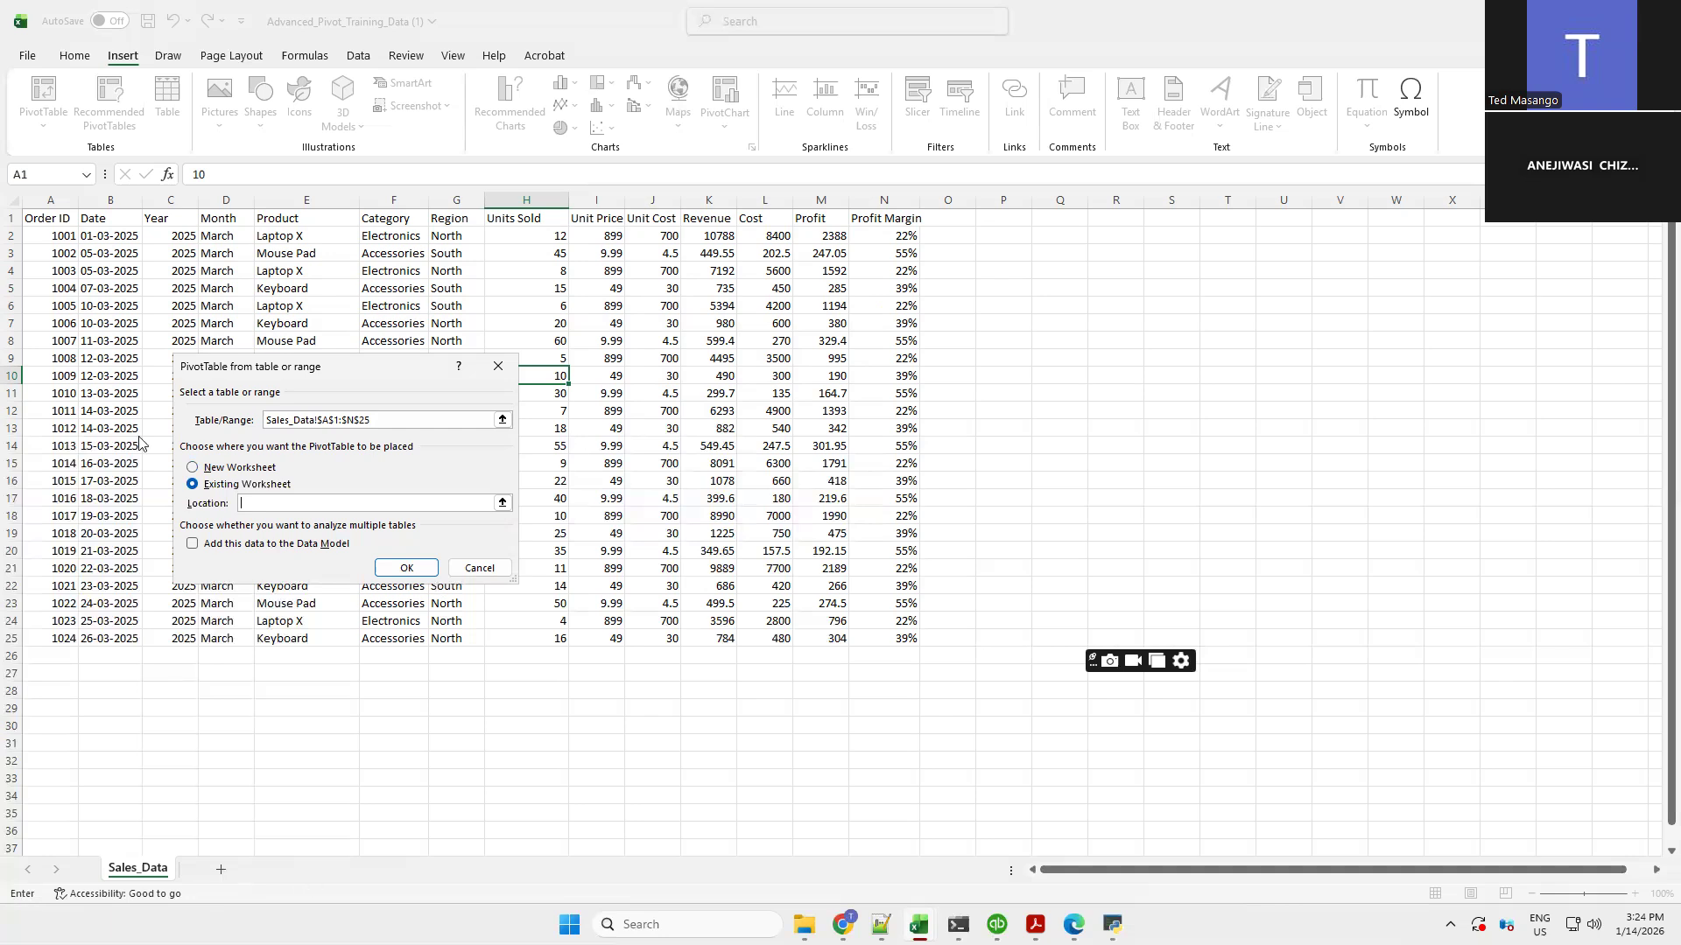
pyautogui.click(193, 469)
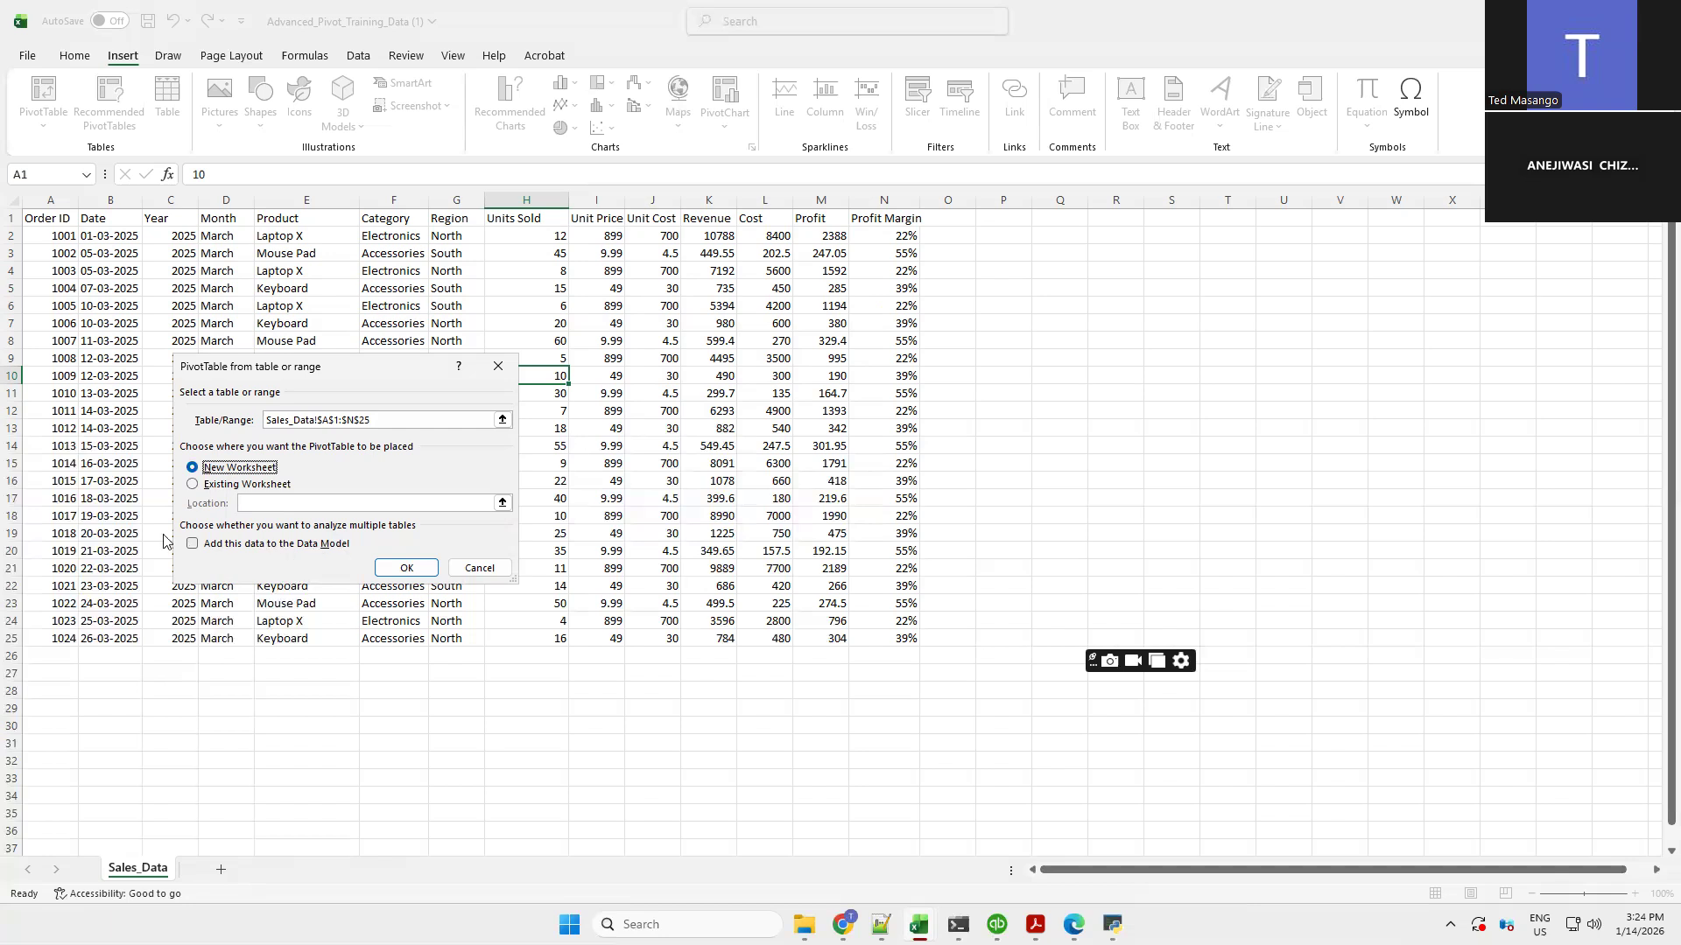
pyautogui.click(399, 570)
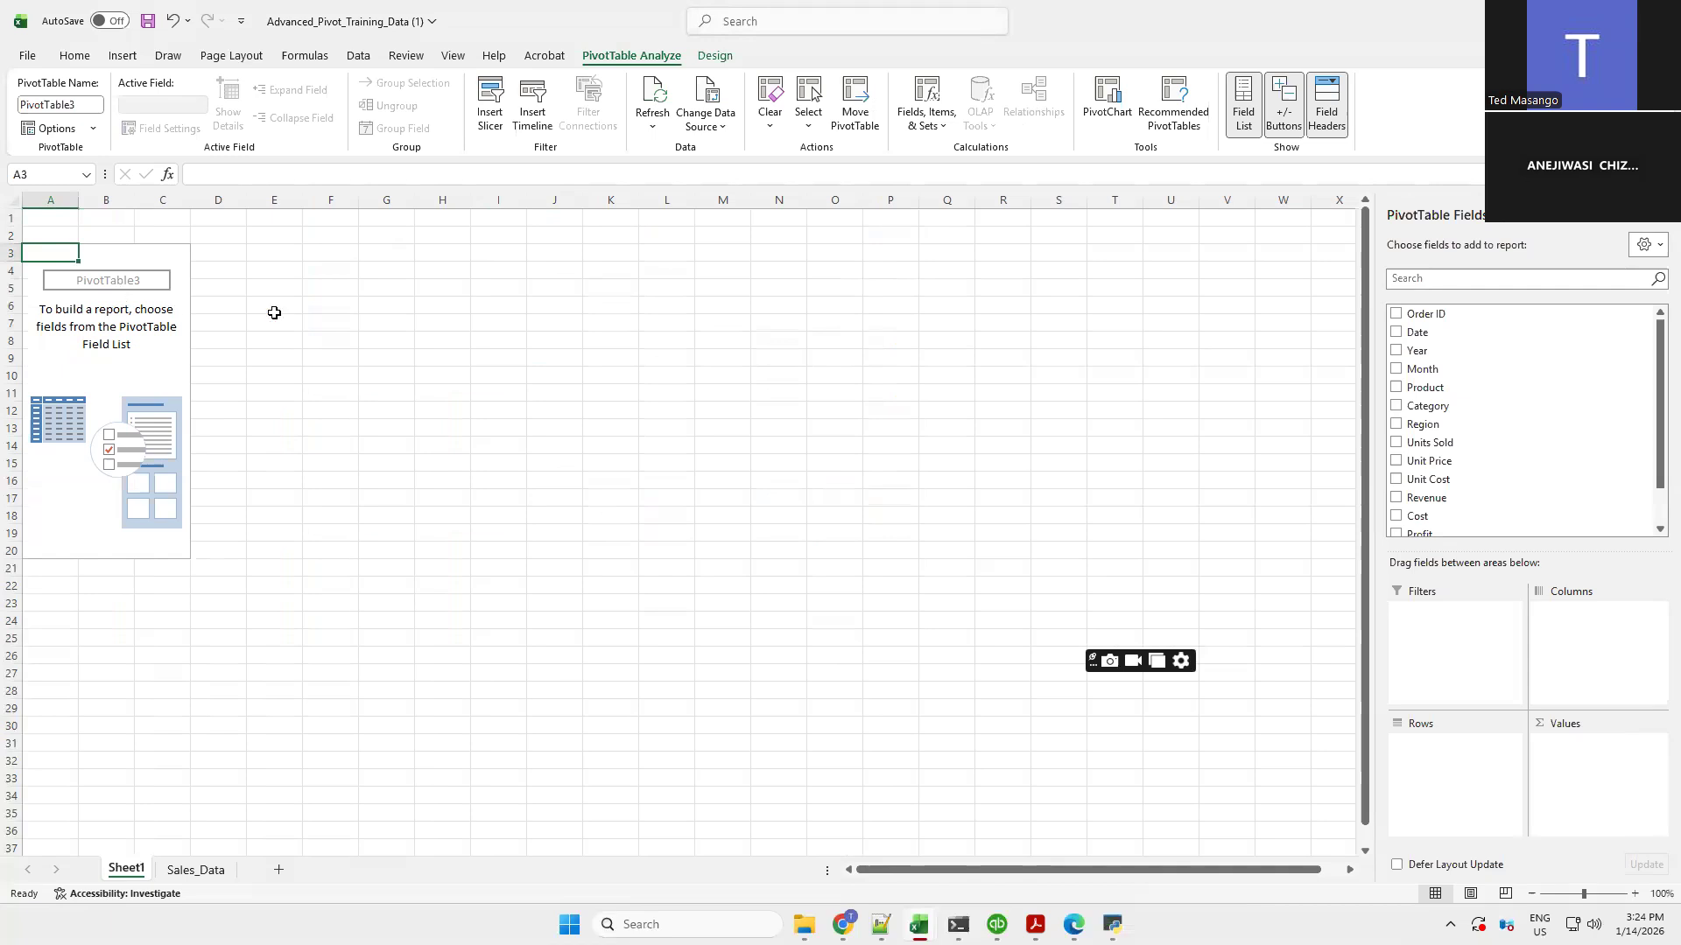
# Review the column headers on the Sales_Data sheet and return to the PivotTable sheet
pyautogui.click(190, 871)
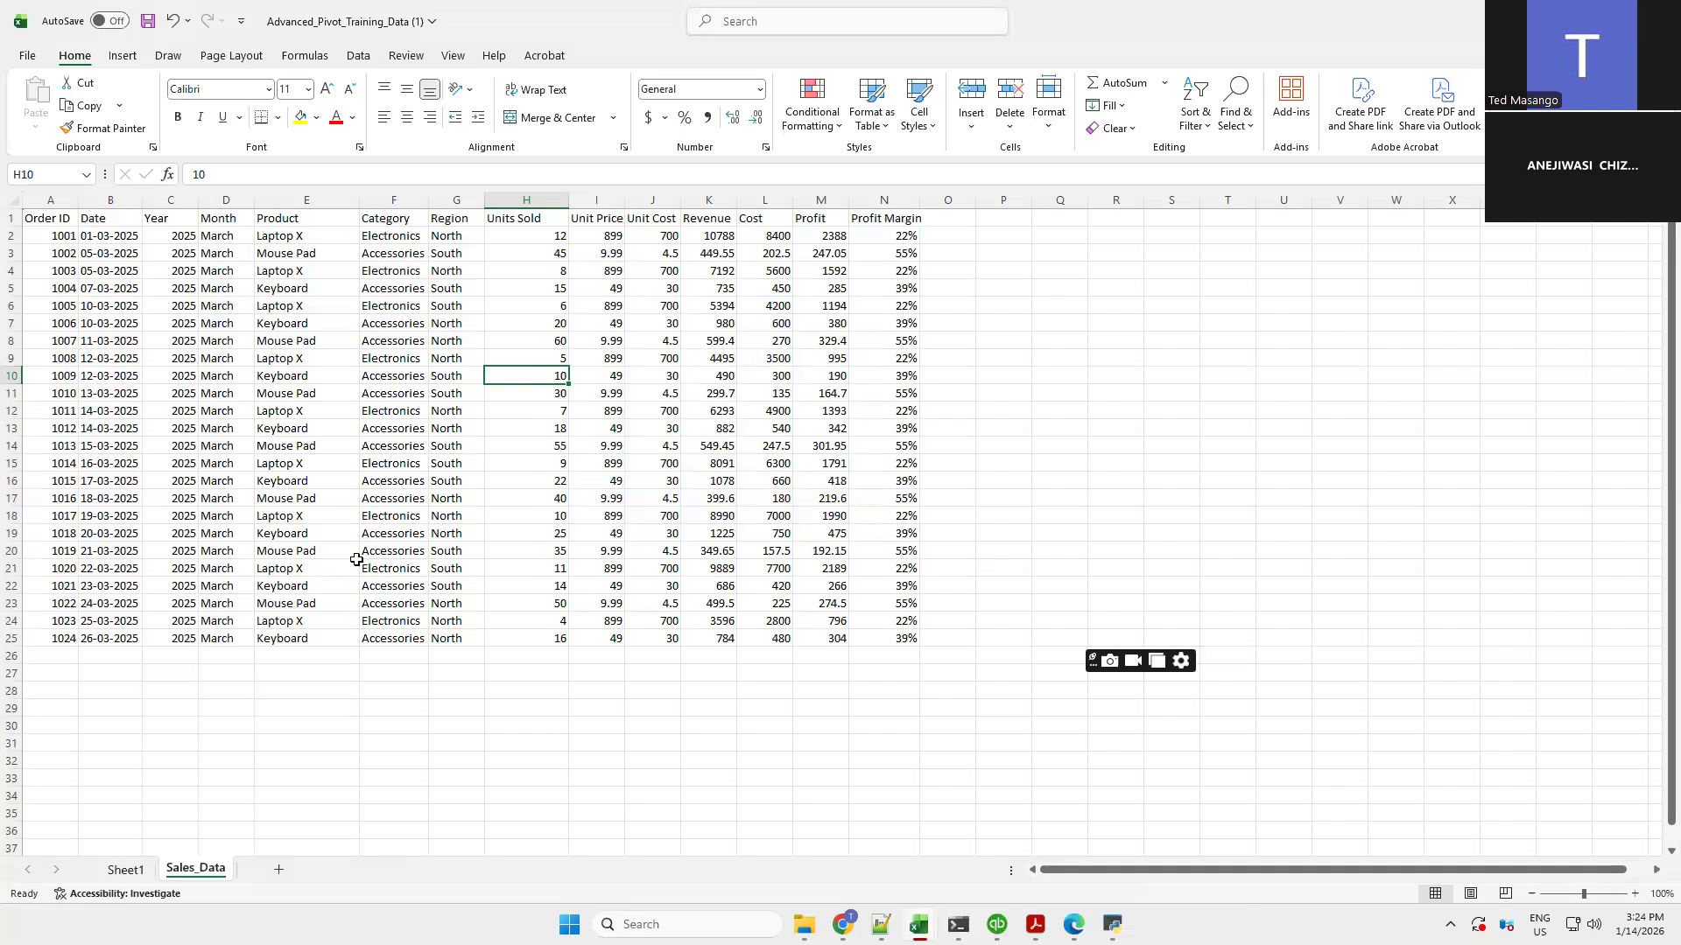
pyautogui.click(395, 221)
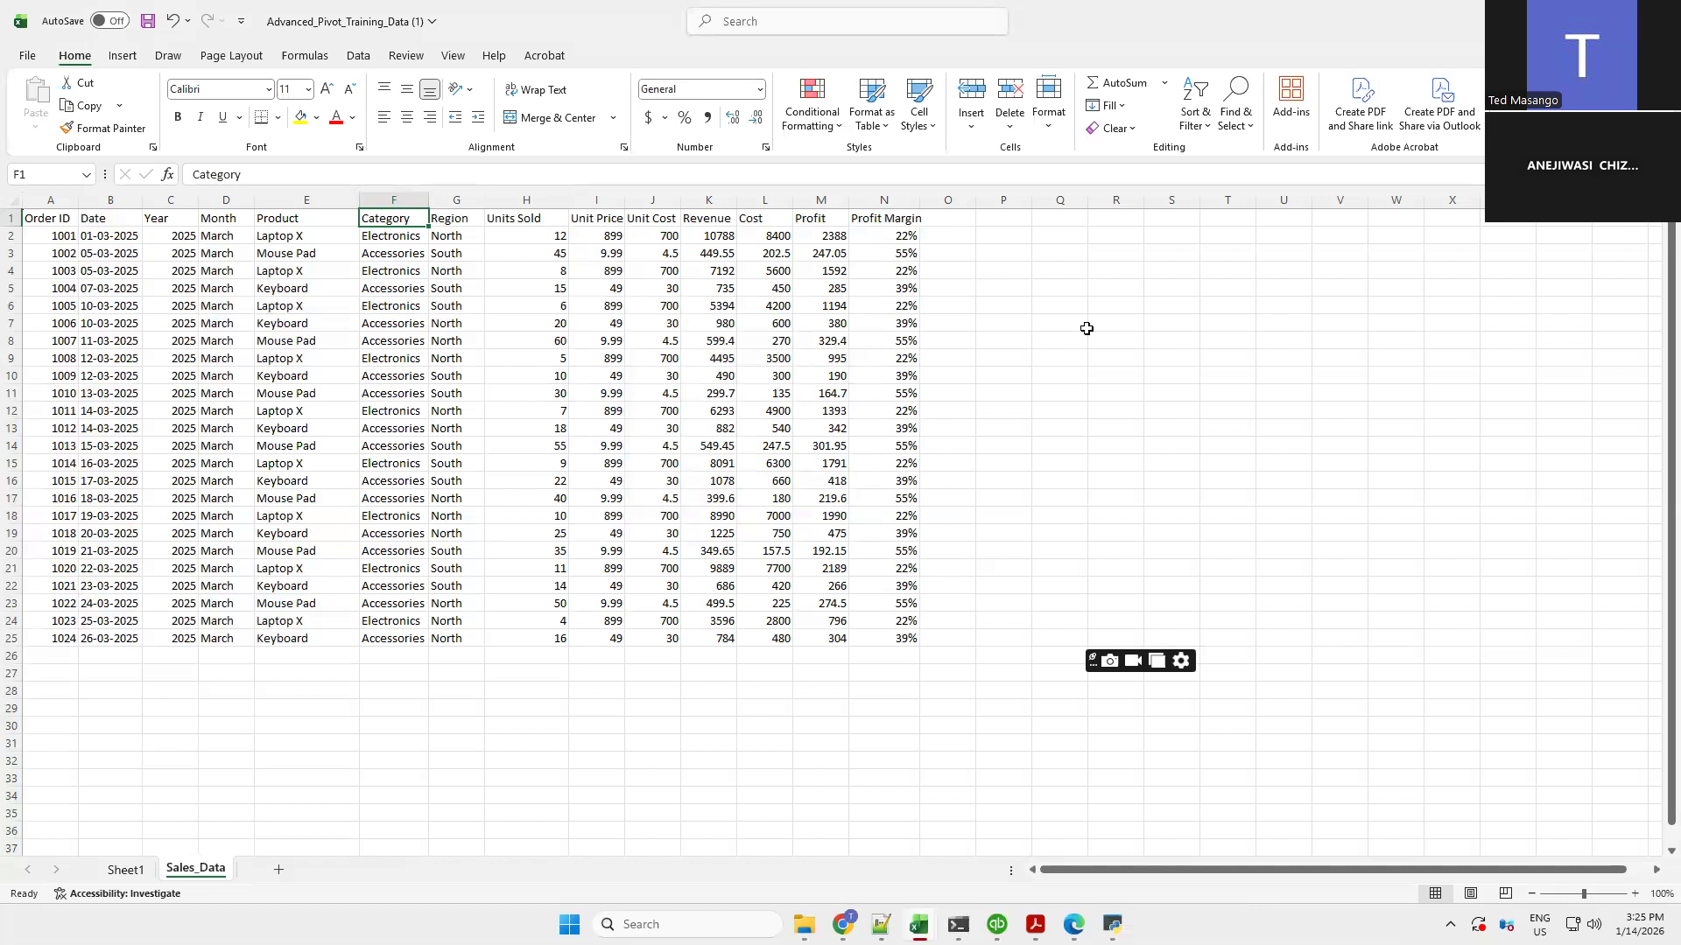
pyautogui.click(1054, 322)
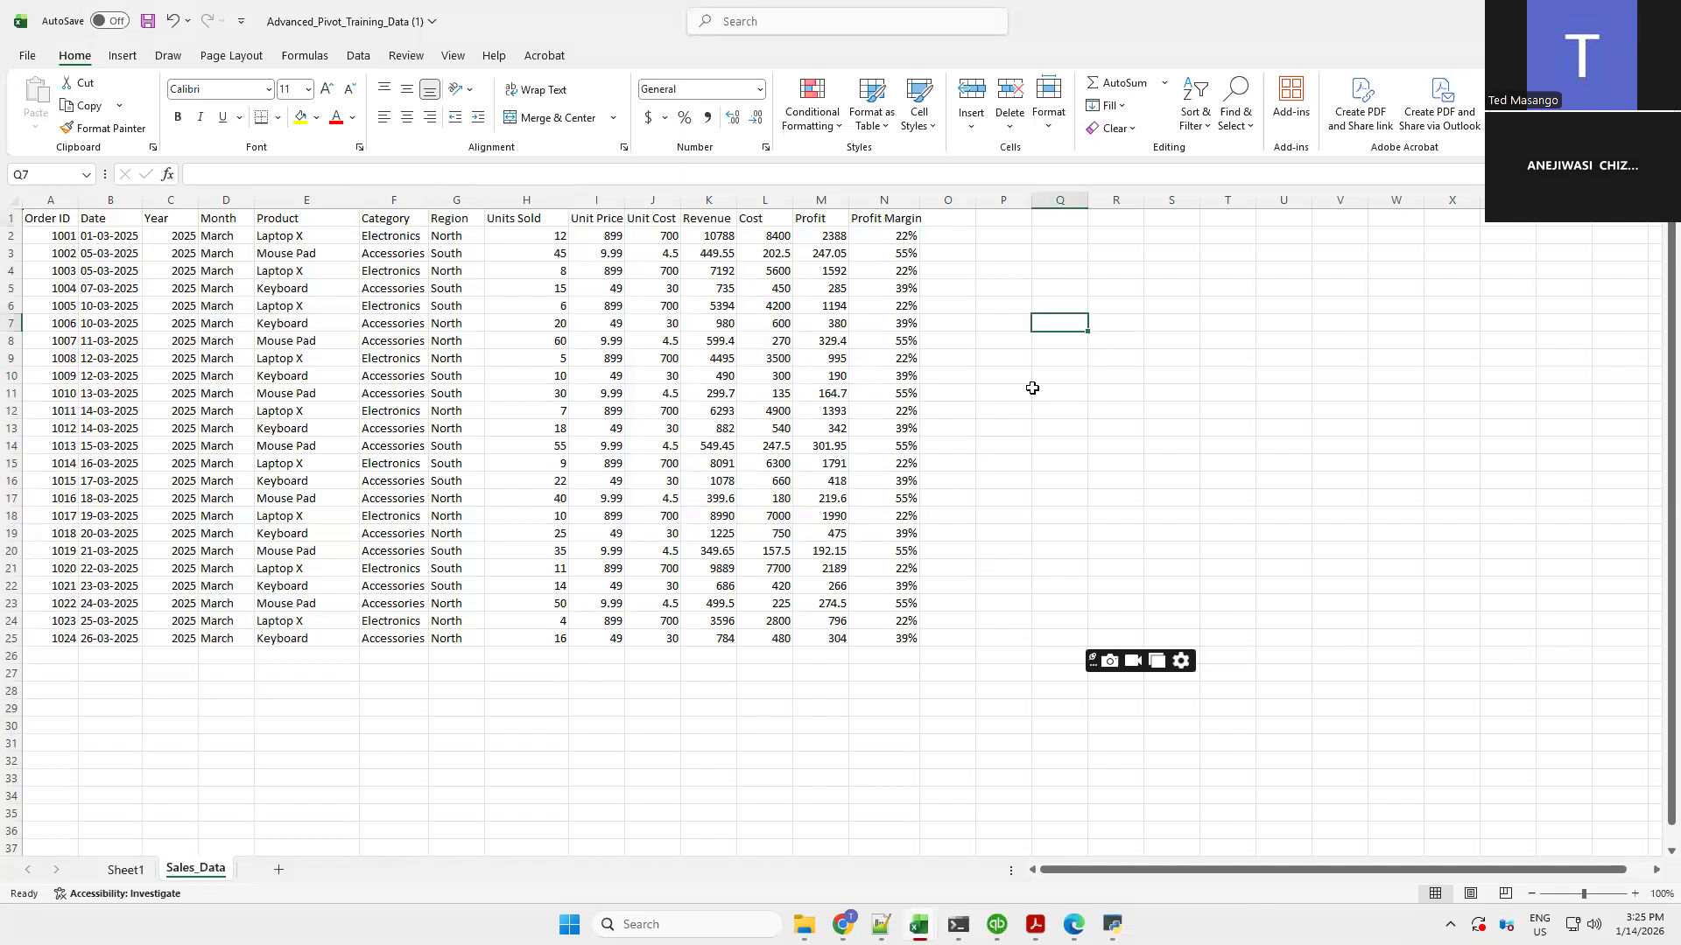
pyautogui.click(1114, 308)
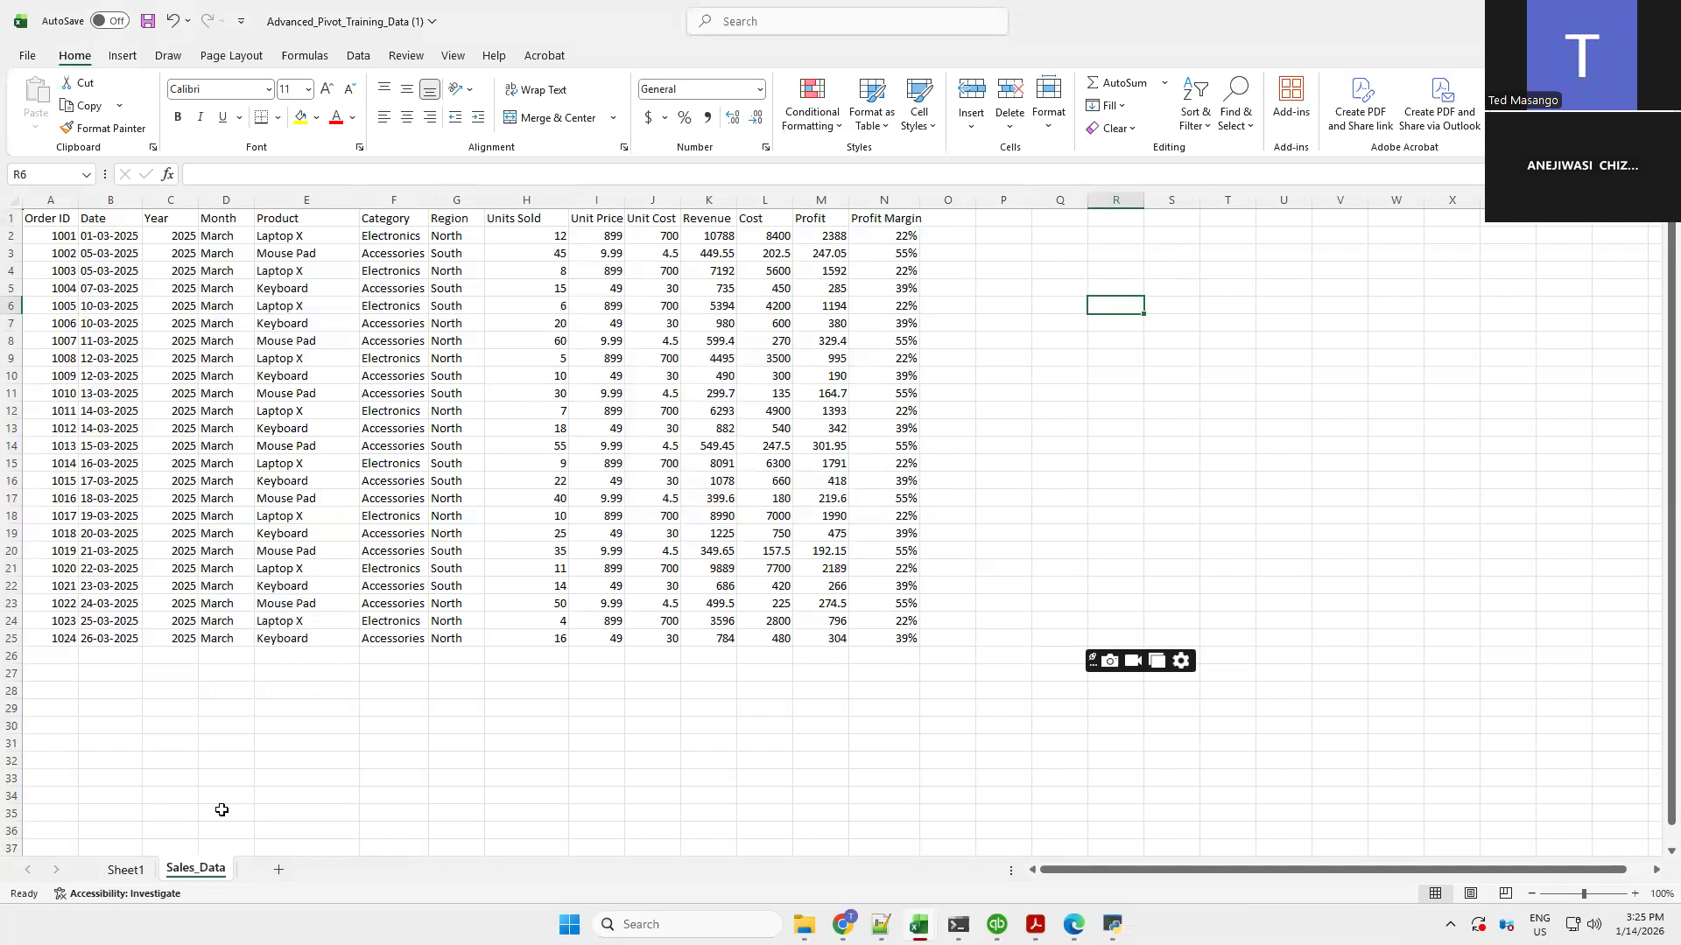
pyautogui.click(124, 871)
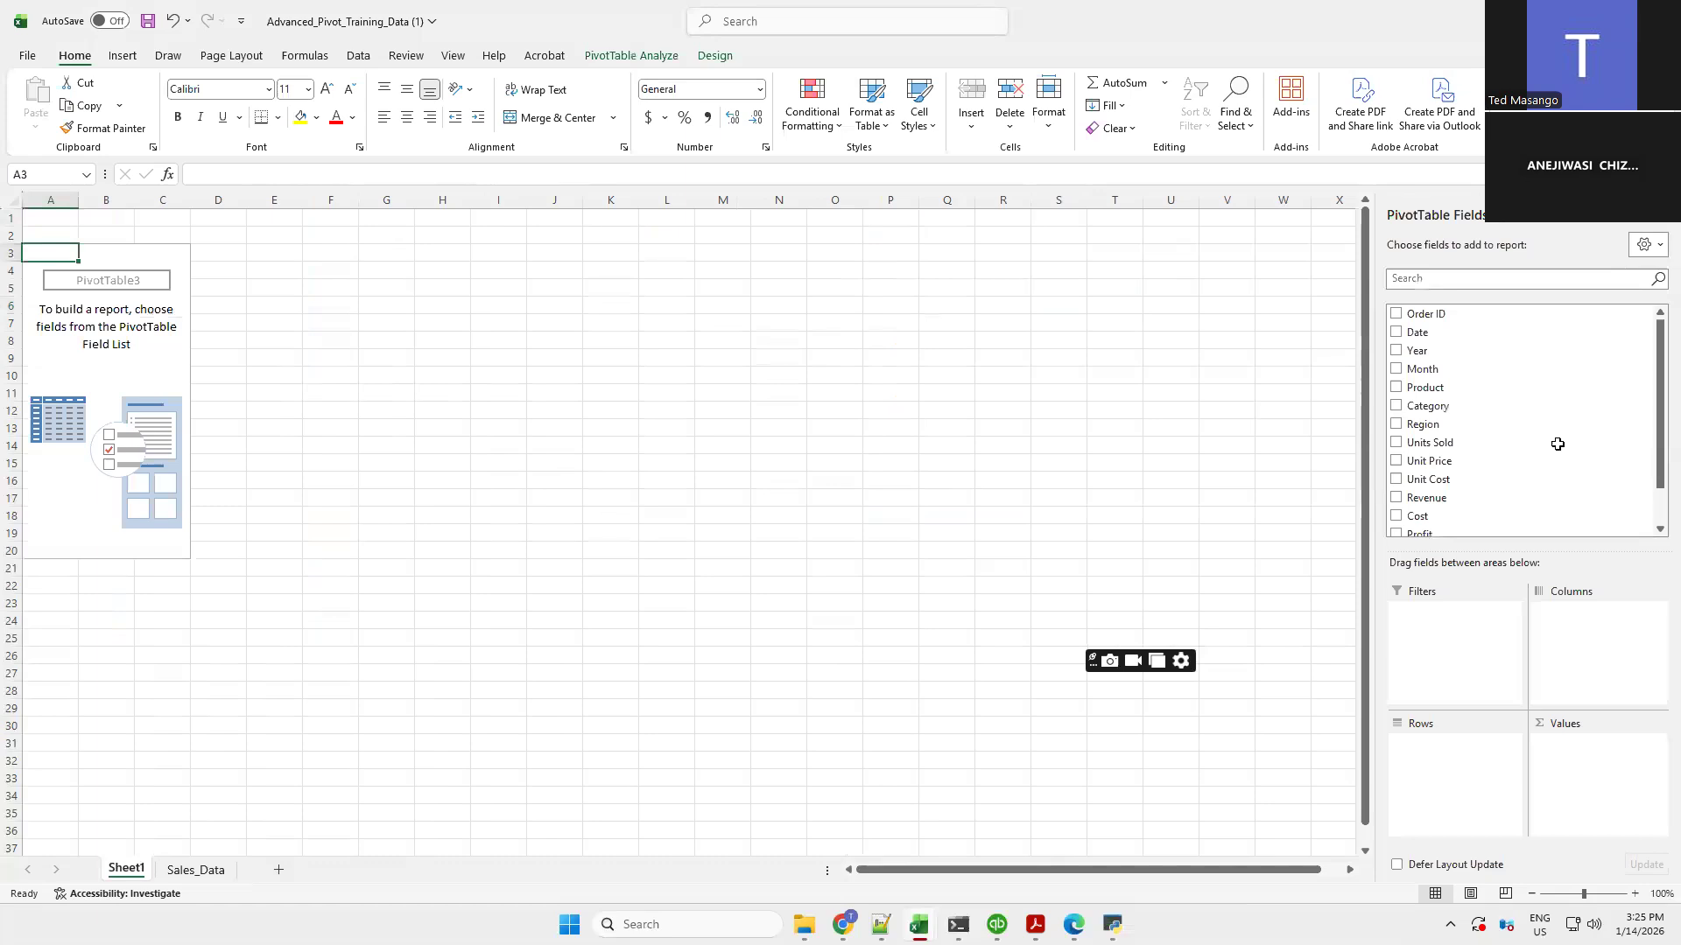
# Build the PivotTable with Category as rows and Revenue as the summed value
pyautogui.click(1397, 407)
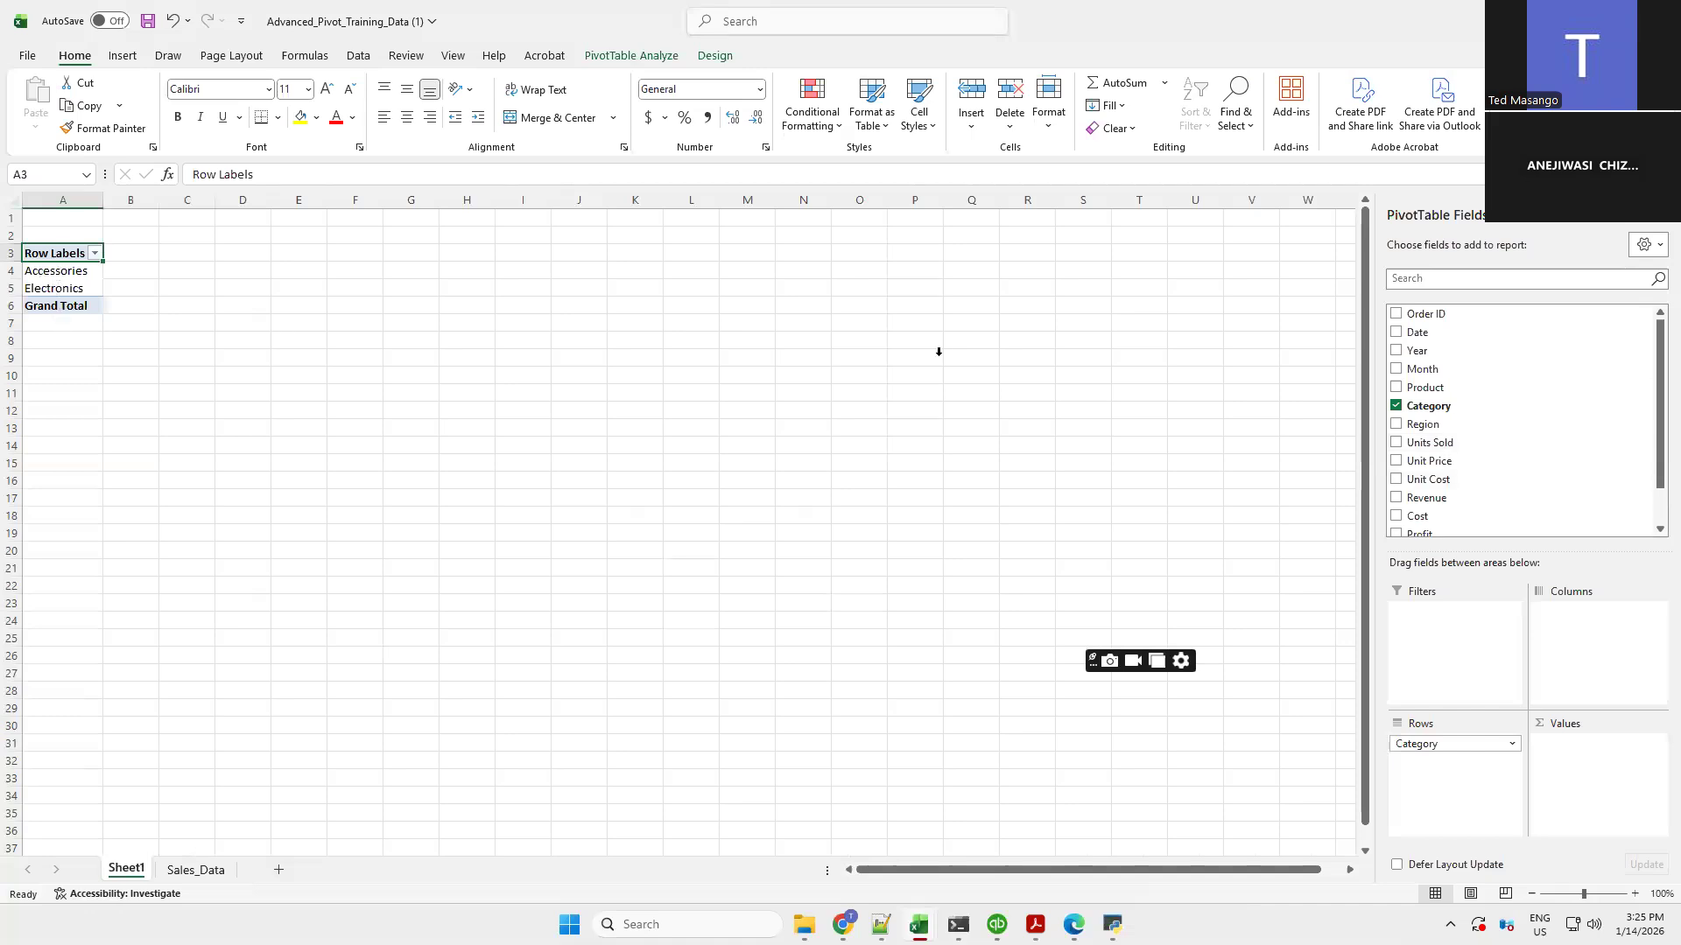
pyautogui.moveTo(1654, 445); pyautogui.dragTo(1654, 507)
pyautogui.click(1397, 453)
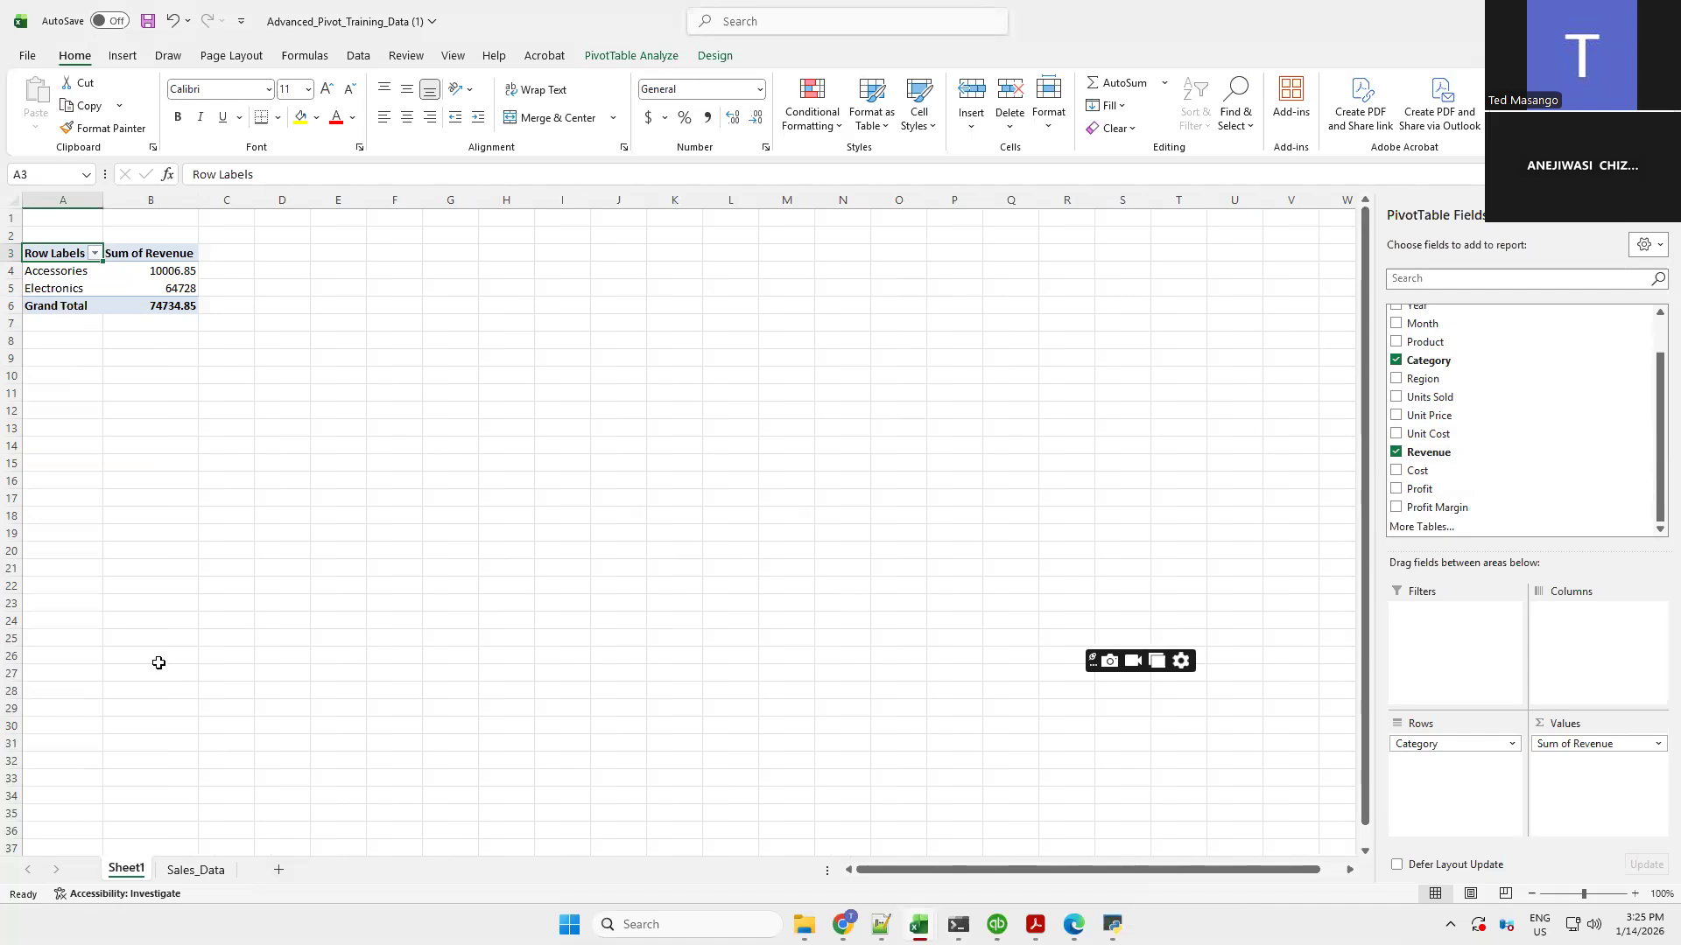
# Sort the Sales_Data table by Category from A to Z
pyautogui.click(177, 871)
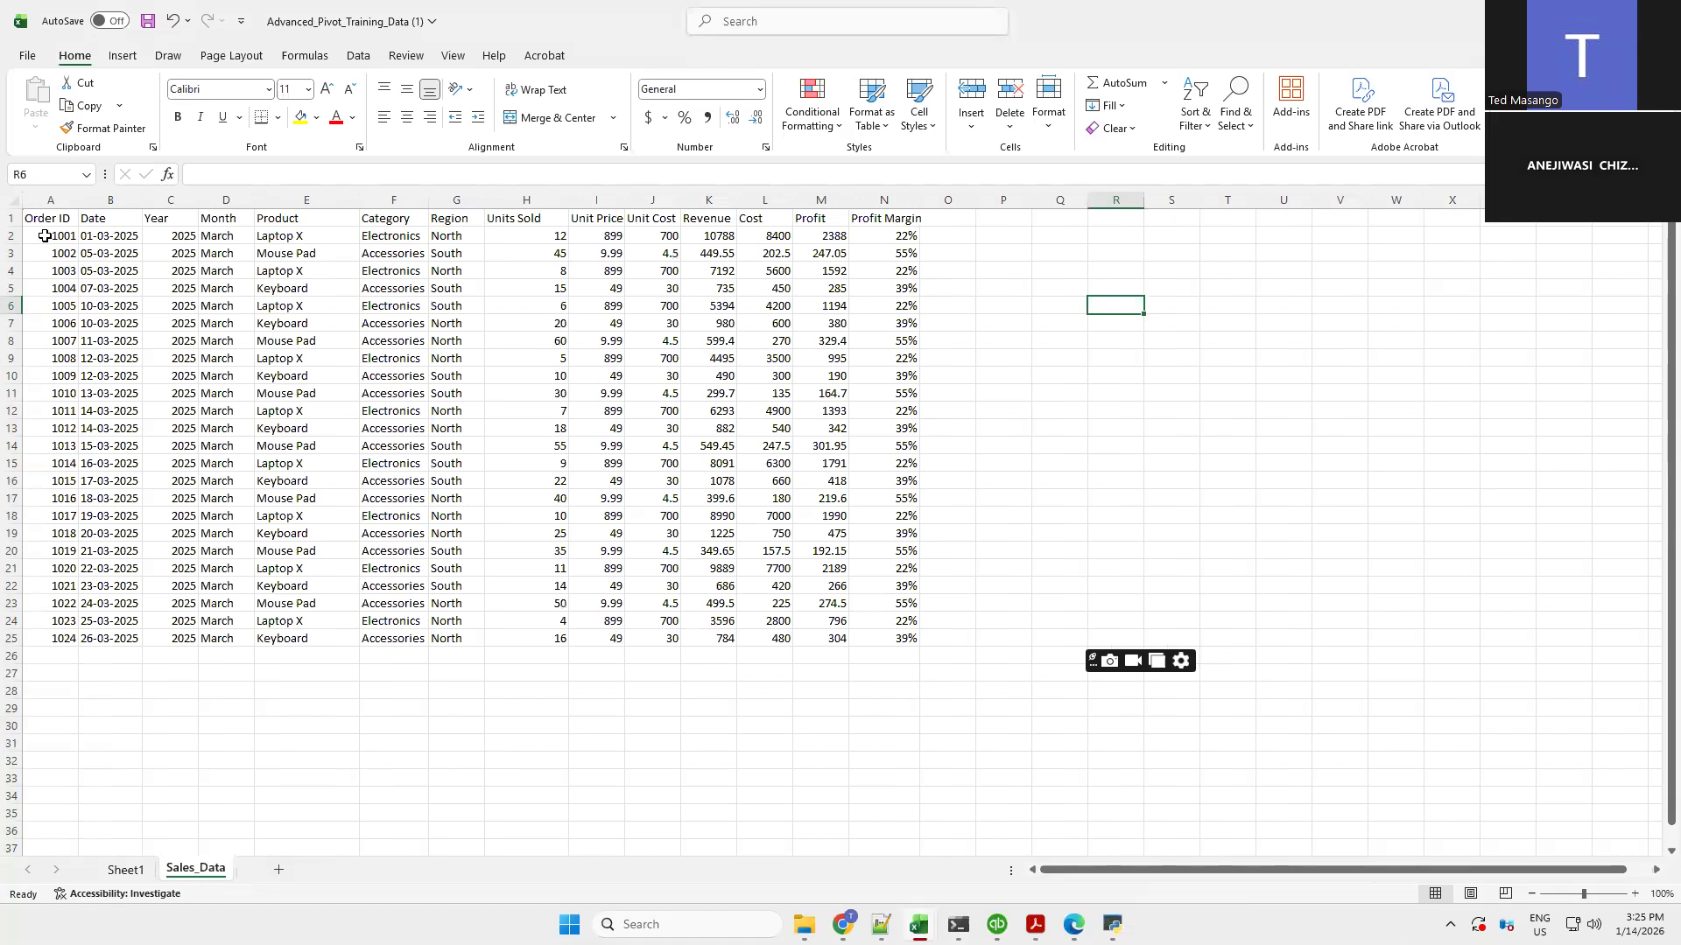
pyautogui.moveTo(890, 609)
pyautogui.mouseDown()
pyautogui.moveTo(916, 637)
pyautogui.moveTo(901, 636)
pyautogui.mouseUp()
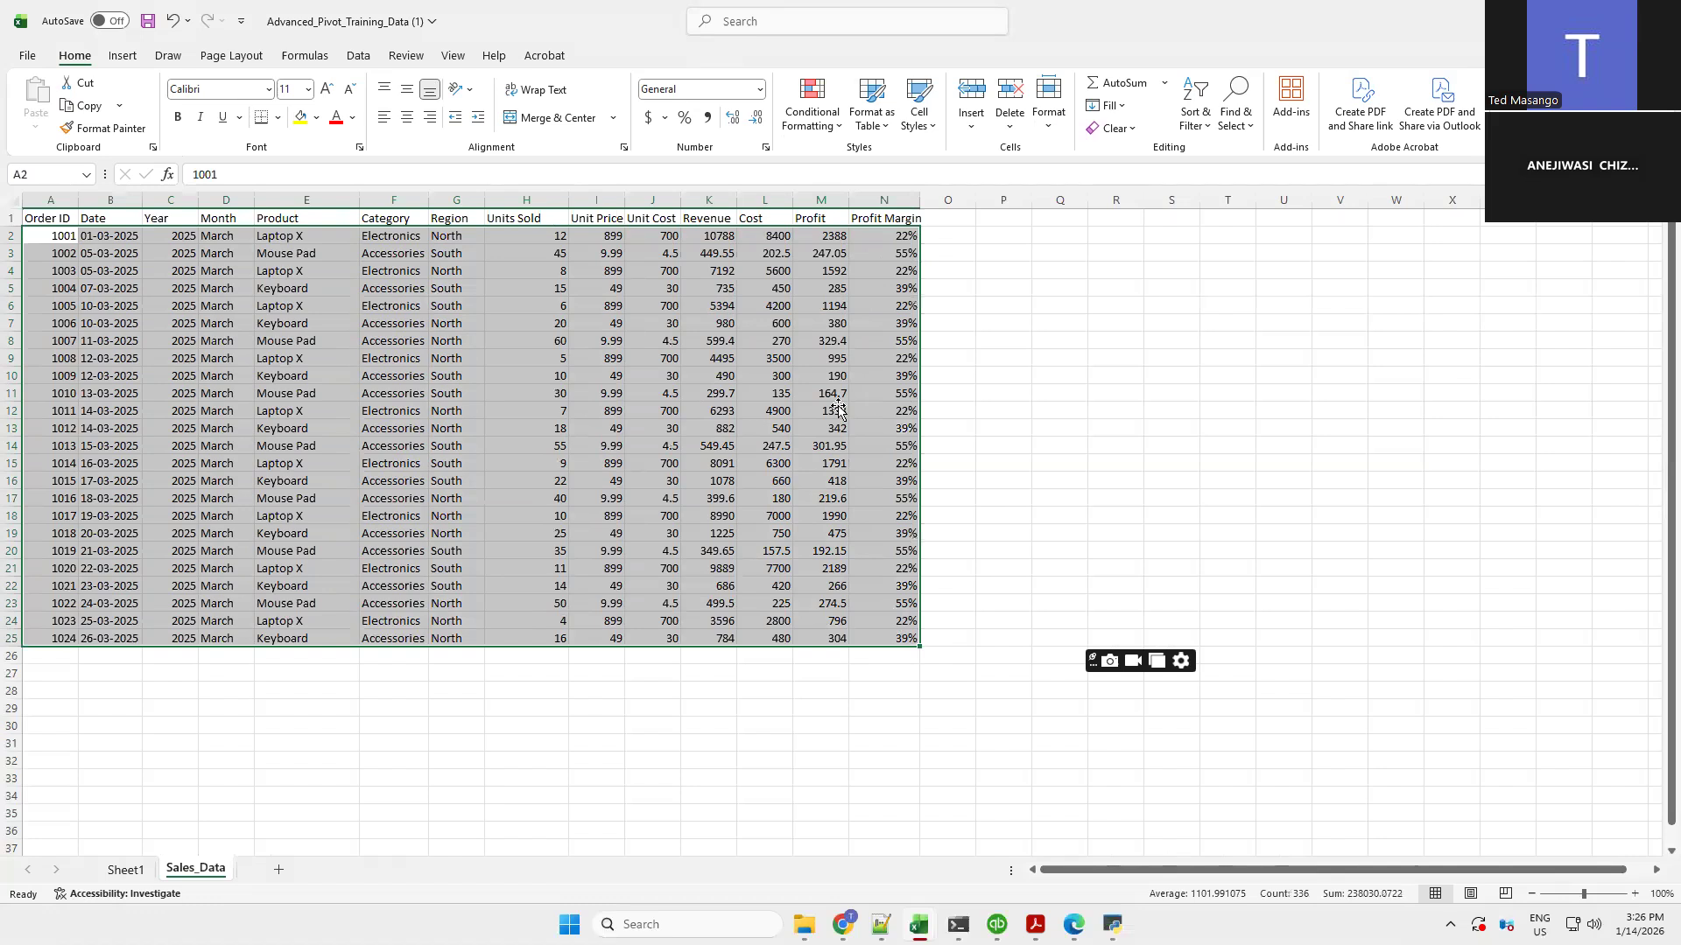
pyautogui.click(1202, 128)
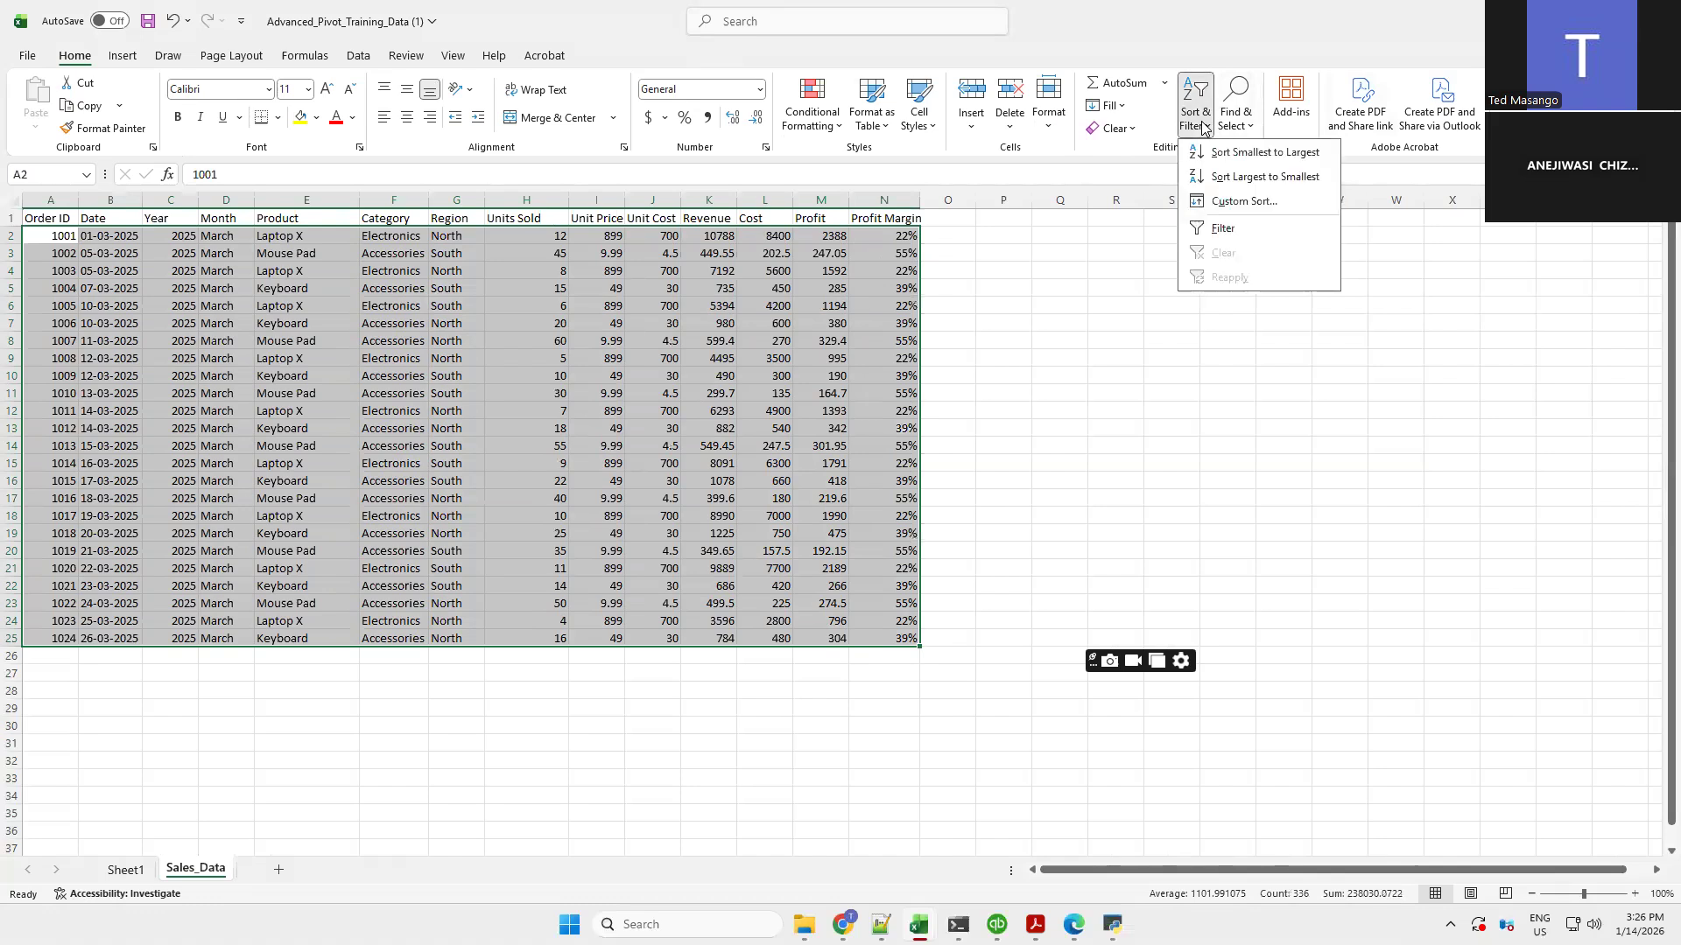
pyautogui.click(1231, 202)
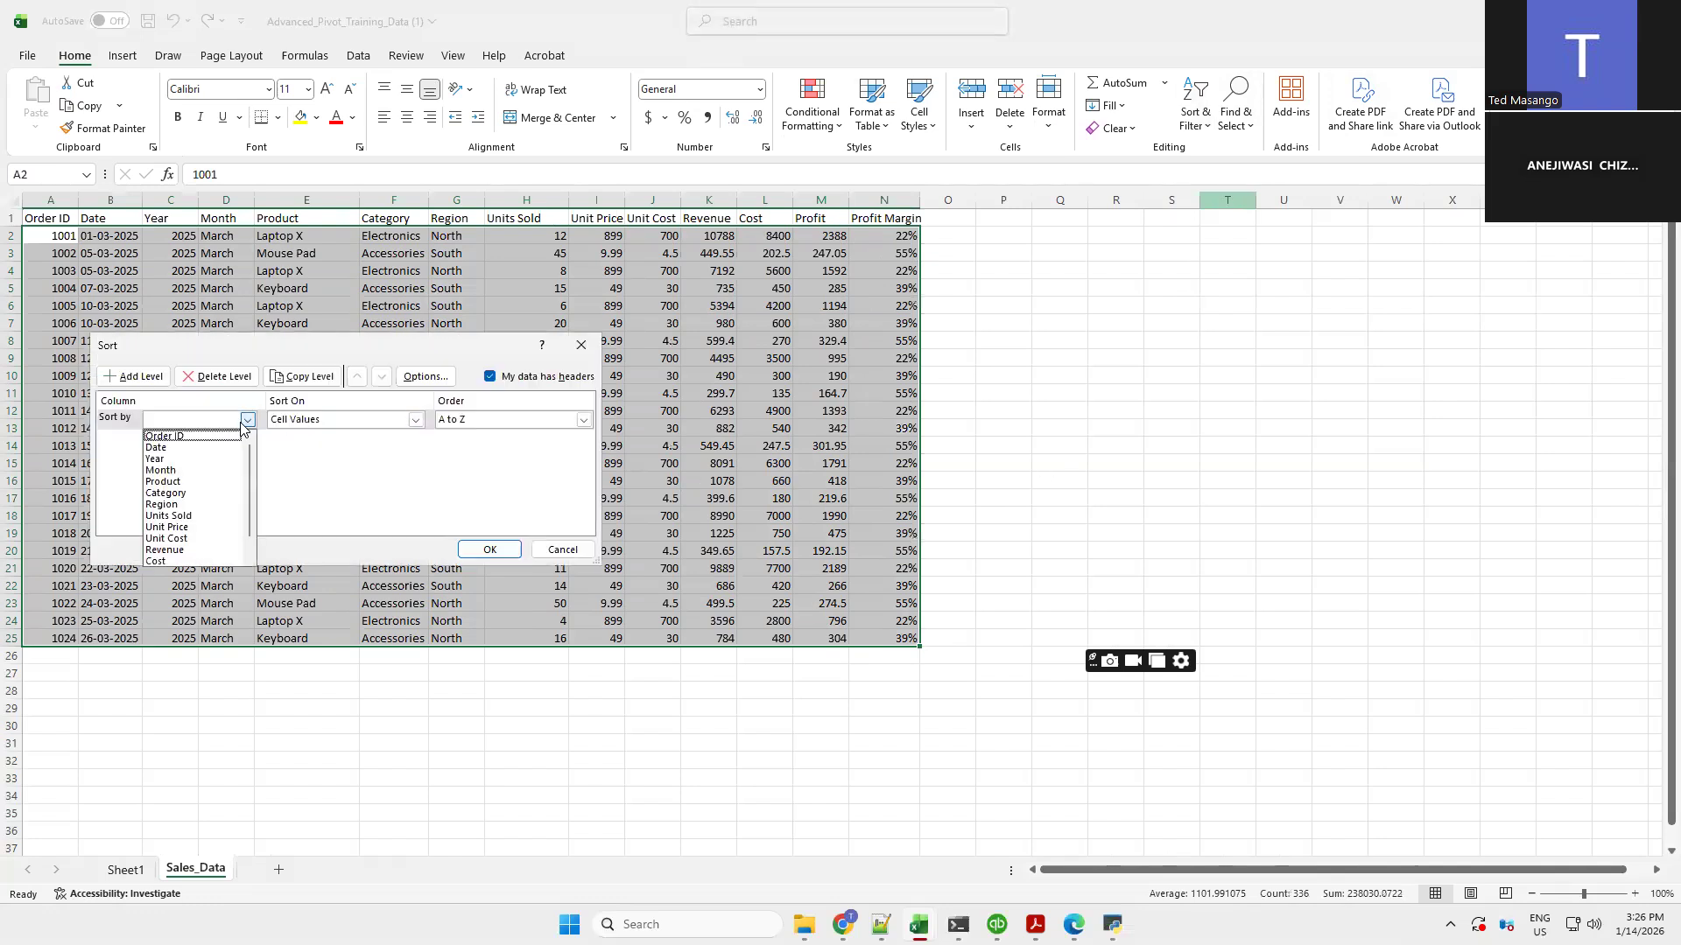
pyautogui.scroll(-1, 252, 572)
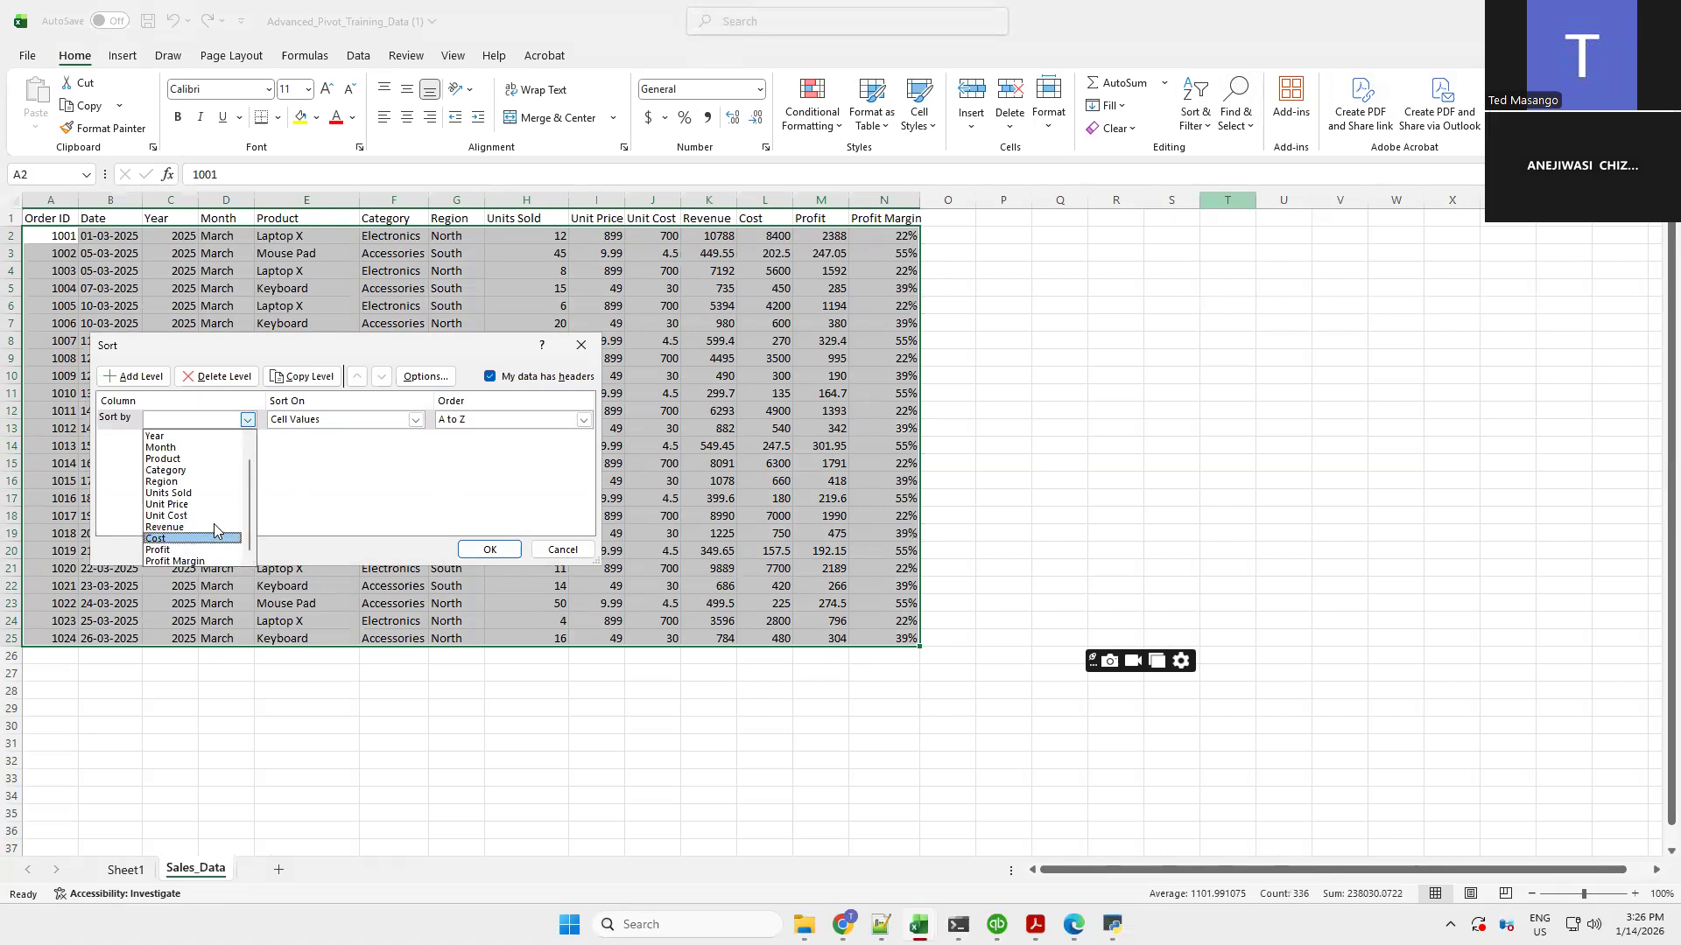
pyautogui.click(436, 534)
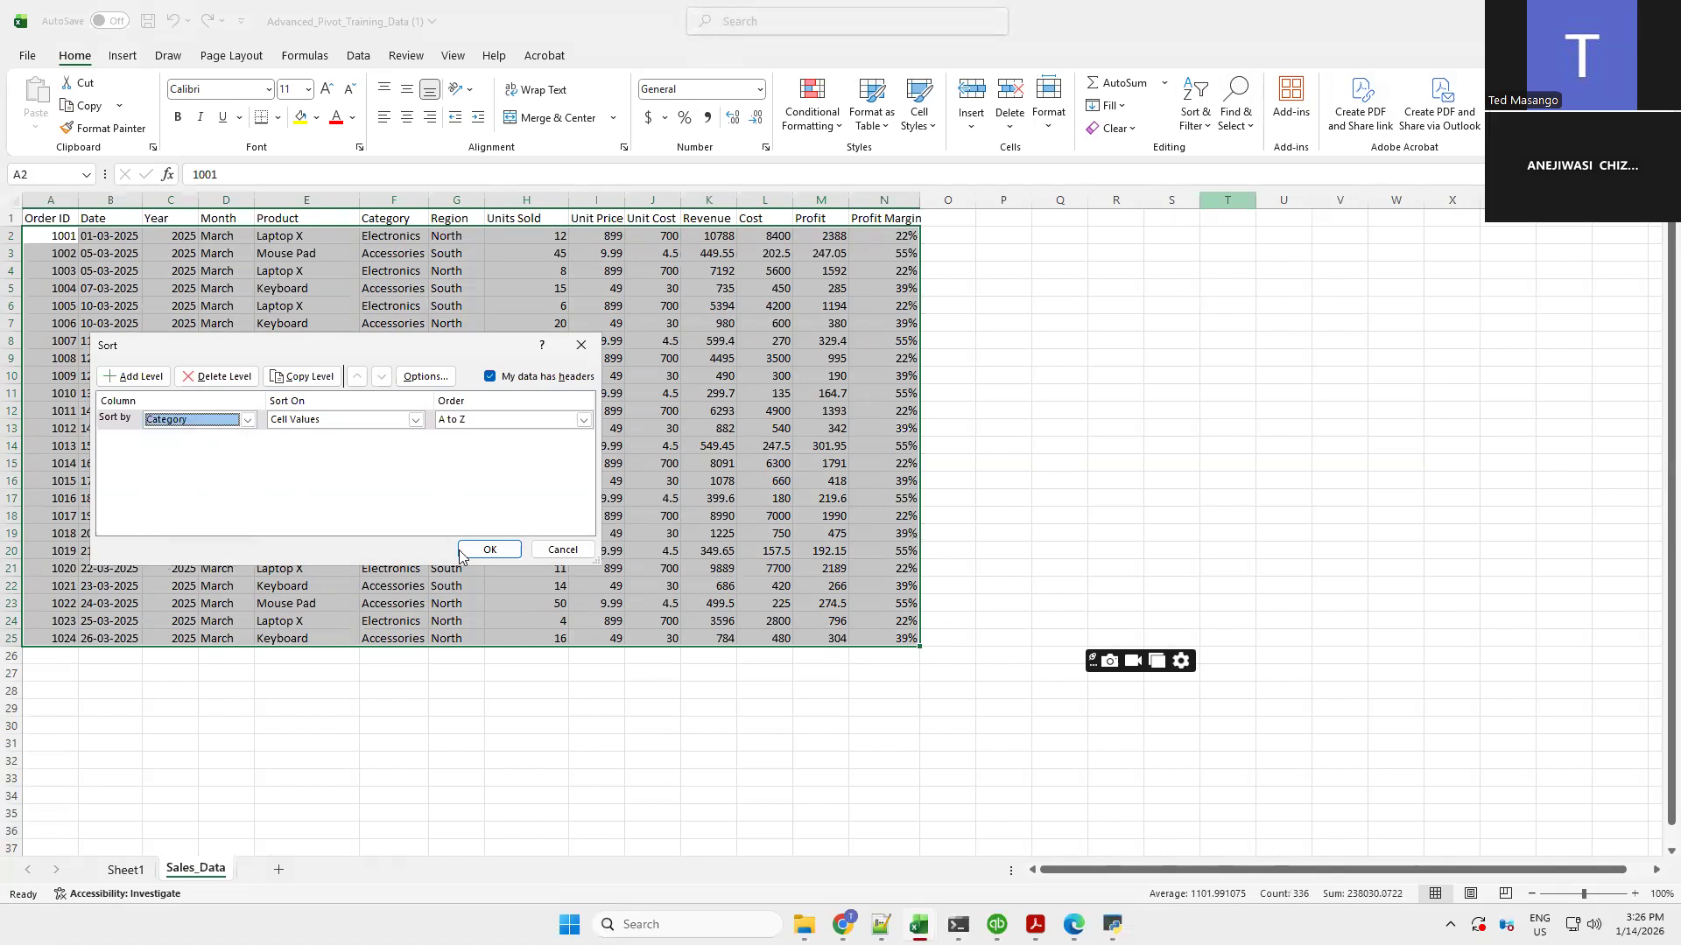
pyautogui.click(472, 551)
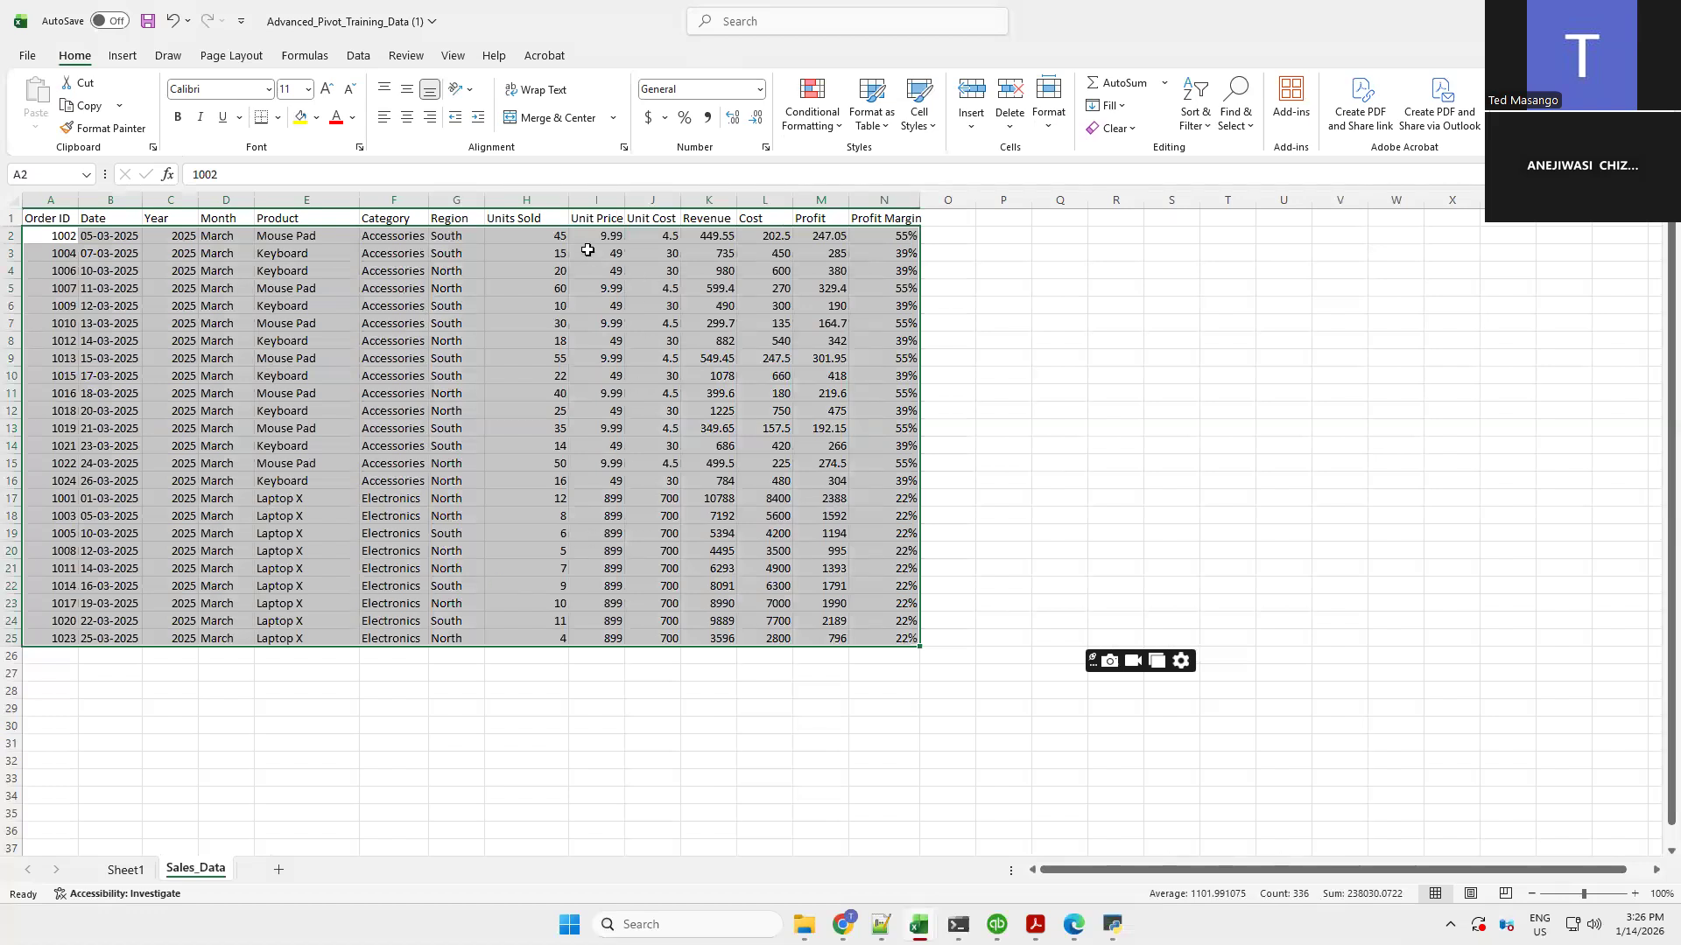
# Compare the Accessories and Electronics revenue totals on Sales_Data with the PivotTable values
pyautogui.click(717, 237)
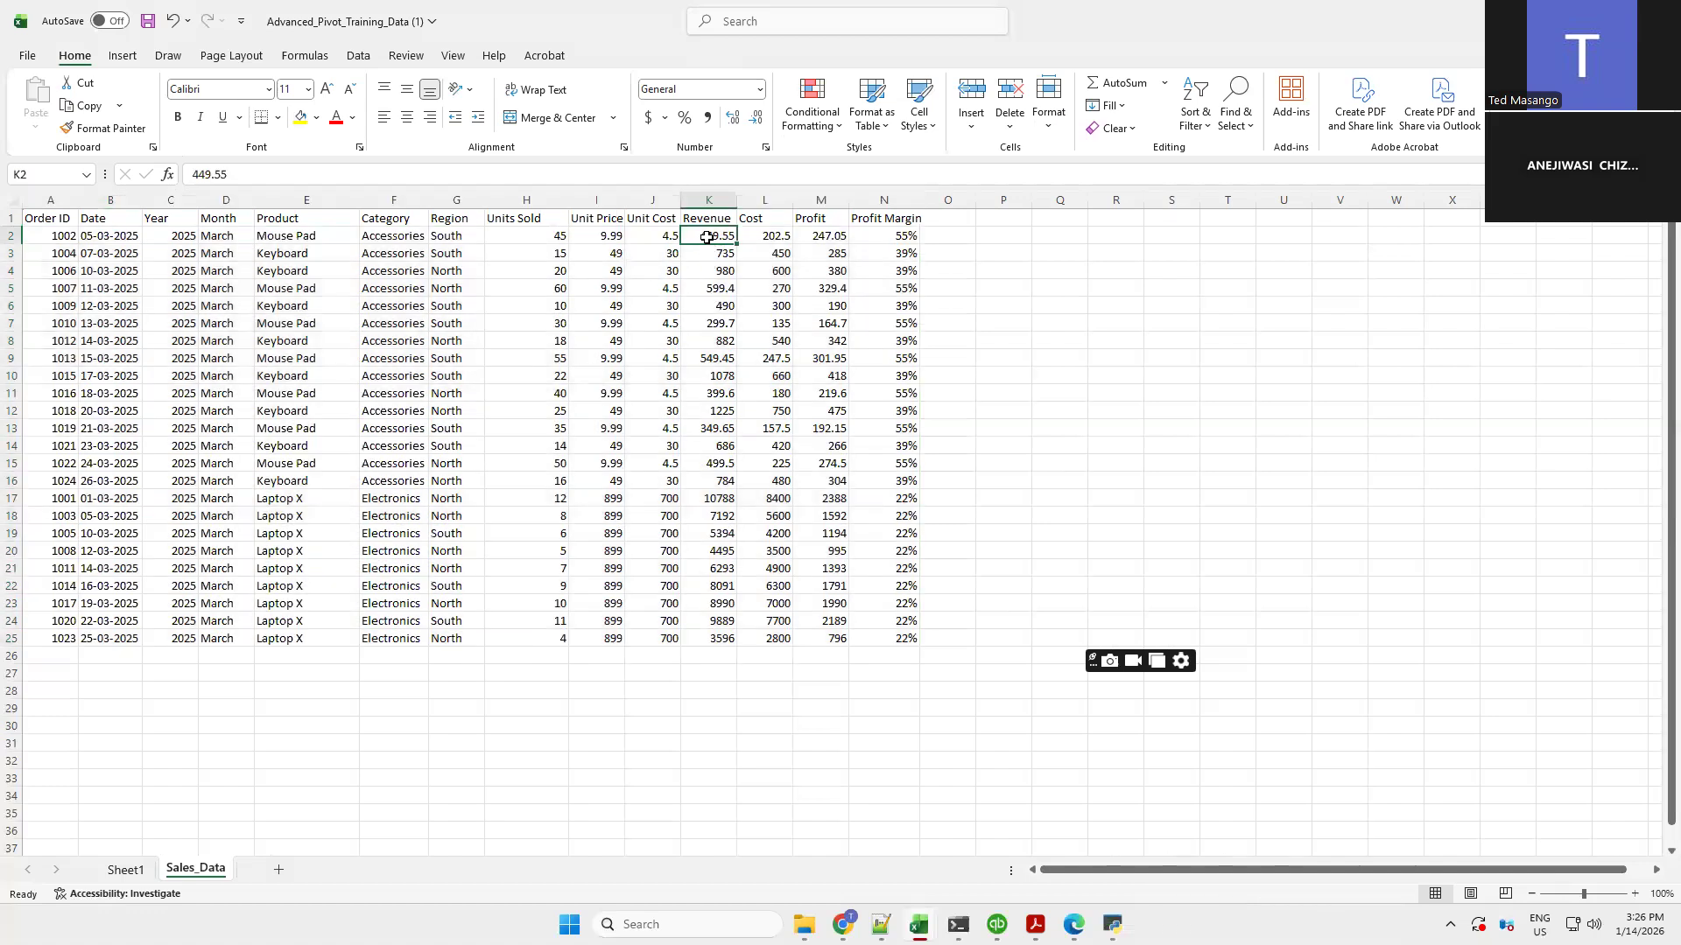
pyautogui.moveTo(707, 238); pyautogui.dragTo(722, 474)
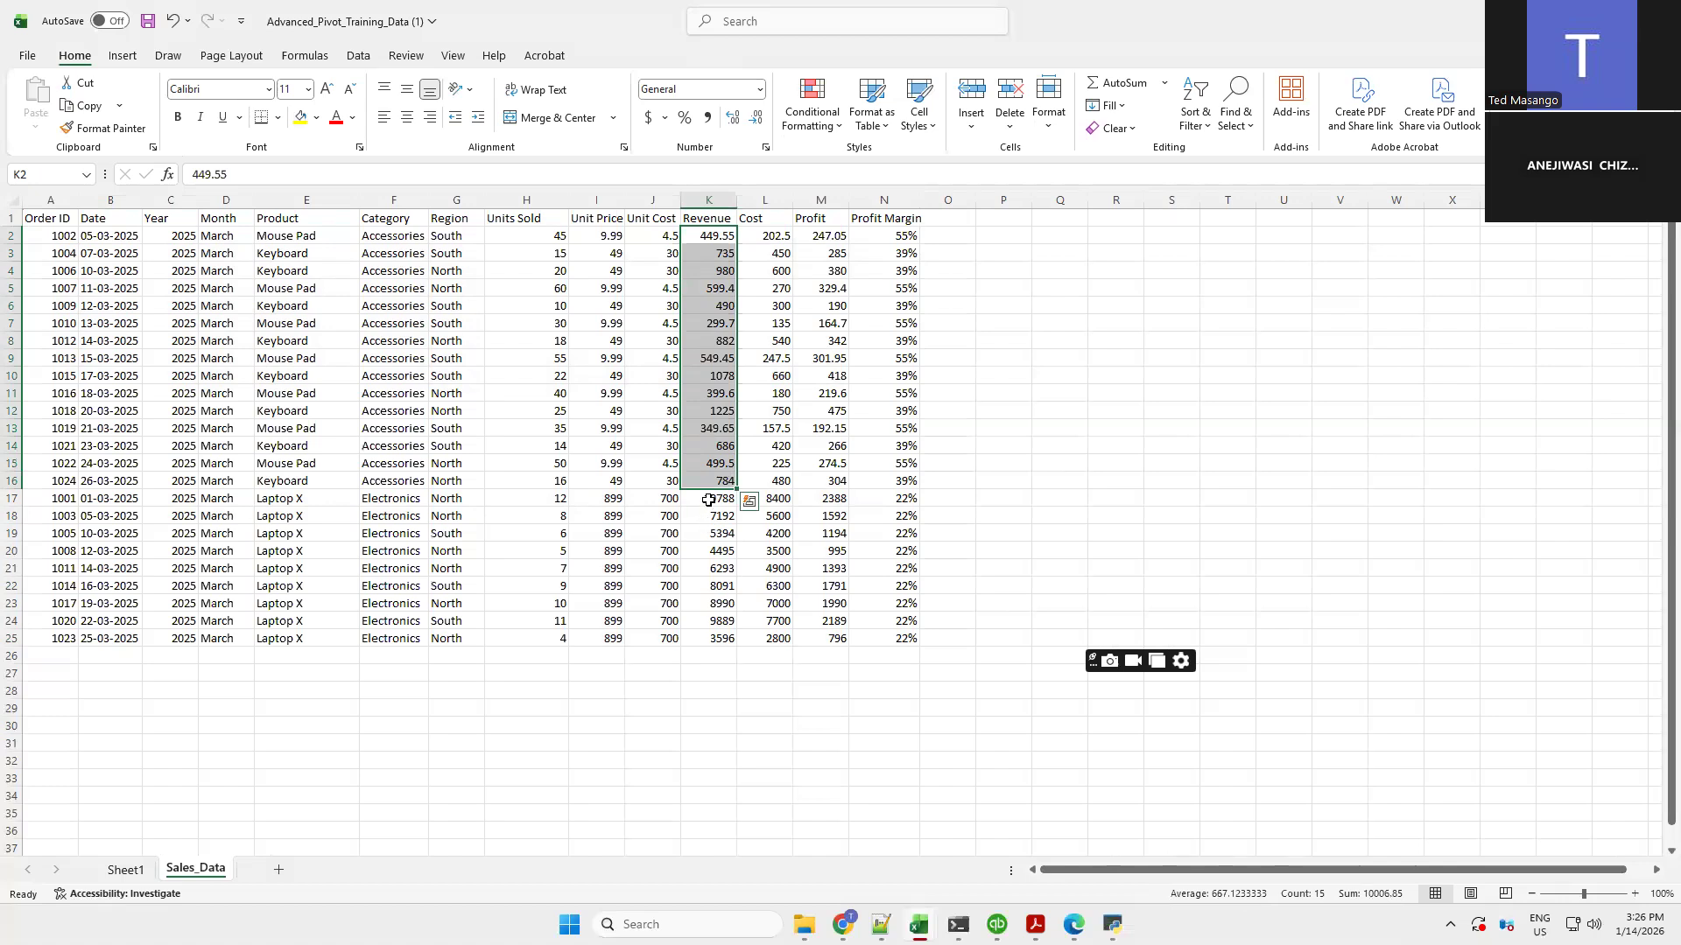
pyautogui.click(707, 501)
pyautogui.moveTo(703, 547); pyautogui.dragTo(701, 644)
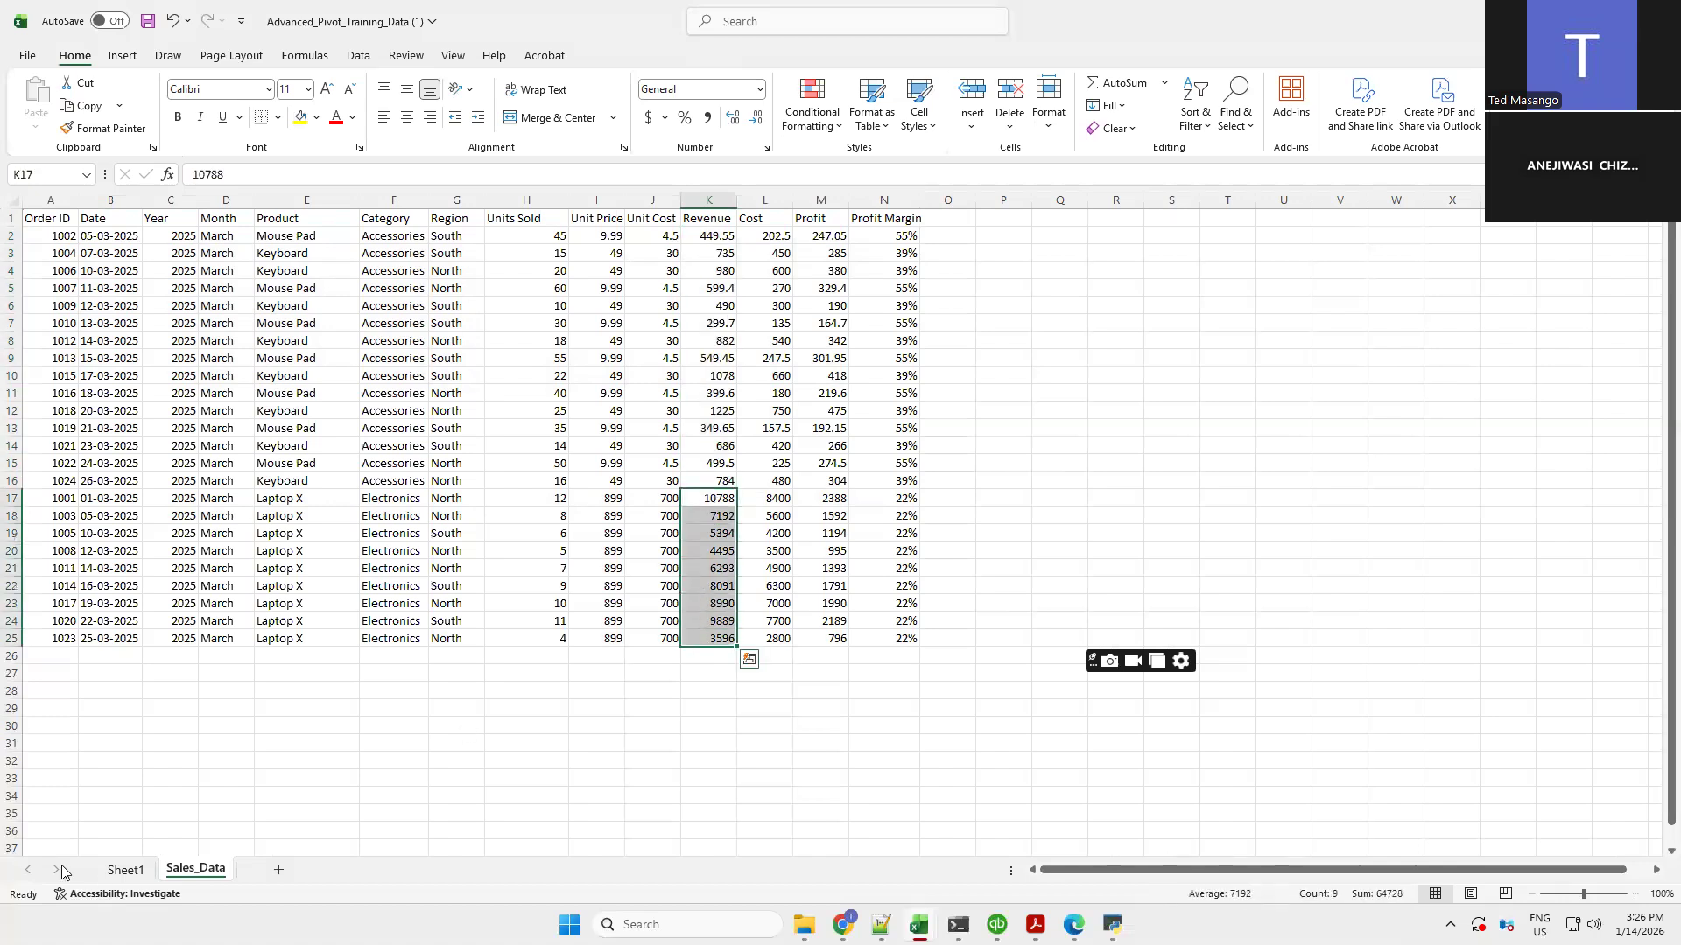
pyautogui.click(126, 870)
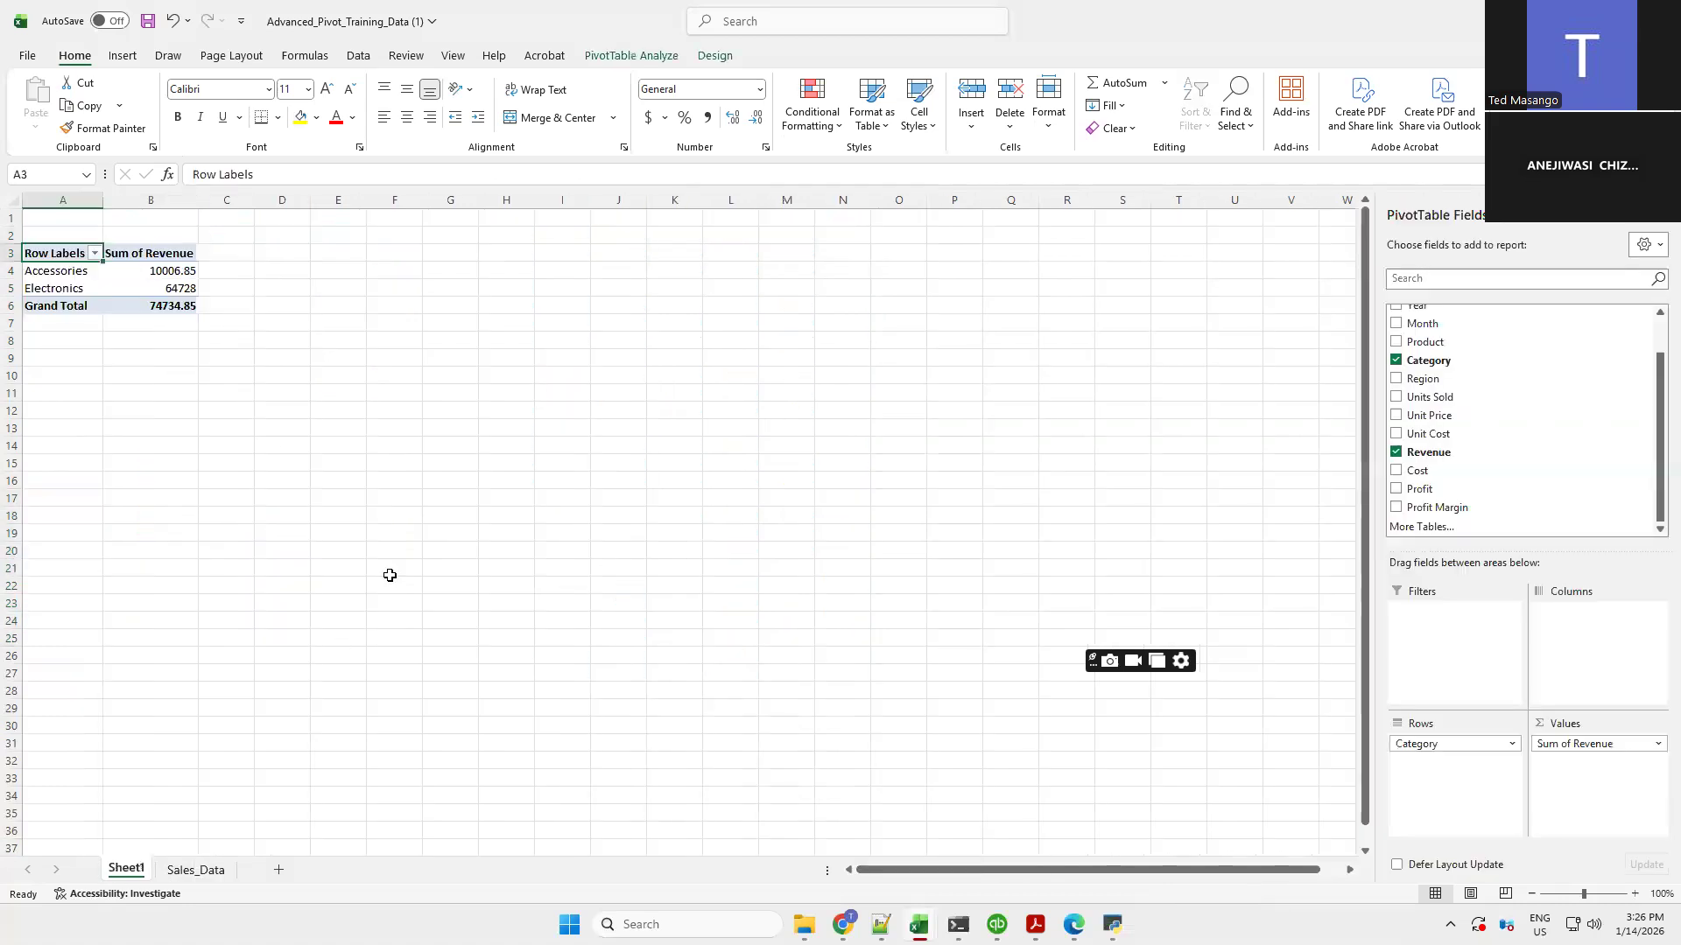
pyautogui.moveTo(131, 270)
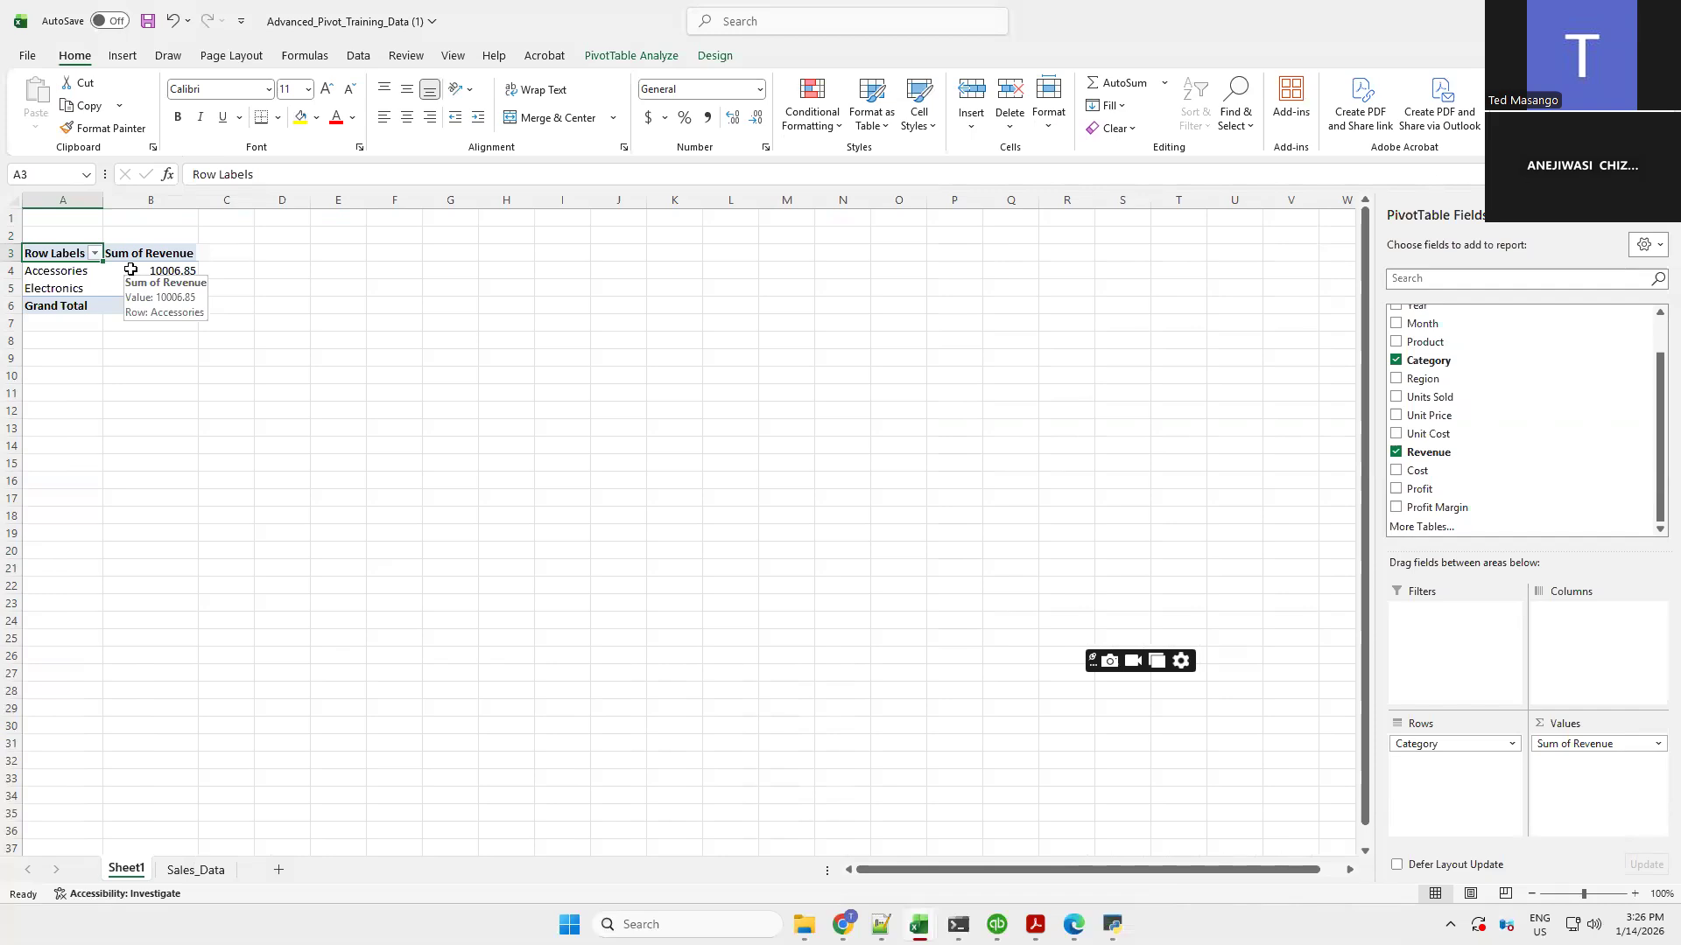
pyautogui.click(190, 879)
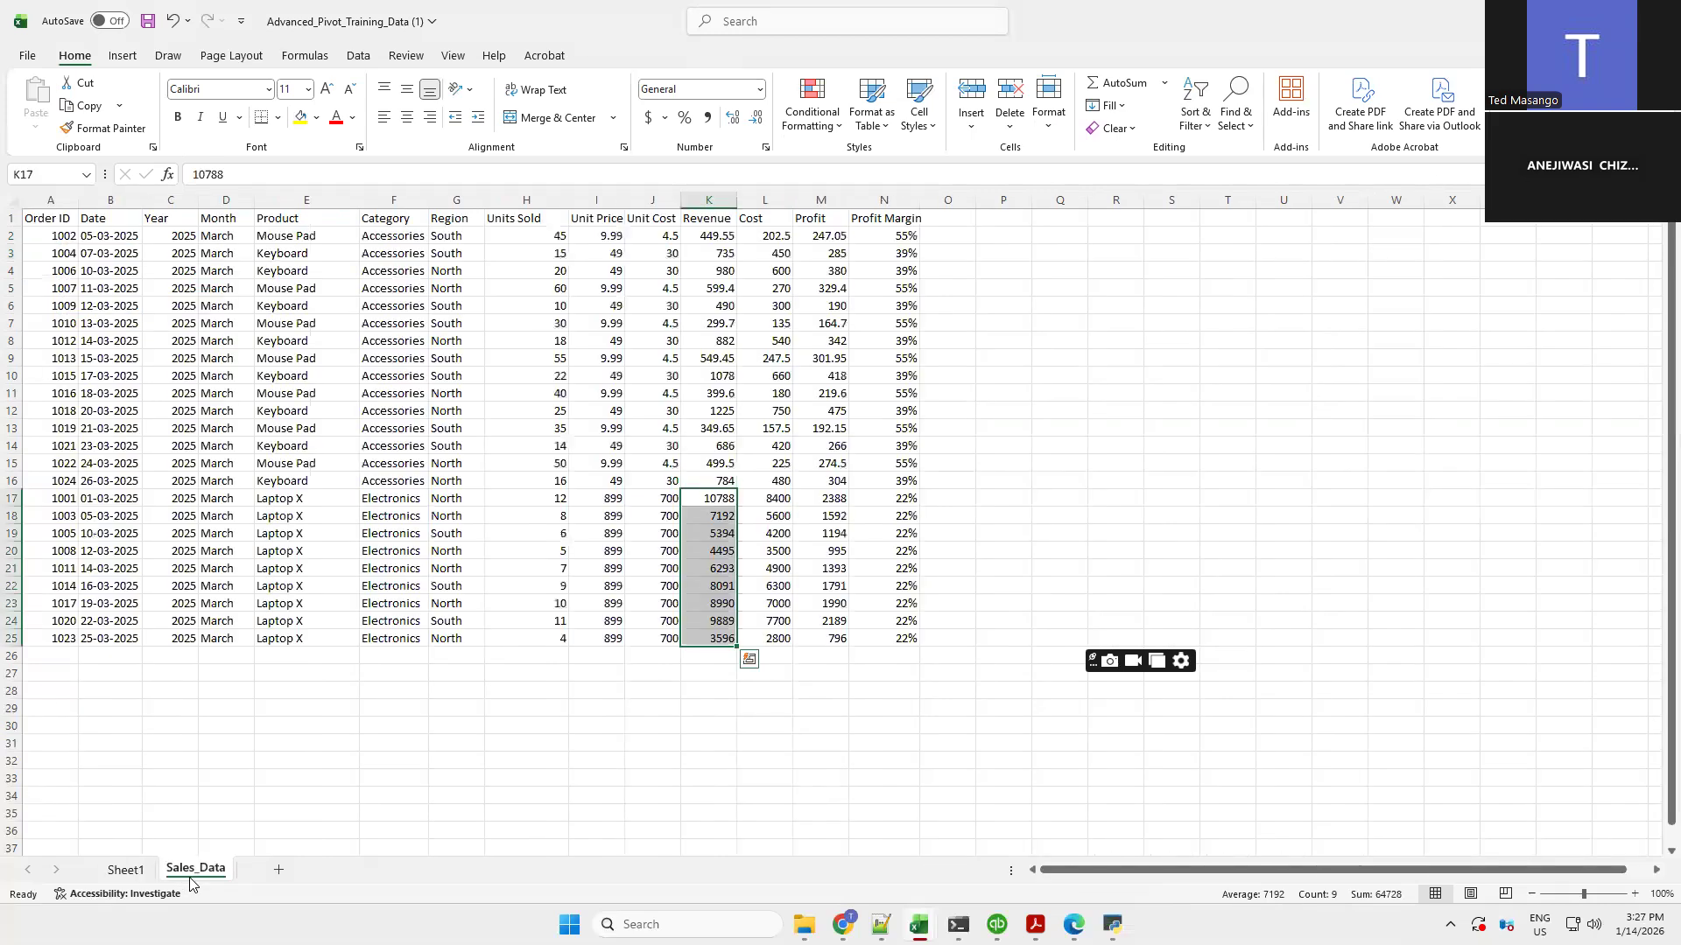
pyautogui.click(112, 876)
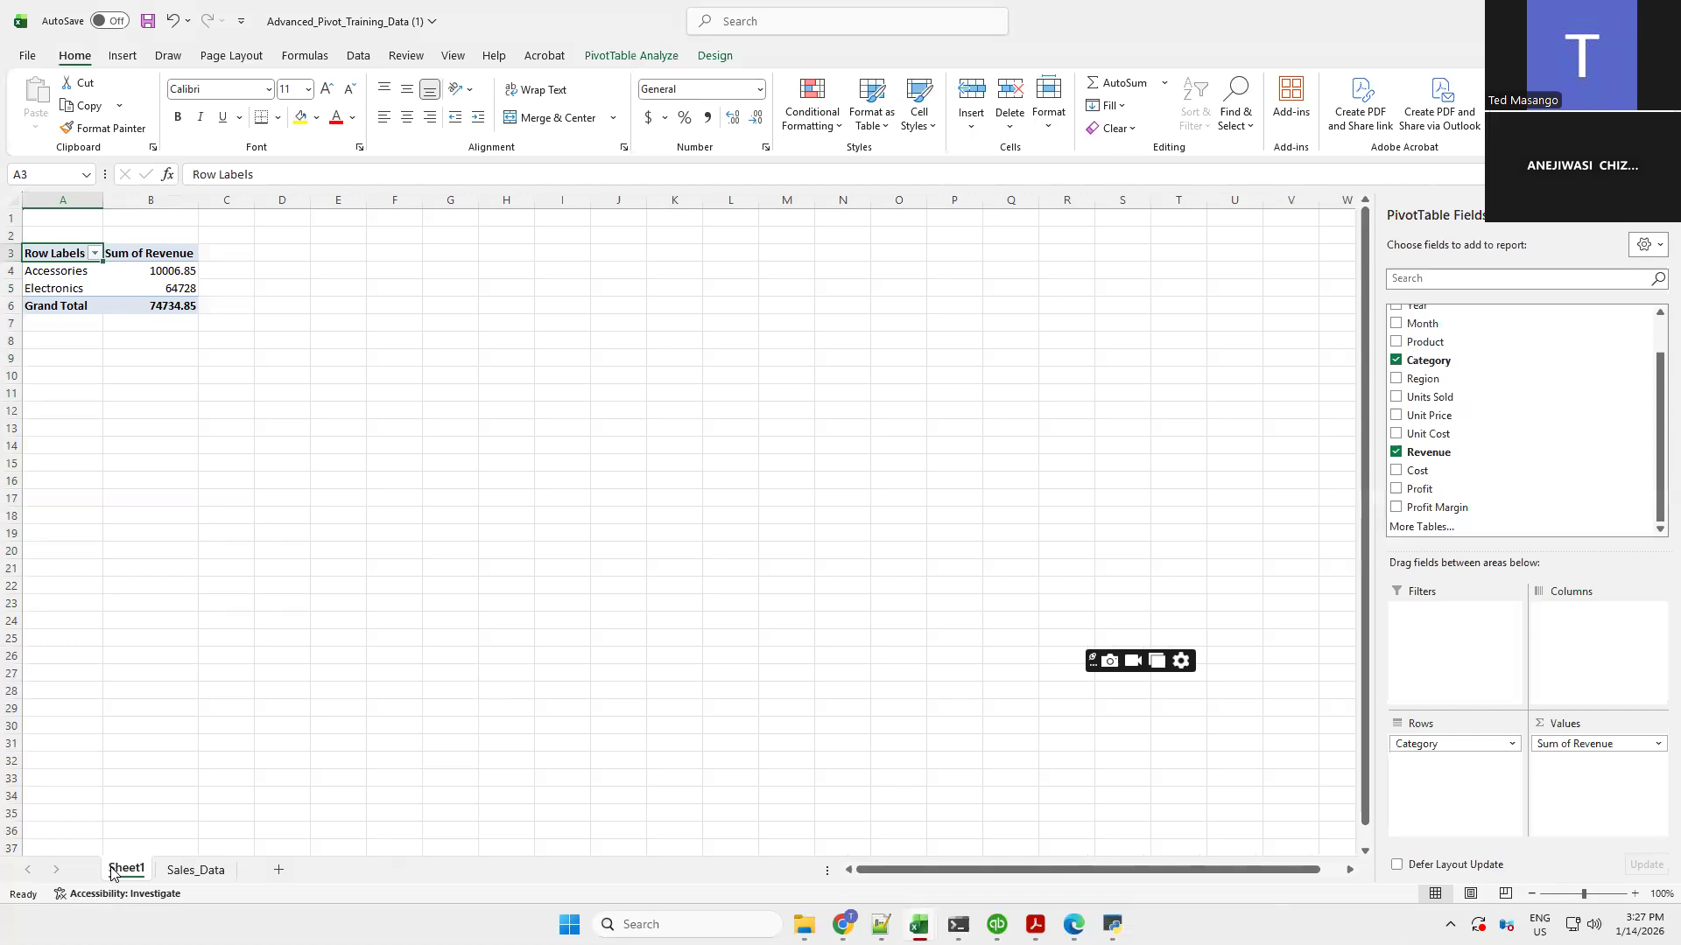
# Format the PivotTable revenue values as Number with 2 decimal places
pyautogui.click(166, 191)
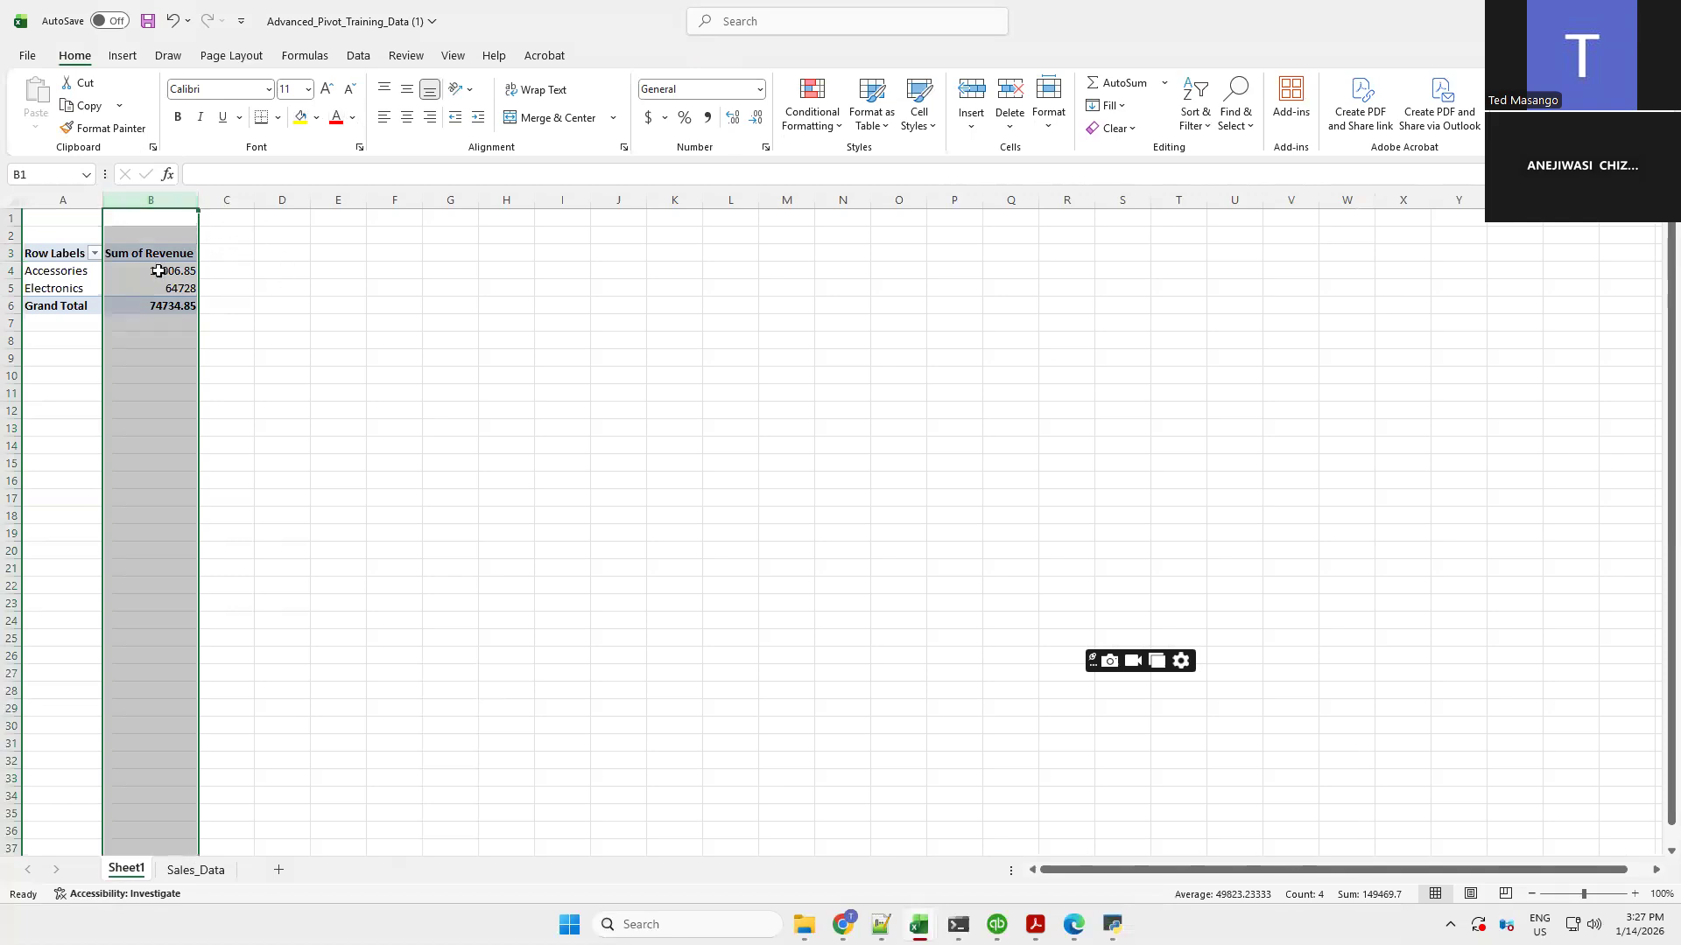
pyautogui.moveTo(155, 271); pyautogui.dragTo(153, 288)
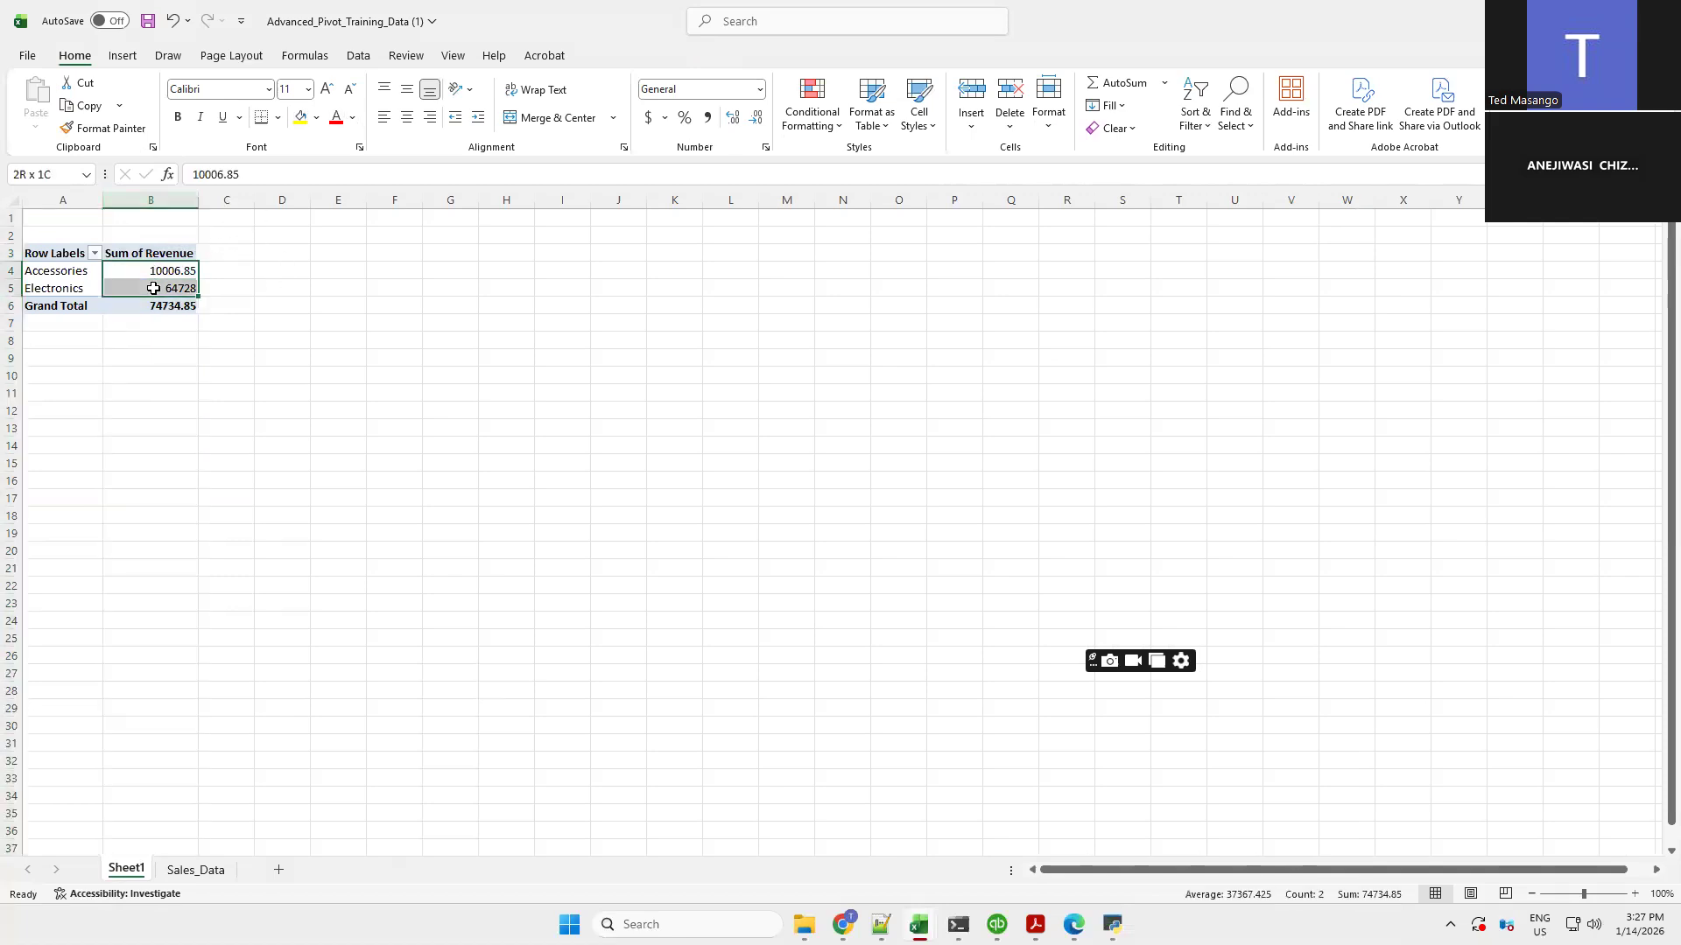
pyautogui.rightClick(154, 288)
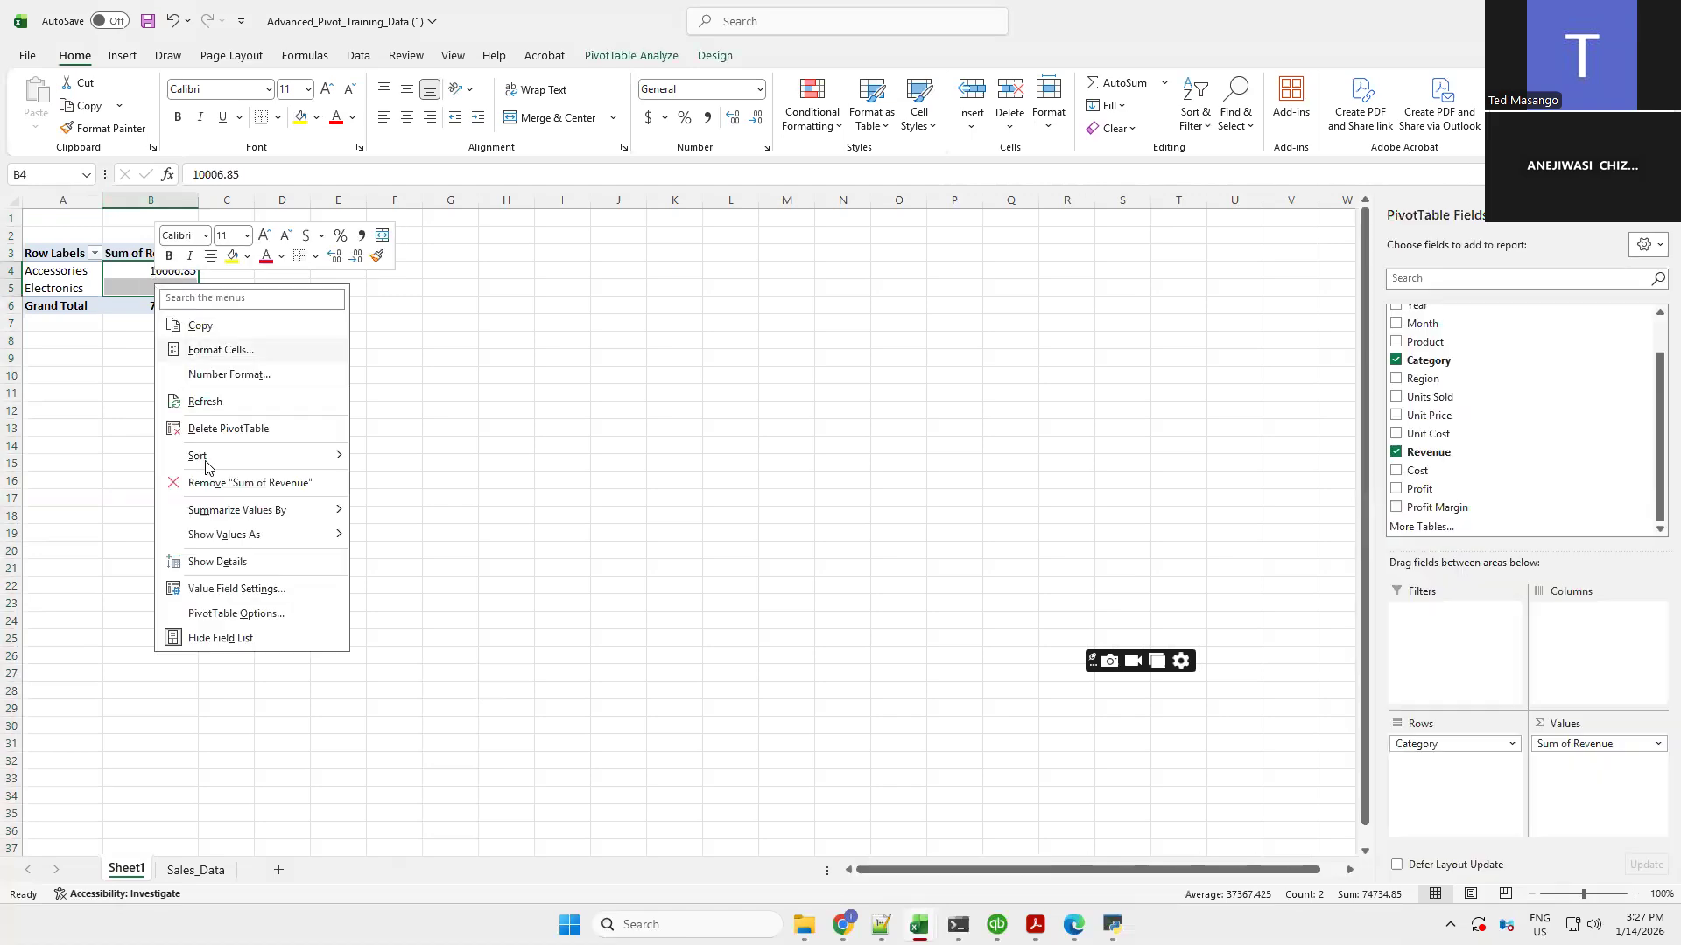
pyautogui.moveTo(217, 447)
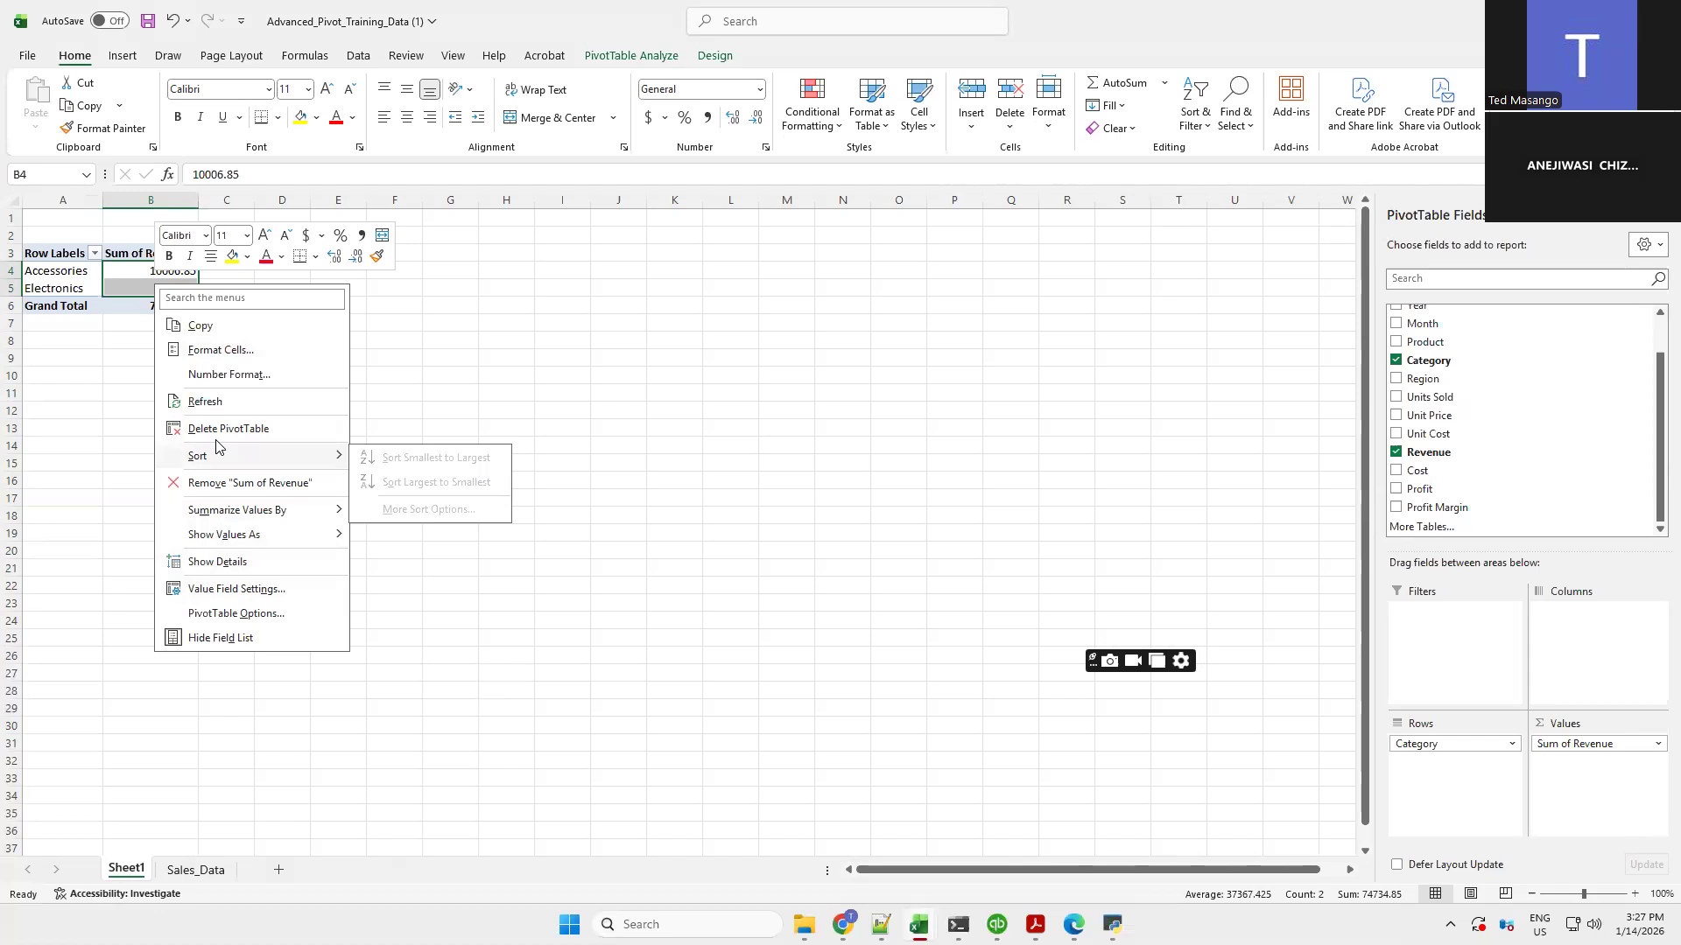
pyautogui.click(230, 377)
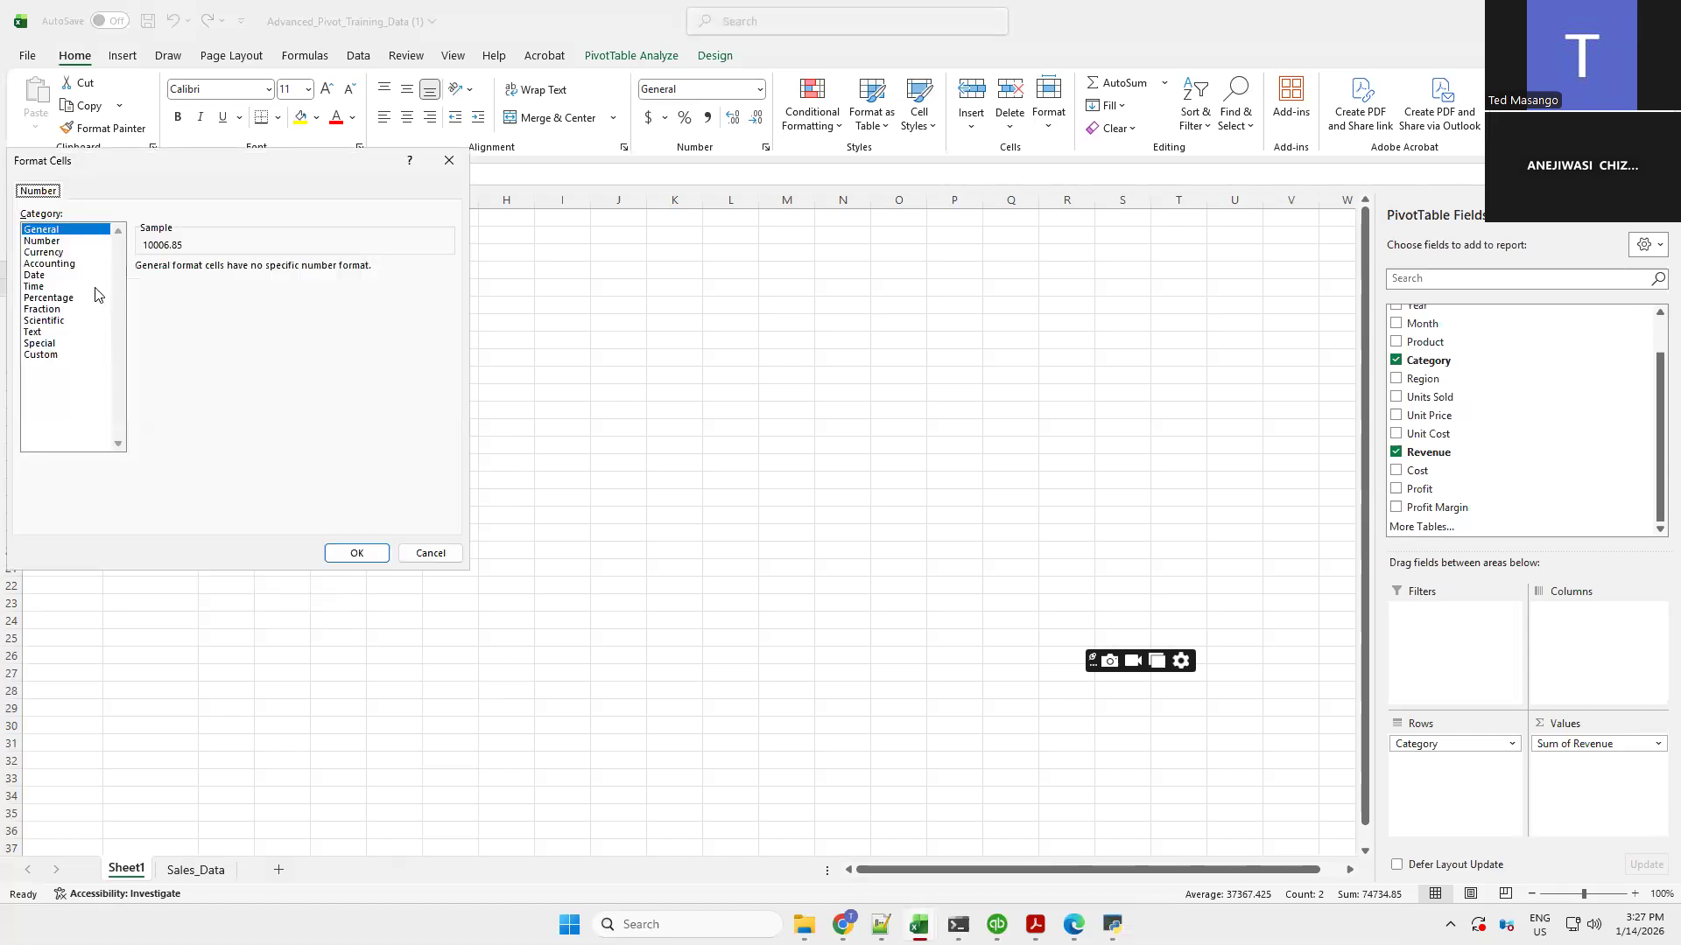
pyautogui.click(50, 240)
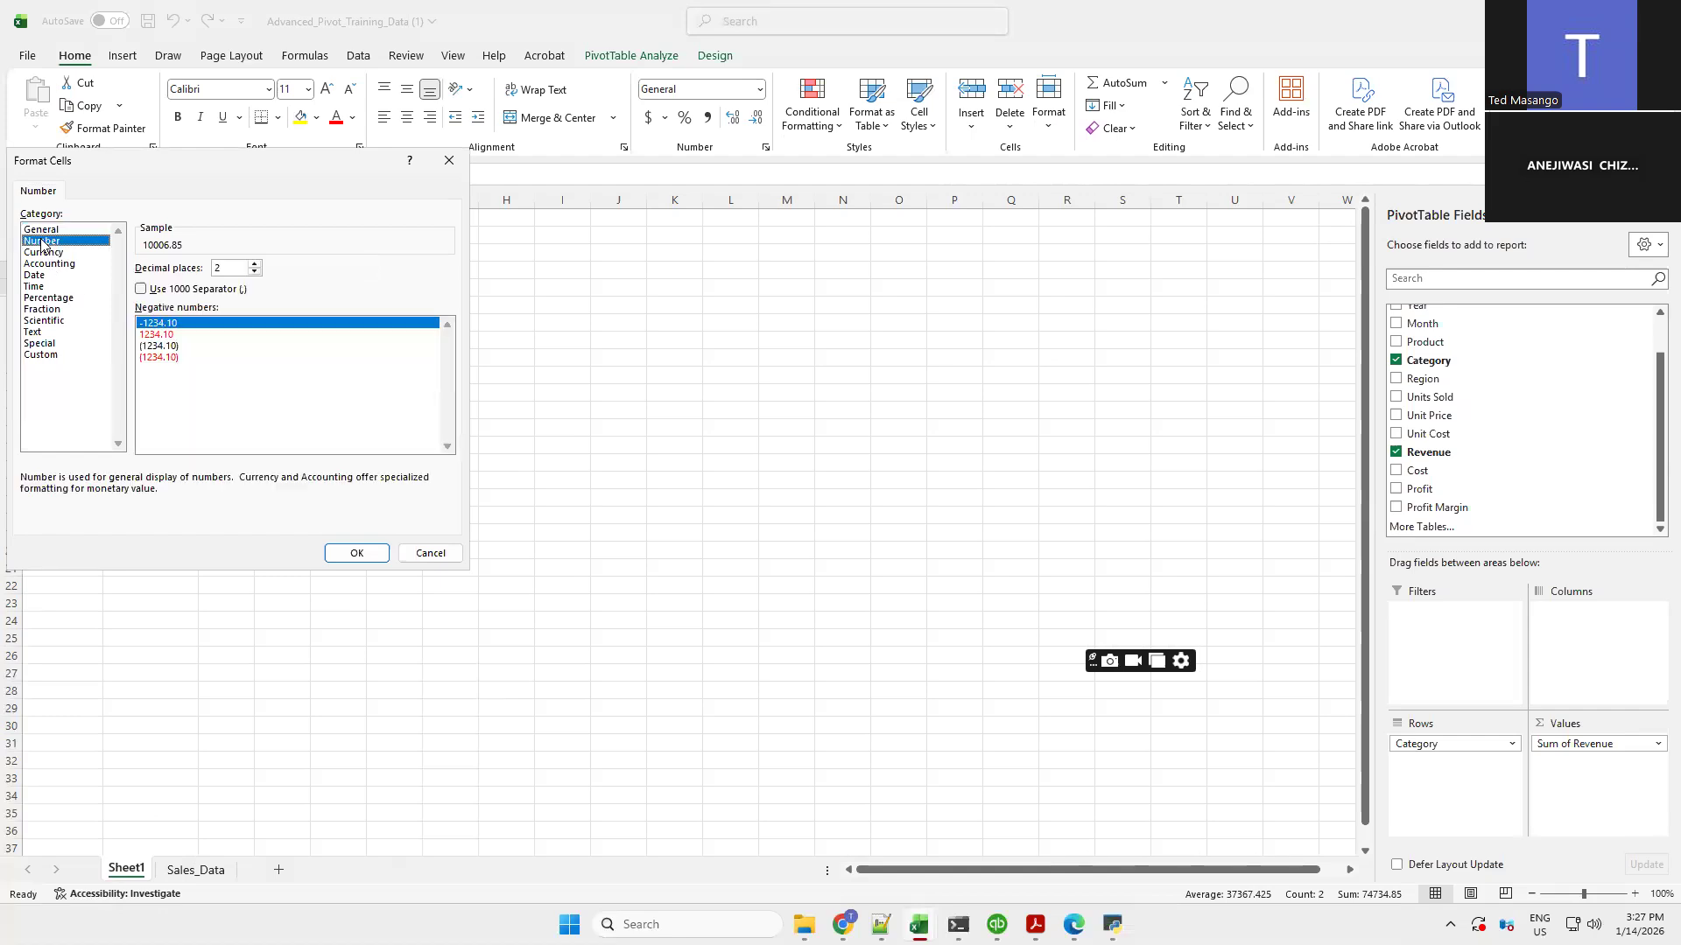
pyautogui.click(340, 551)
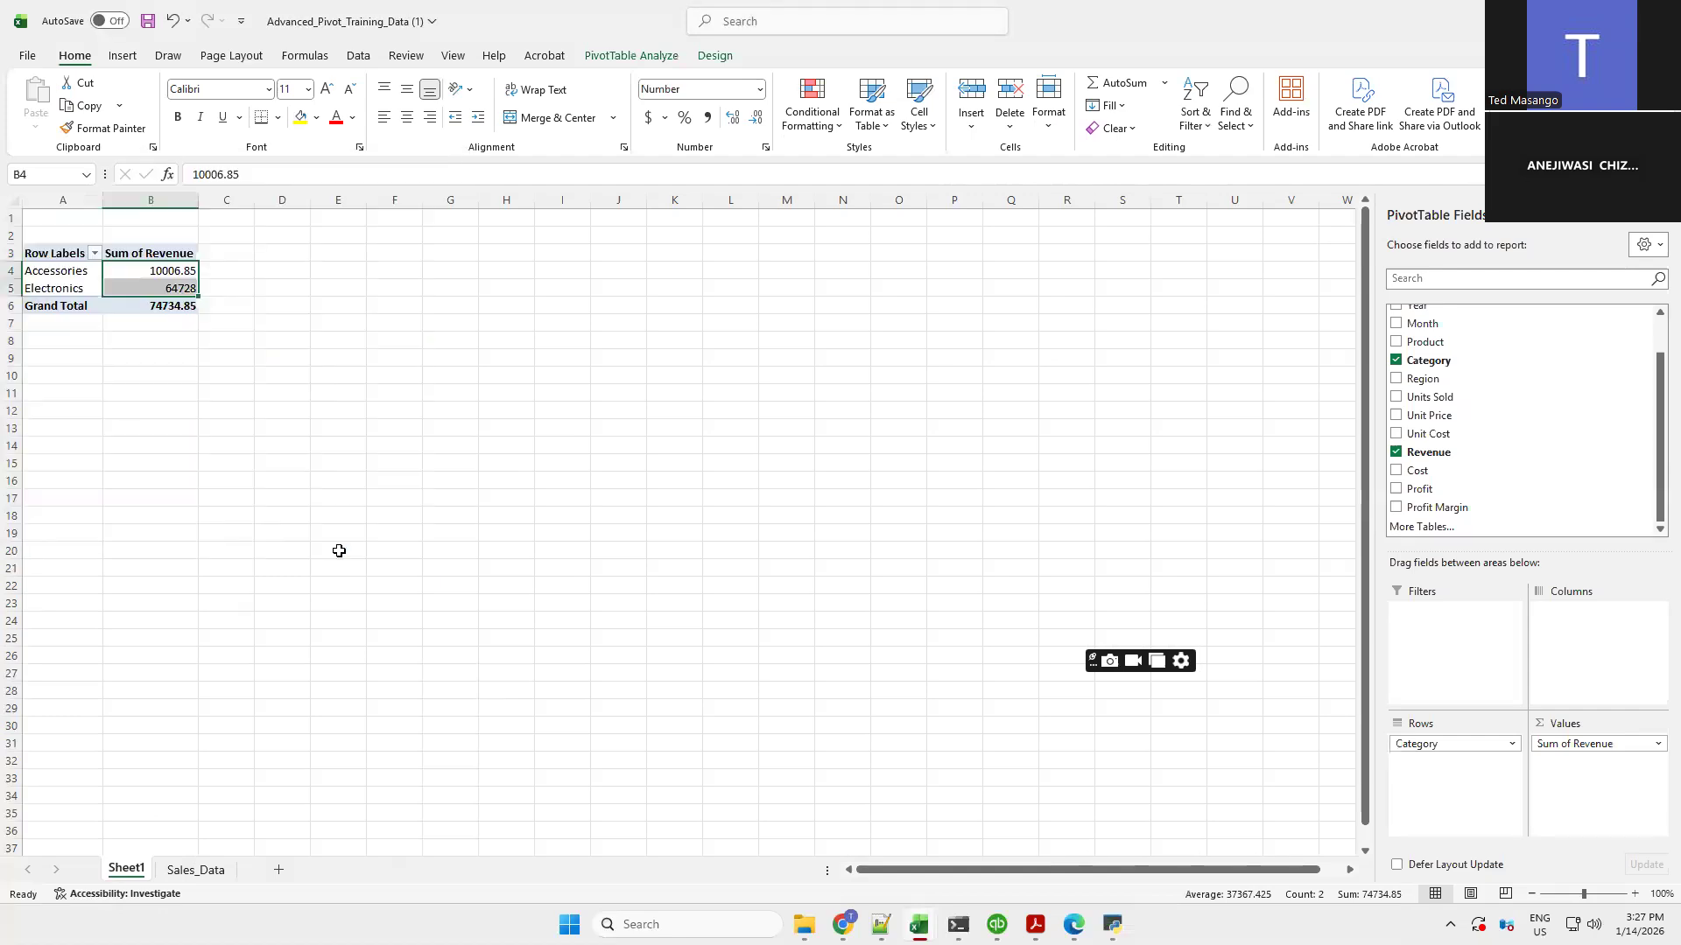
# Change the PivotTable revenue values' number format to Currency
pyautogui.rightClick(144, 278)
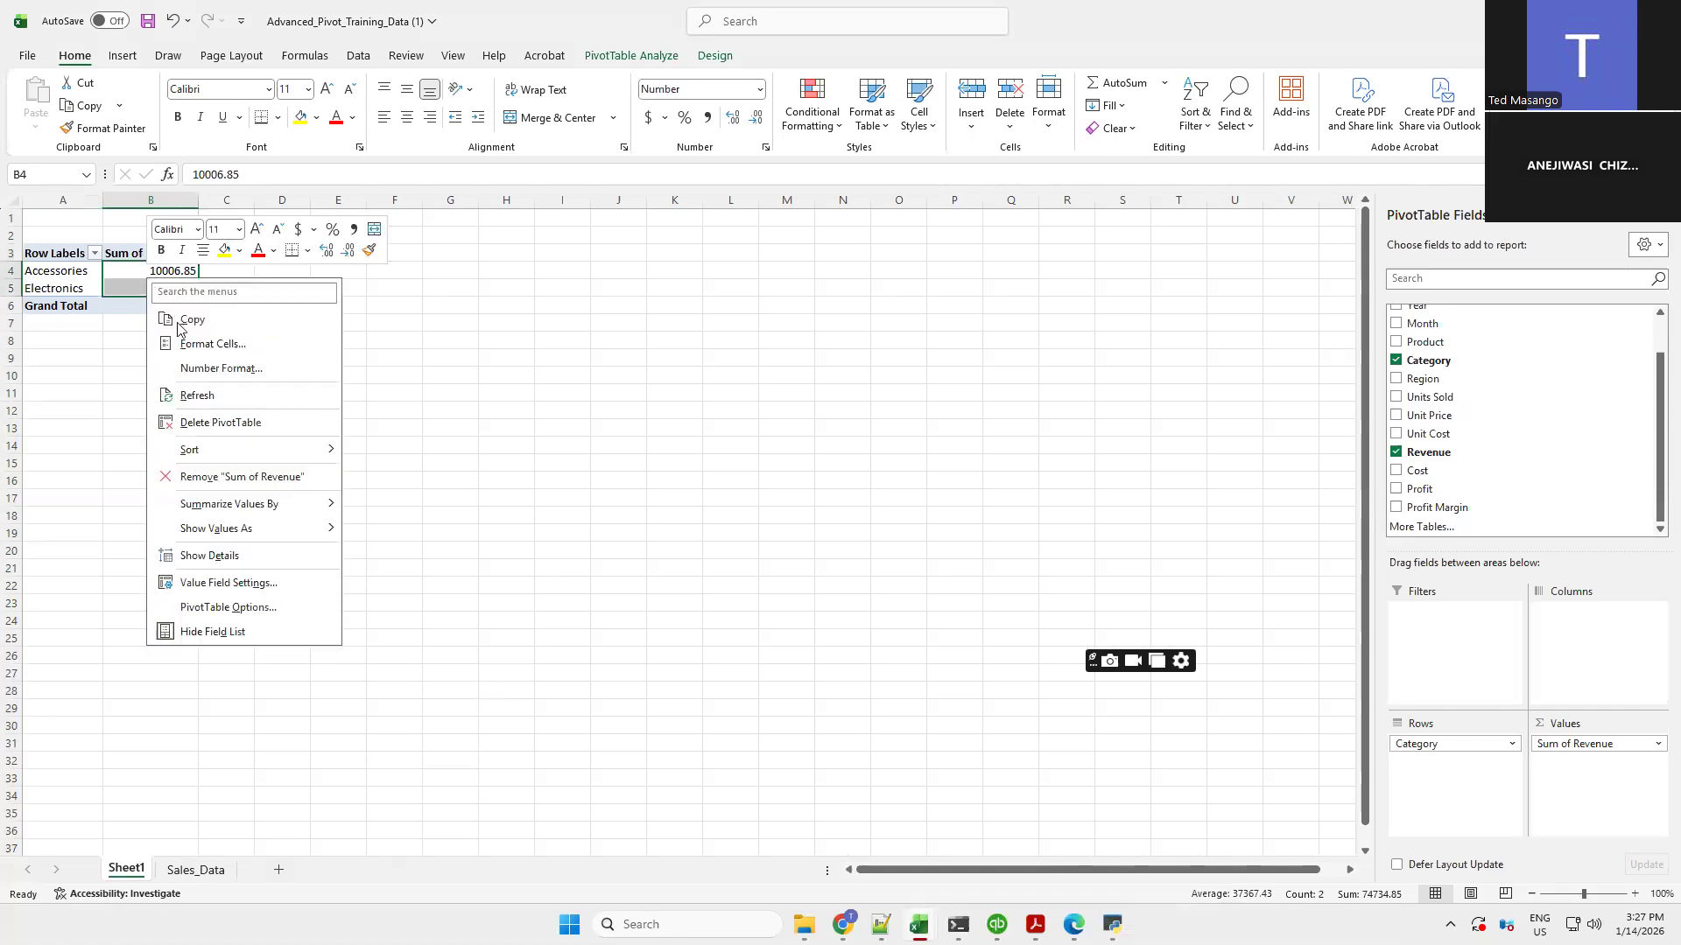
pyautogui.click(208, 368)
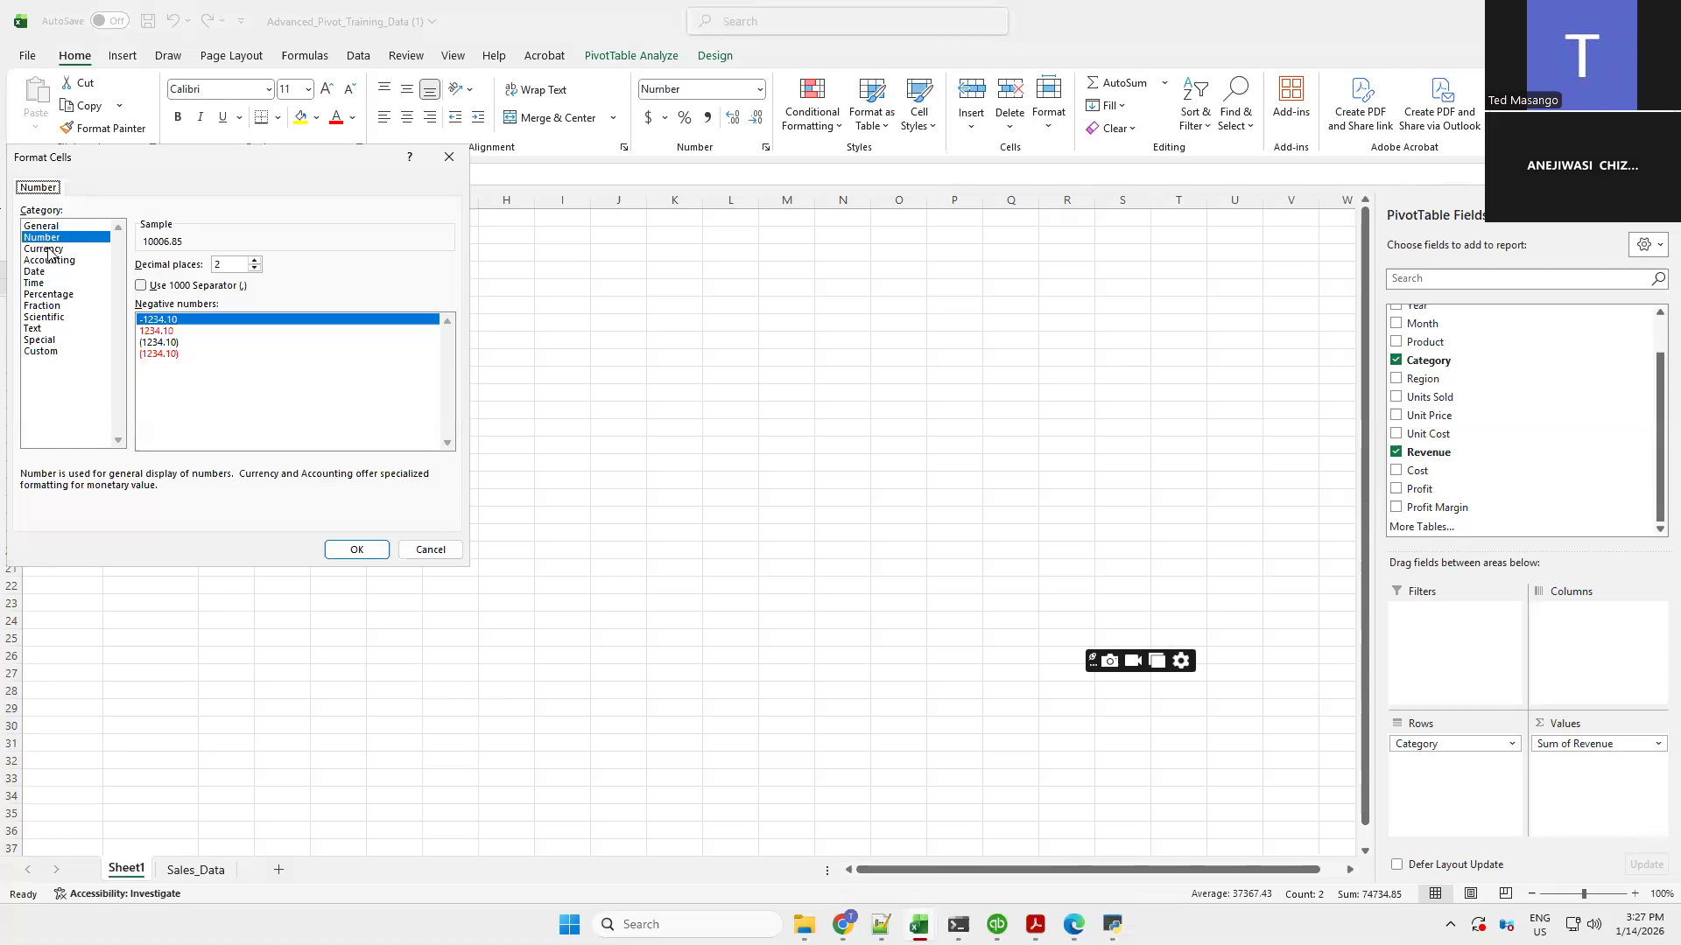
pyautogui.click(50, 253)
pyautogui.click(365, 549)
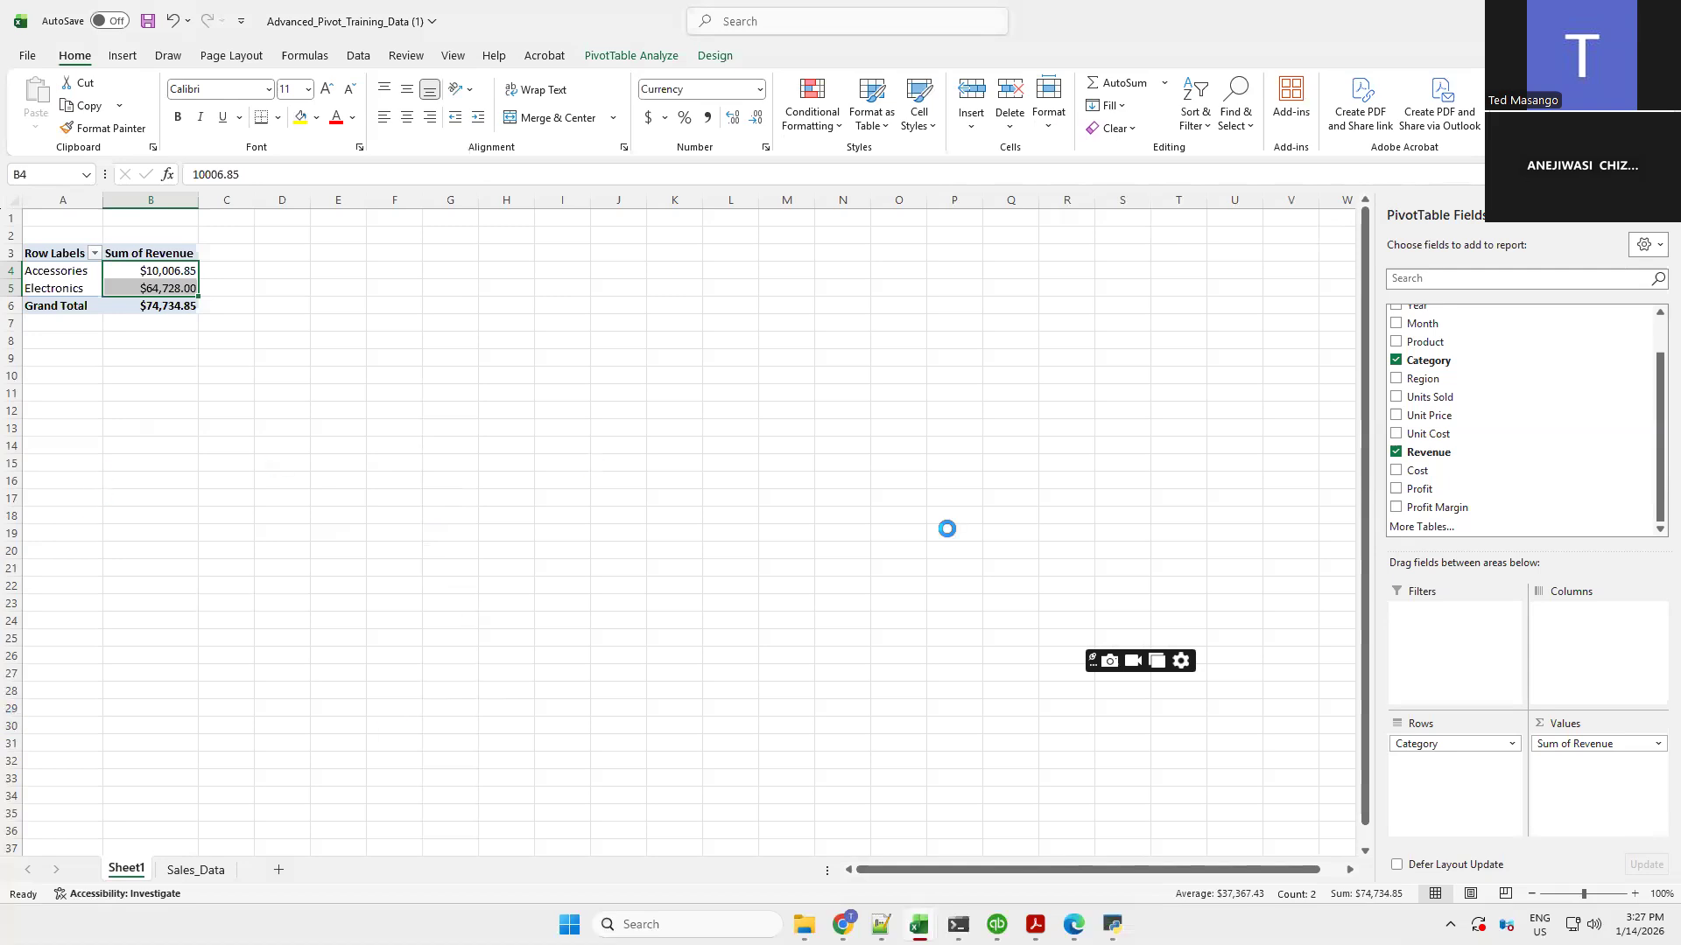
# Insert a second PivotTable from Sales_Data!$A$1:$N$25 on the existing Sheet1 at cell D3
pyautogui.click(192, 870)
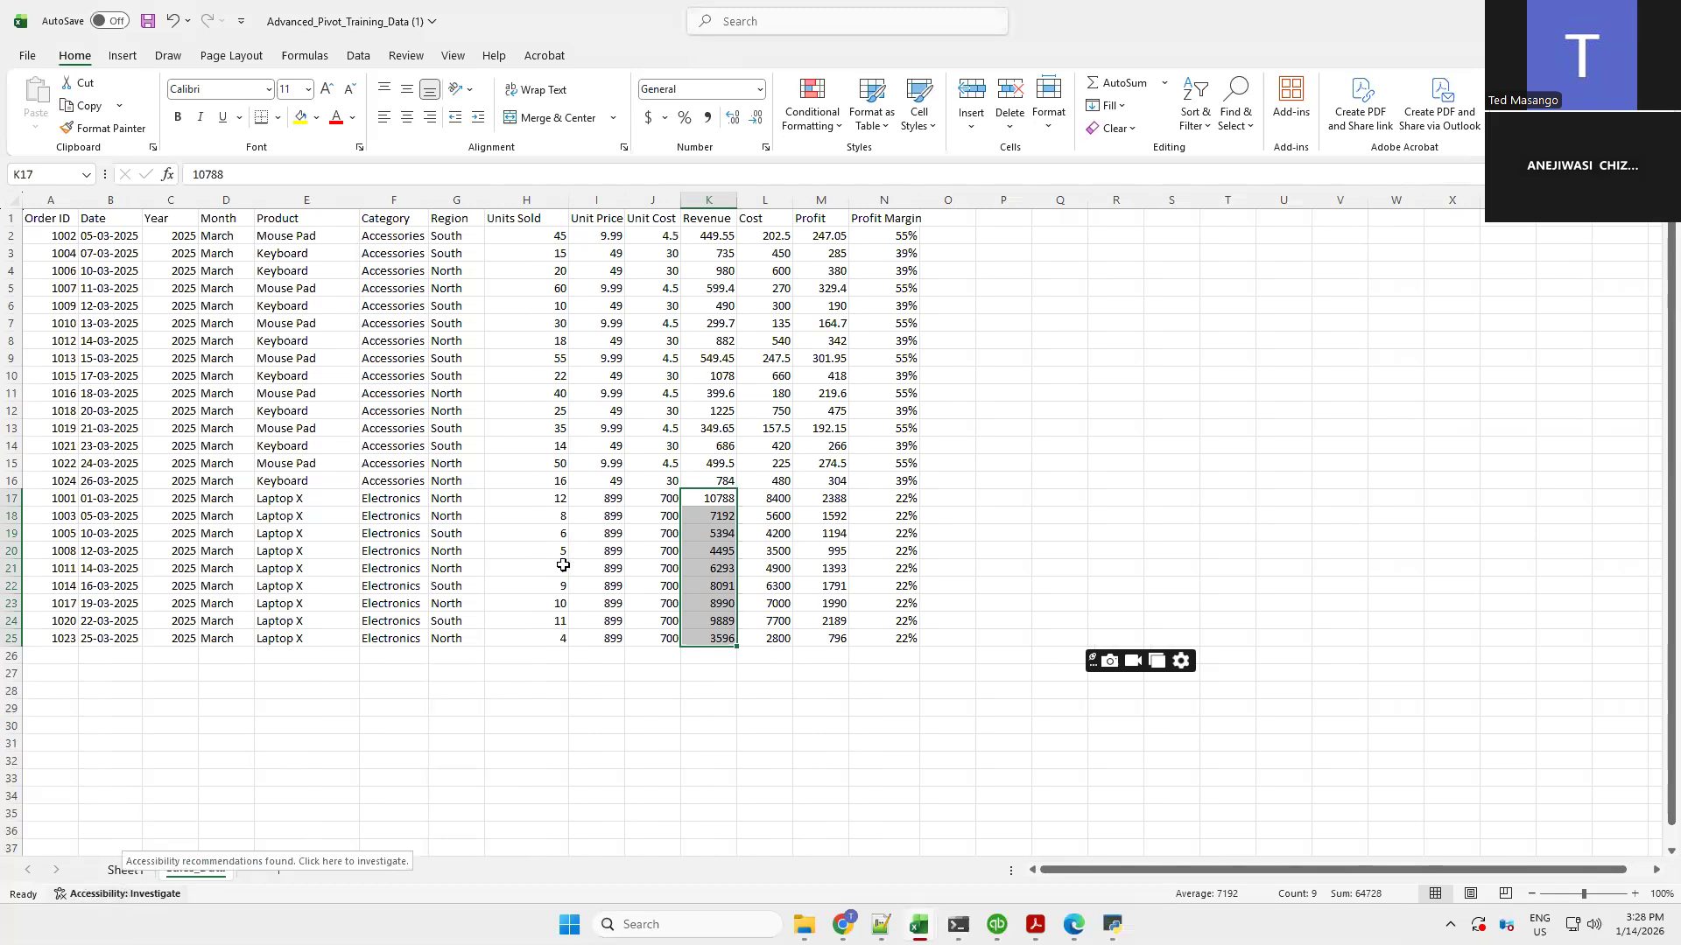
pyautogui.click(488, 442)
pyautogui.click(456, 442)
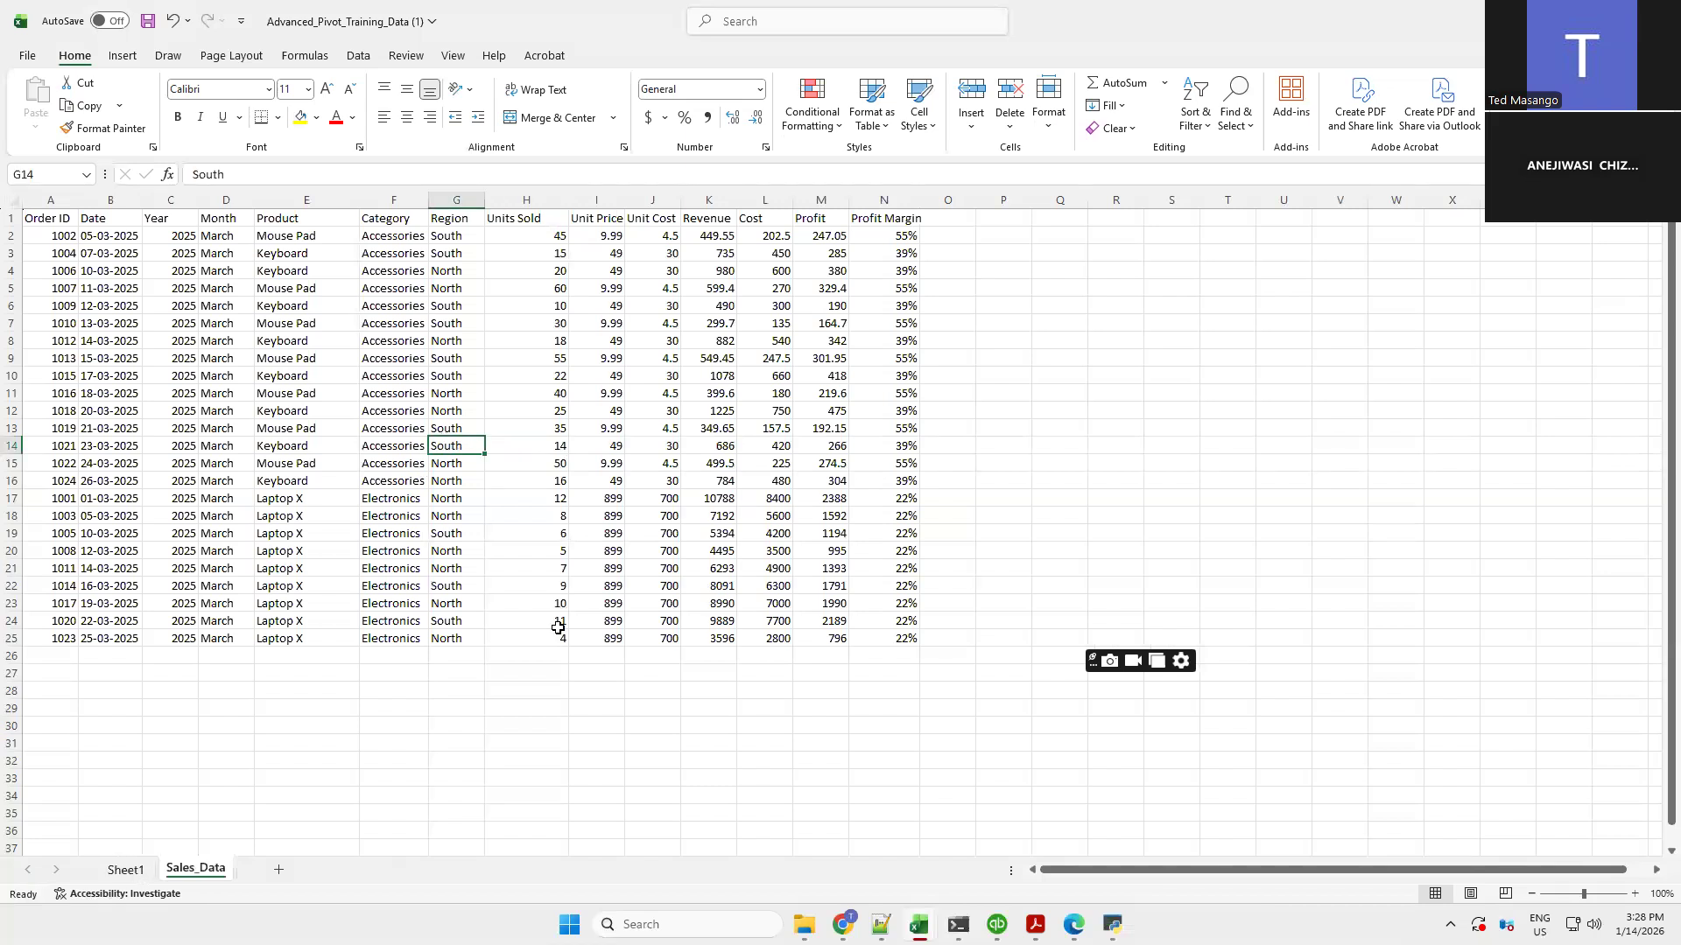
pyautogui.click(124, 56)
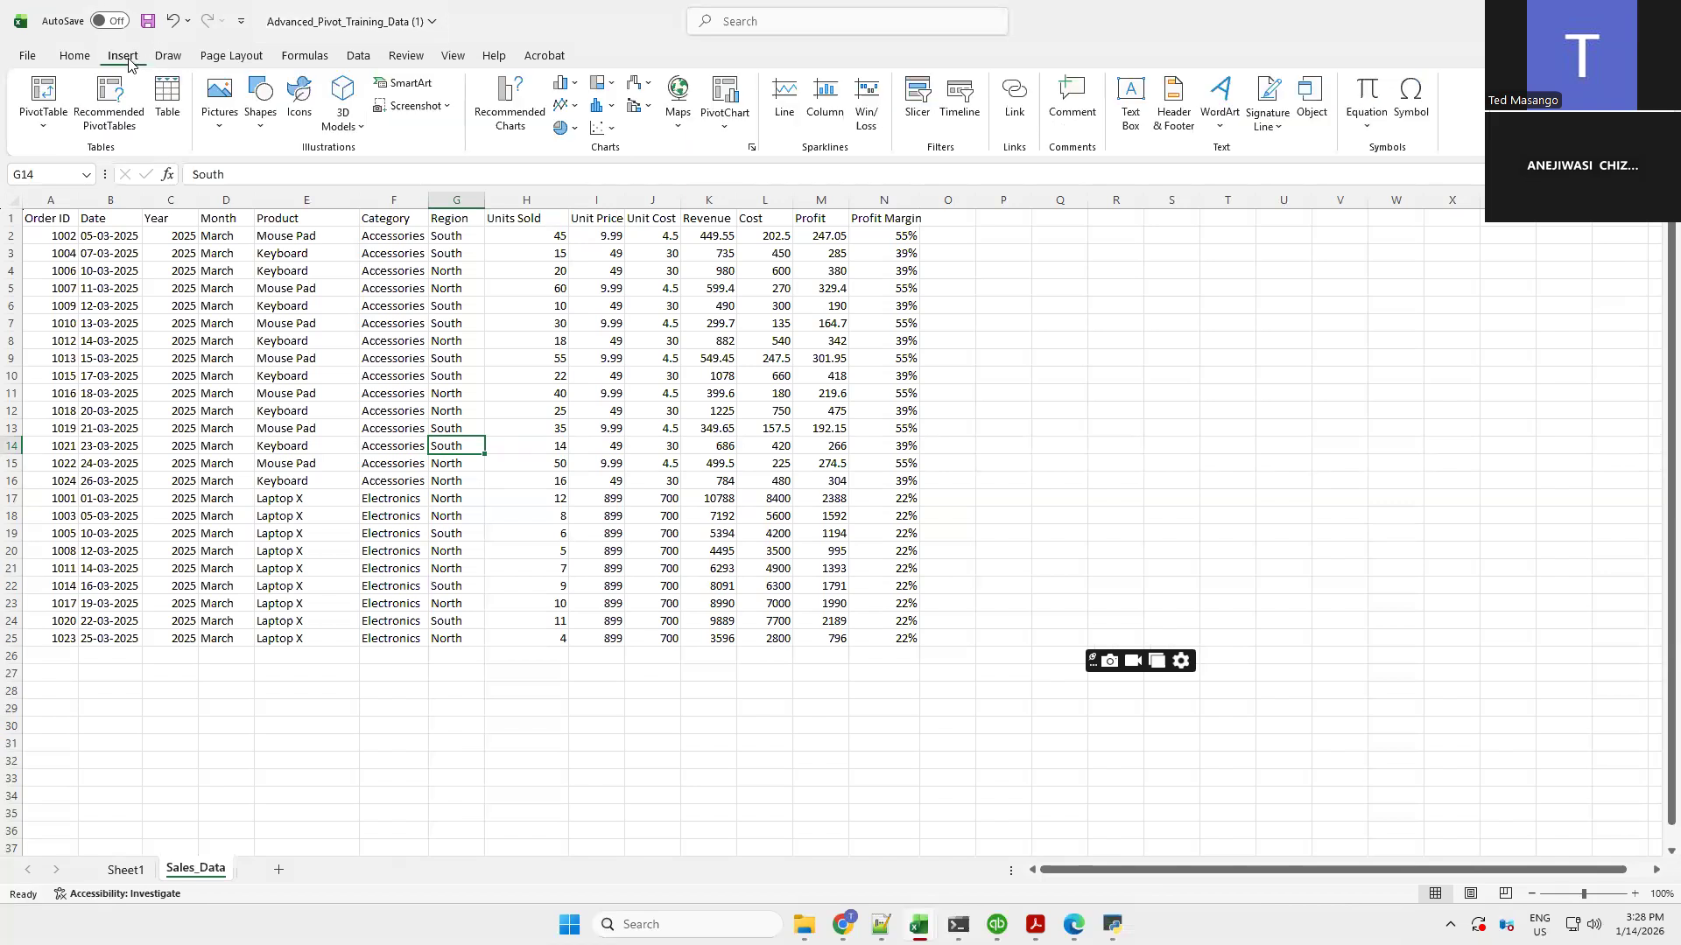
pyautogui.click(47, 92)
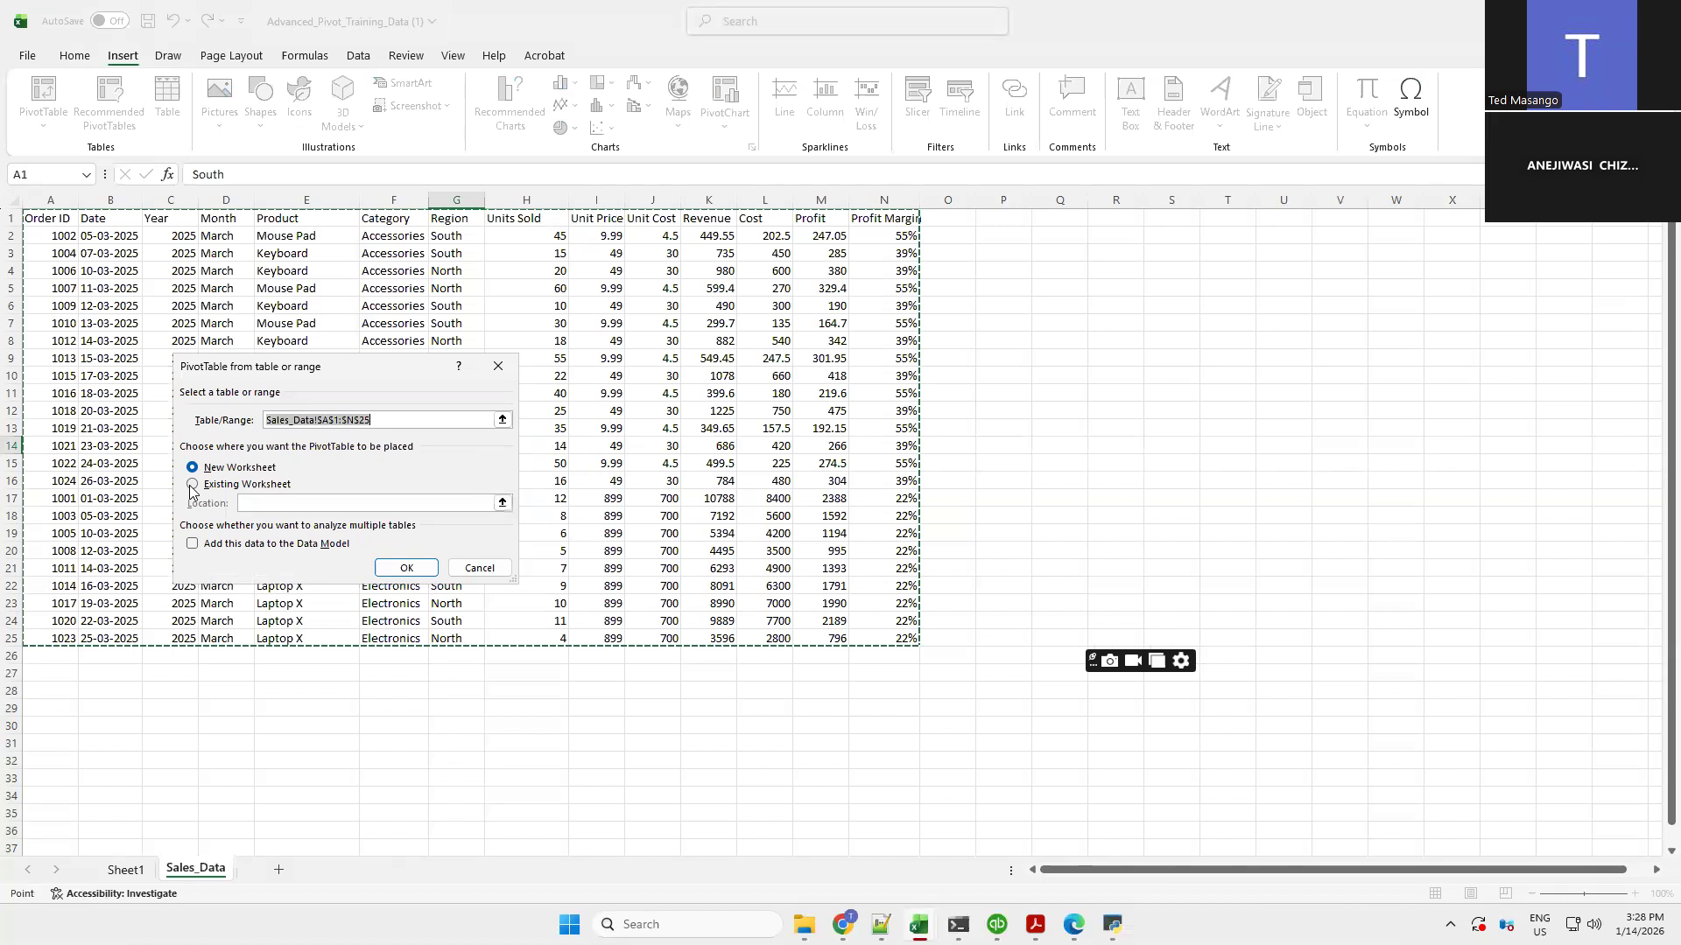
pyautogui.click(192, 485)
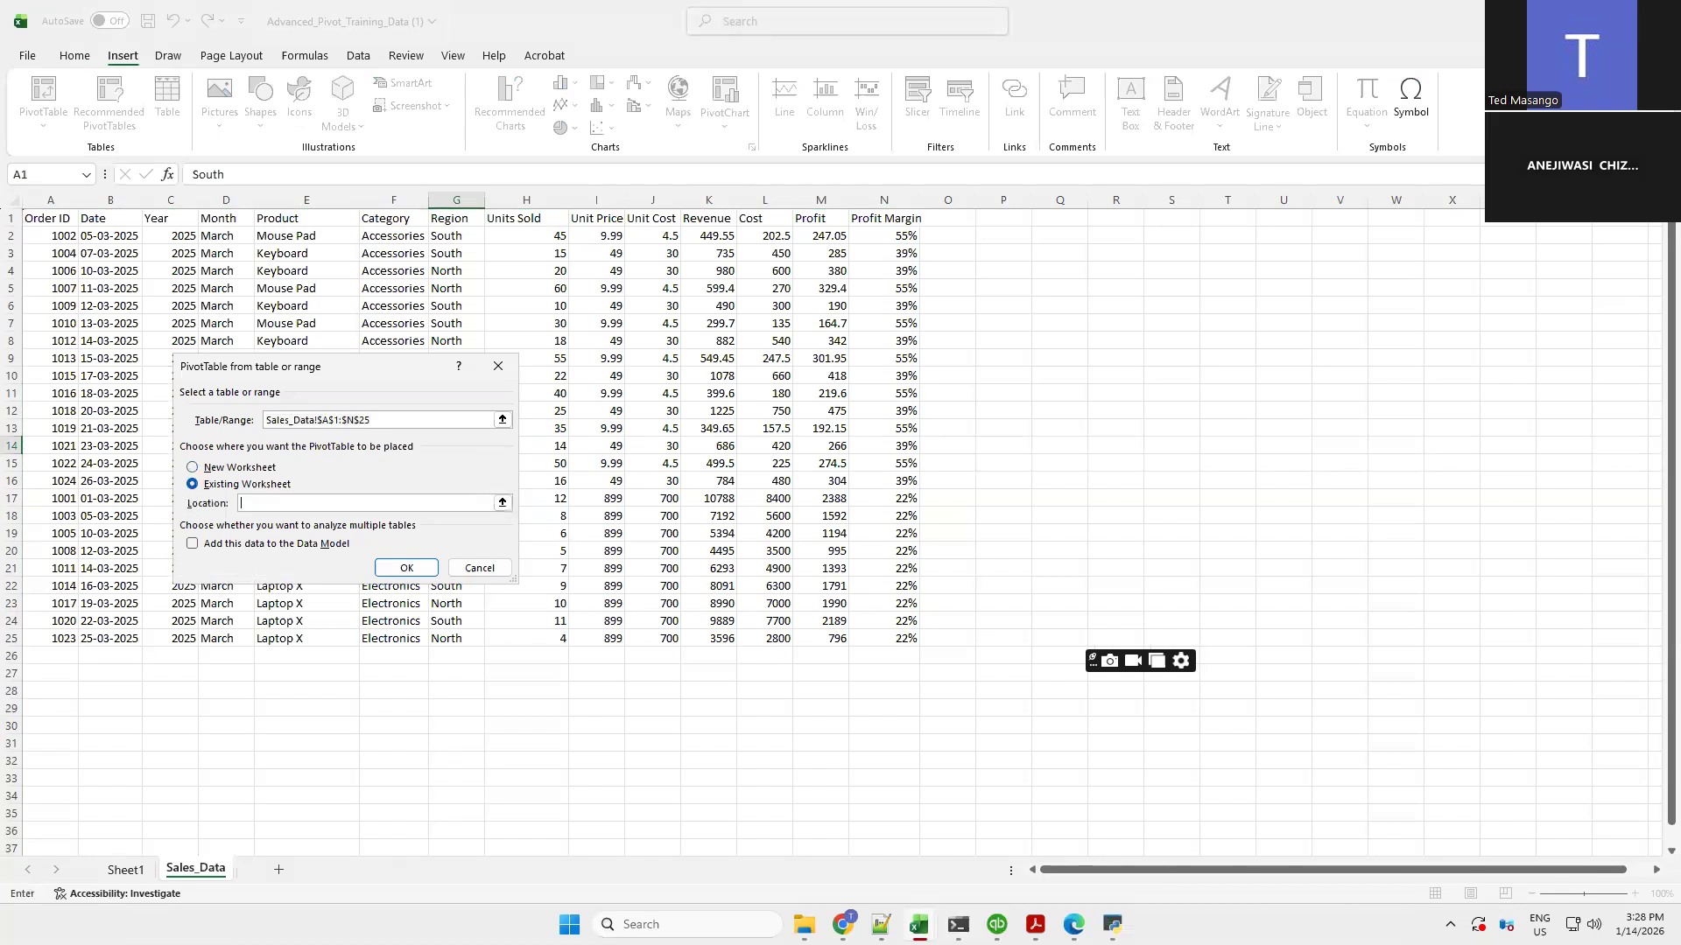
pyautogui.click(125, 870)
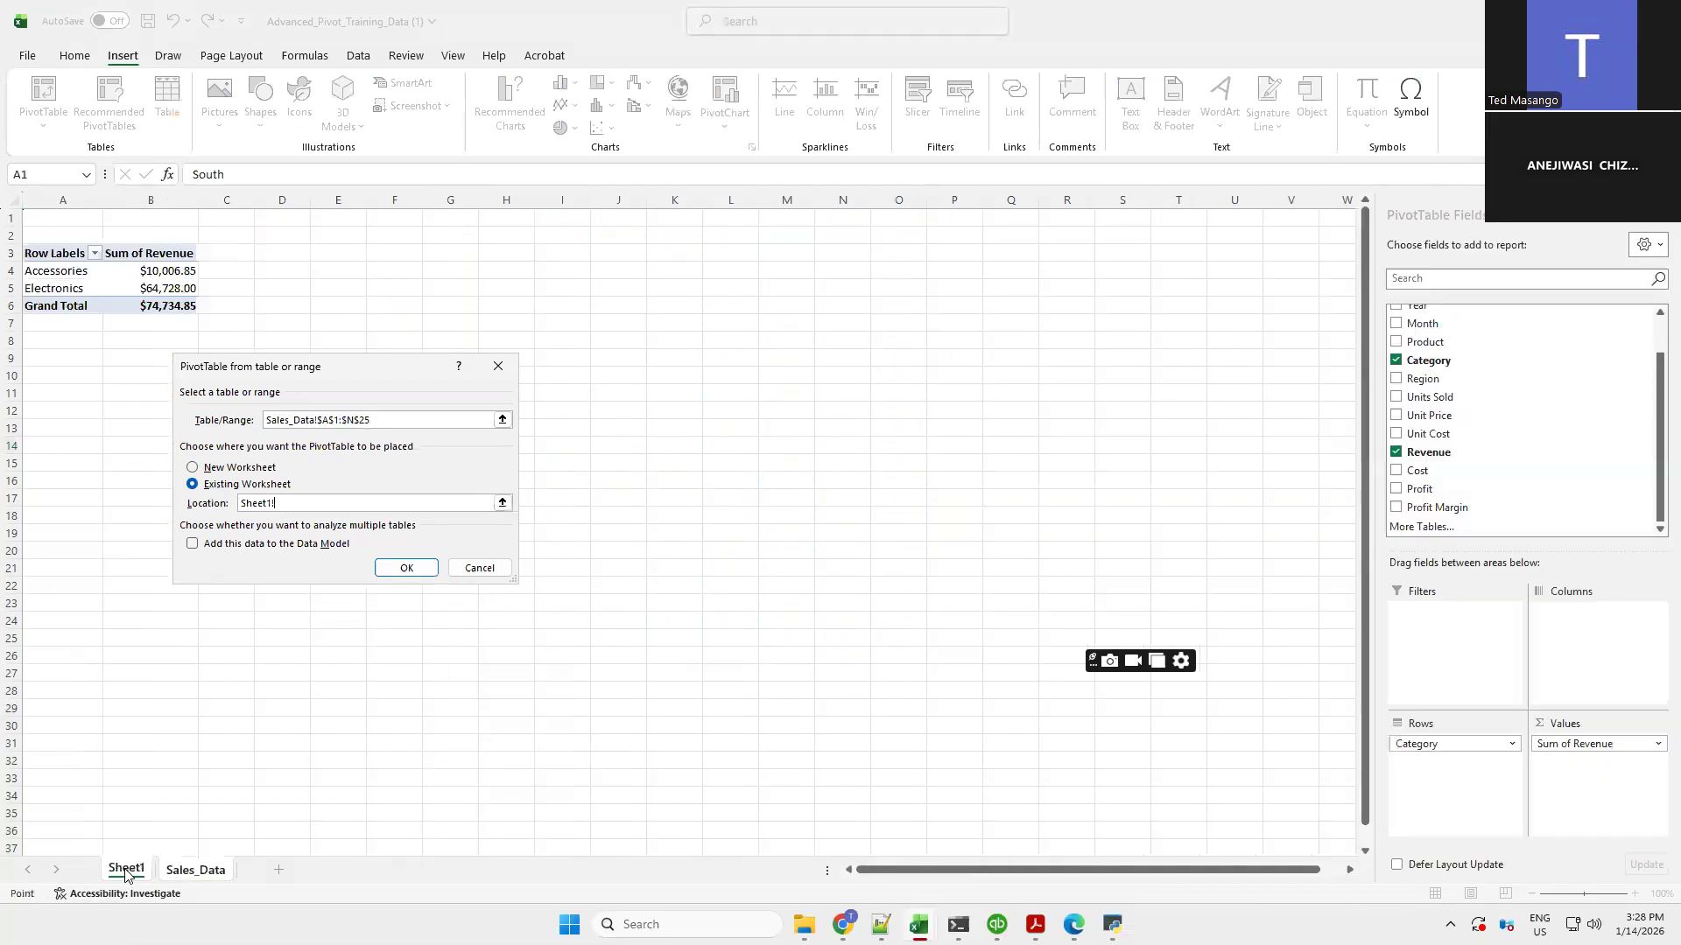
pyautogui.click(287, 254)
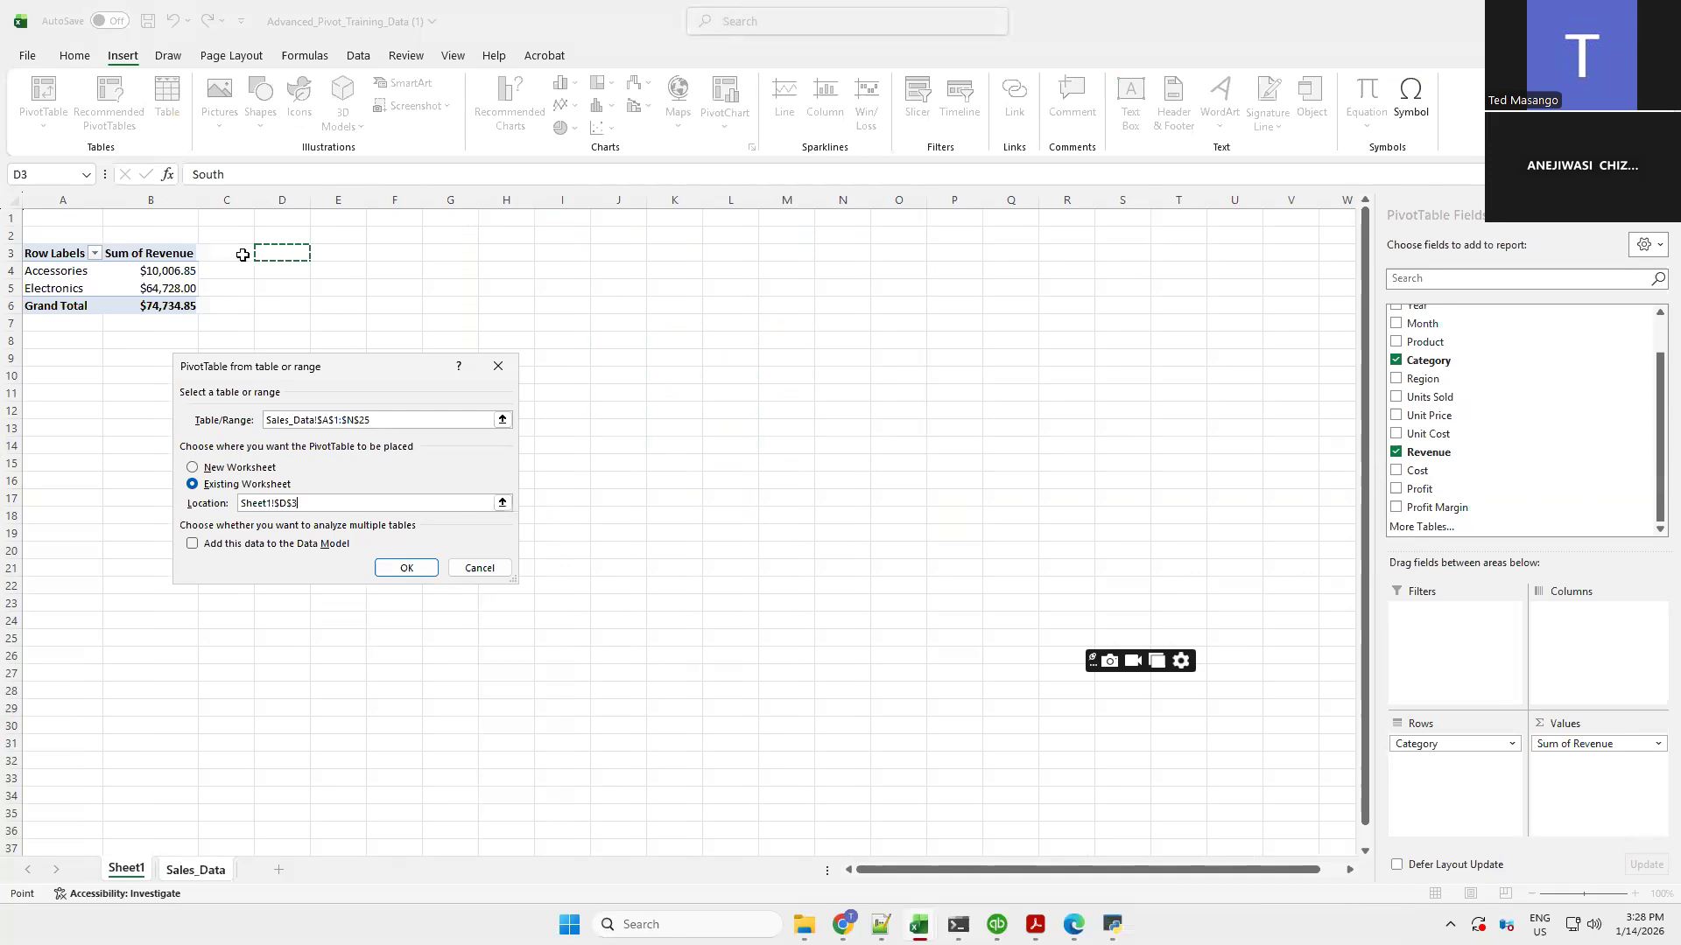
pyautogui.click(405, 569)
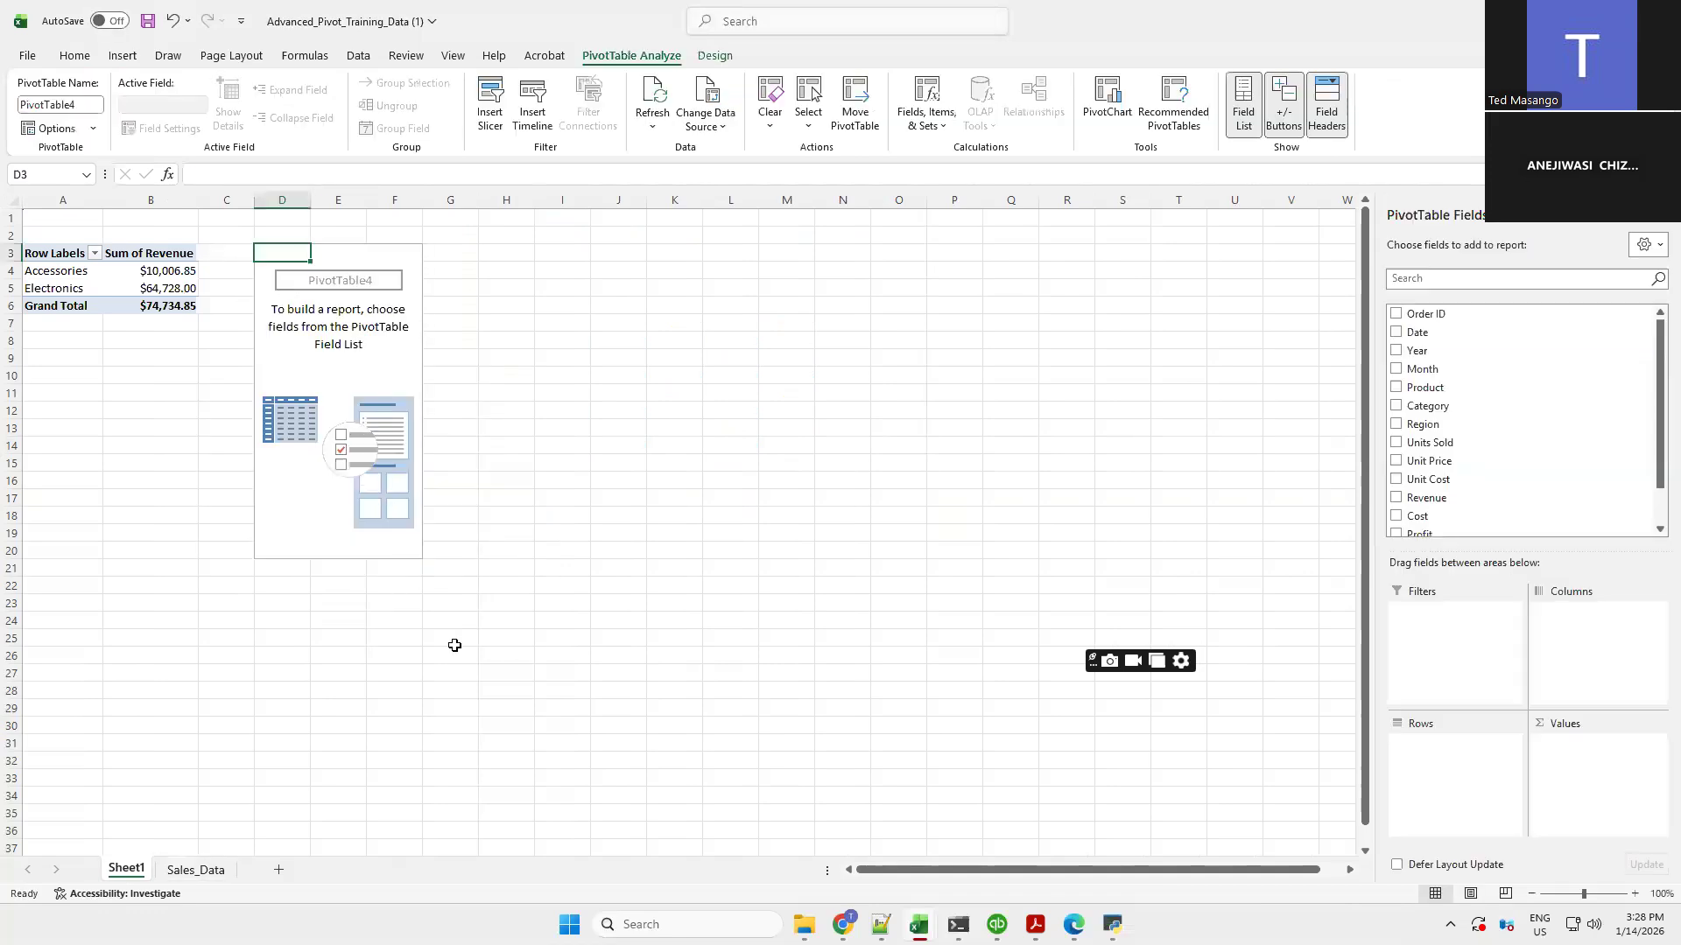
# Build the second PivotTable with Region as rows and Revenue as the summed value
pyautogui.click(1397, 425)
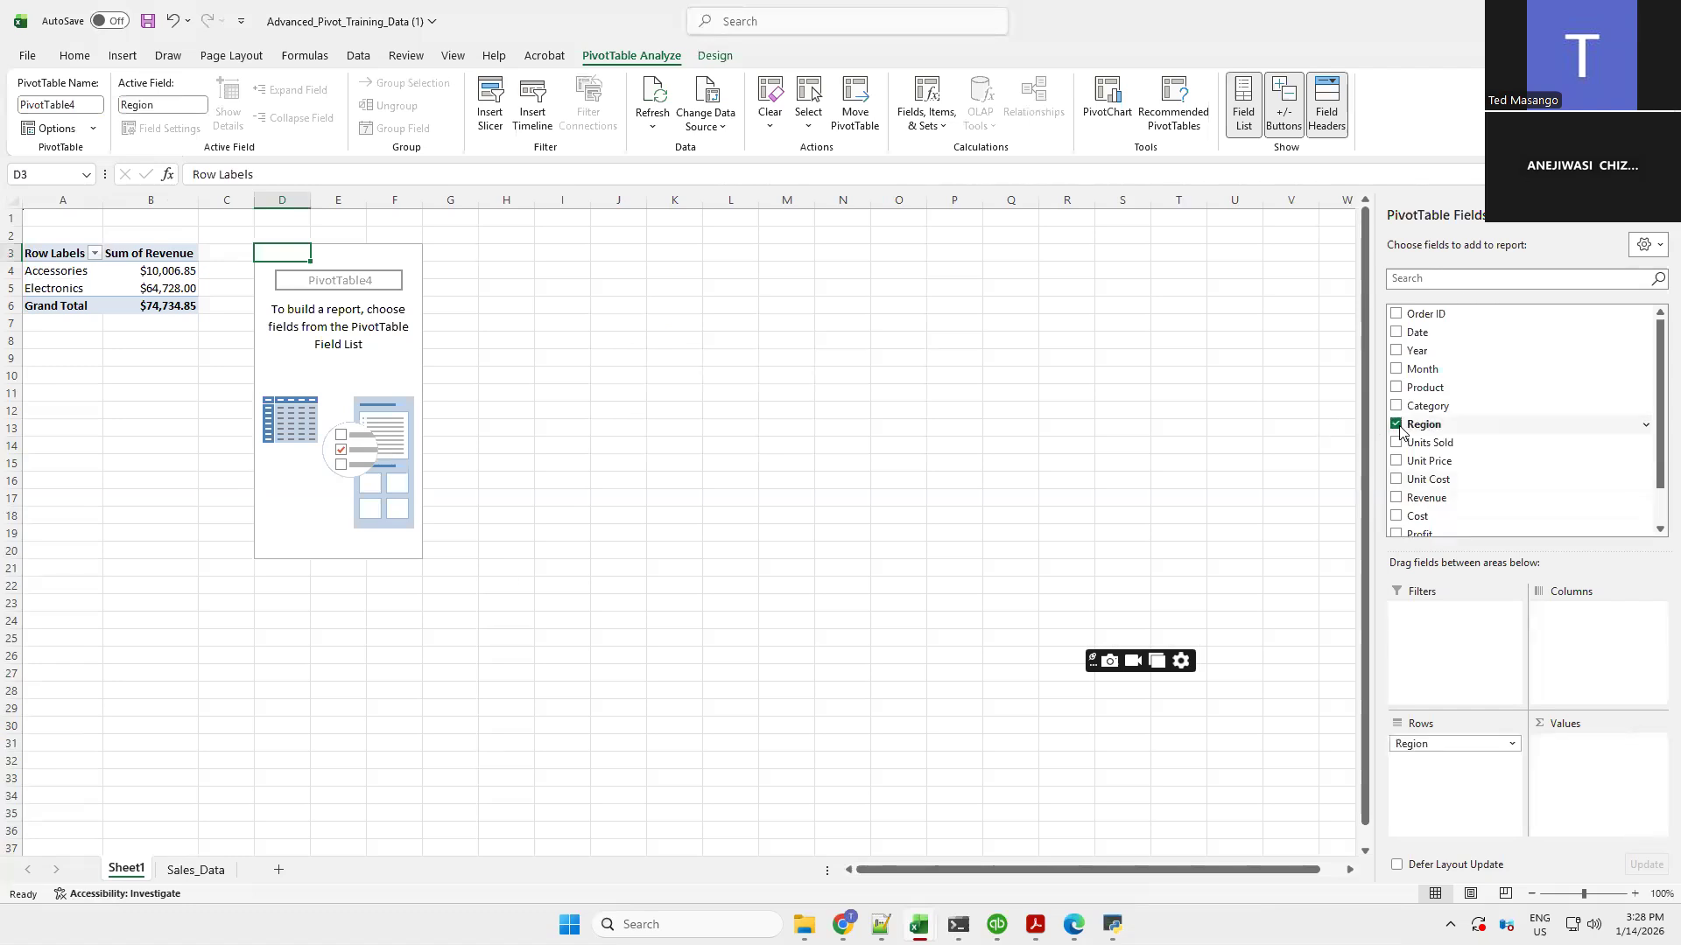
pyautogui.click(1397, 498)
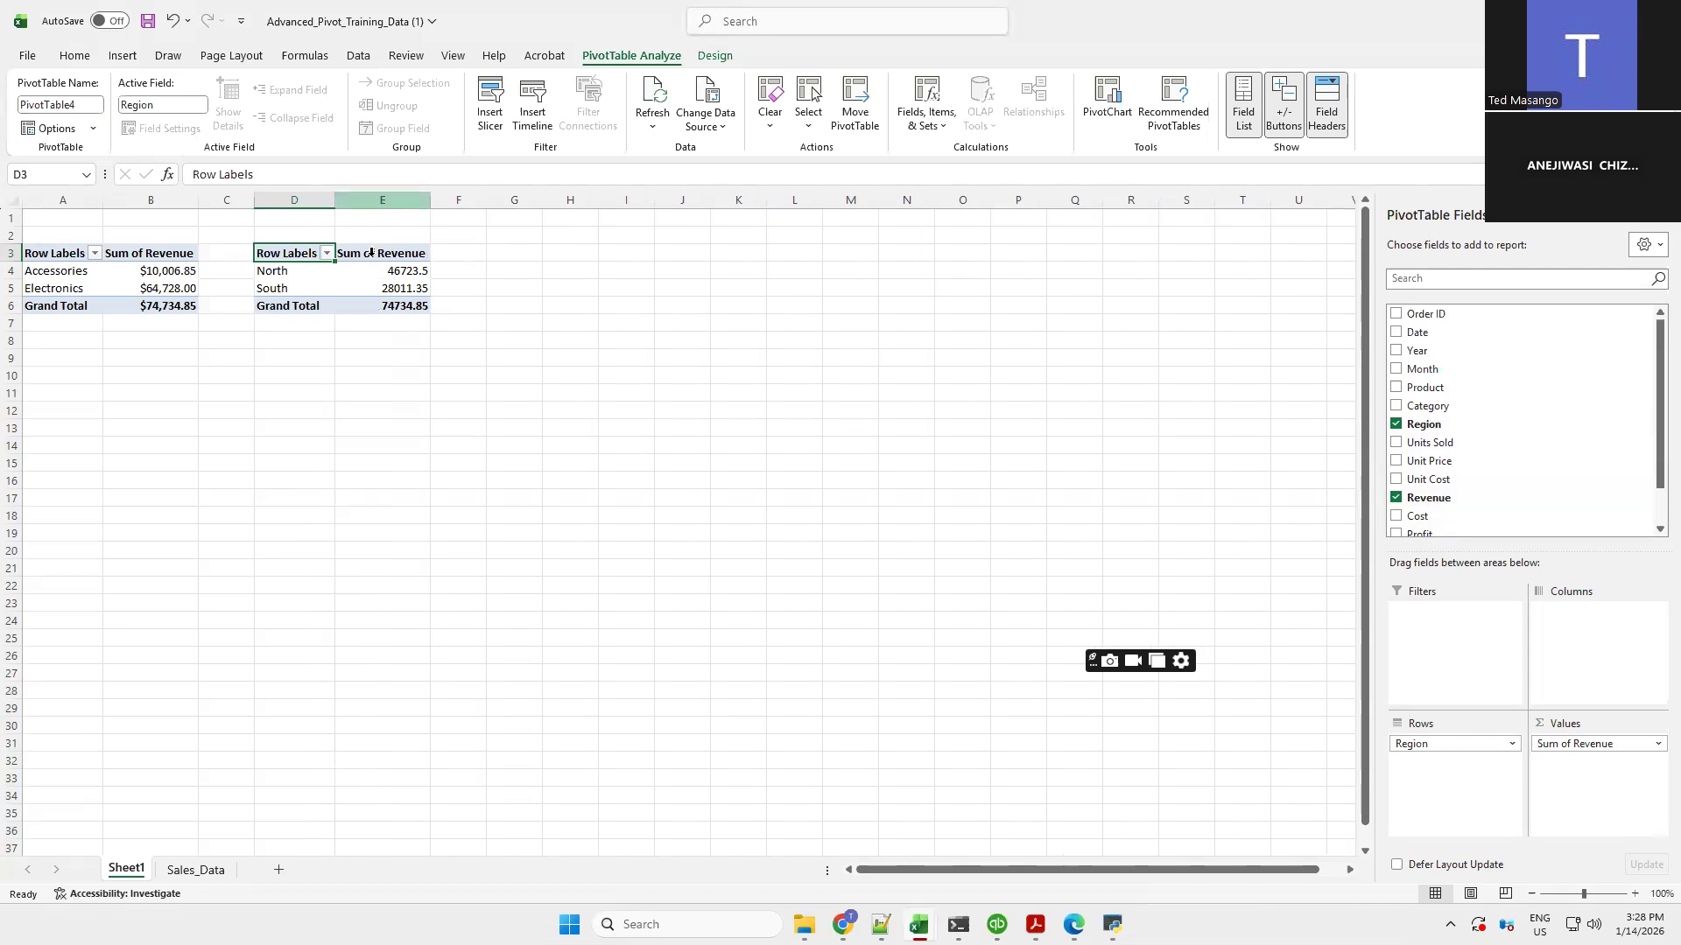
# Format the second PivotTable's revenue values as Currency
pyautogui.moveTo(365, 275); pyautogui.dragTo(371, 292)
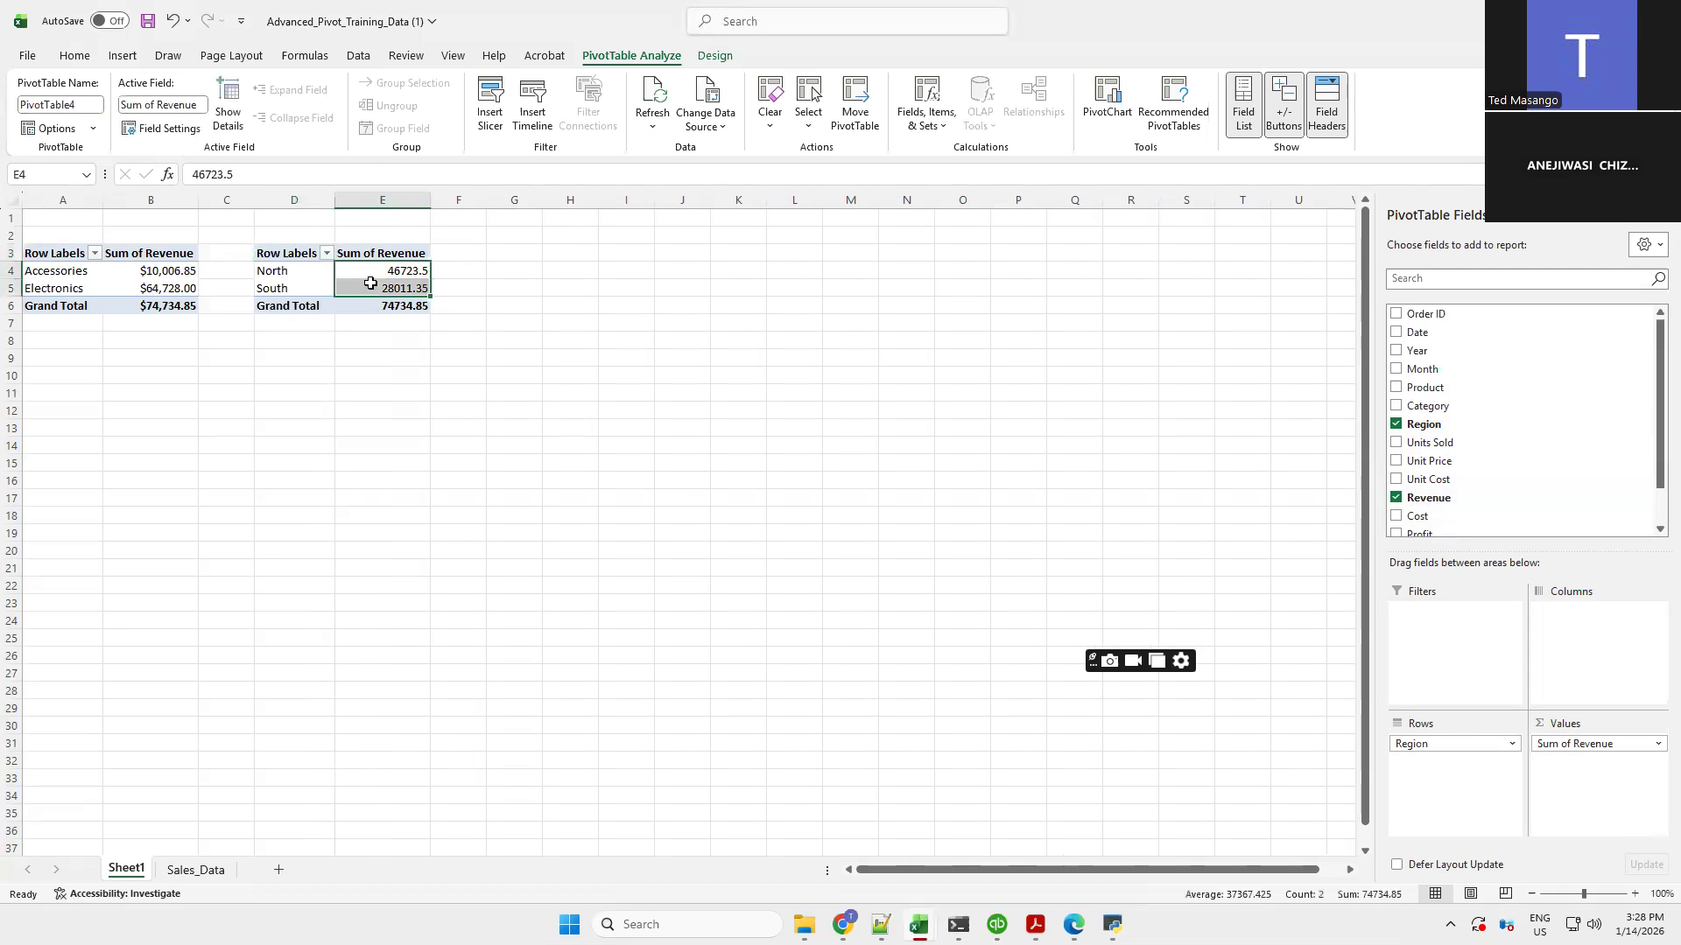
pyautogui.rightClick(370, 290)
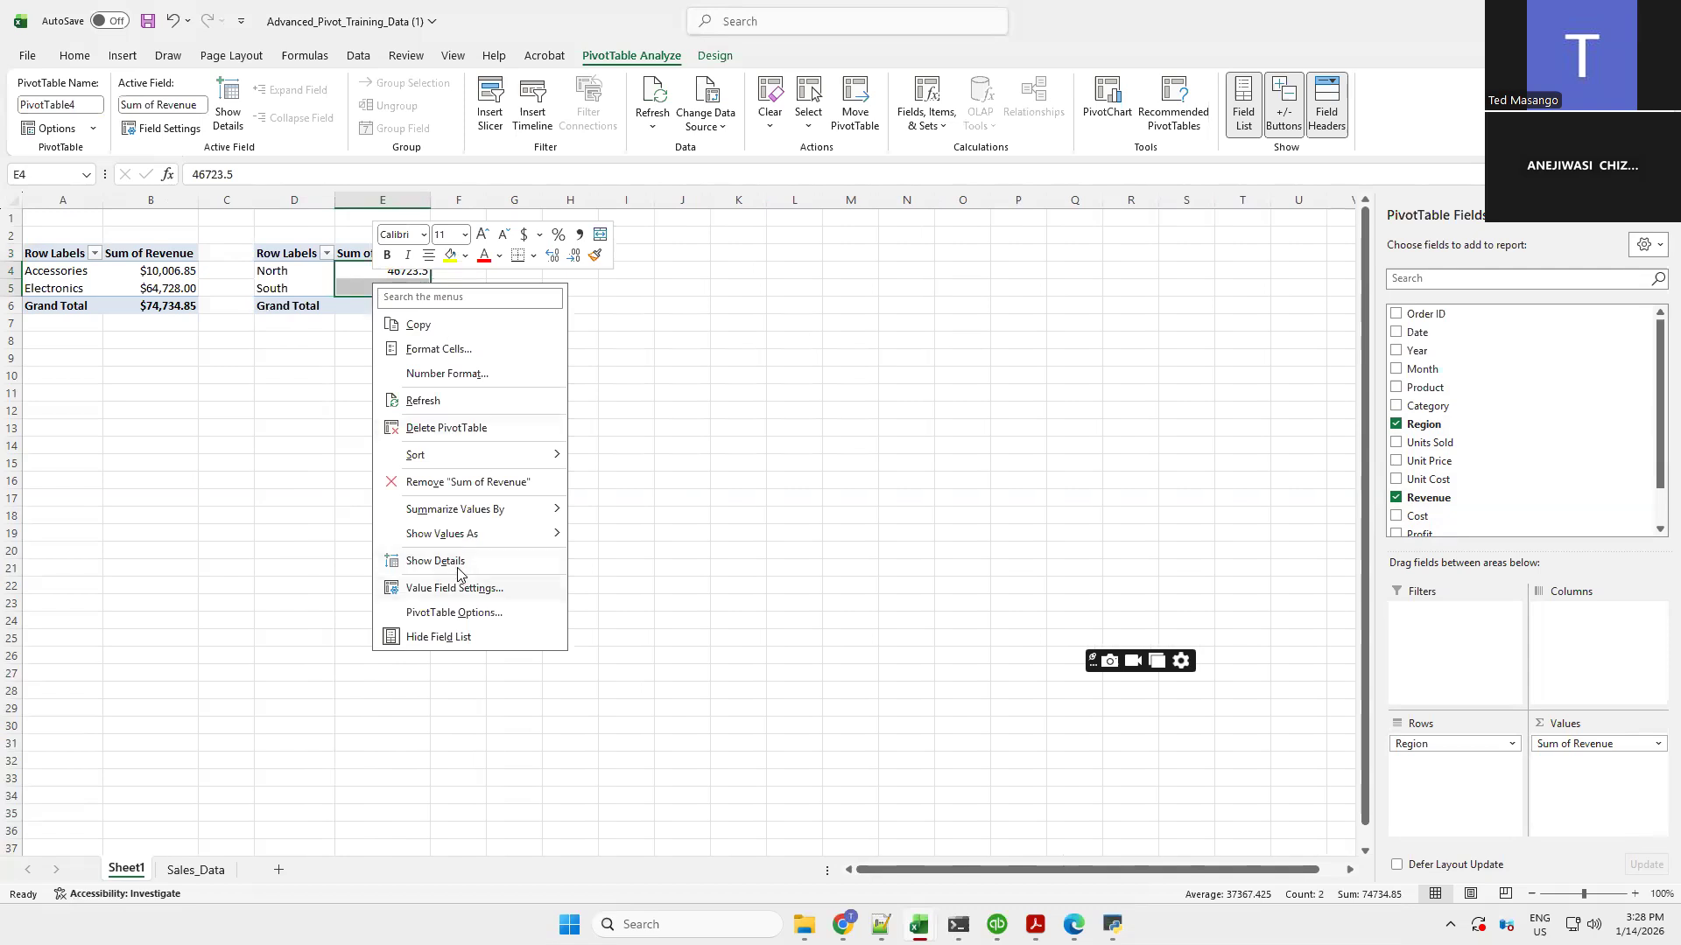
pyautogui.click(462, 374)
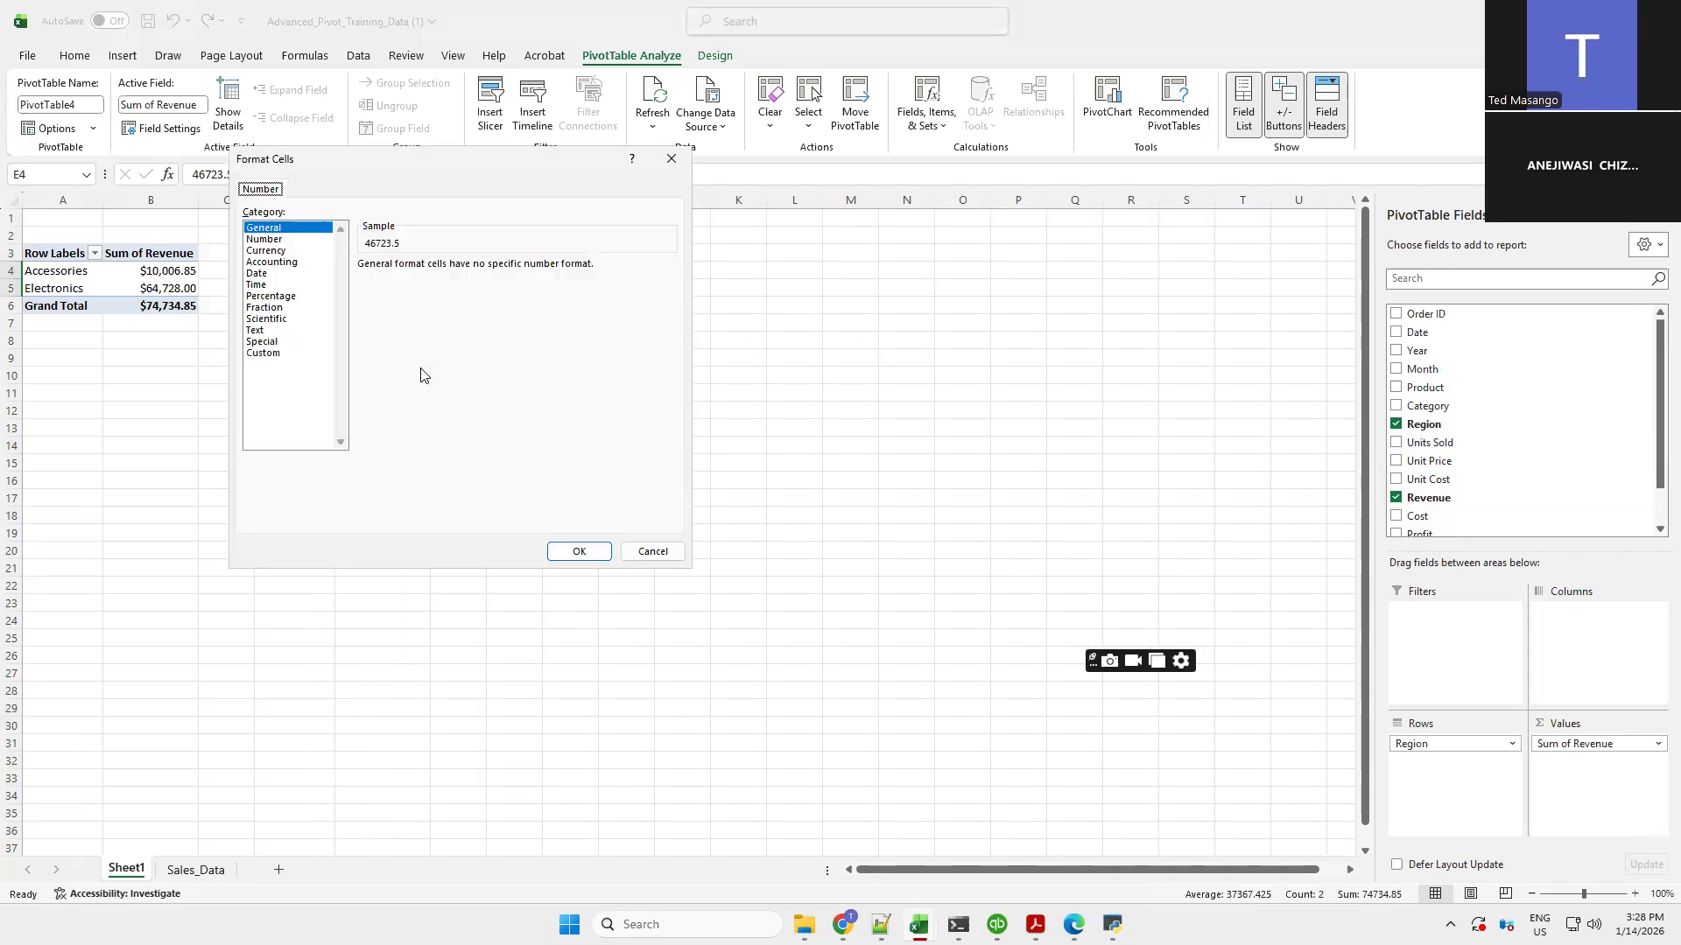
pyautogui.click(267, 251)
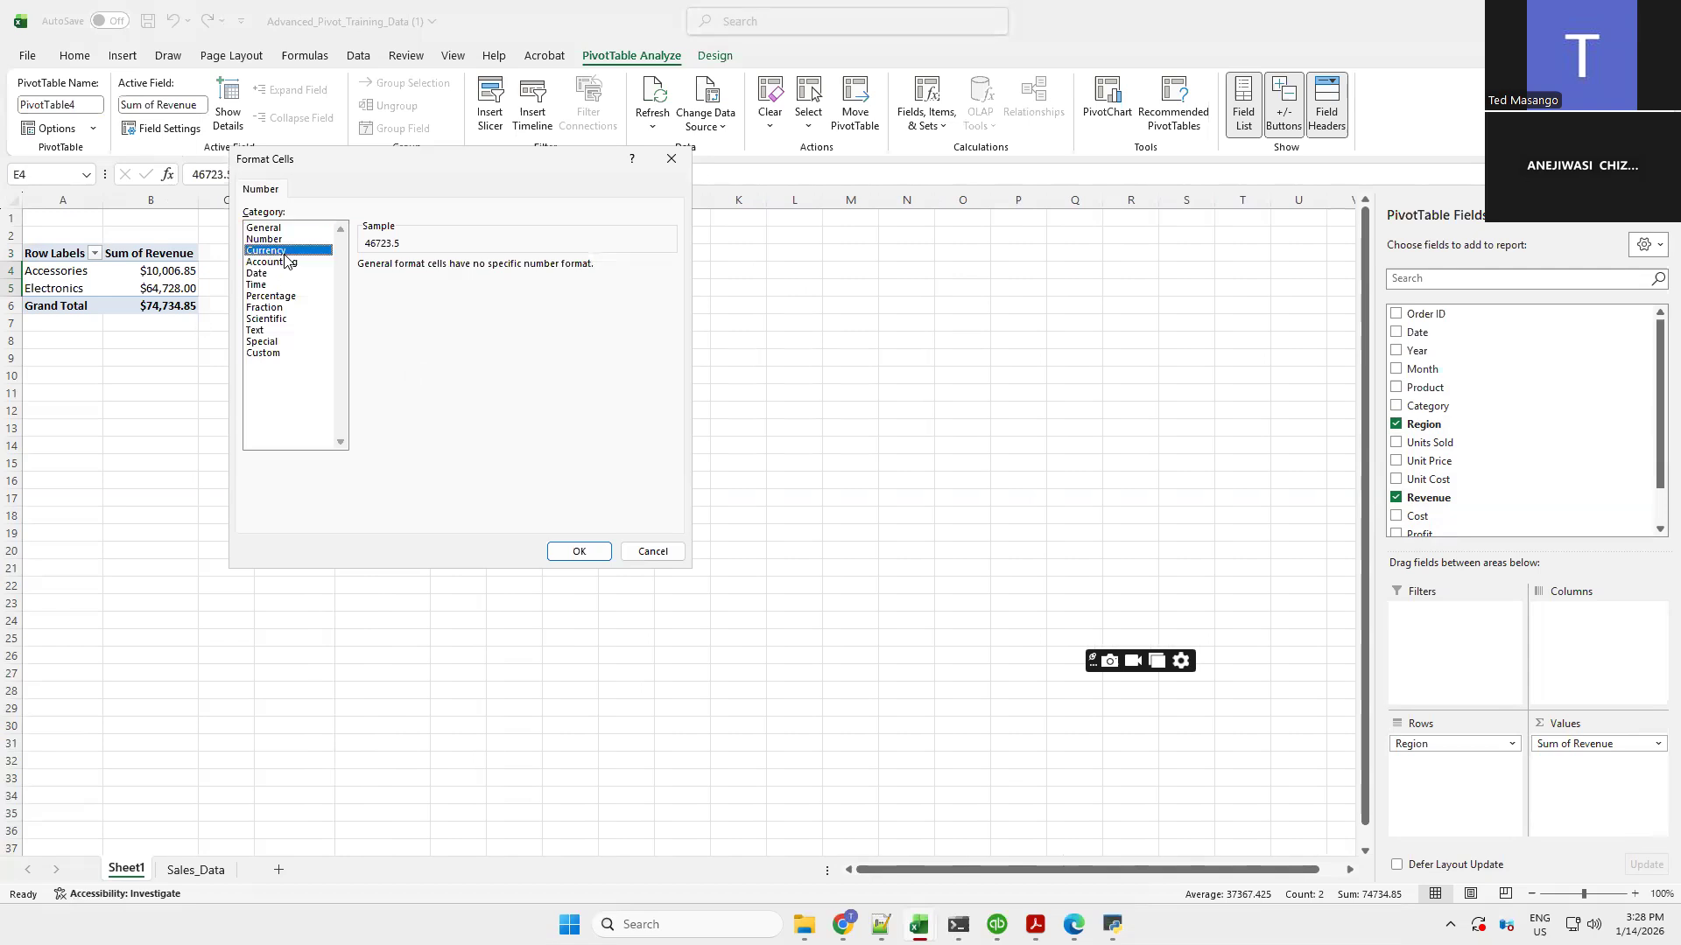
pyautogui.click(579, 551)
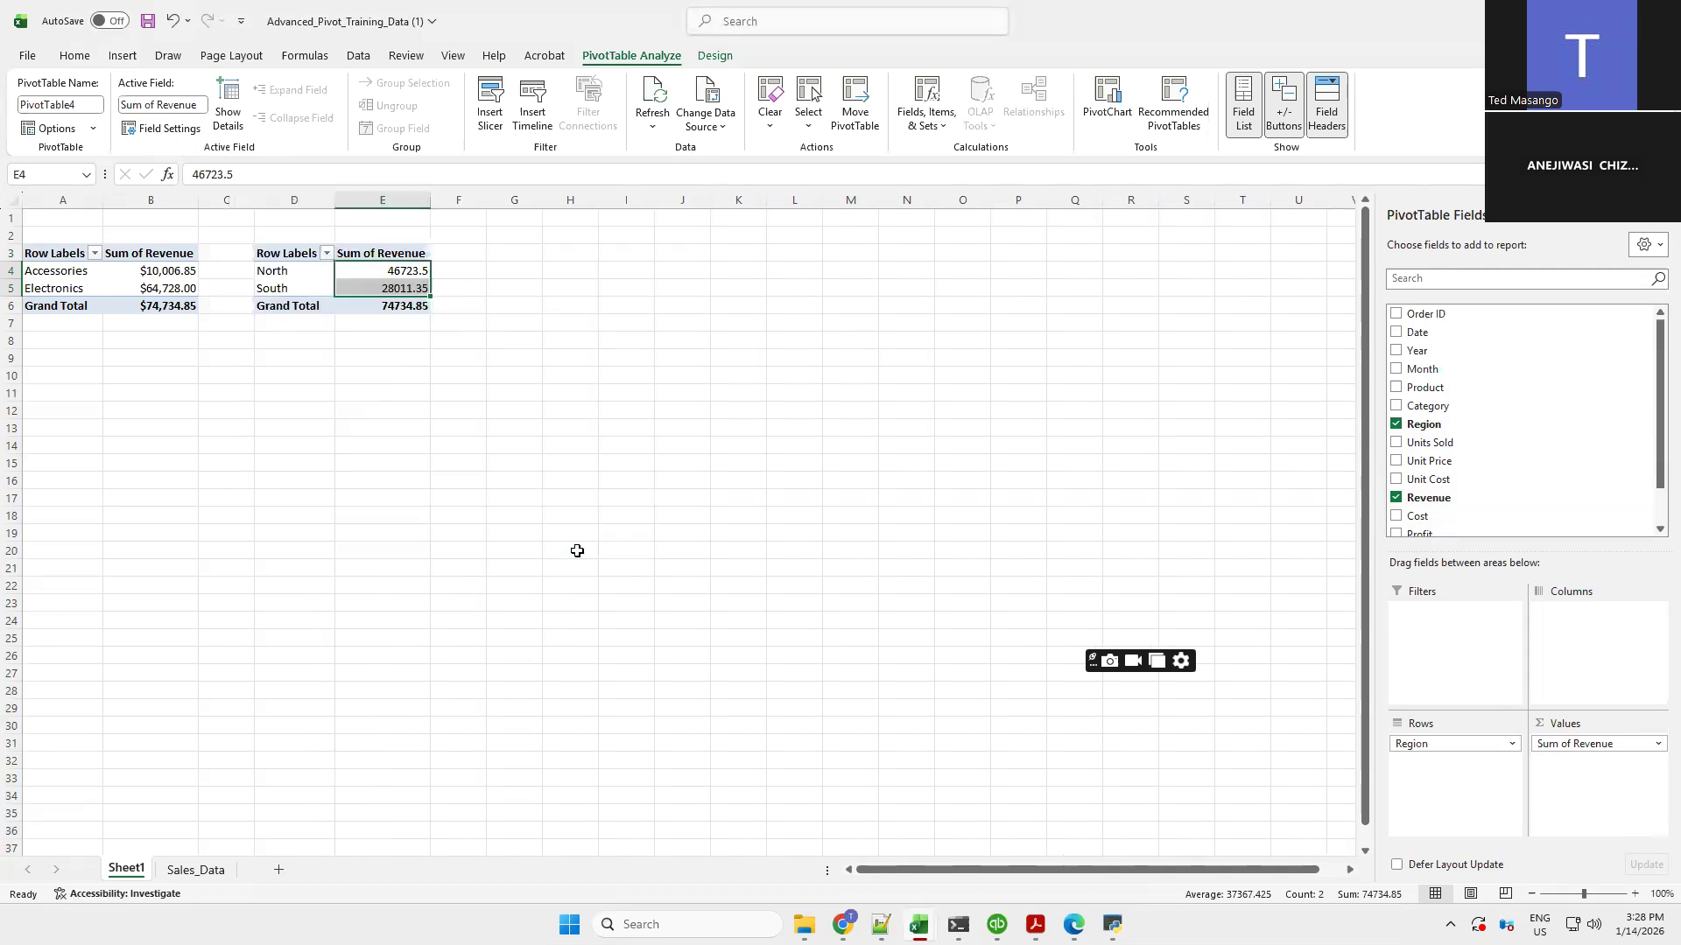
pyautogui.click(577, 538)
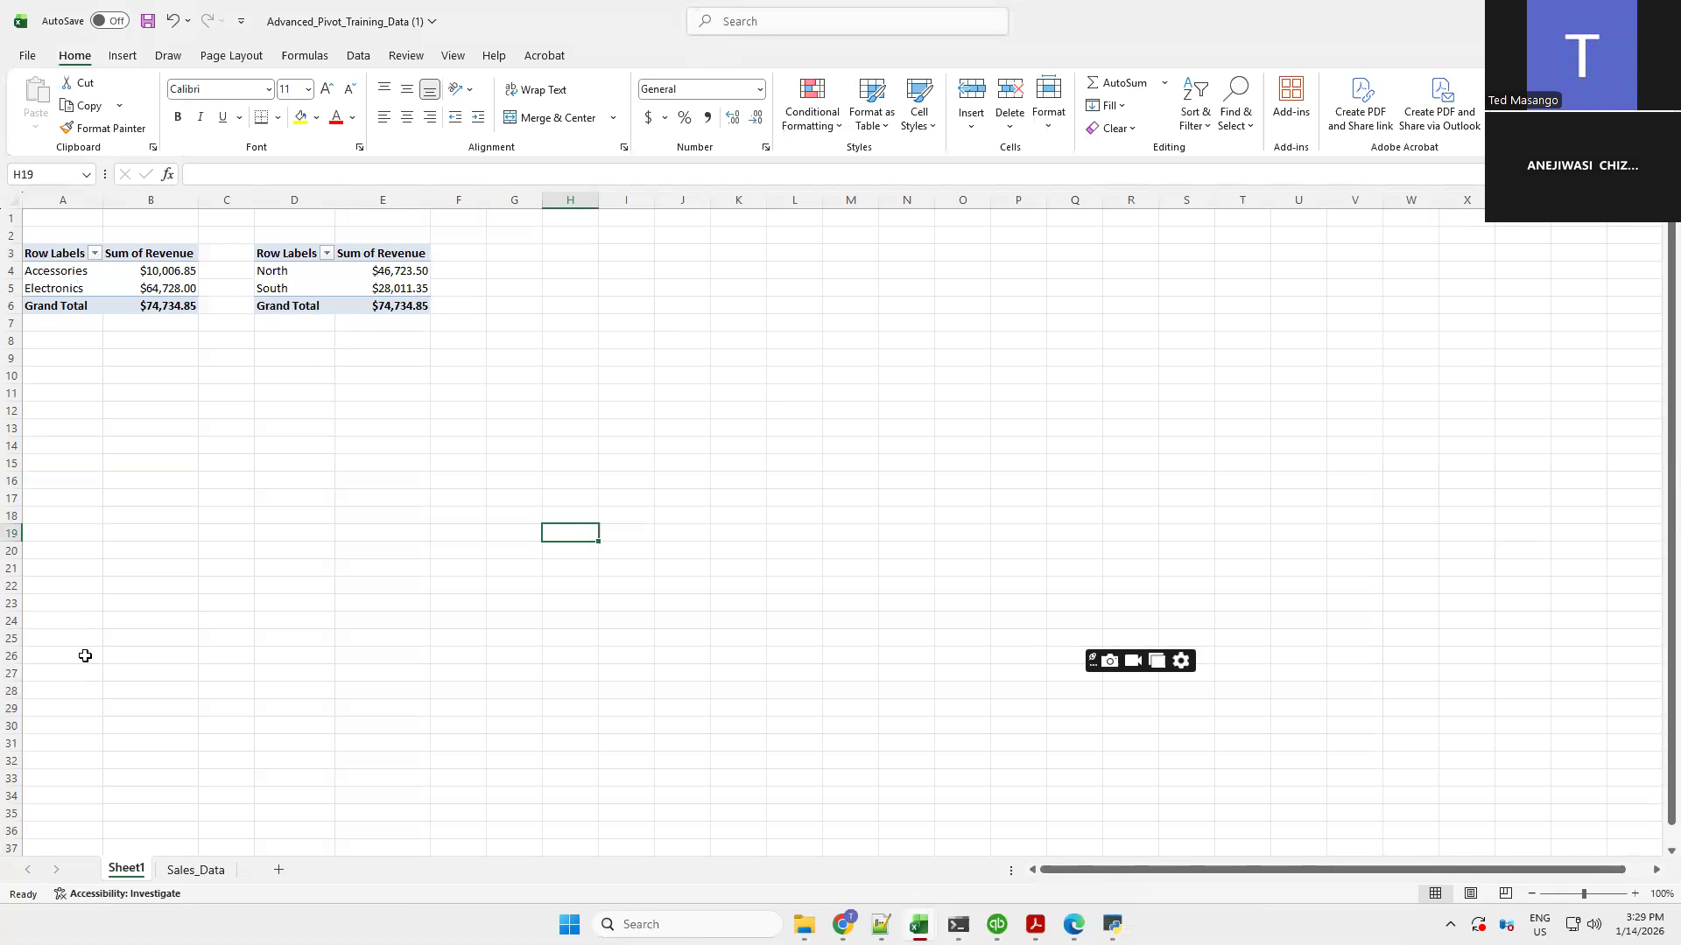
# Insert a third PivotTable from Sales_Data!$A$1:$N$25 on the existing Sheet1 at cell G3
pyautogui.click(191, 870)
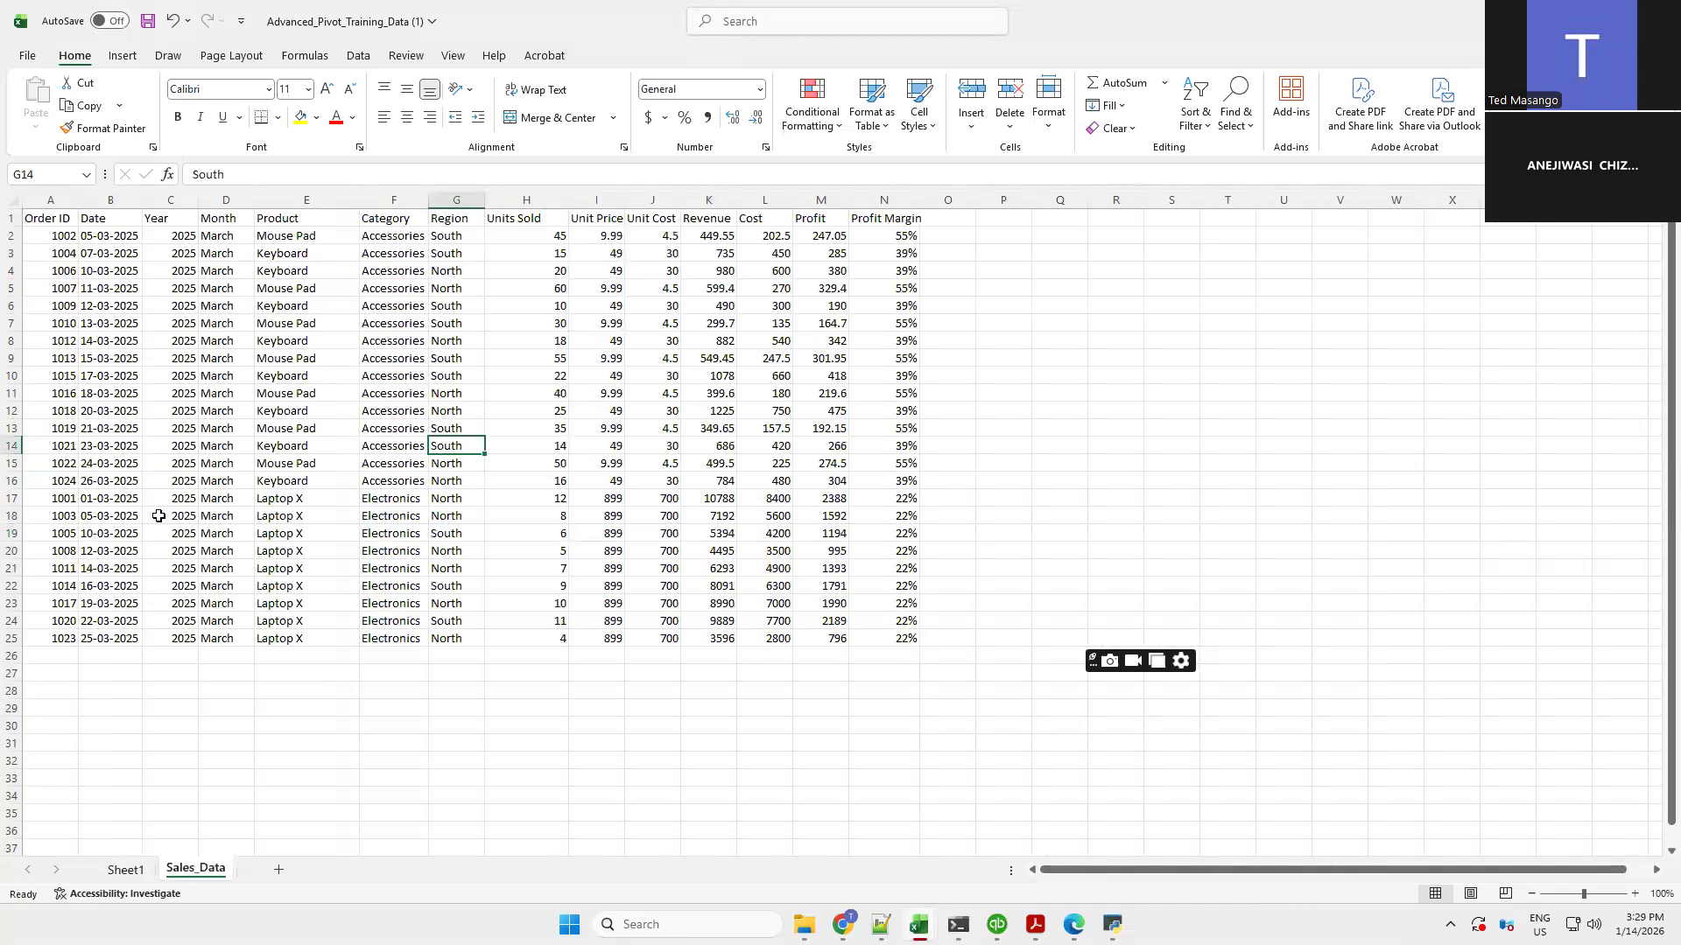
pyautogui.click(309, 450)
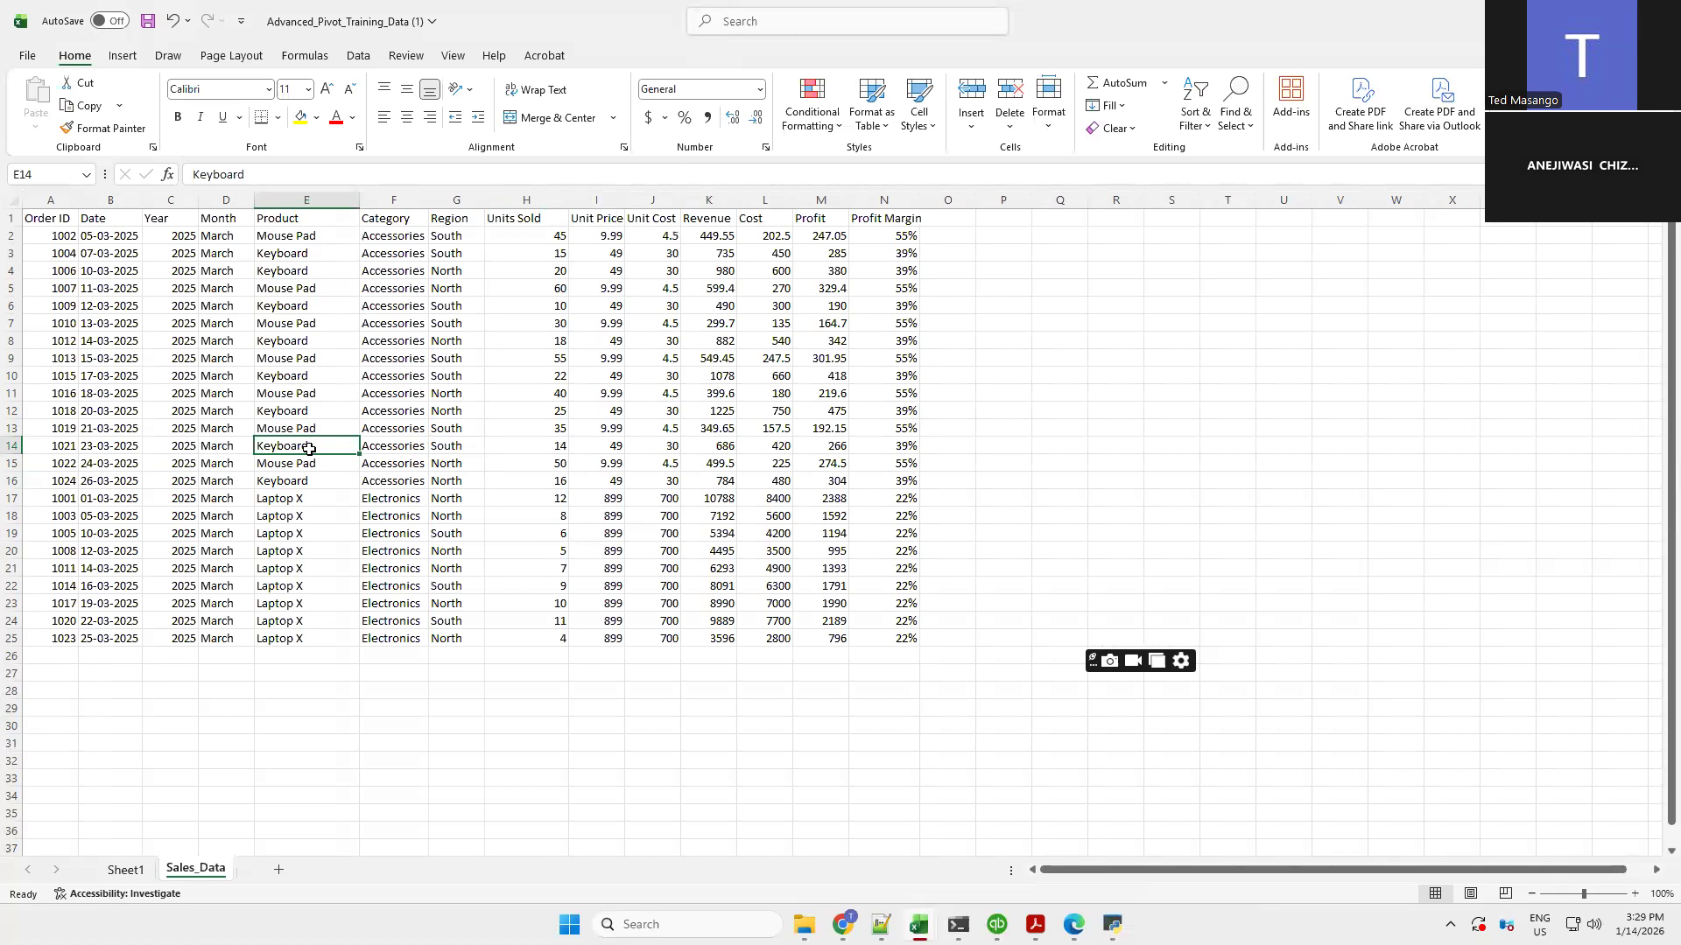
pyautogui.rightClick(309, 449)
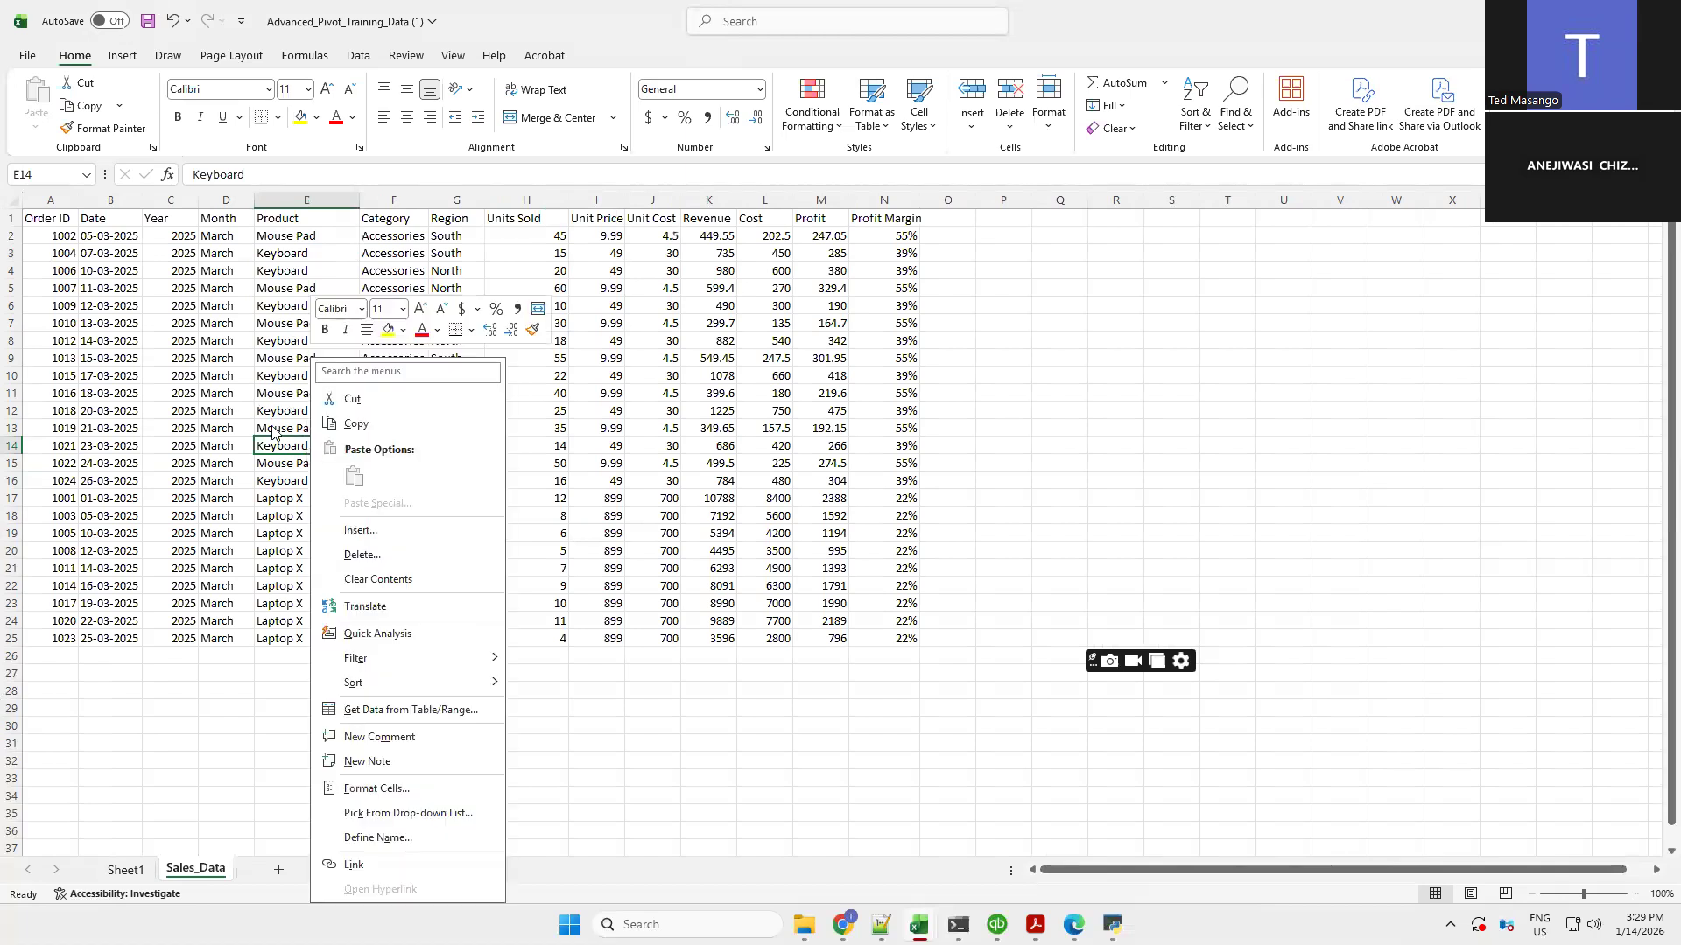
pyautogui.click(277, 438)
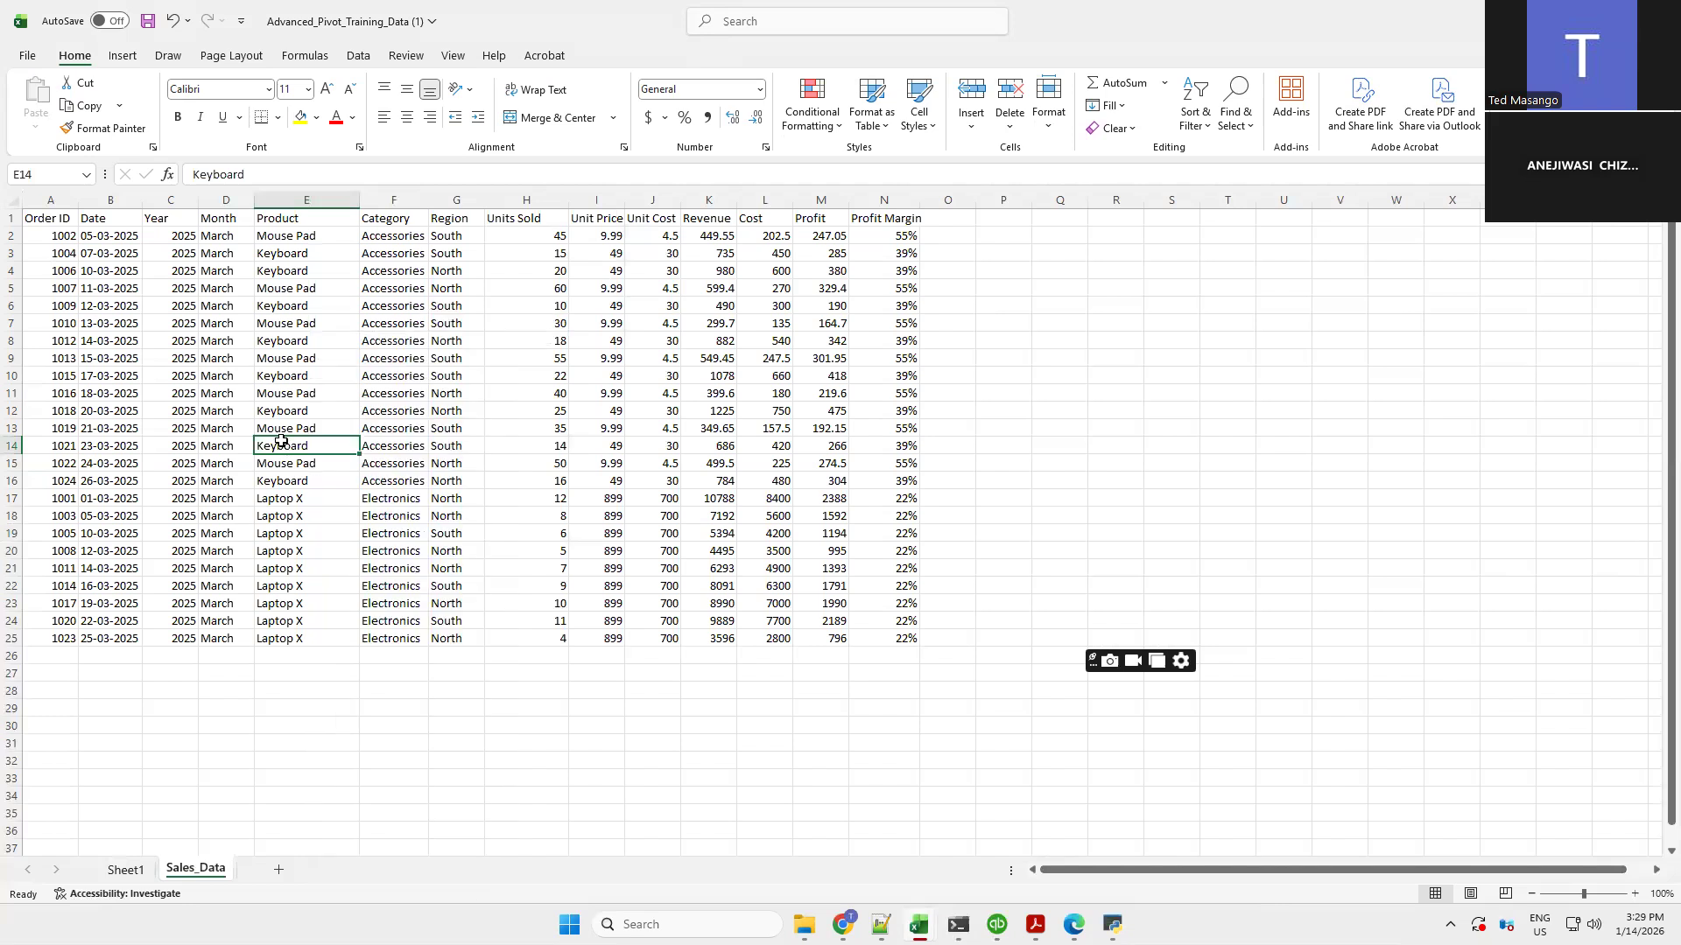
pyautogui.click(123, 56)
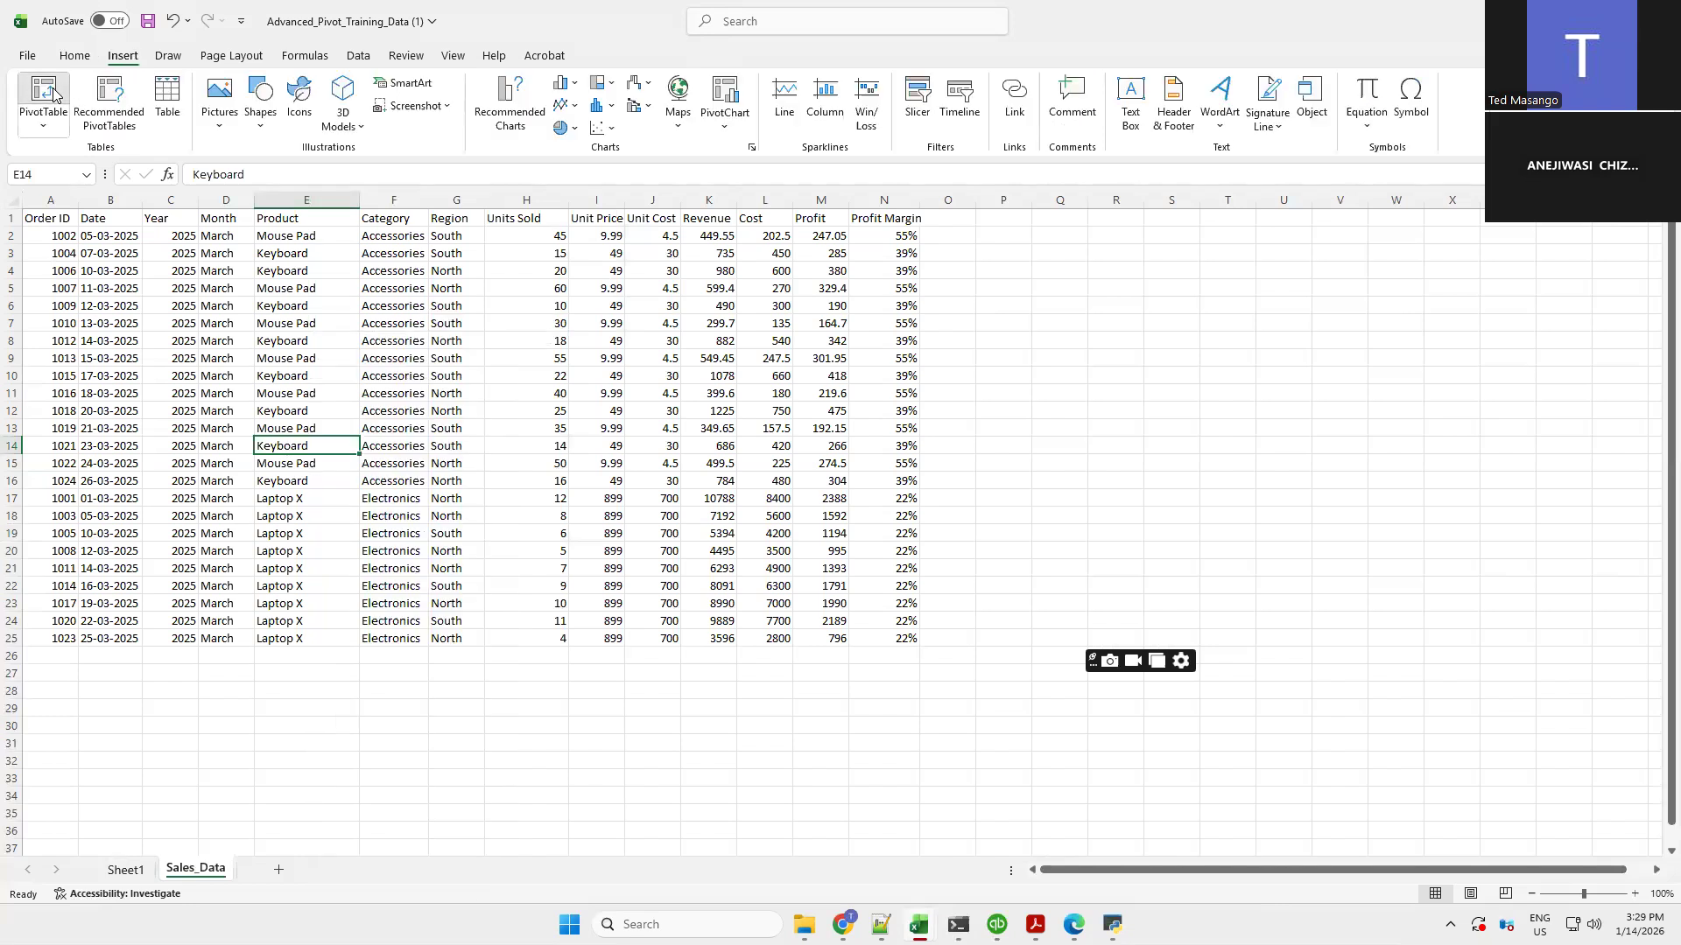
pyautogui.click(53, 92)
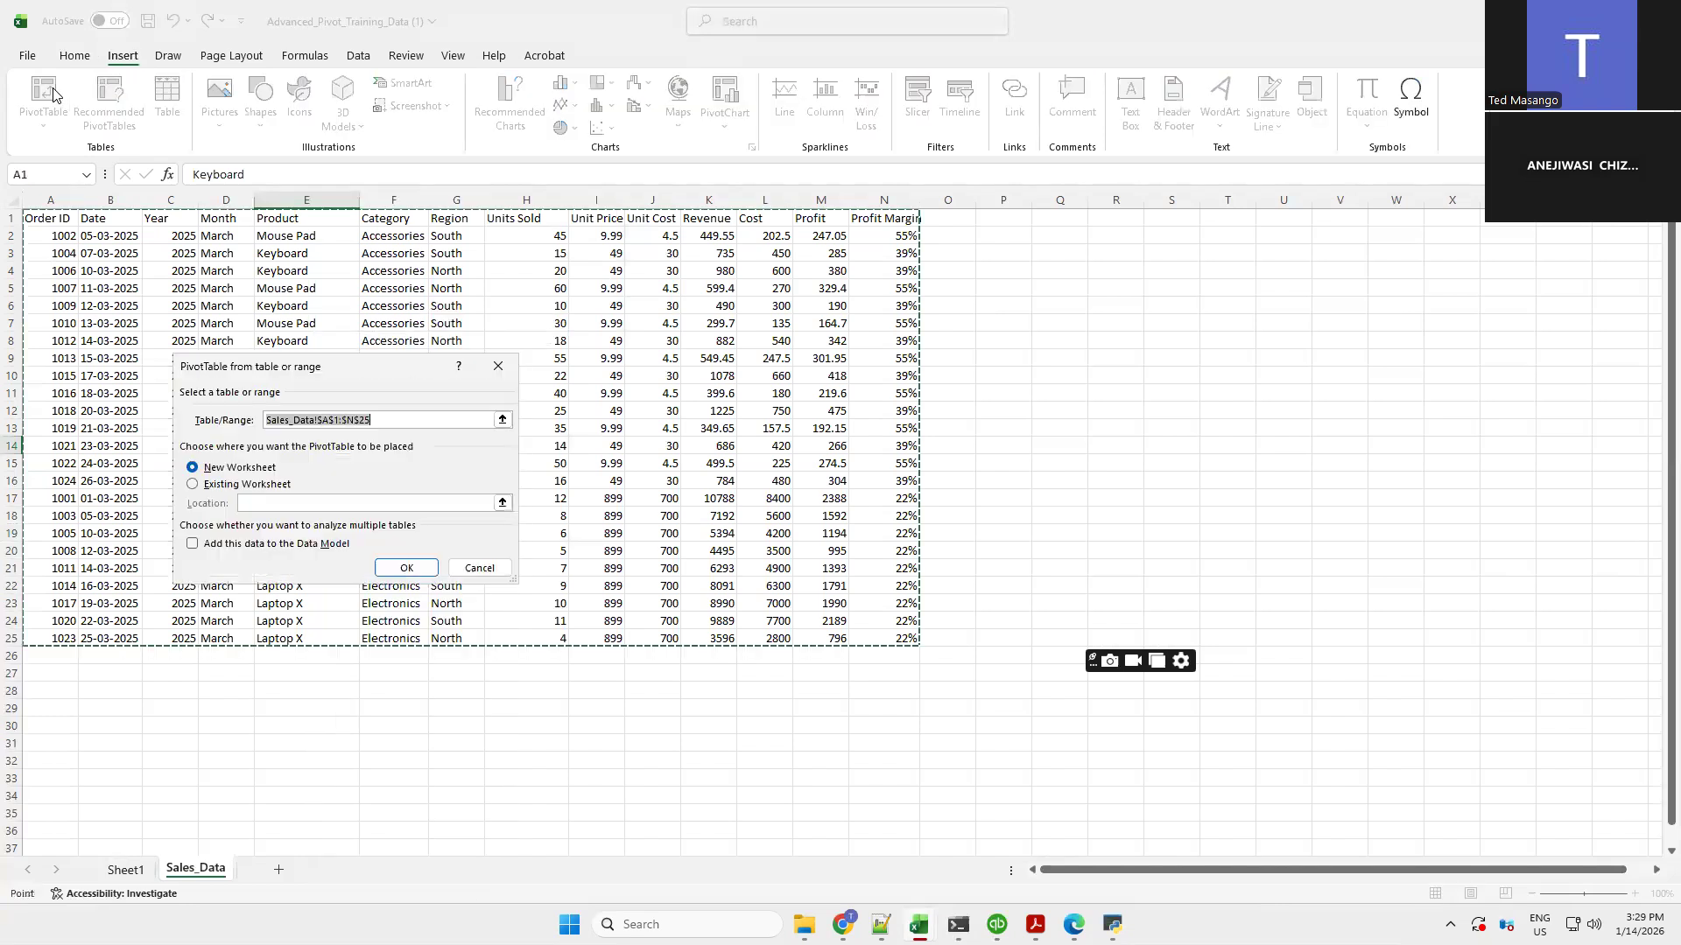
pyautogui.click(193, 486)
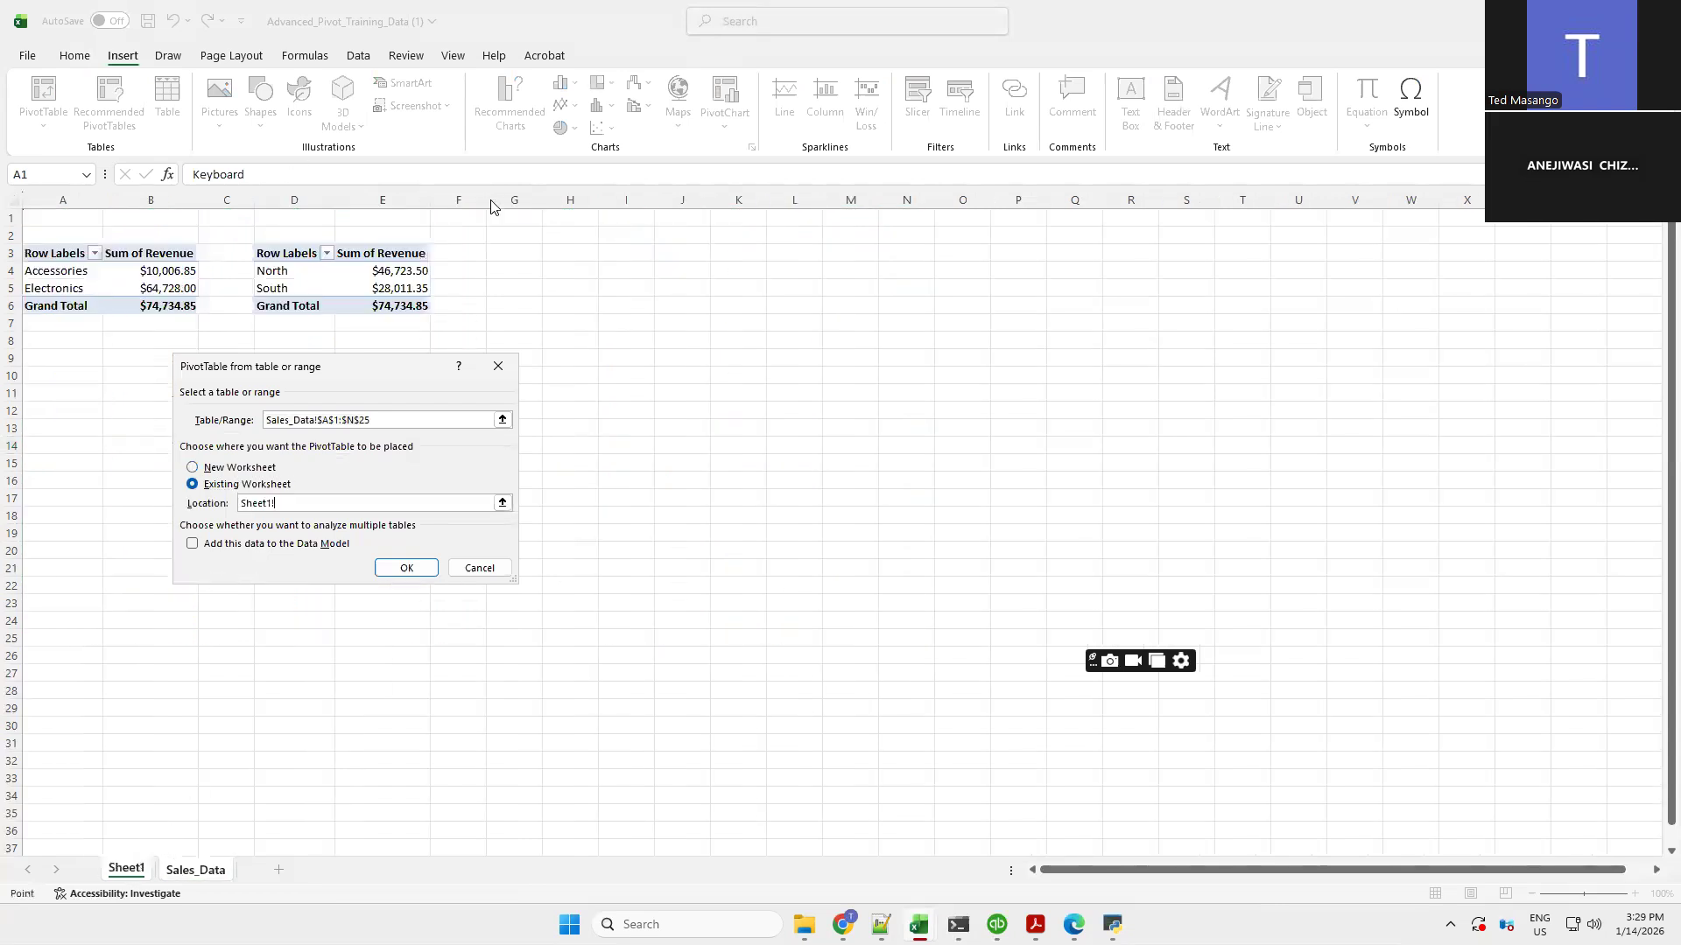
pyautogui.click(524, 253)
pyautogui.click(407, 570)
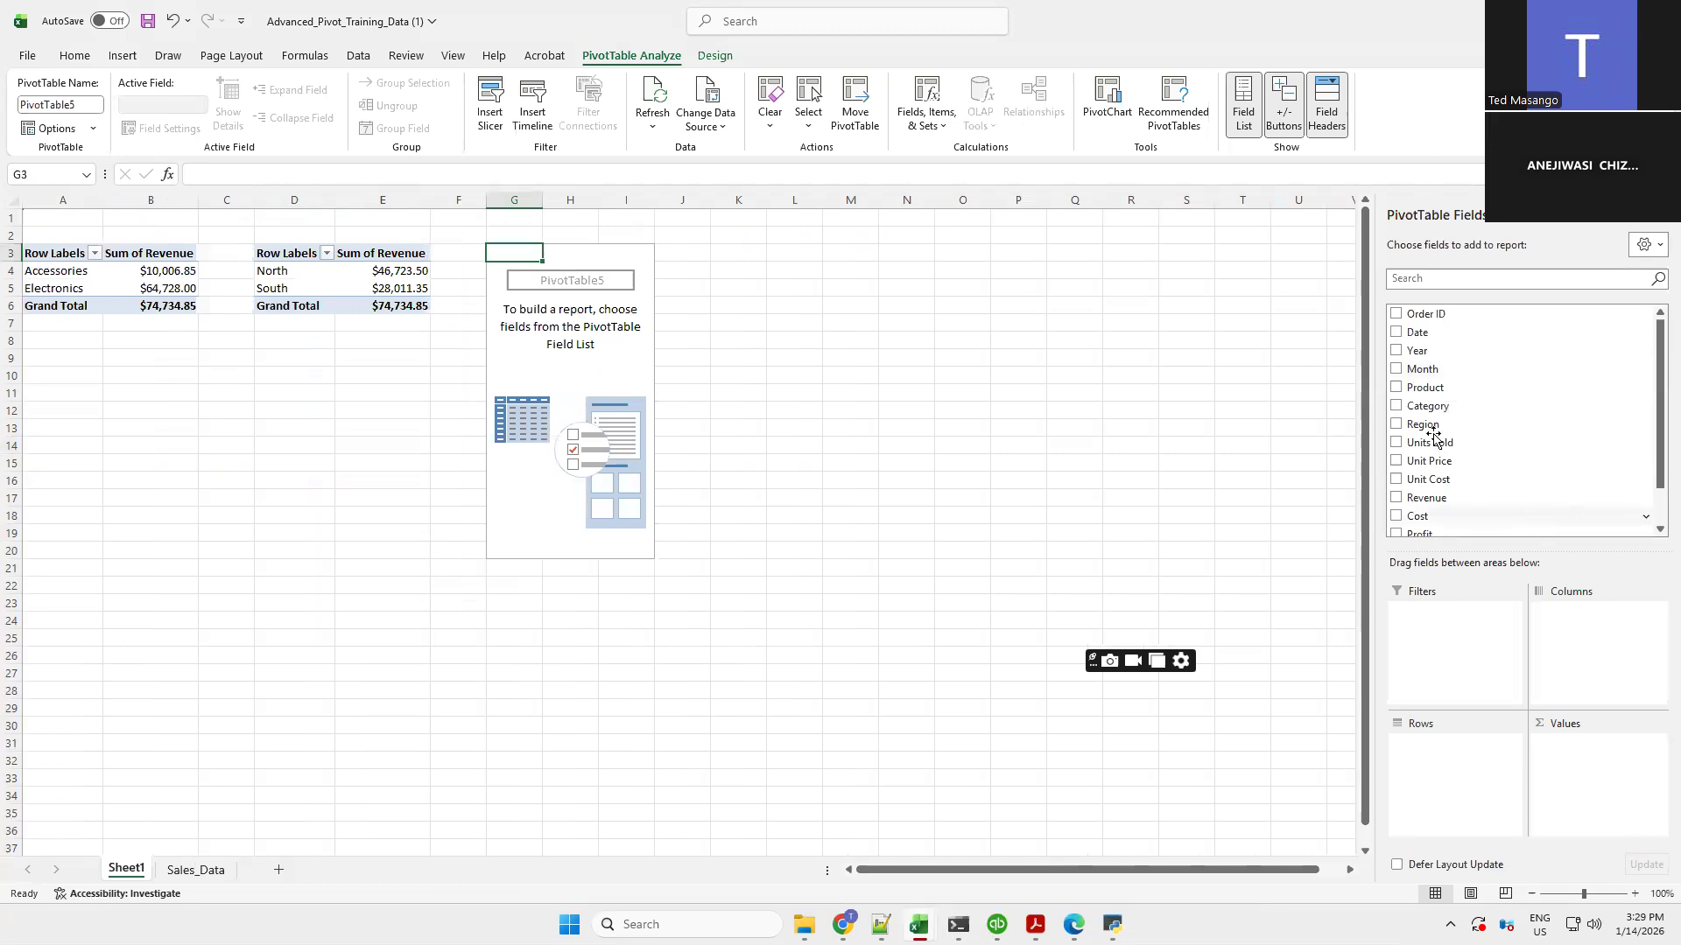
# Build the third PivotTable with Product as rows and Revenue as the summed value
pyautogui.click(1397, 388)
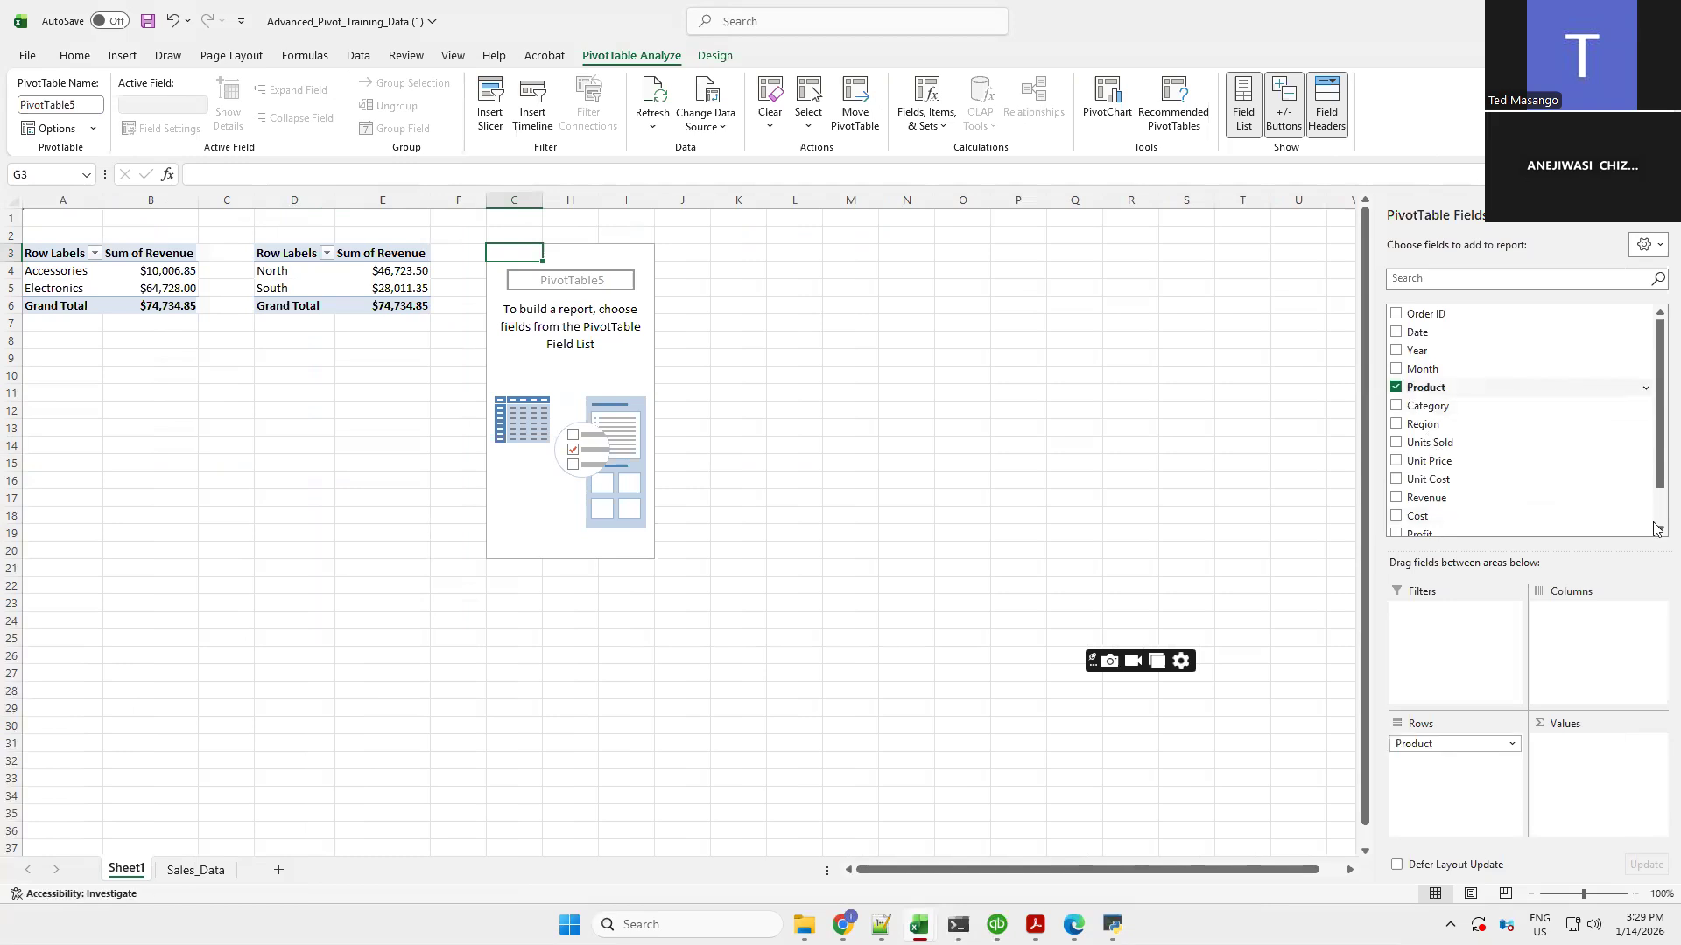
pyautogui.click(1657, 532)
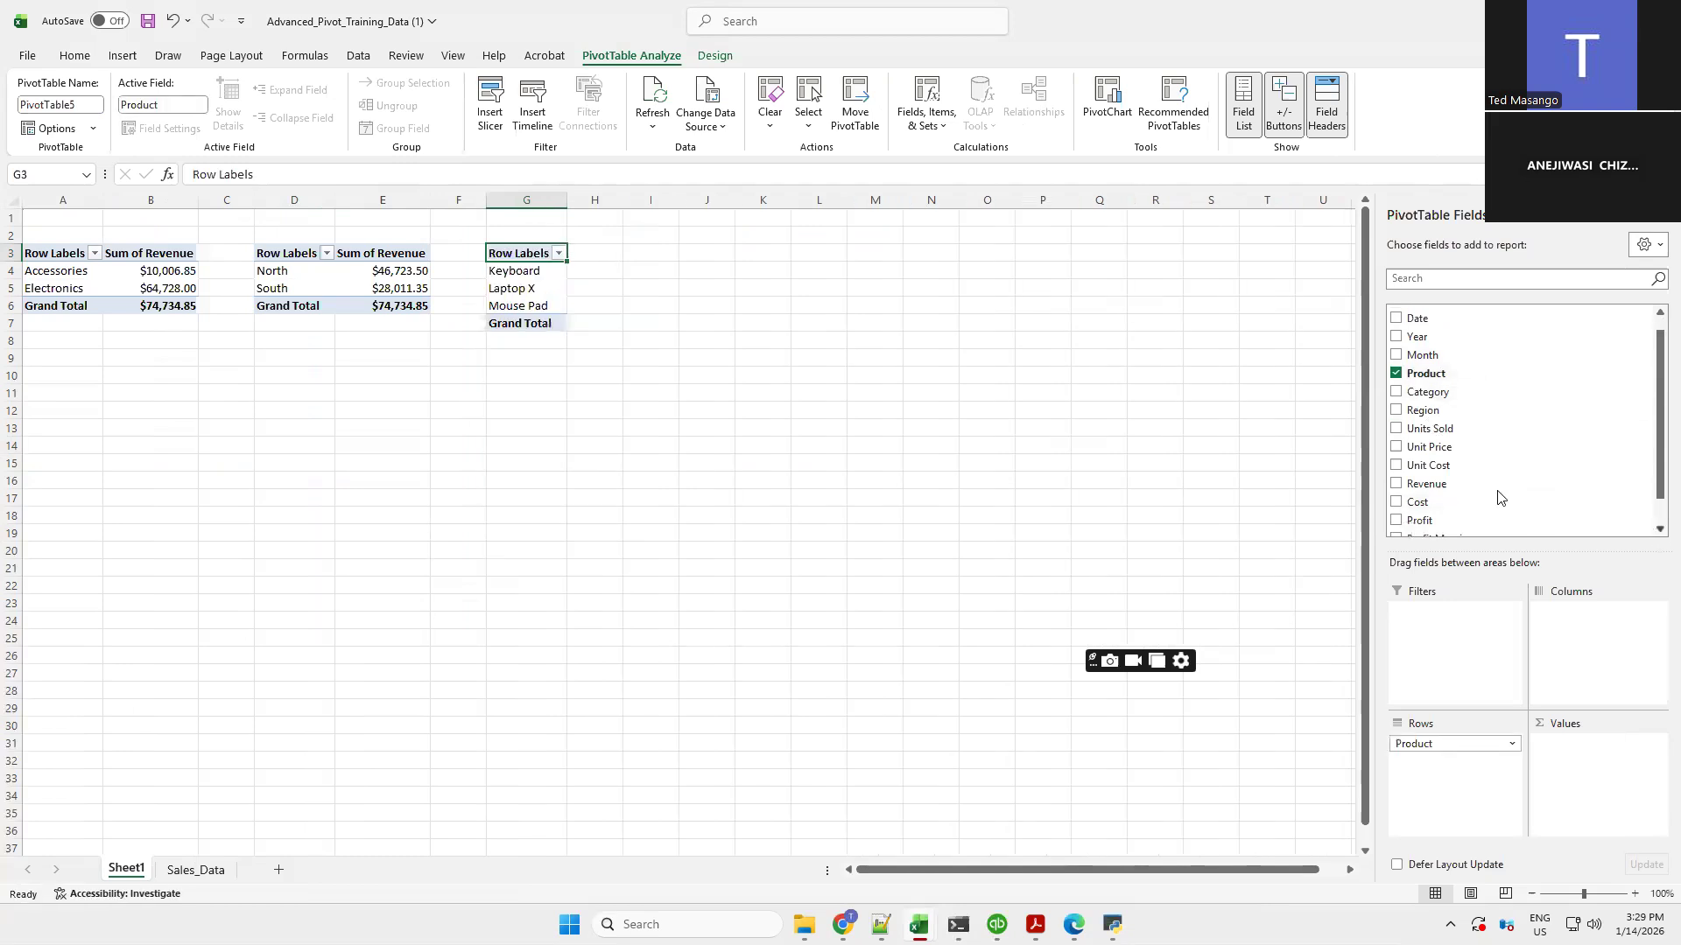
pyautogui.click(1397, 485)
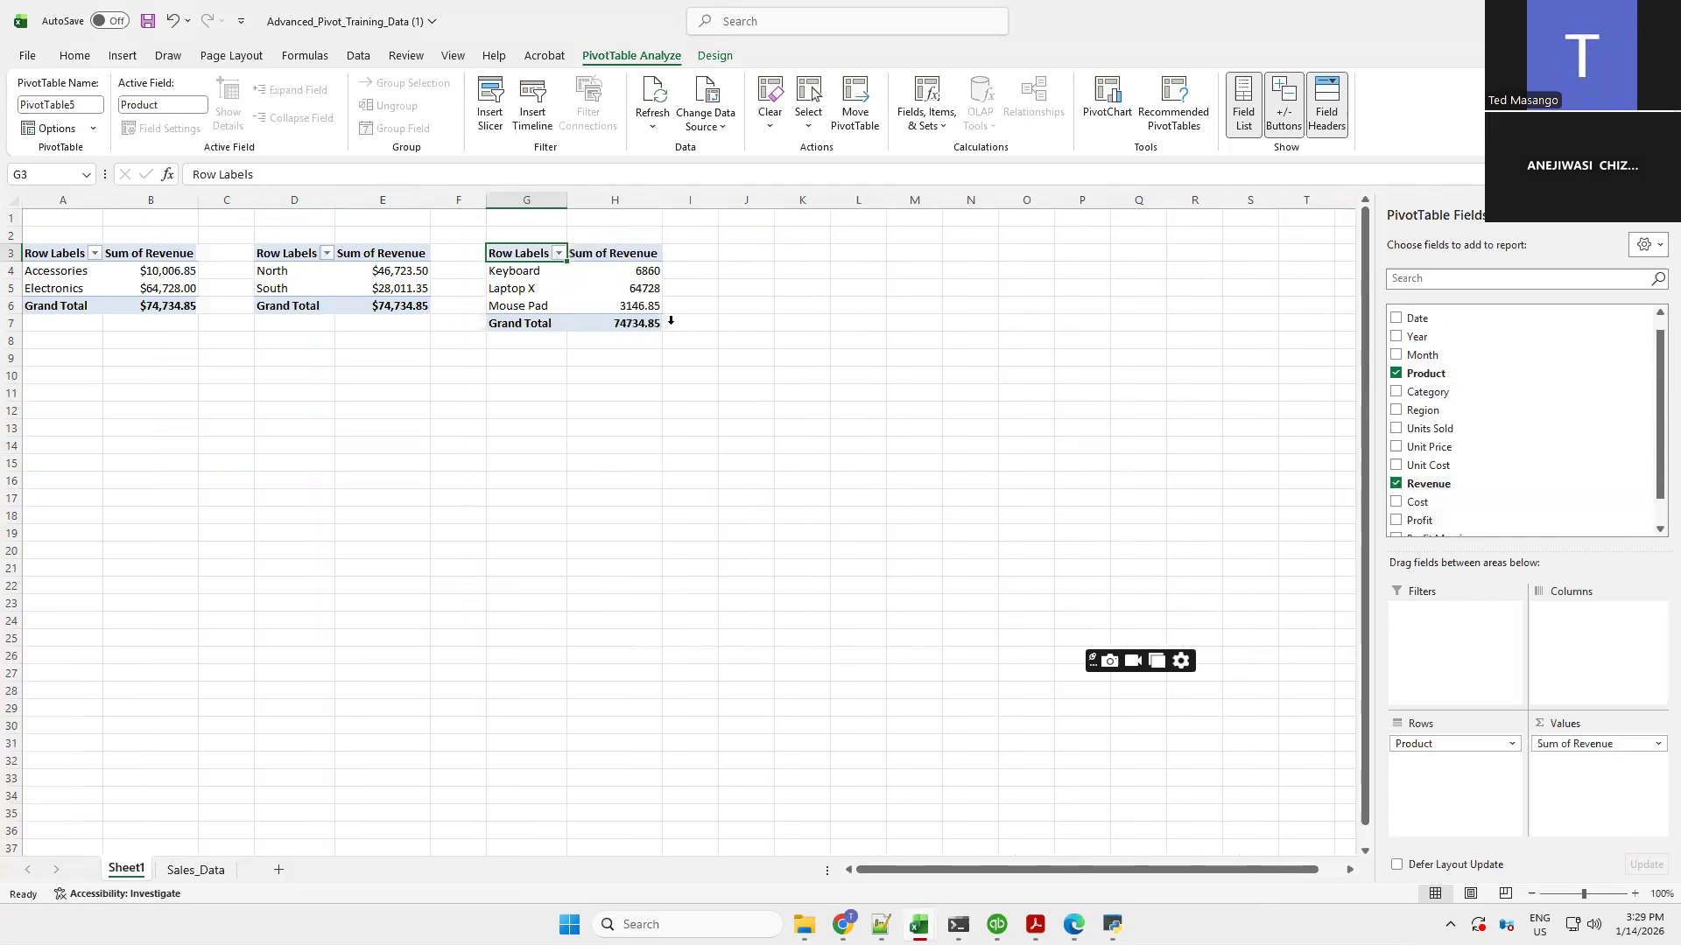
# Format the third PivotTable's revenue values as Currency with 2 decimal places and the $ symbol
pyautogui.moveTo(635, 274); pyautogui.dragTo(637, 298)
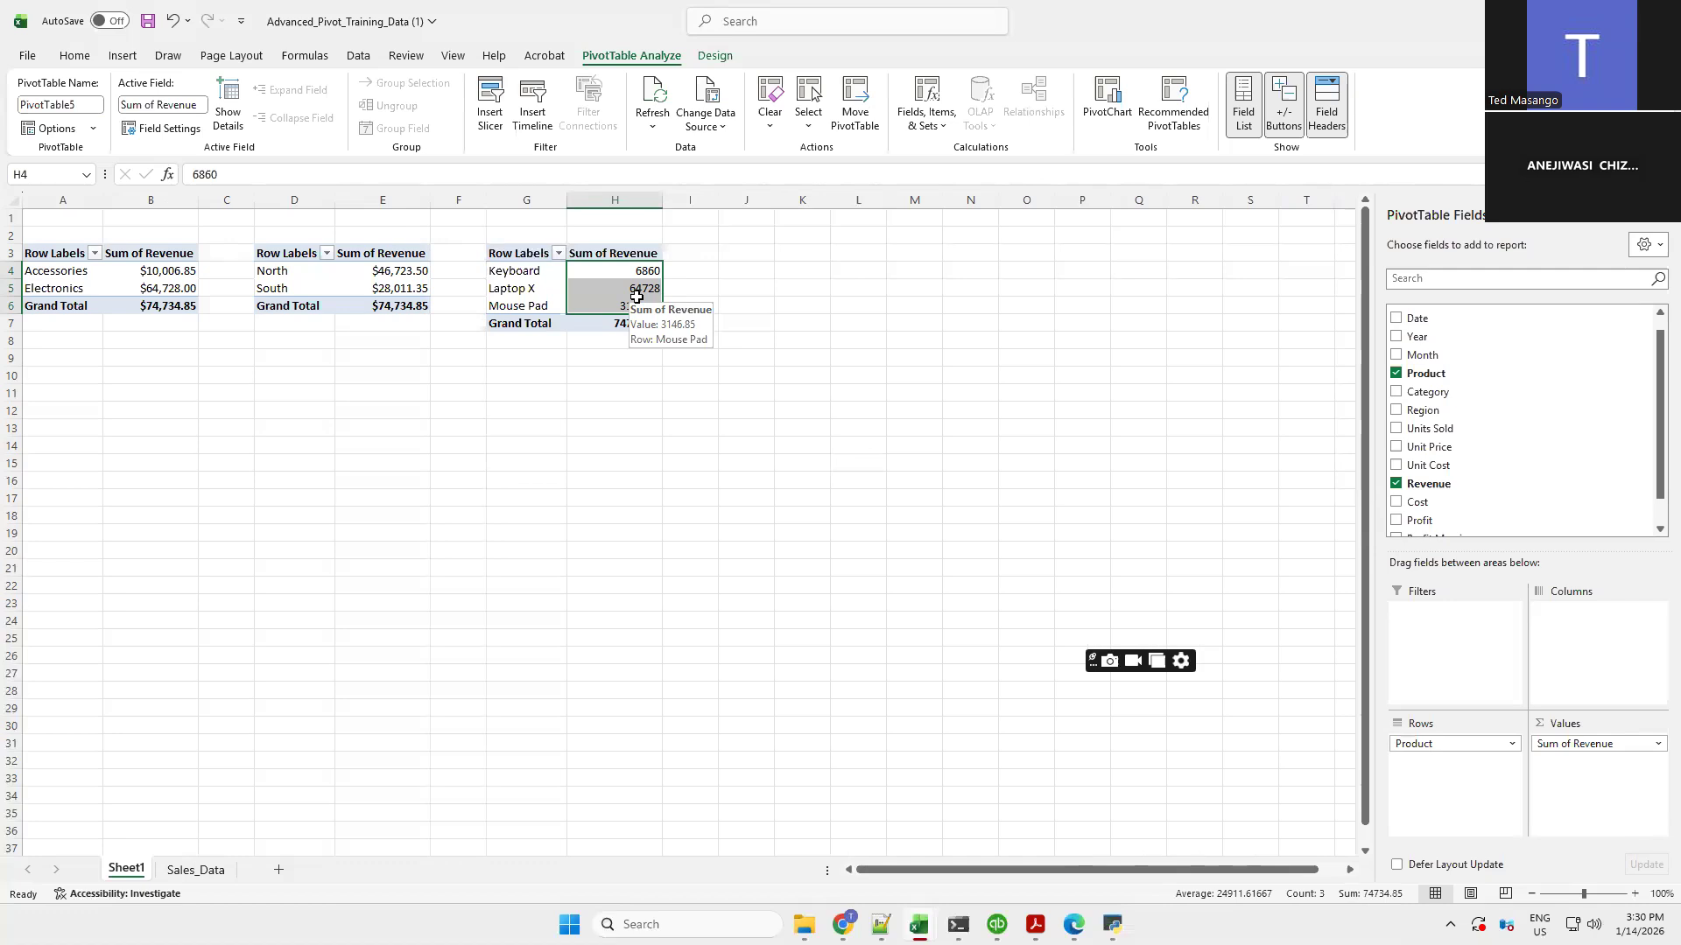
pyautogui.rightClick(636, 298)
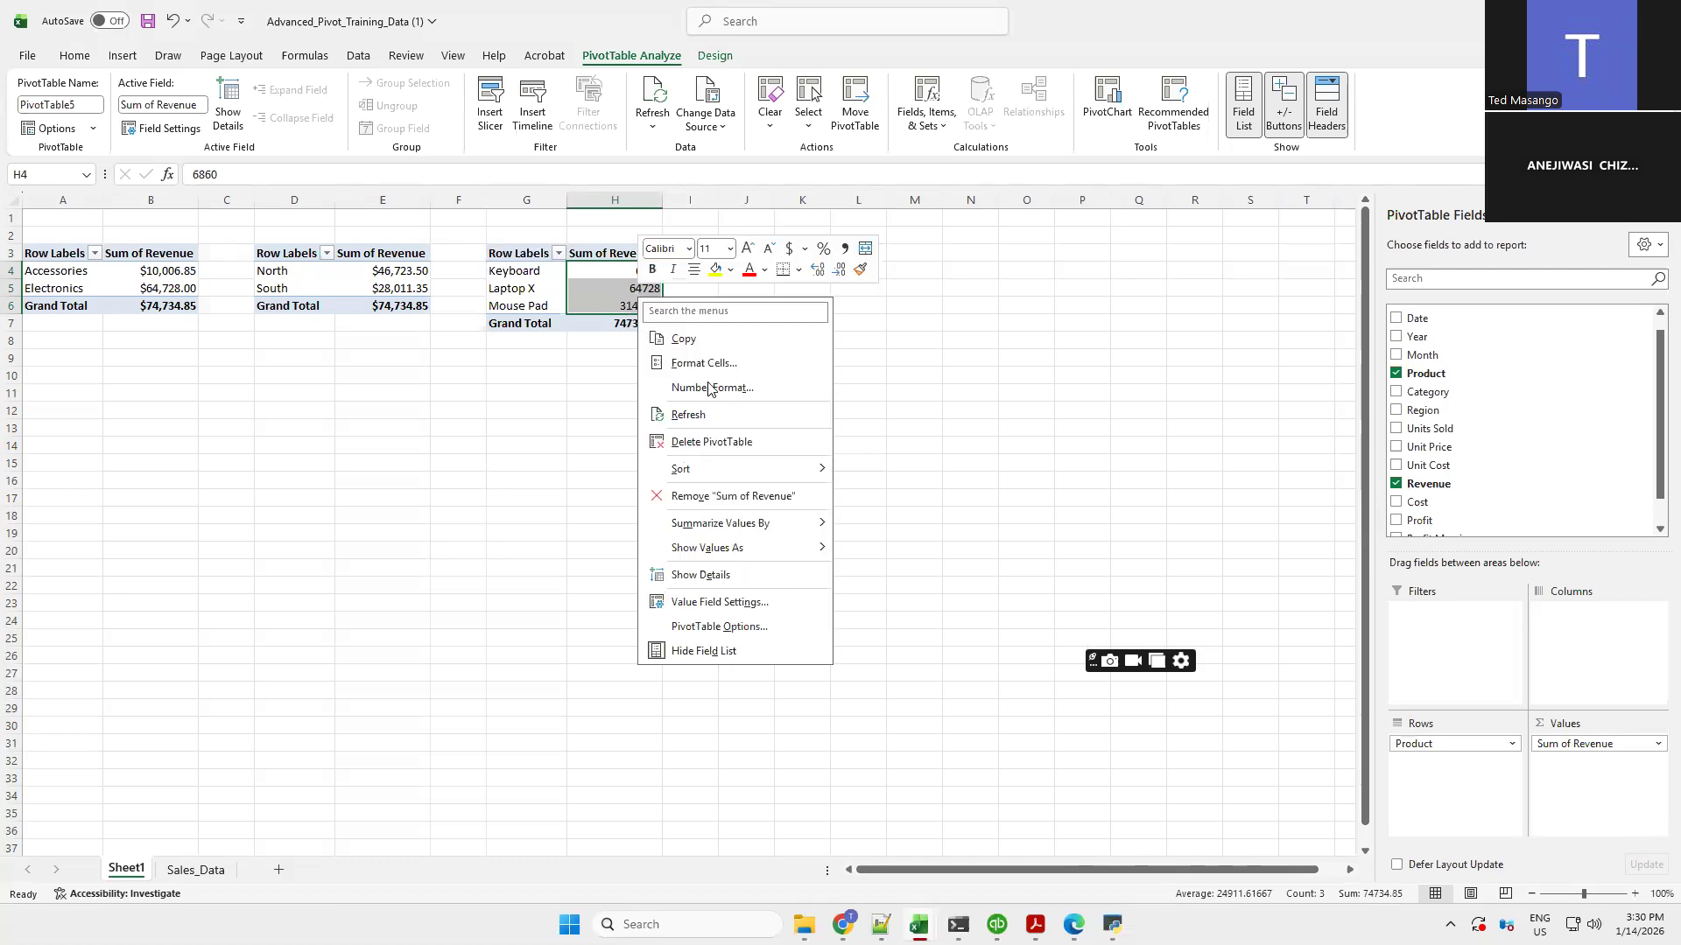
pyautogui.click(709, 388)
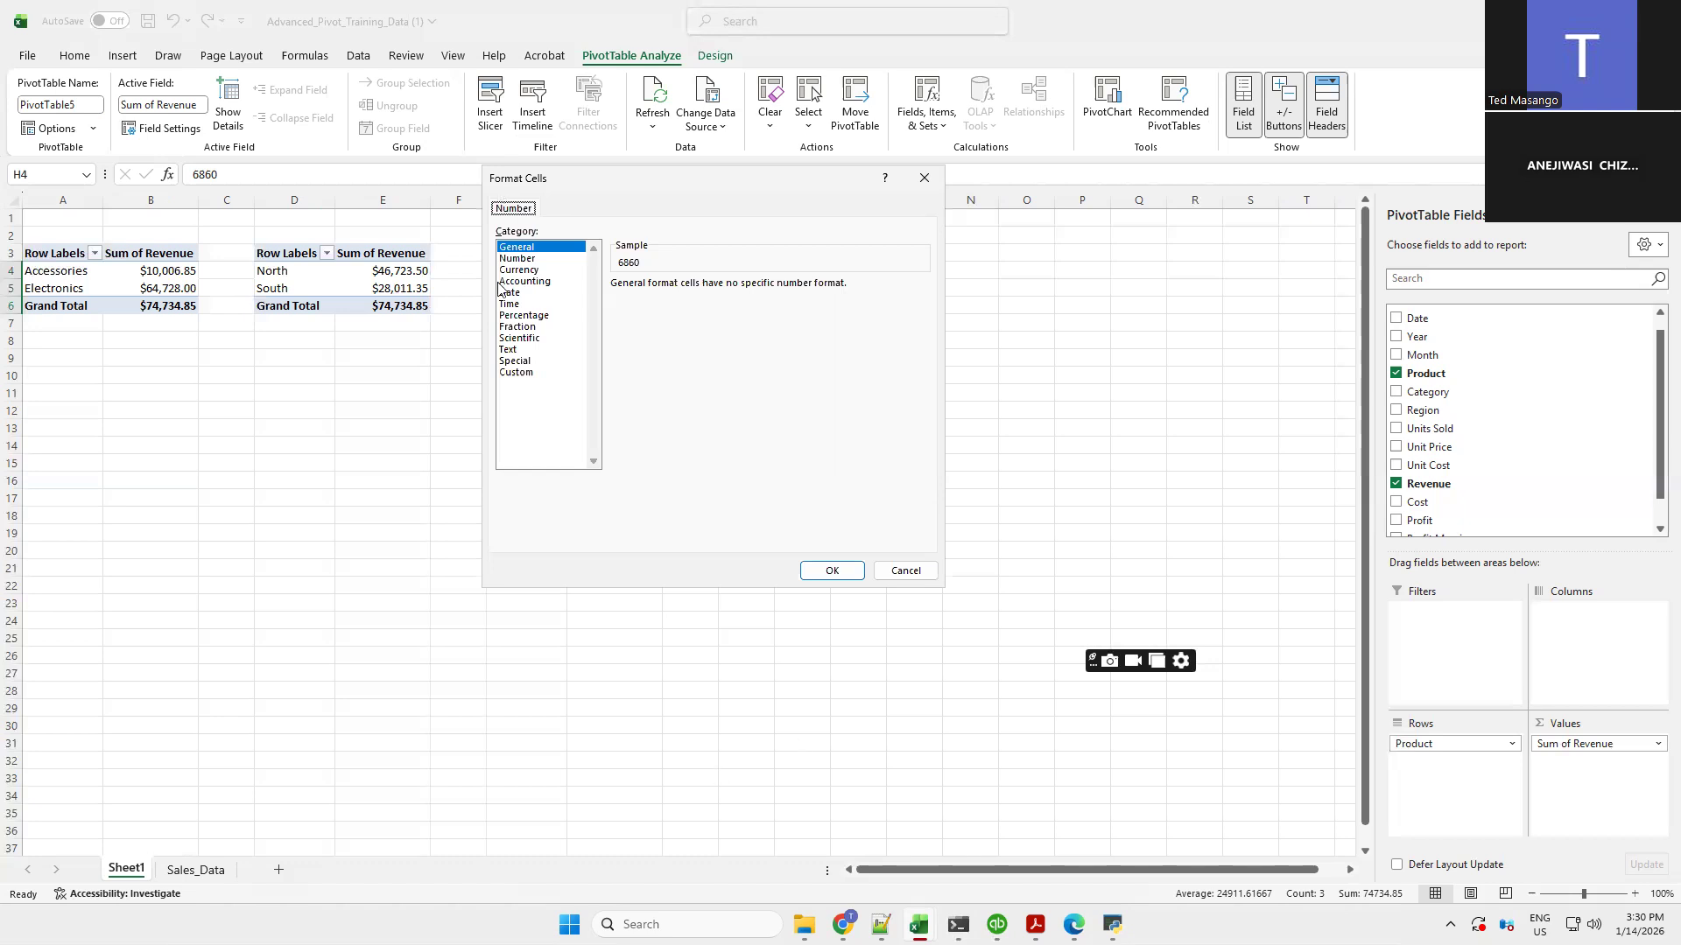
pyautogui.click(525, 272)
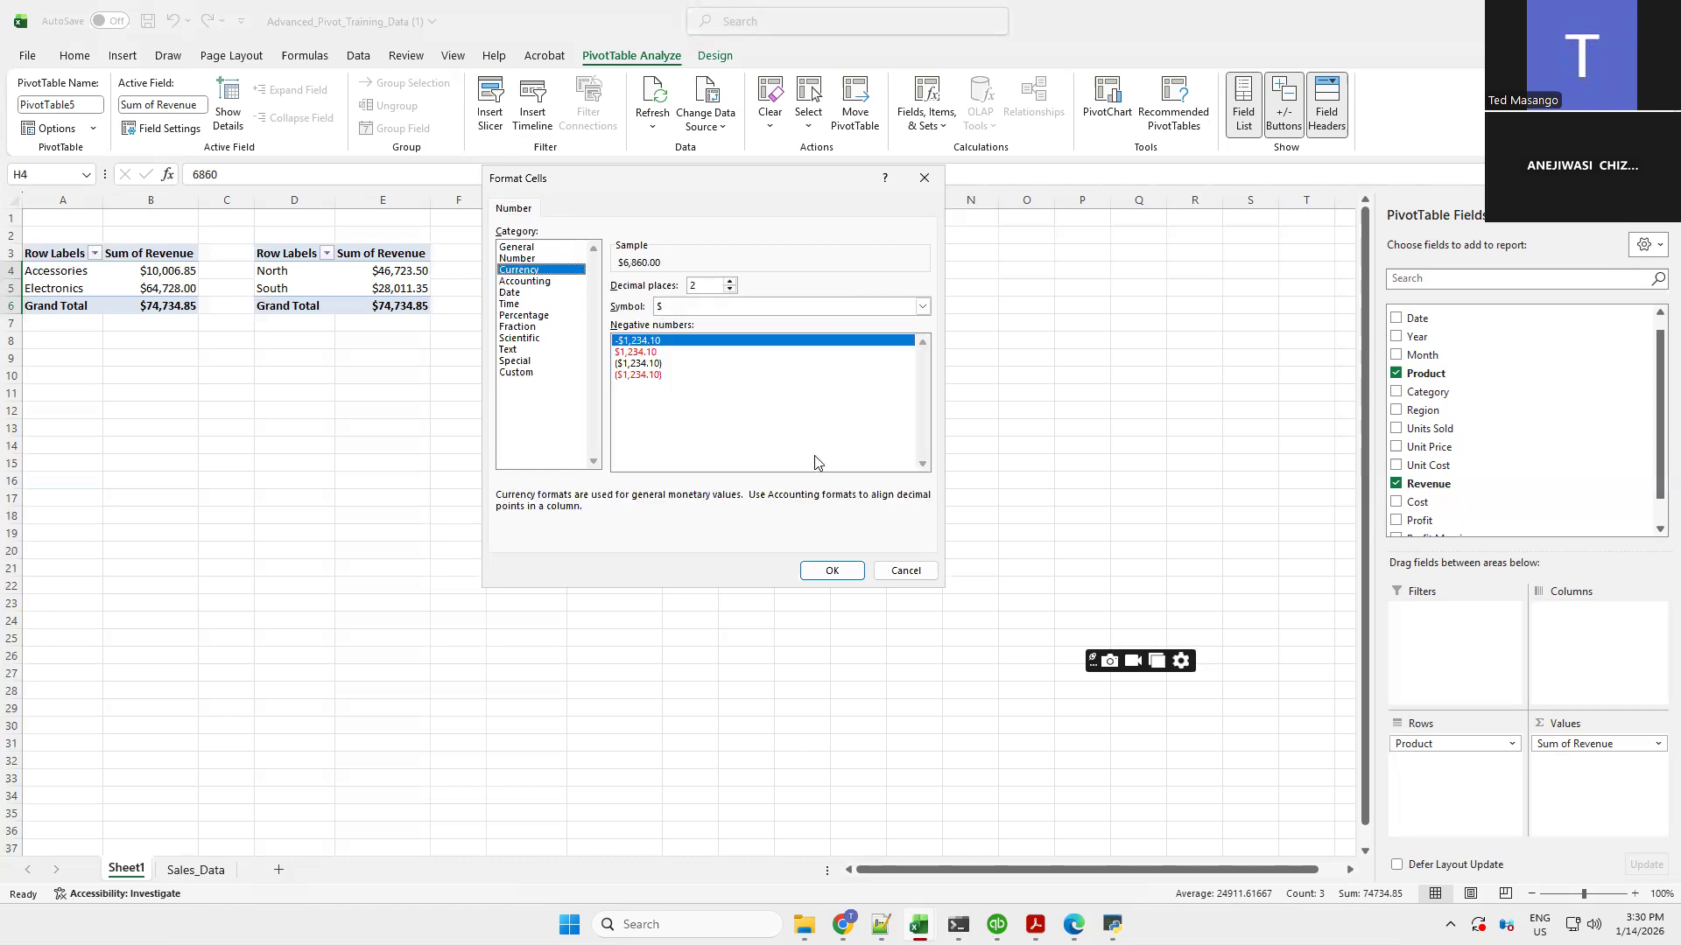
pyautogui.press('Return')
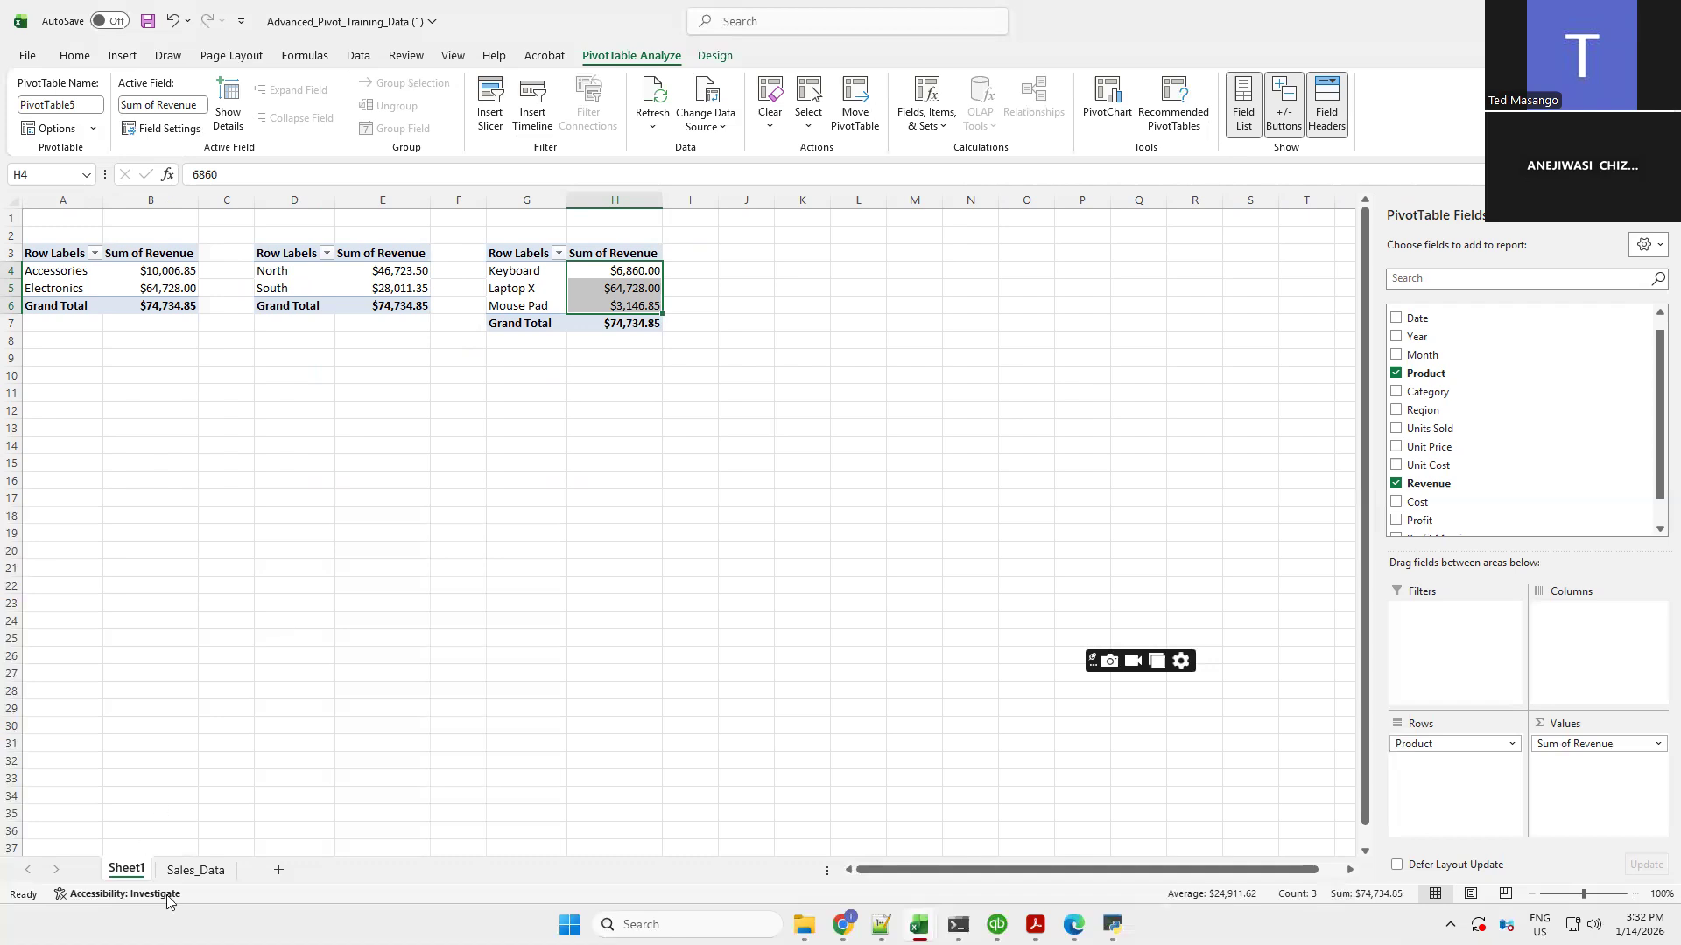
# Format the Profit column on Sales_Data with the Accounting number format showing two decimals
pyautogui.click(188, 871)
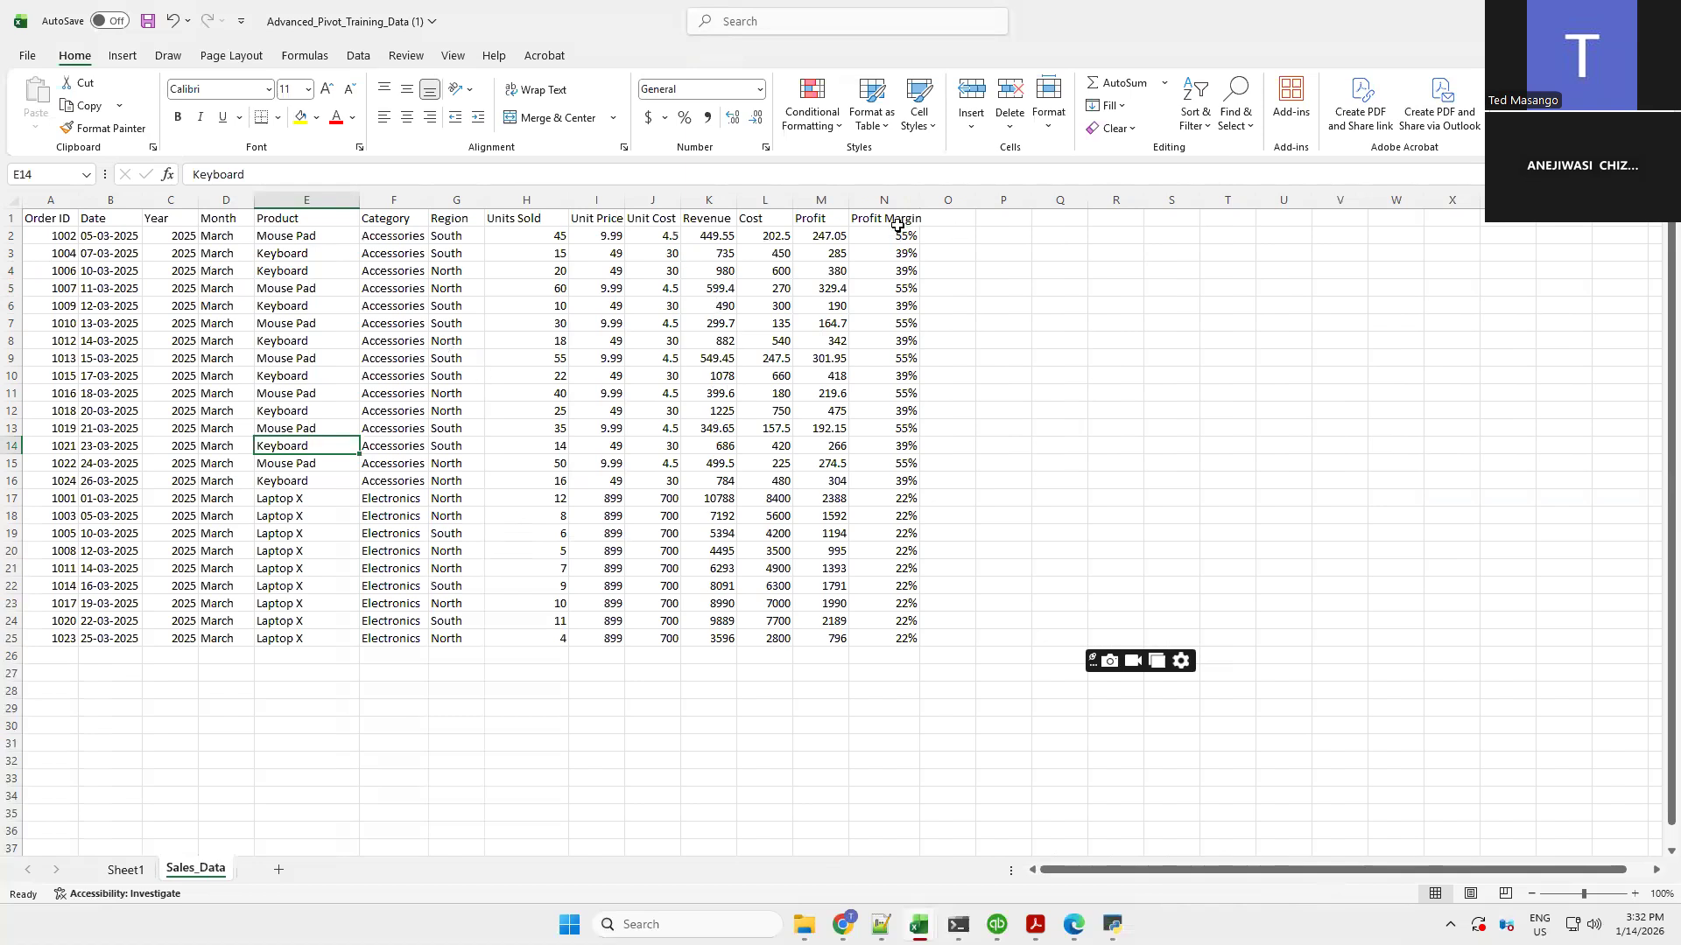
pyautogui.click(820, 199)
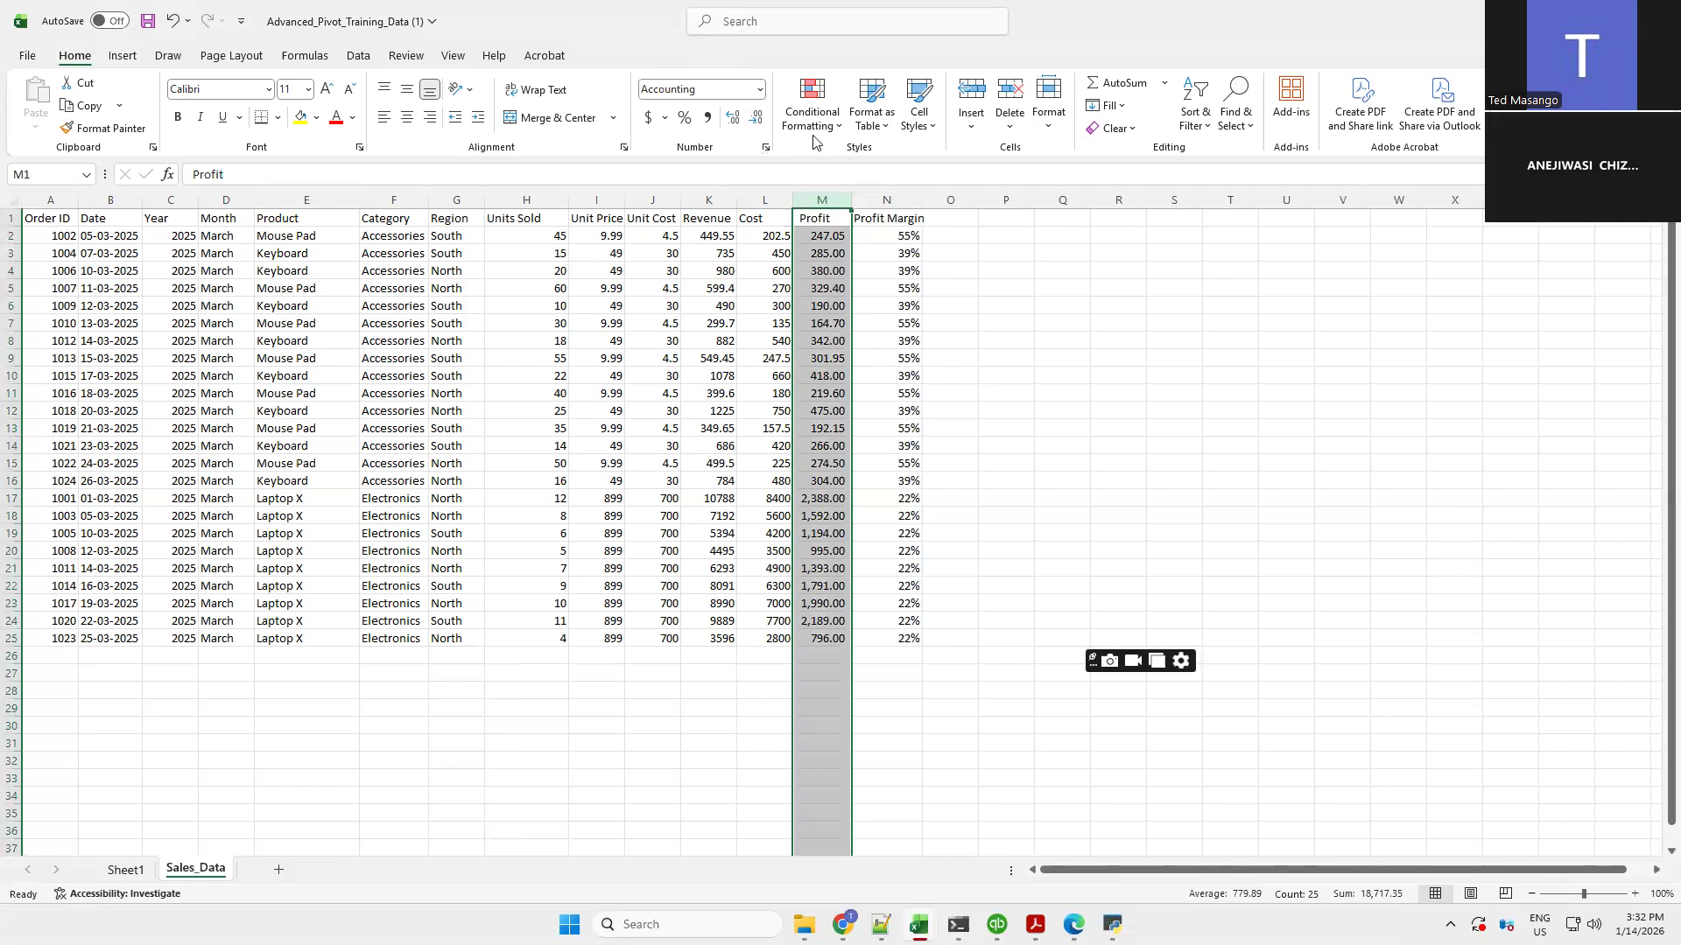
pyautogui.click(396, 426)
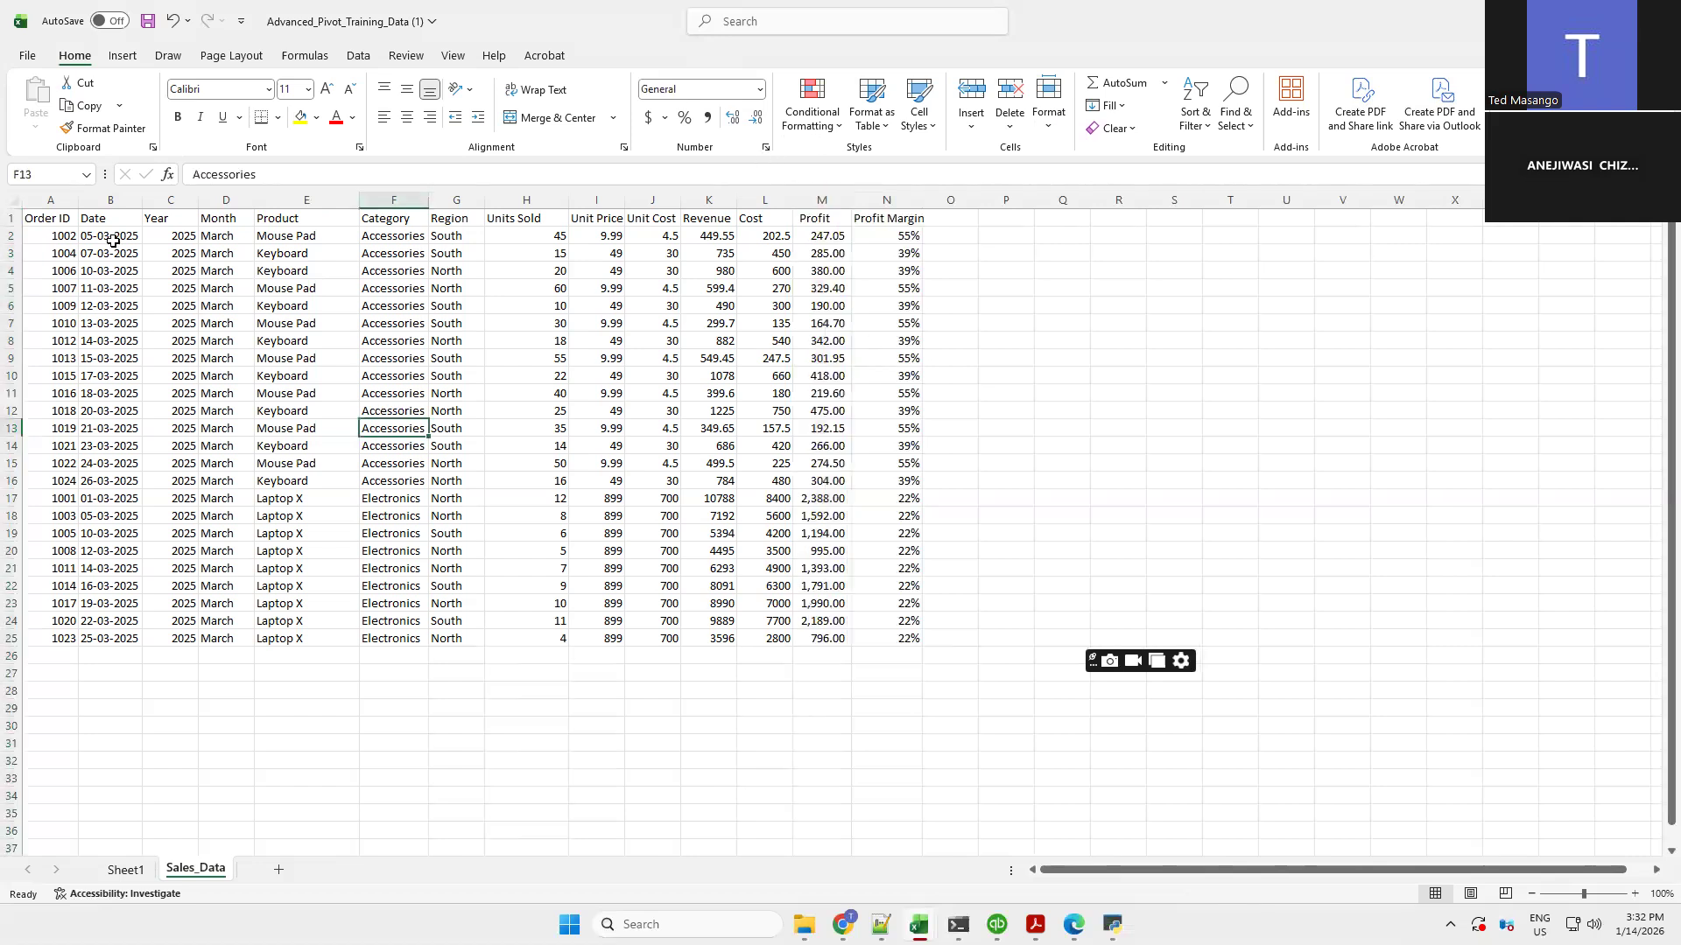
# Insert a fourth PivotTable from Sales_Data!$A$1:$N$25 on the existing Sheet1 at cell A10
pyautogui.click(125, 58)
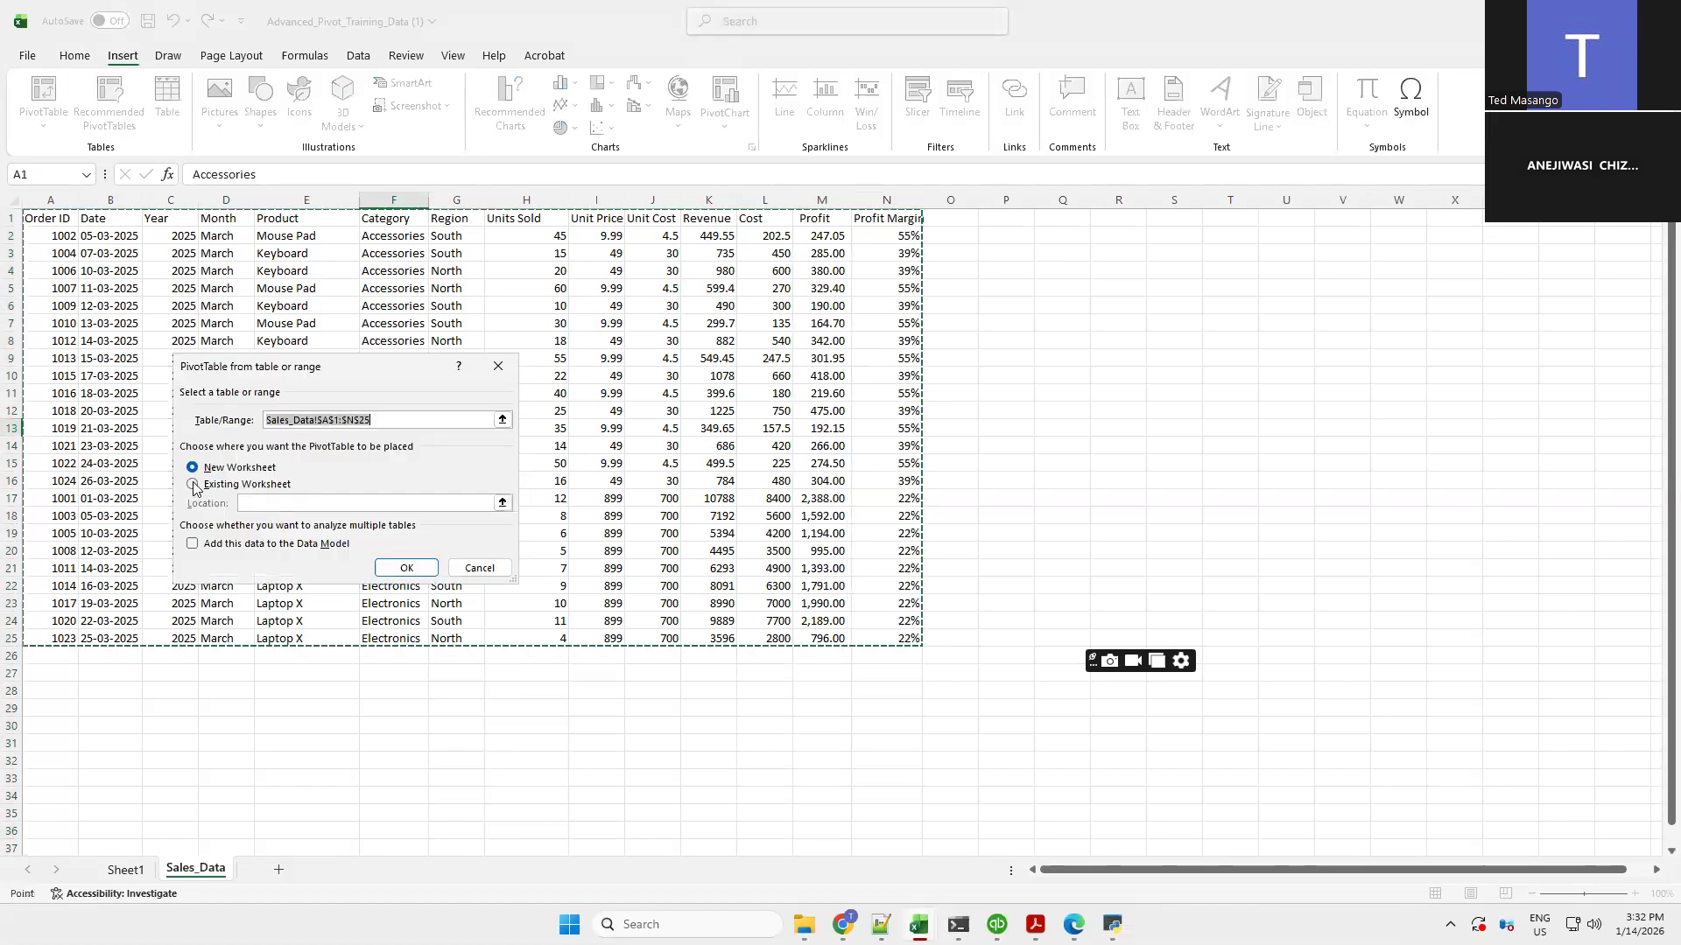
pyautogui.click(214, 487)
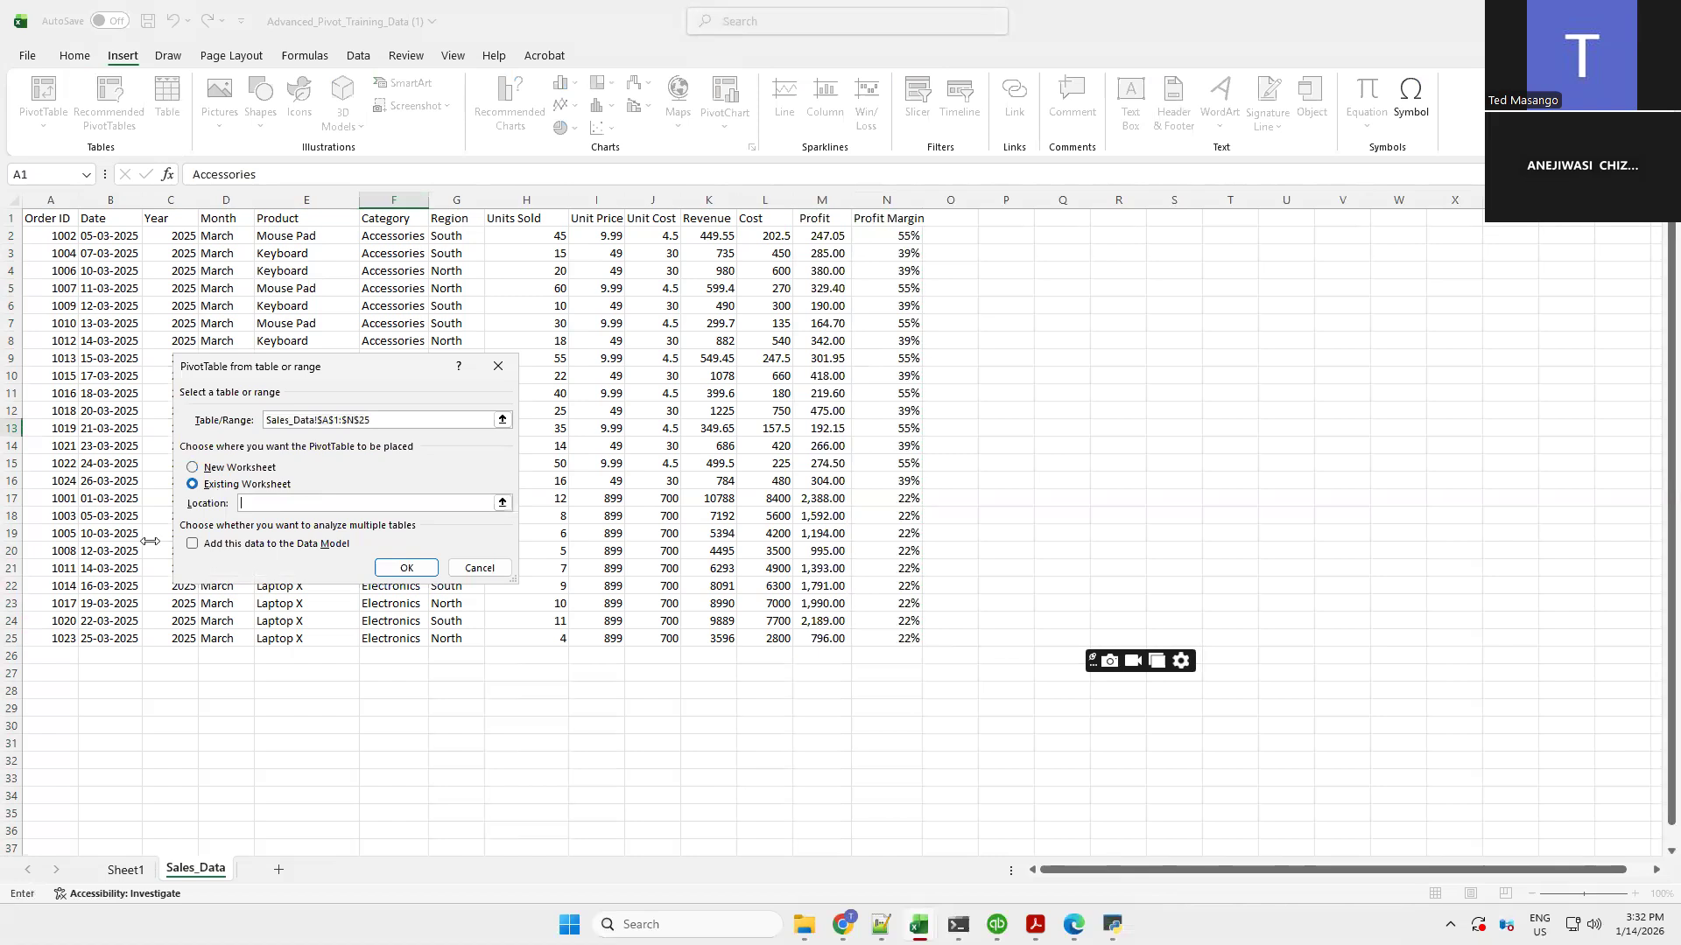
pyautogui.click(127, 871)
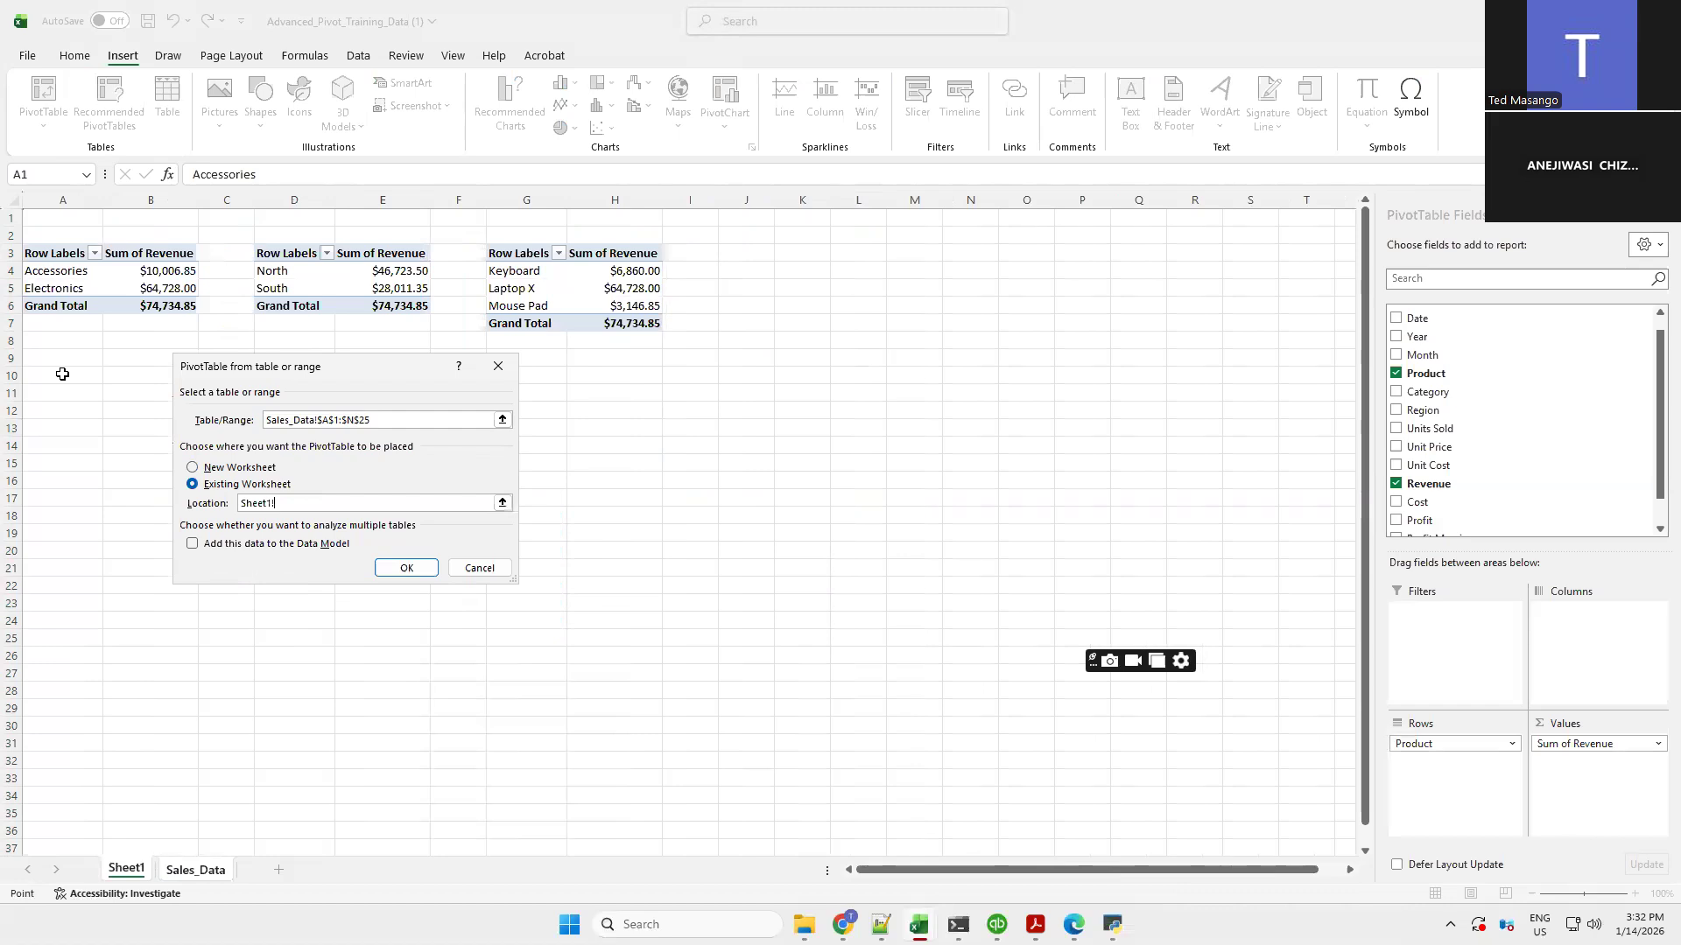
pyautogui.click(55, 379)
pyautogui.click(1657, 528)
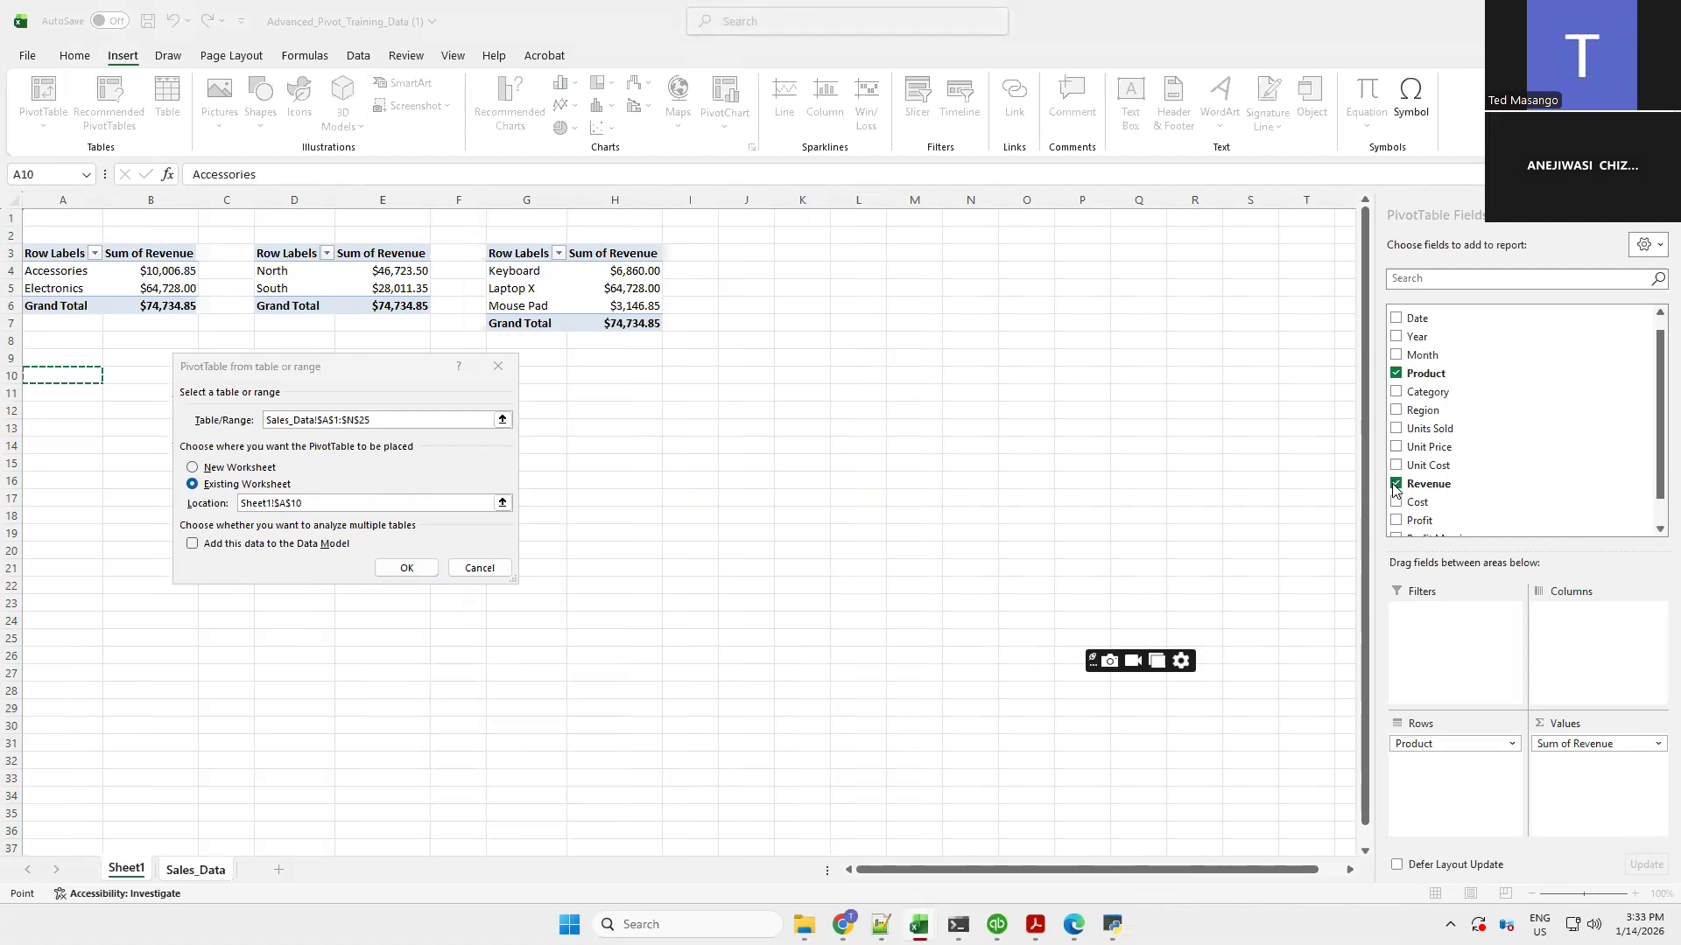
pyautogui.click(410, 569)
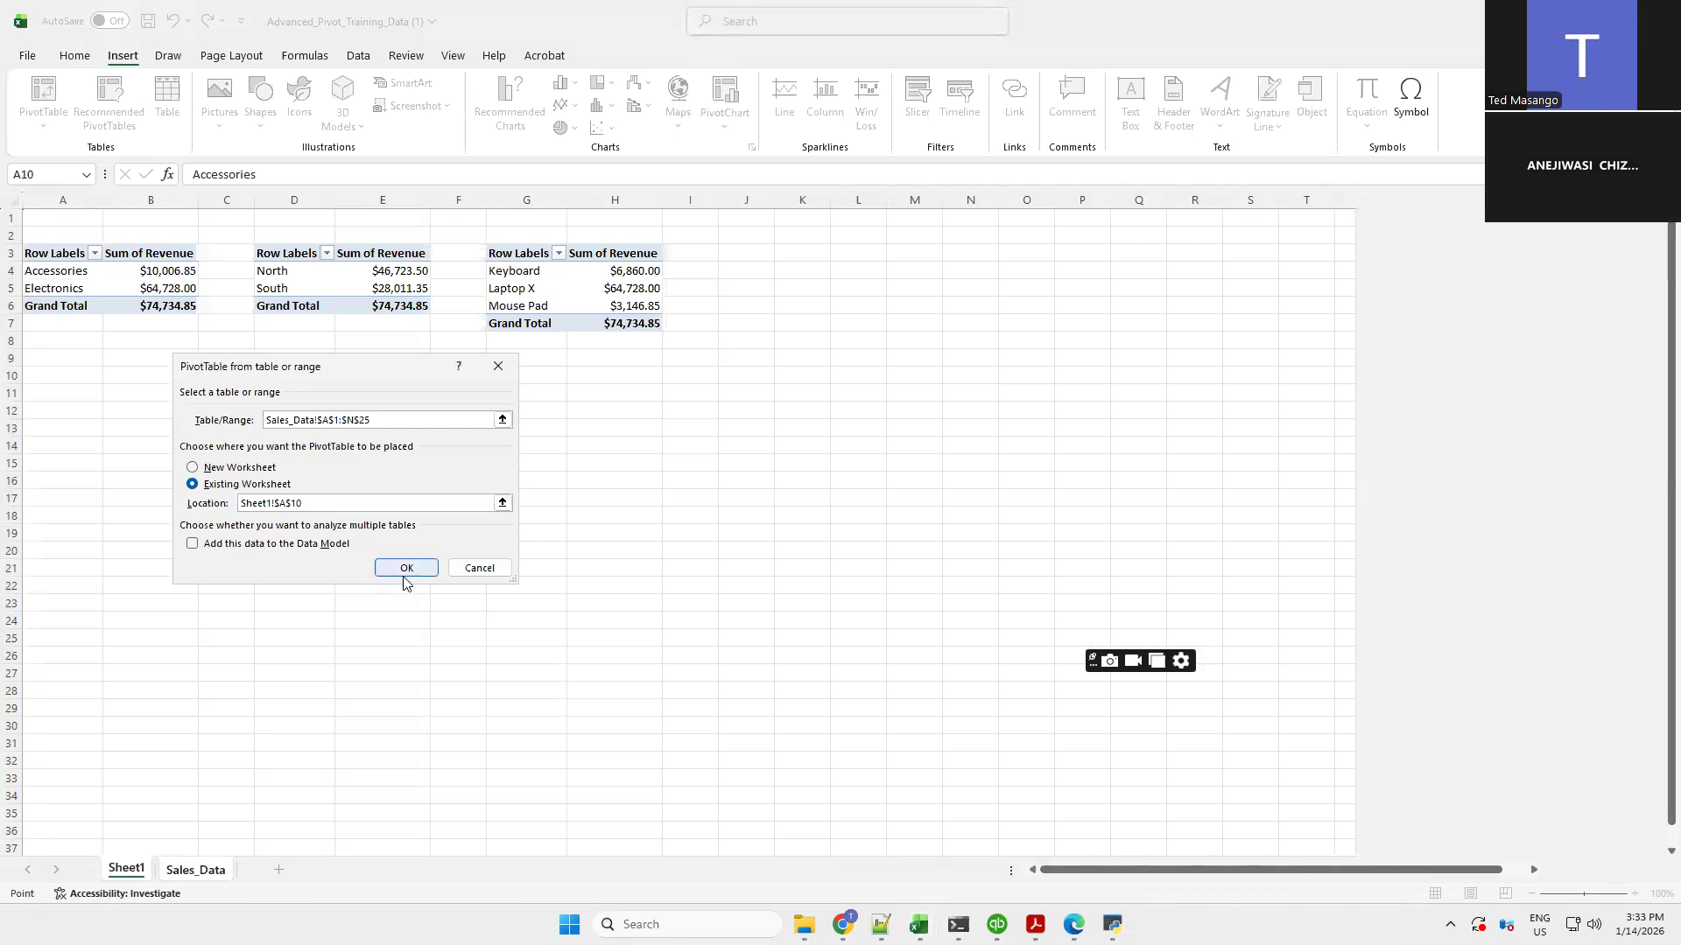
pyautogui.click(404, 573)
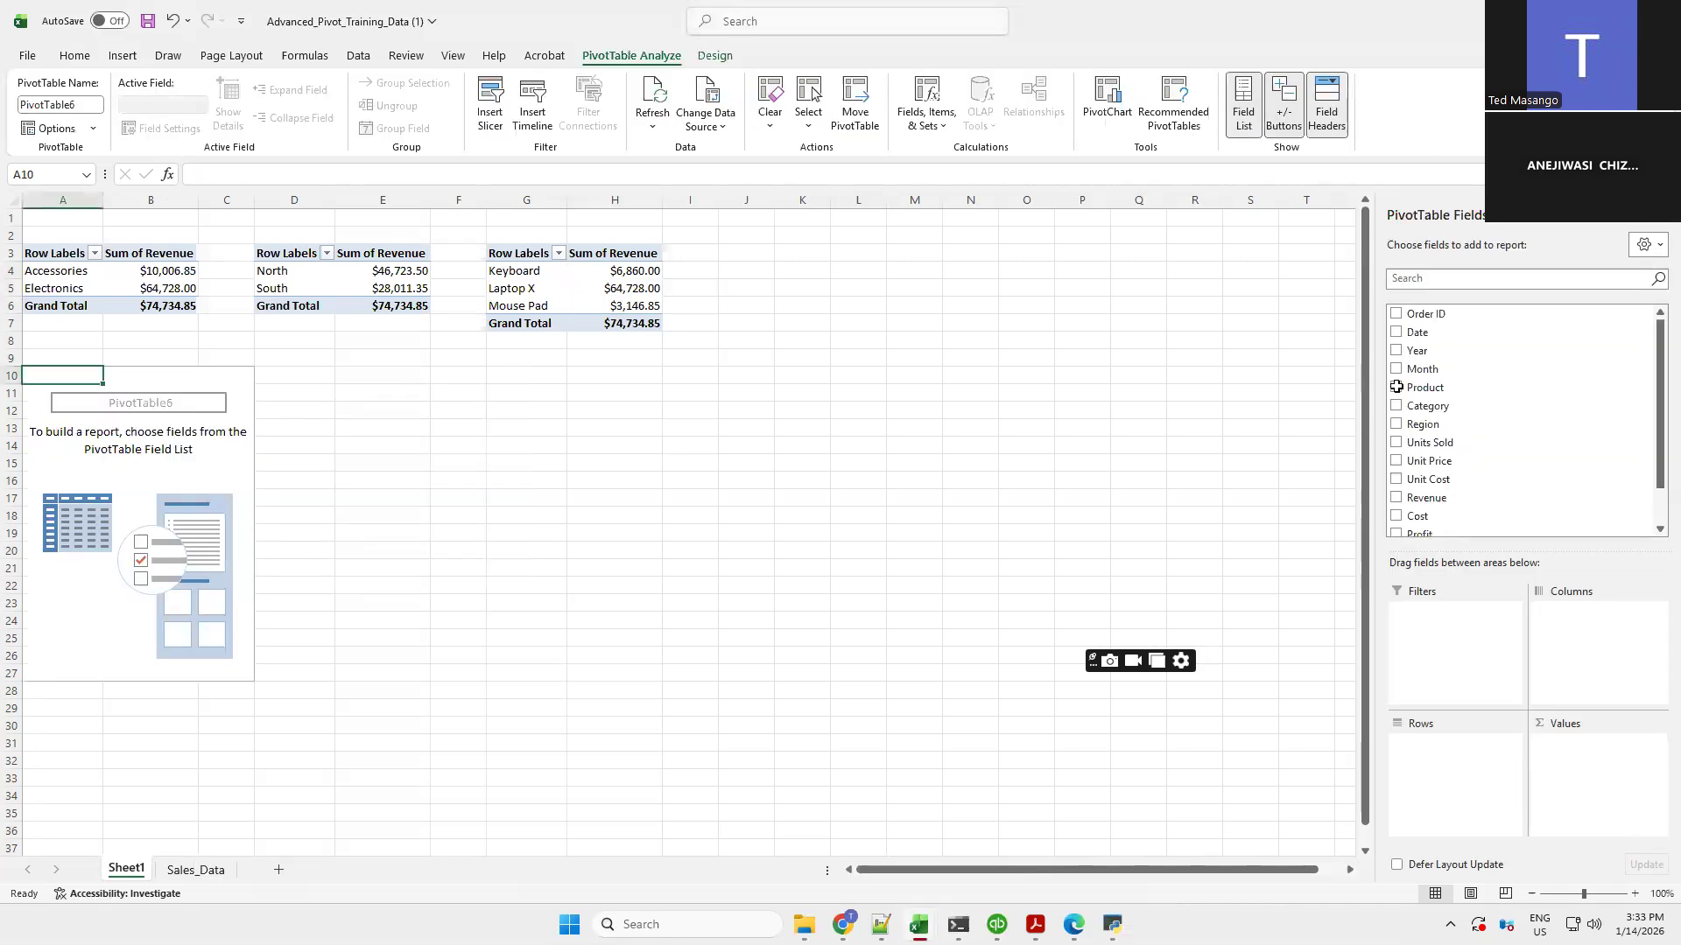
# Build the fourth PivotTable with Product as rows and Profit as the summed value
pyautogui.click(1398, 388)
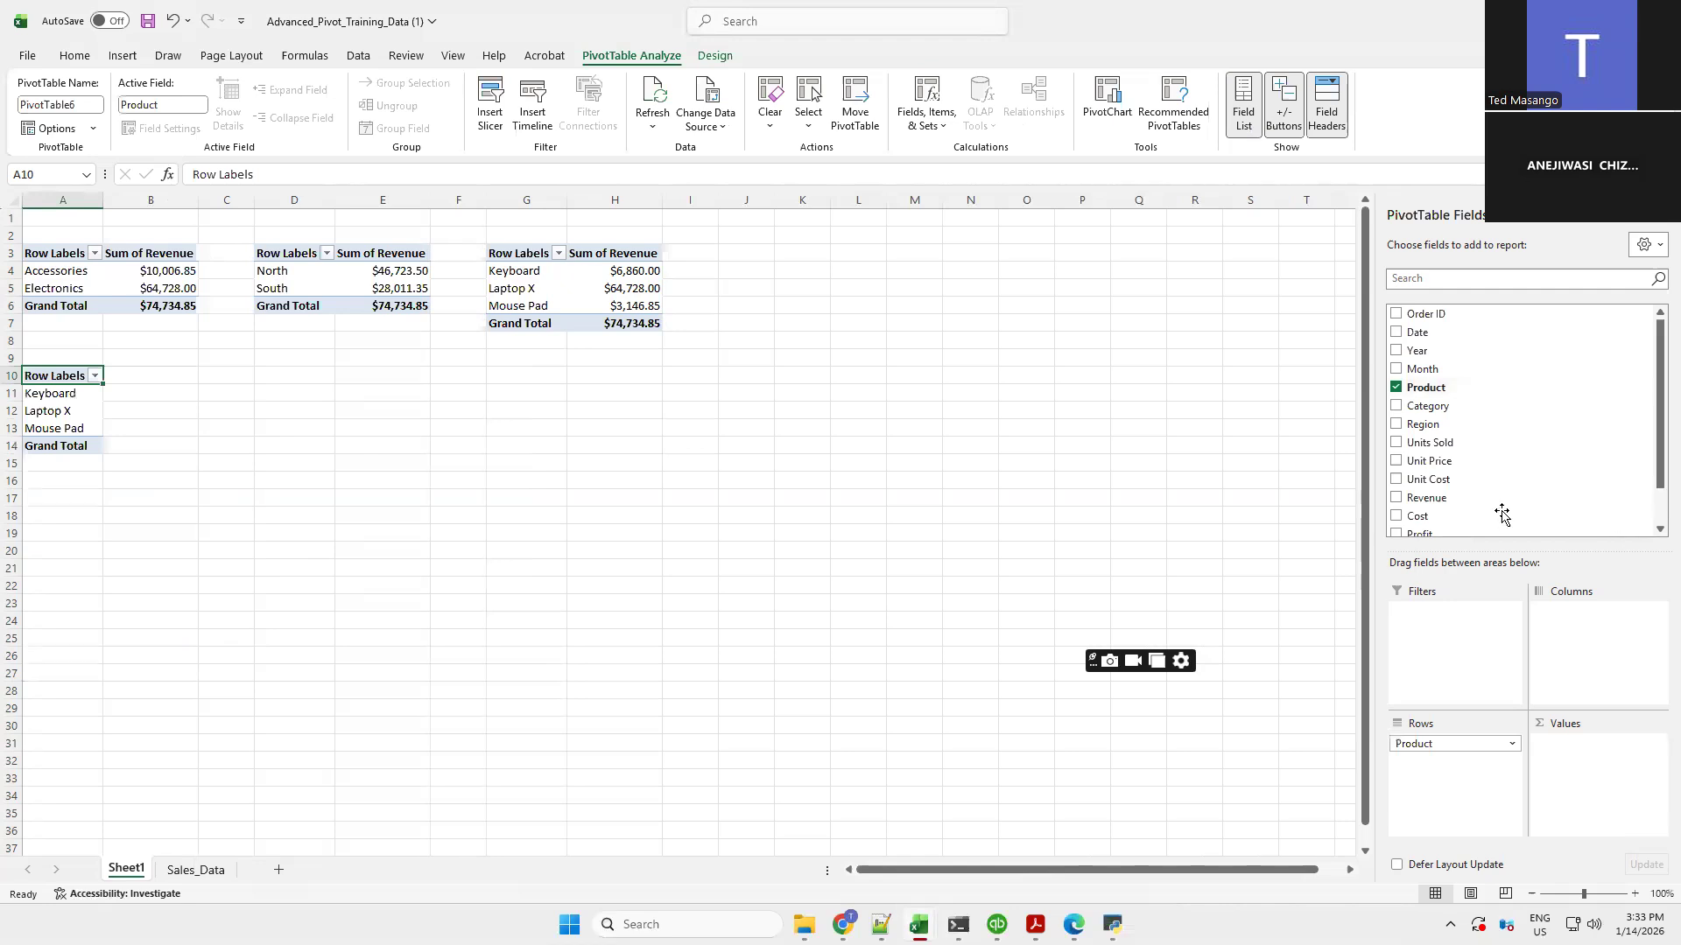
pyautogui.click(1657, 531)
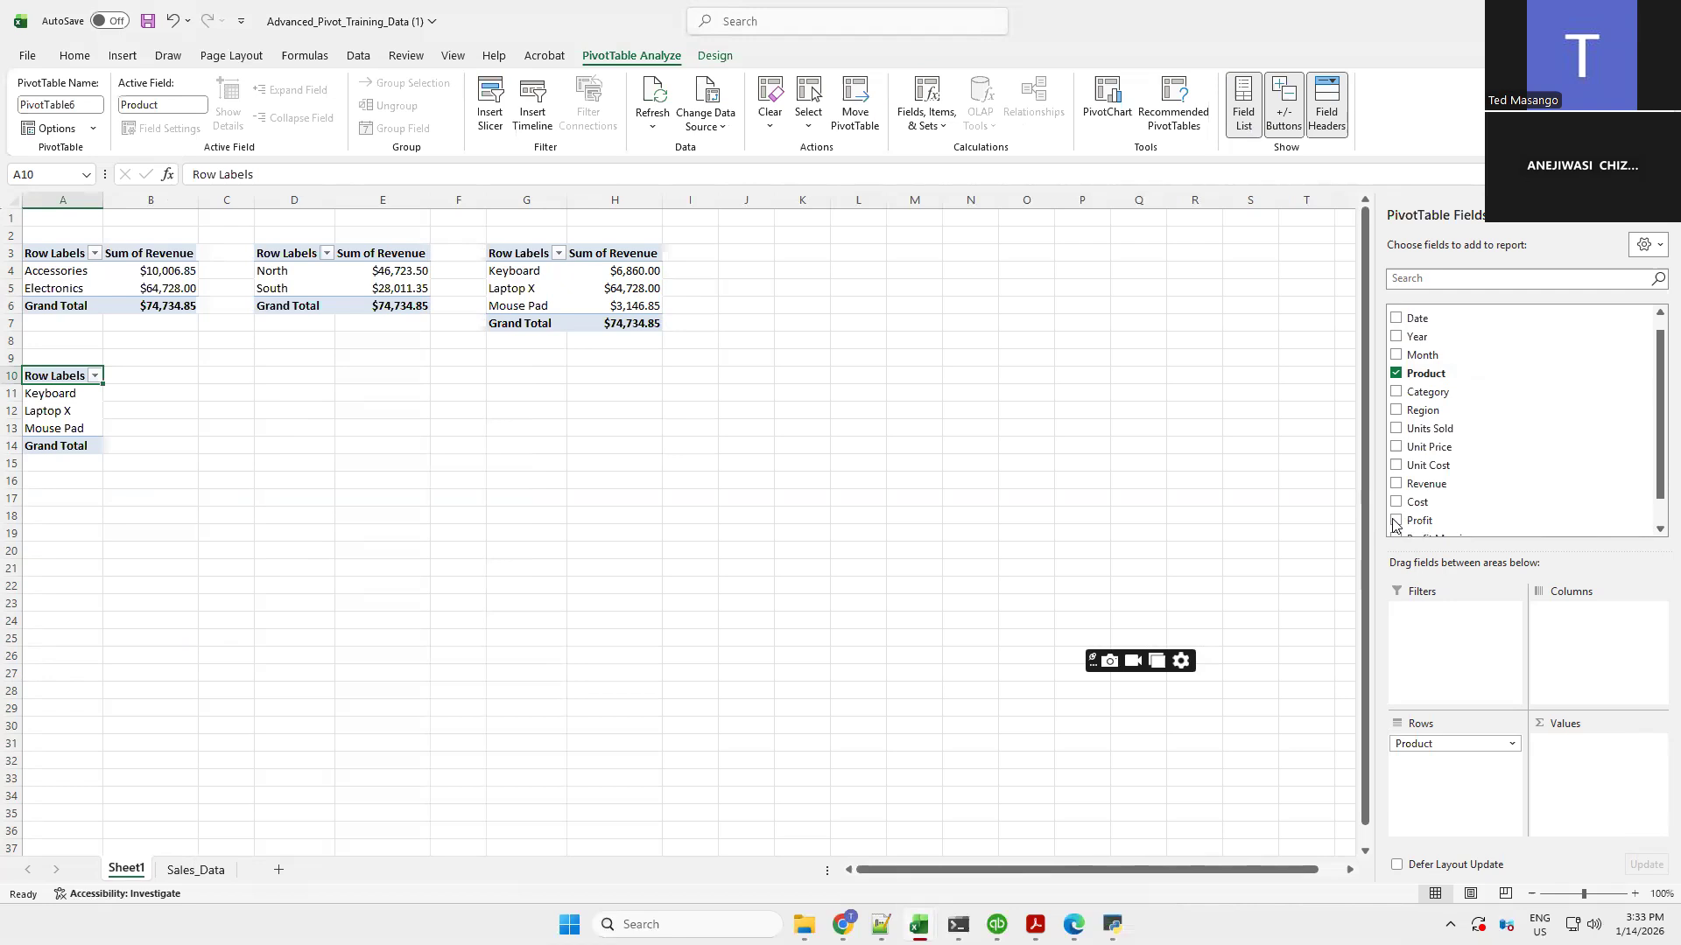
pyautogui.click(1395, 522)
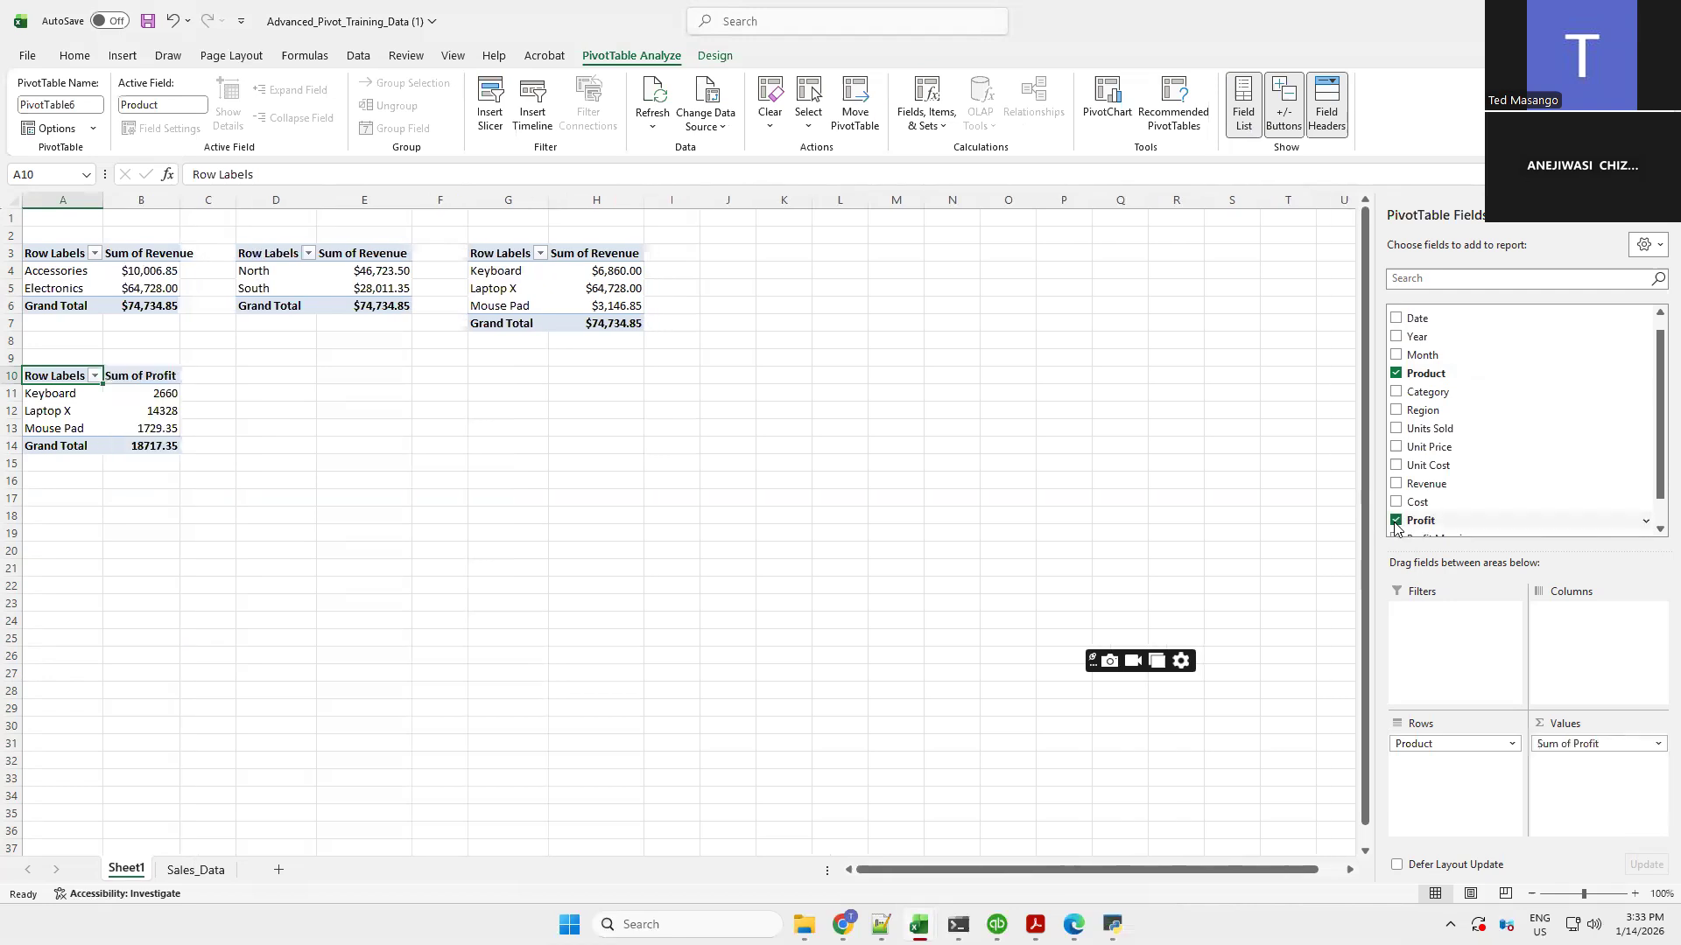
pyautogui.click(1654, 531)
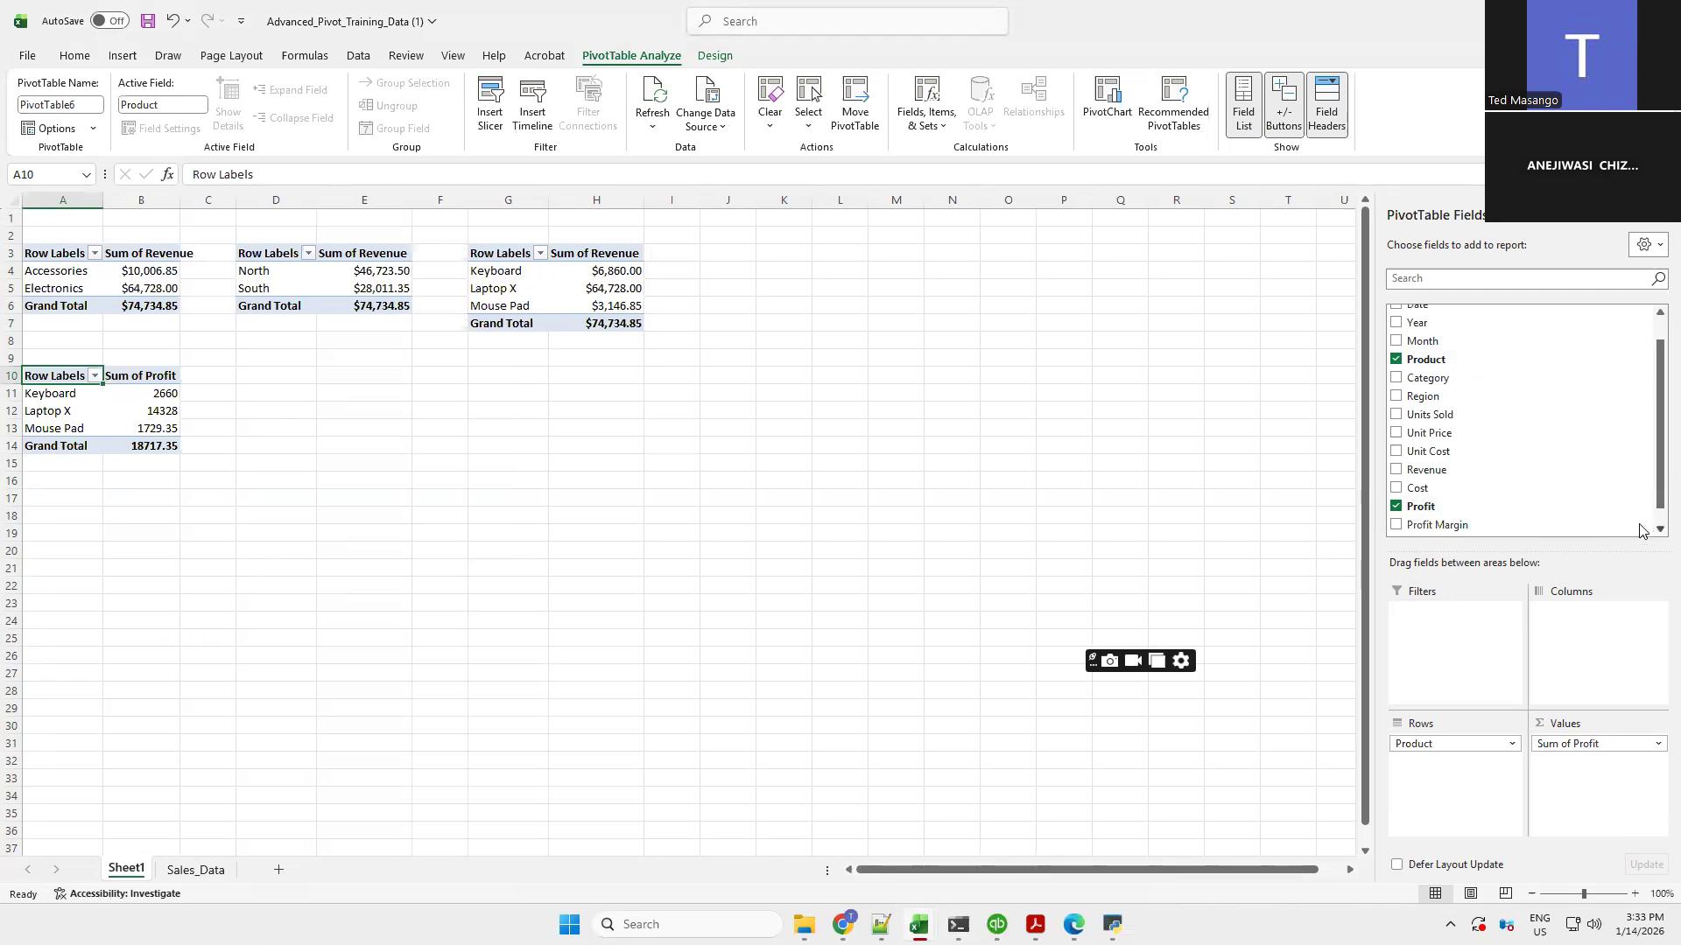
# Add Profit Margin to the fourth PivotTable's values and summarize it by Count
pyautogui.click(1397, 527)
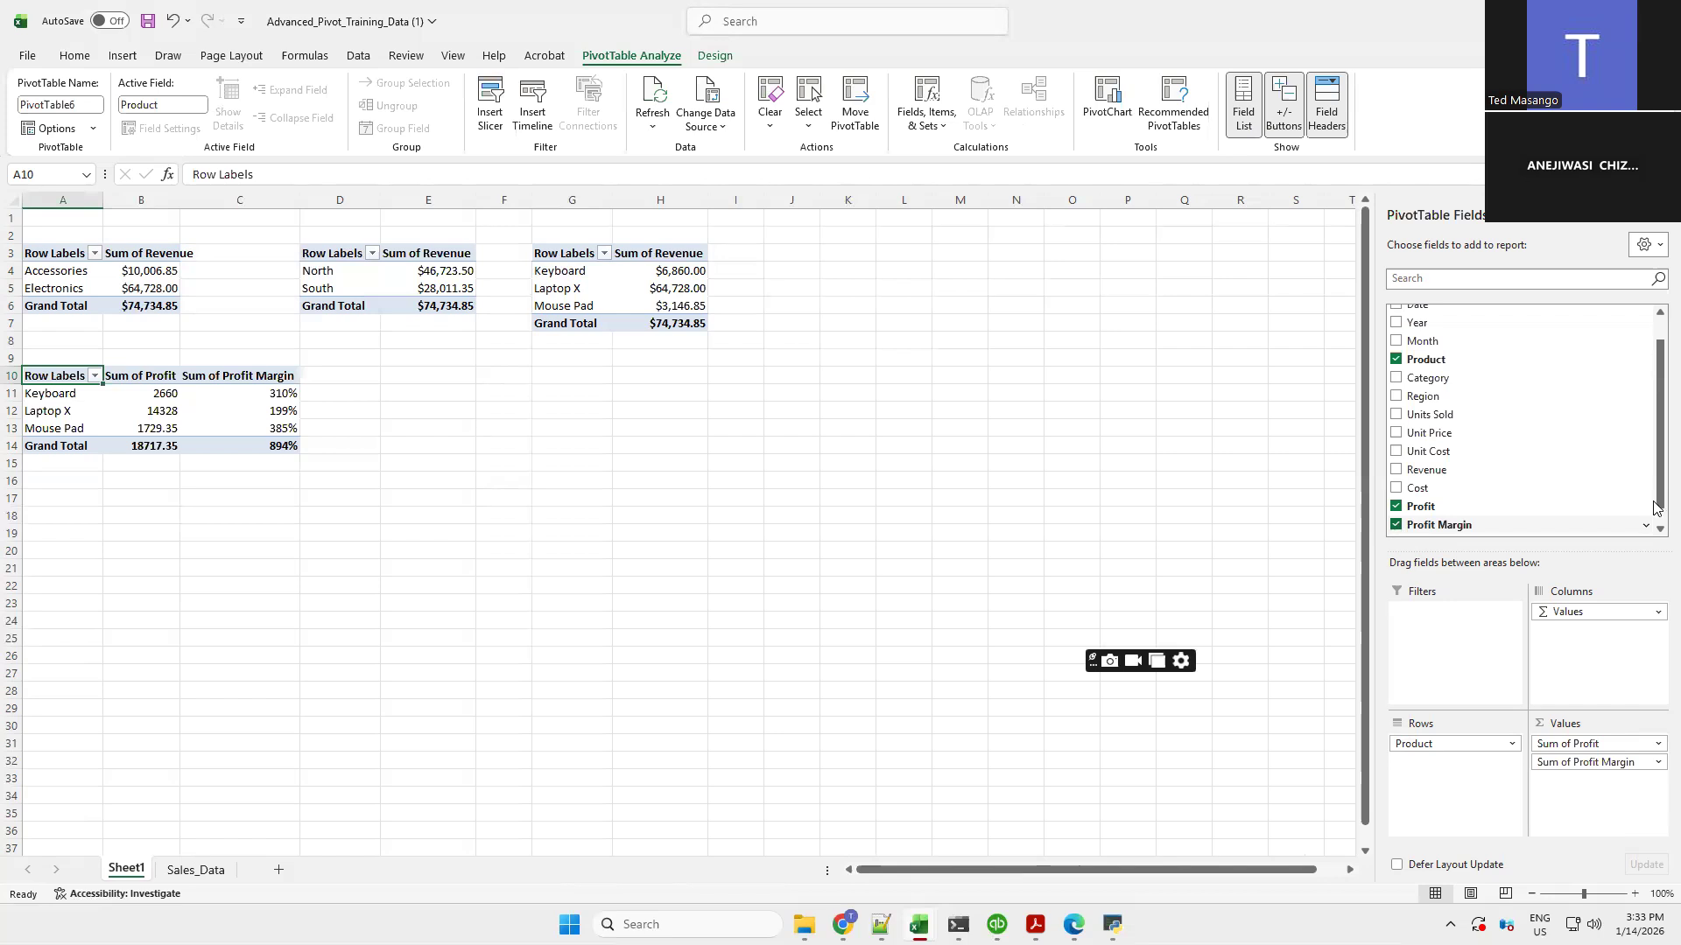
pyautogui.click(1654, 767)
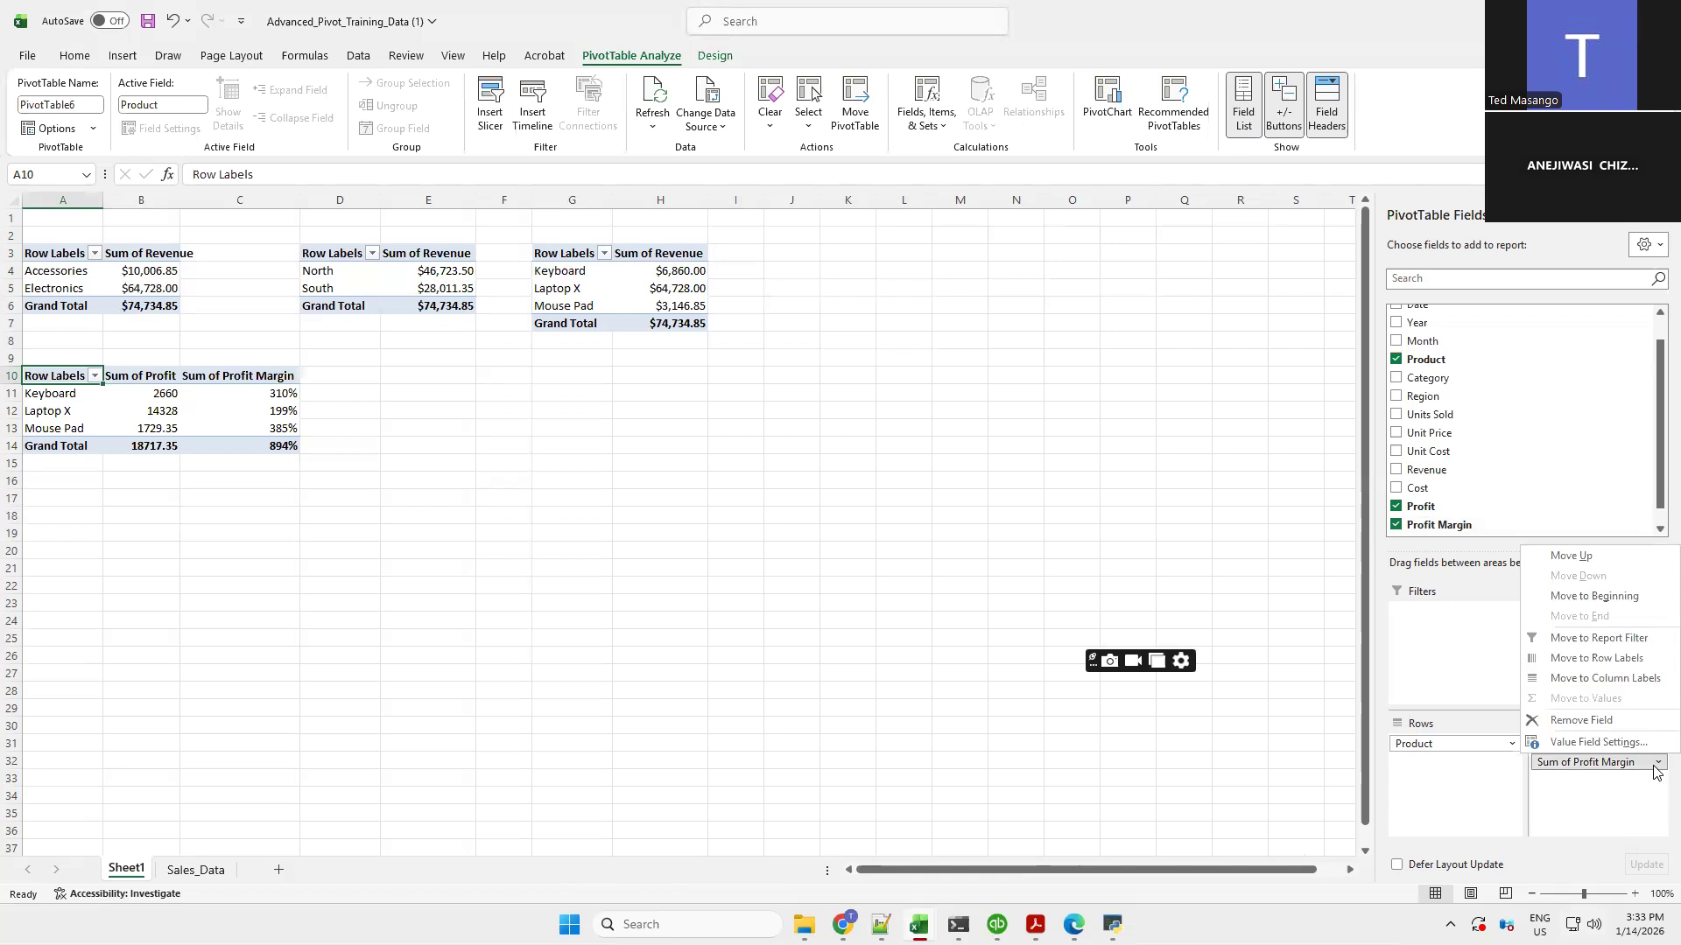
pyautogui.click(1580, 743)
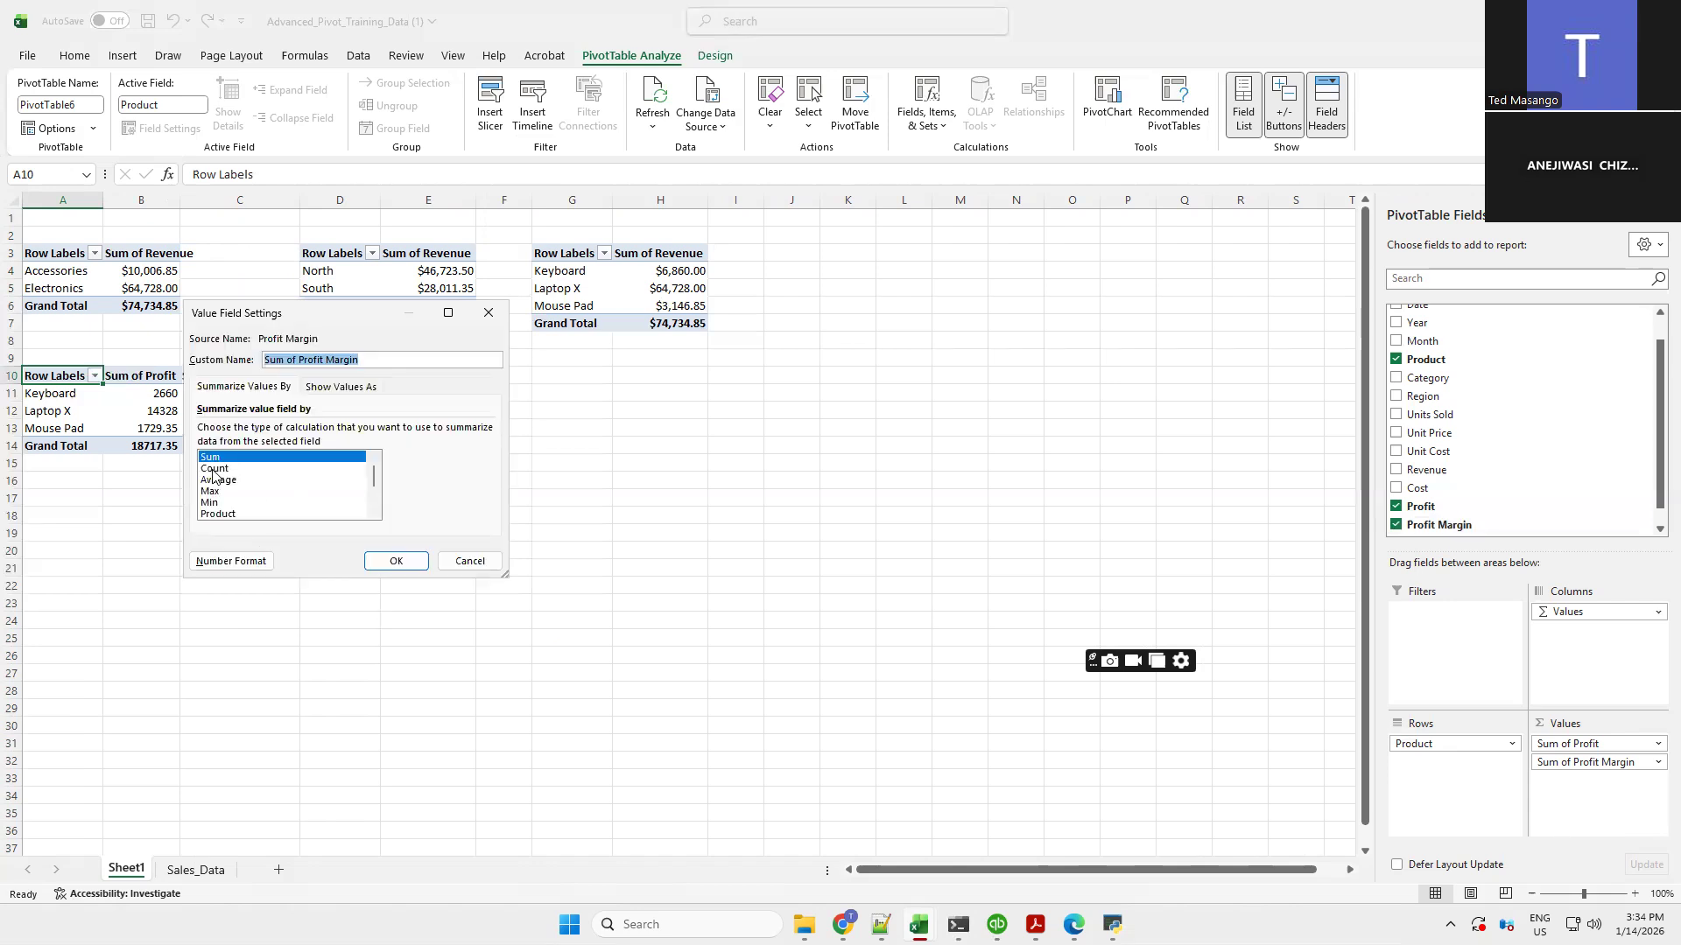
pyautogui.click(213, 470)
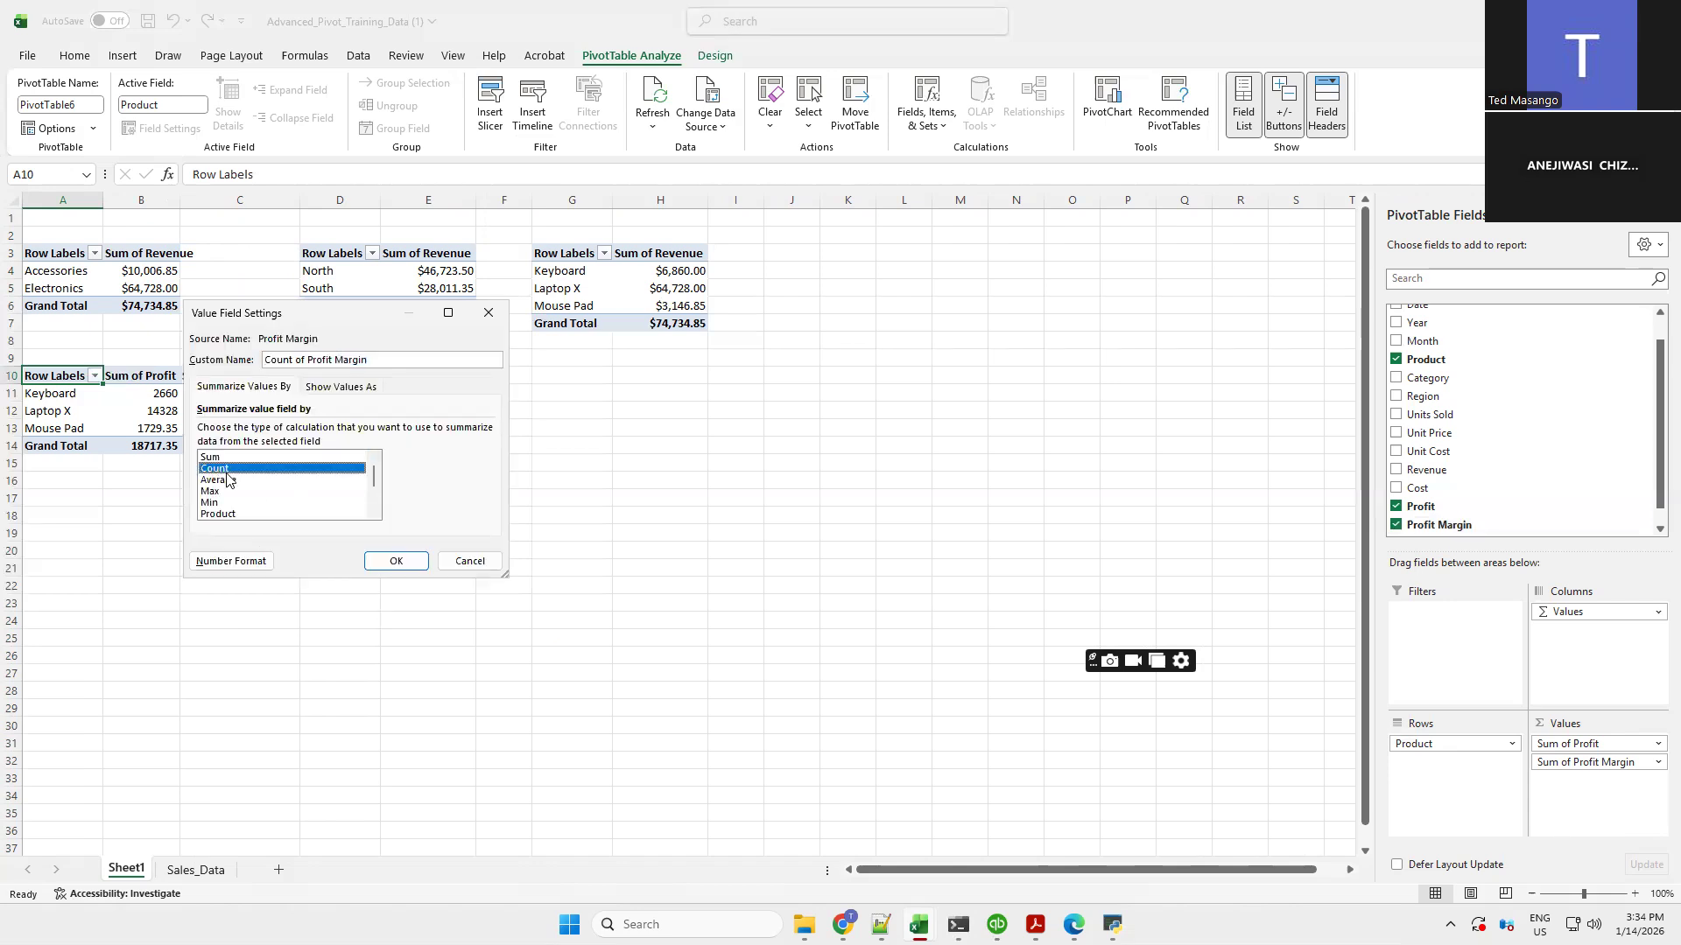
pyautogui.click(396, 560)
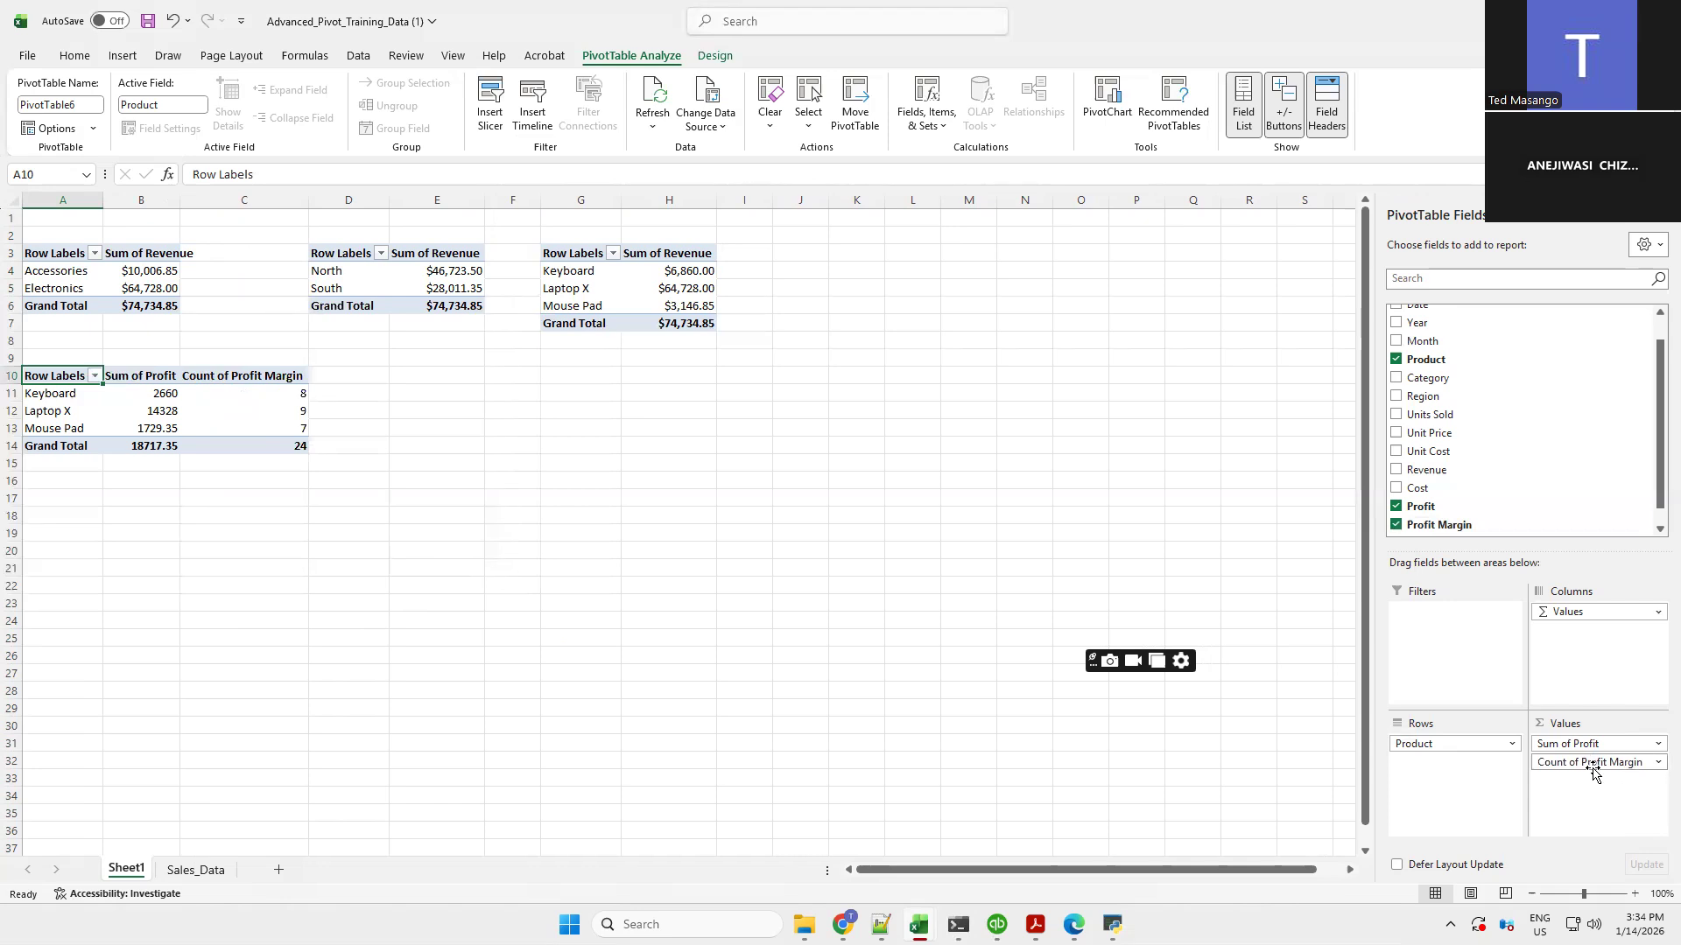
# Change the Profit Margin value field to summarize by Average instead
pyautogui.click(194, 870)
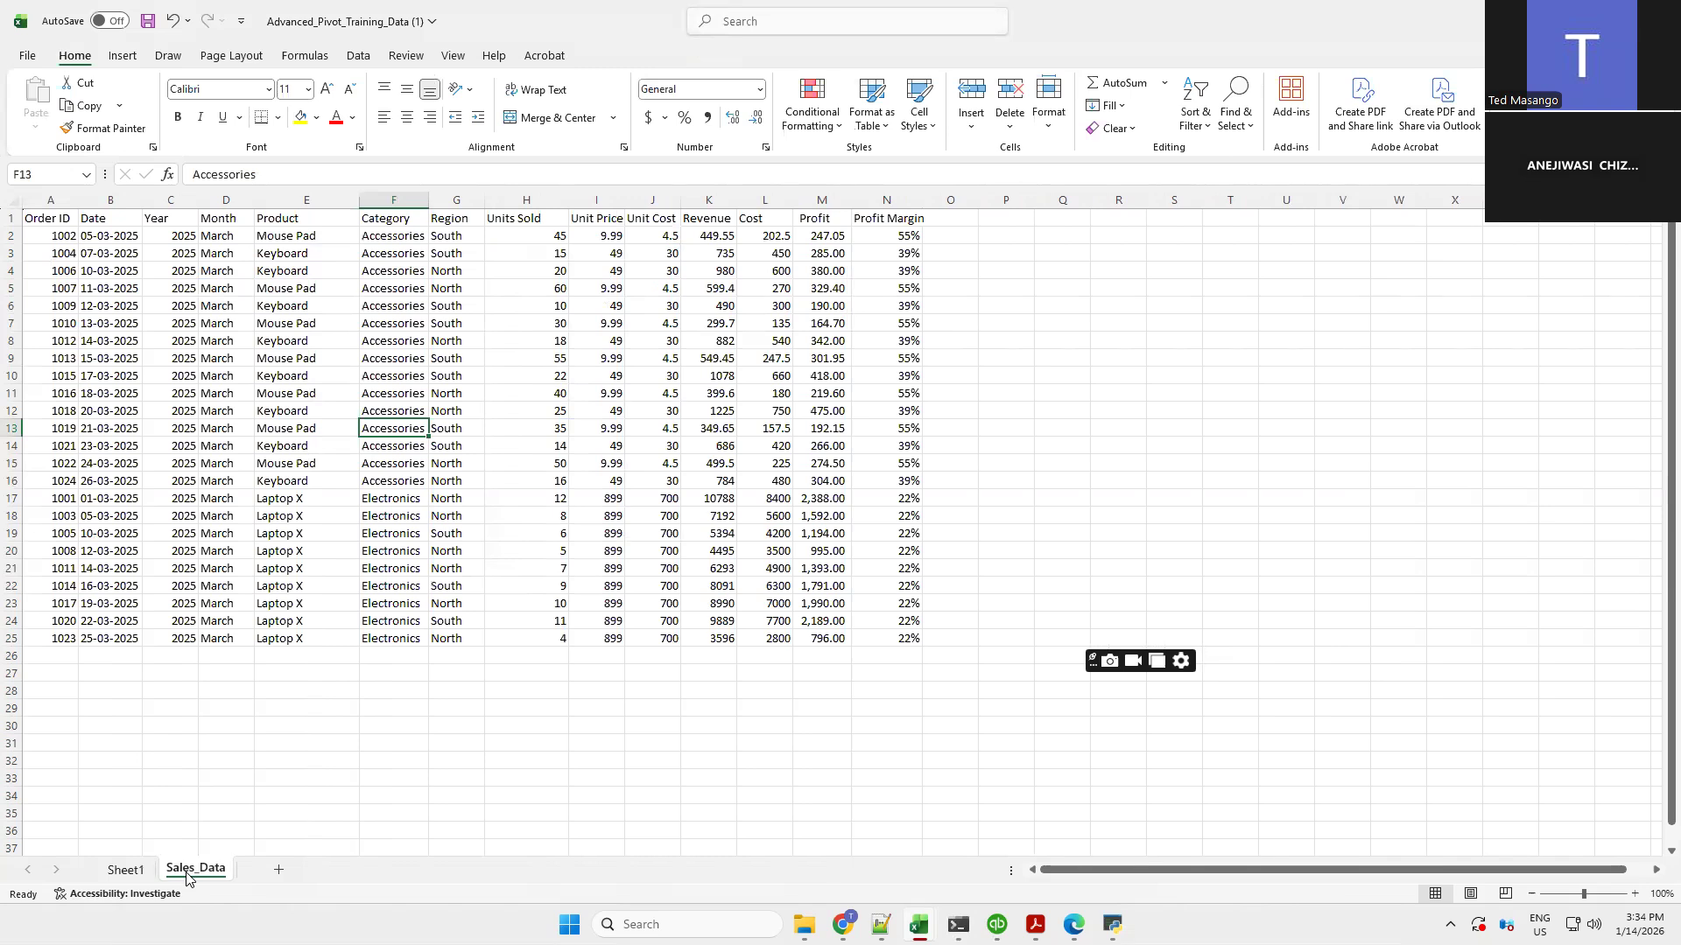
pyautogui.click(128, 870)
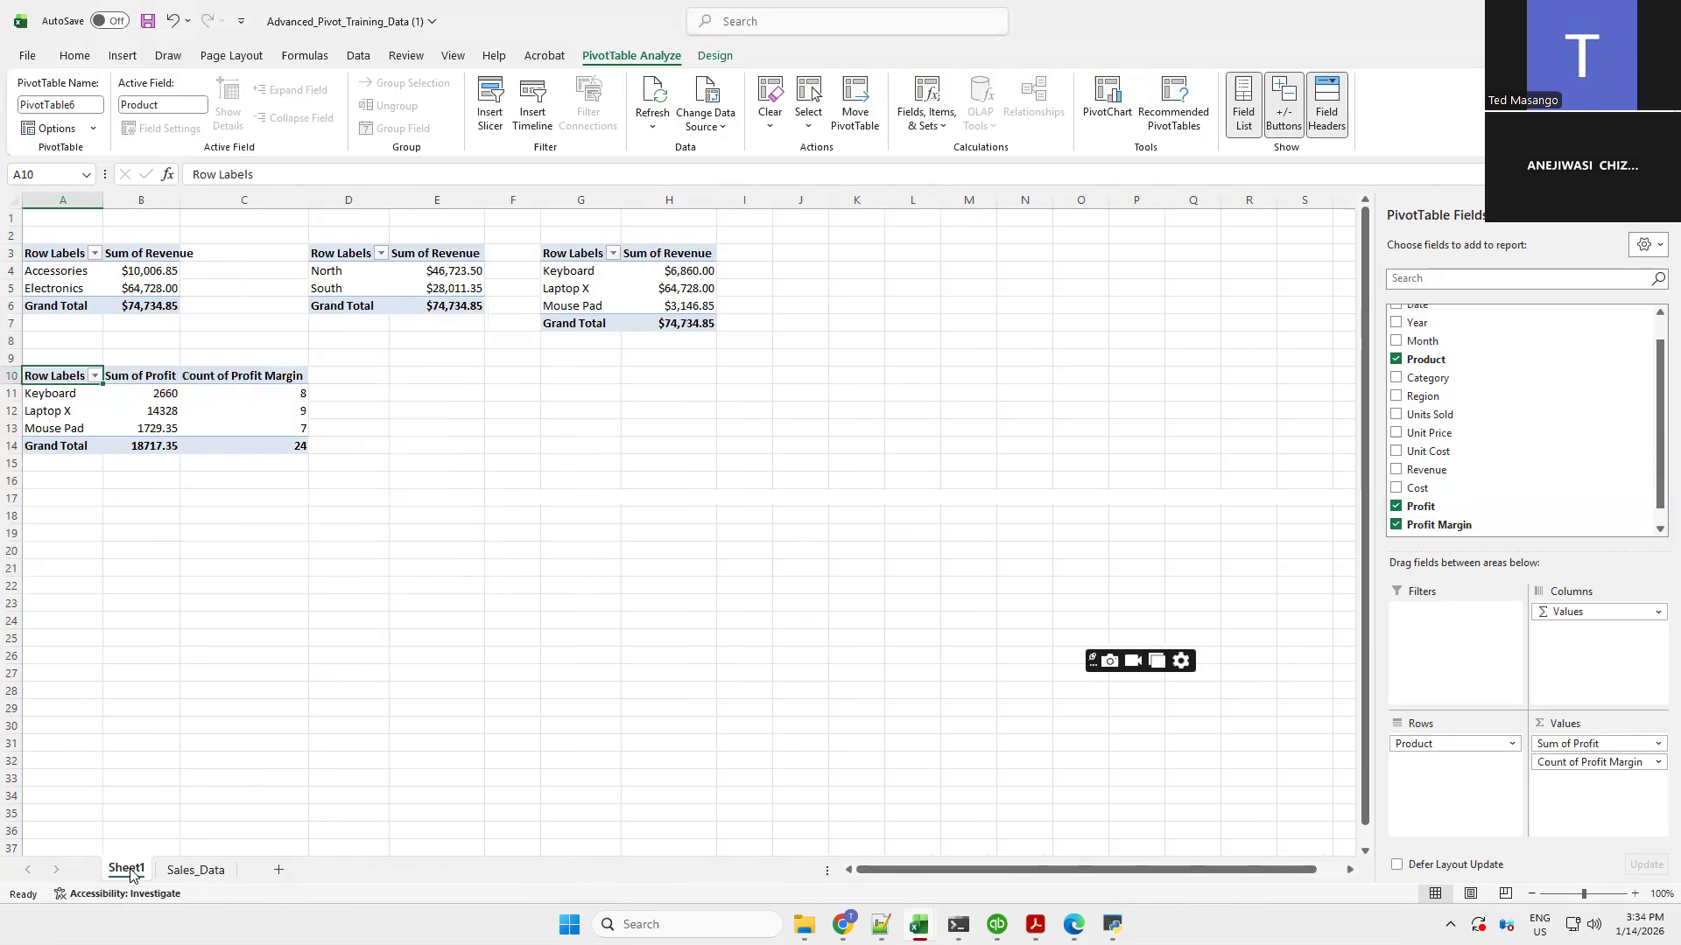
pyautogui.click(1656, 764)
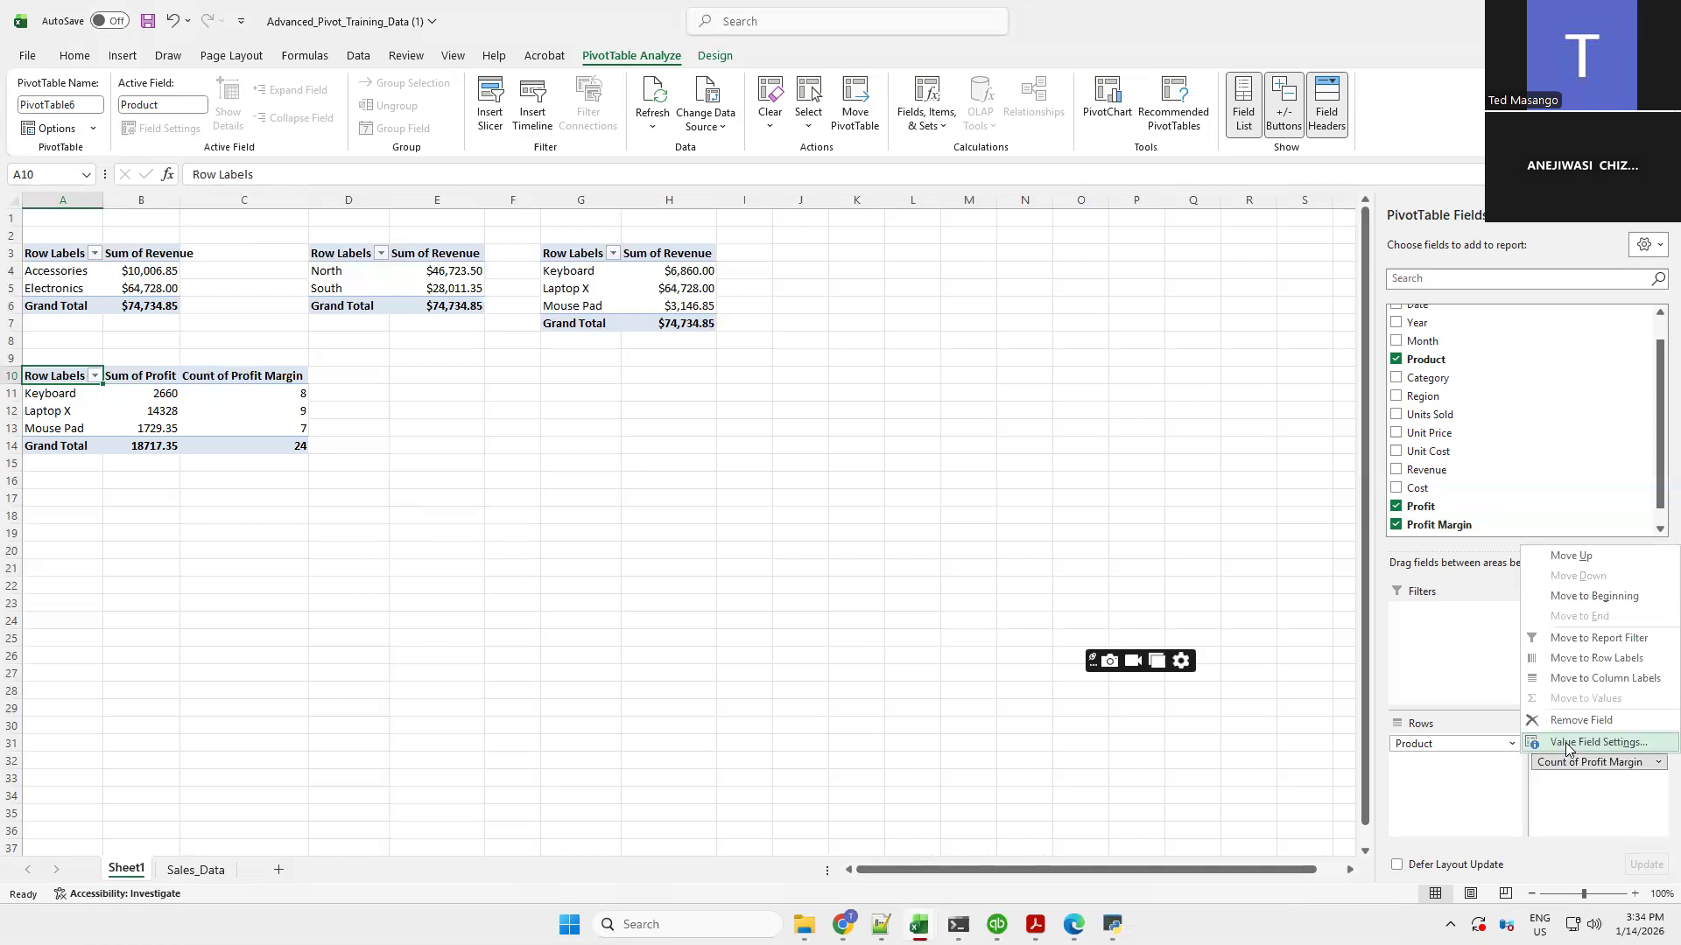
pyautogui.click(1566, 743)
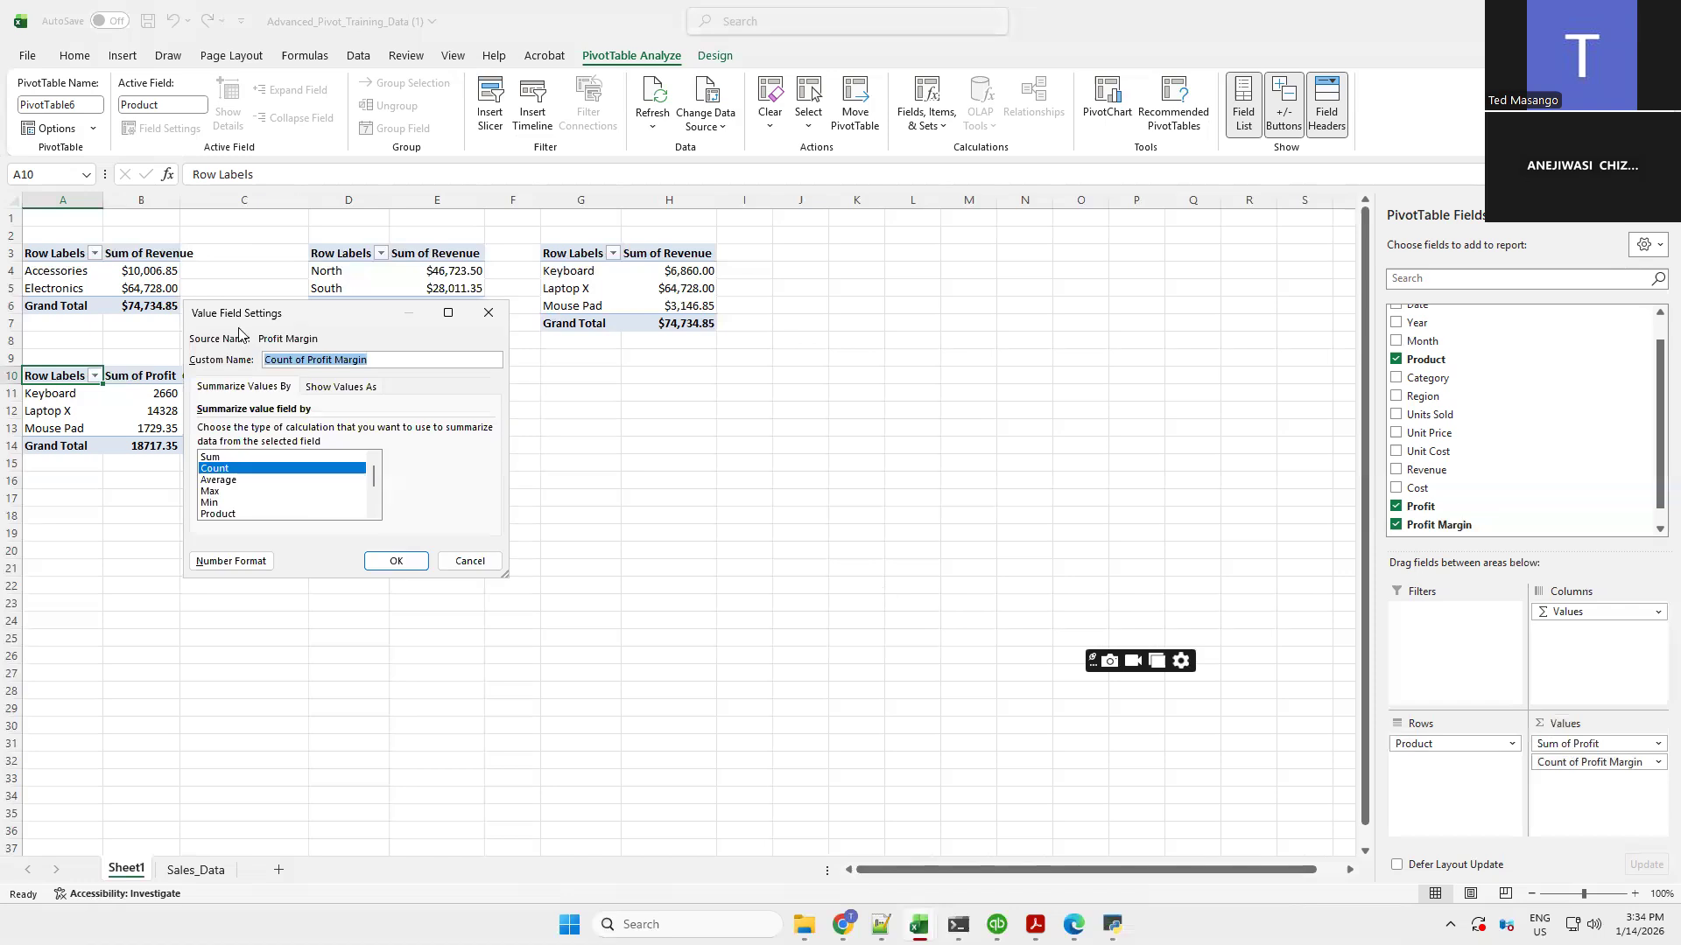
pyautogui.click(219, 481)
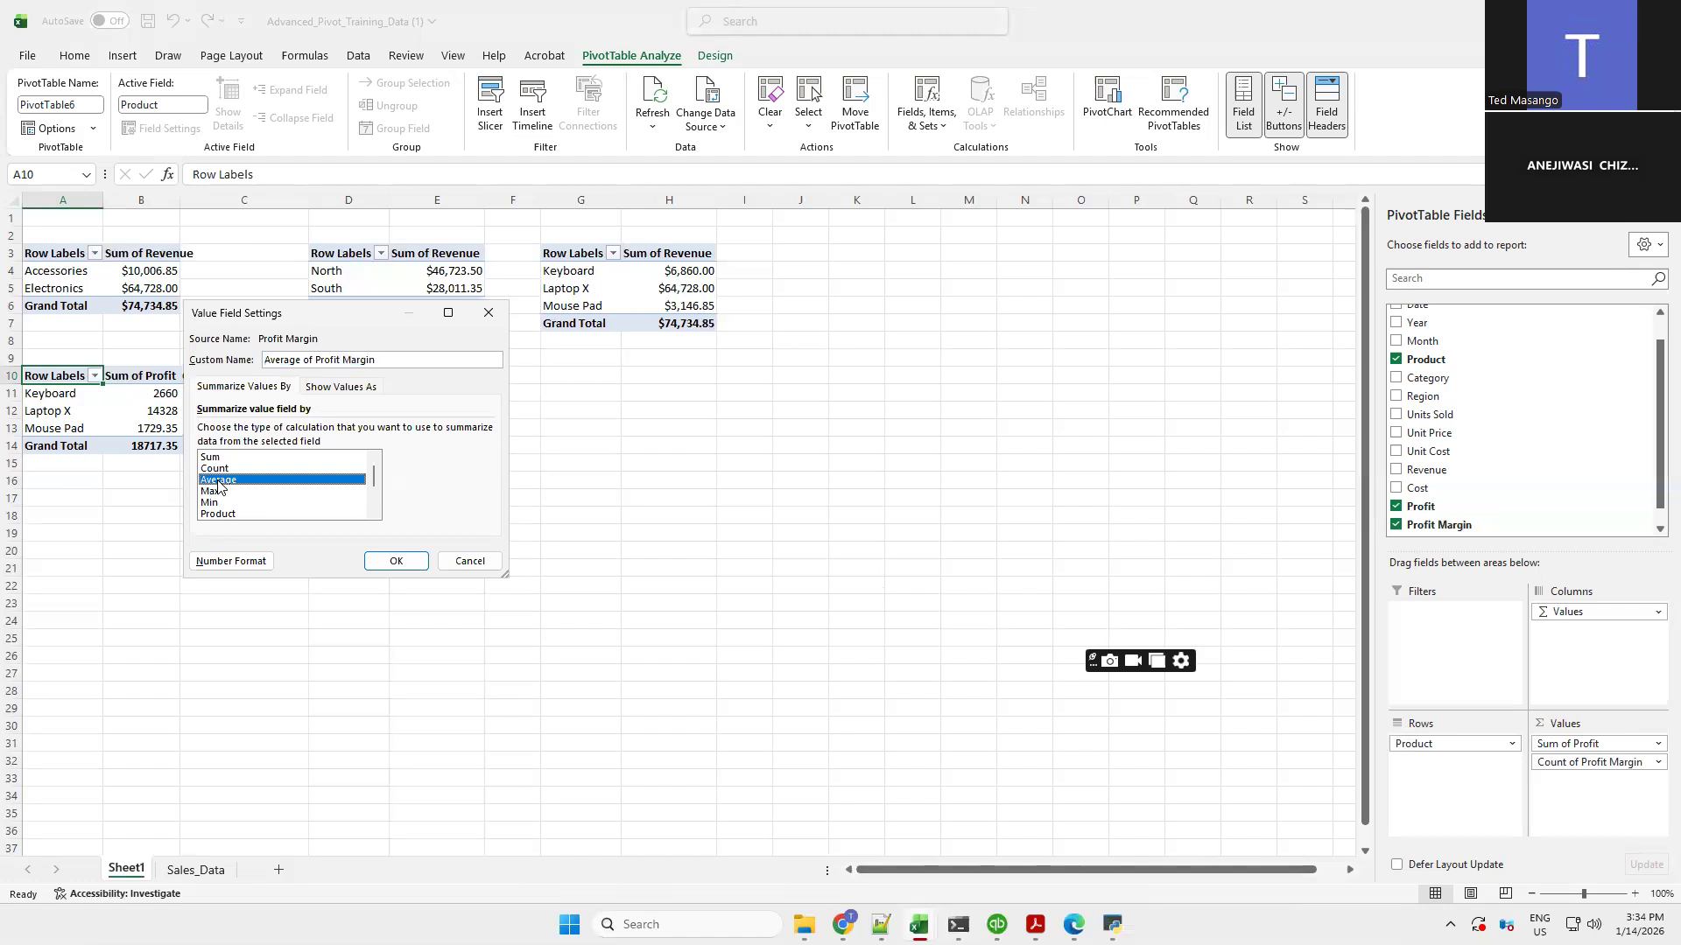
pyautogui.click(395, 561)
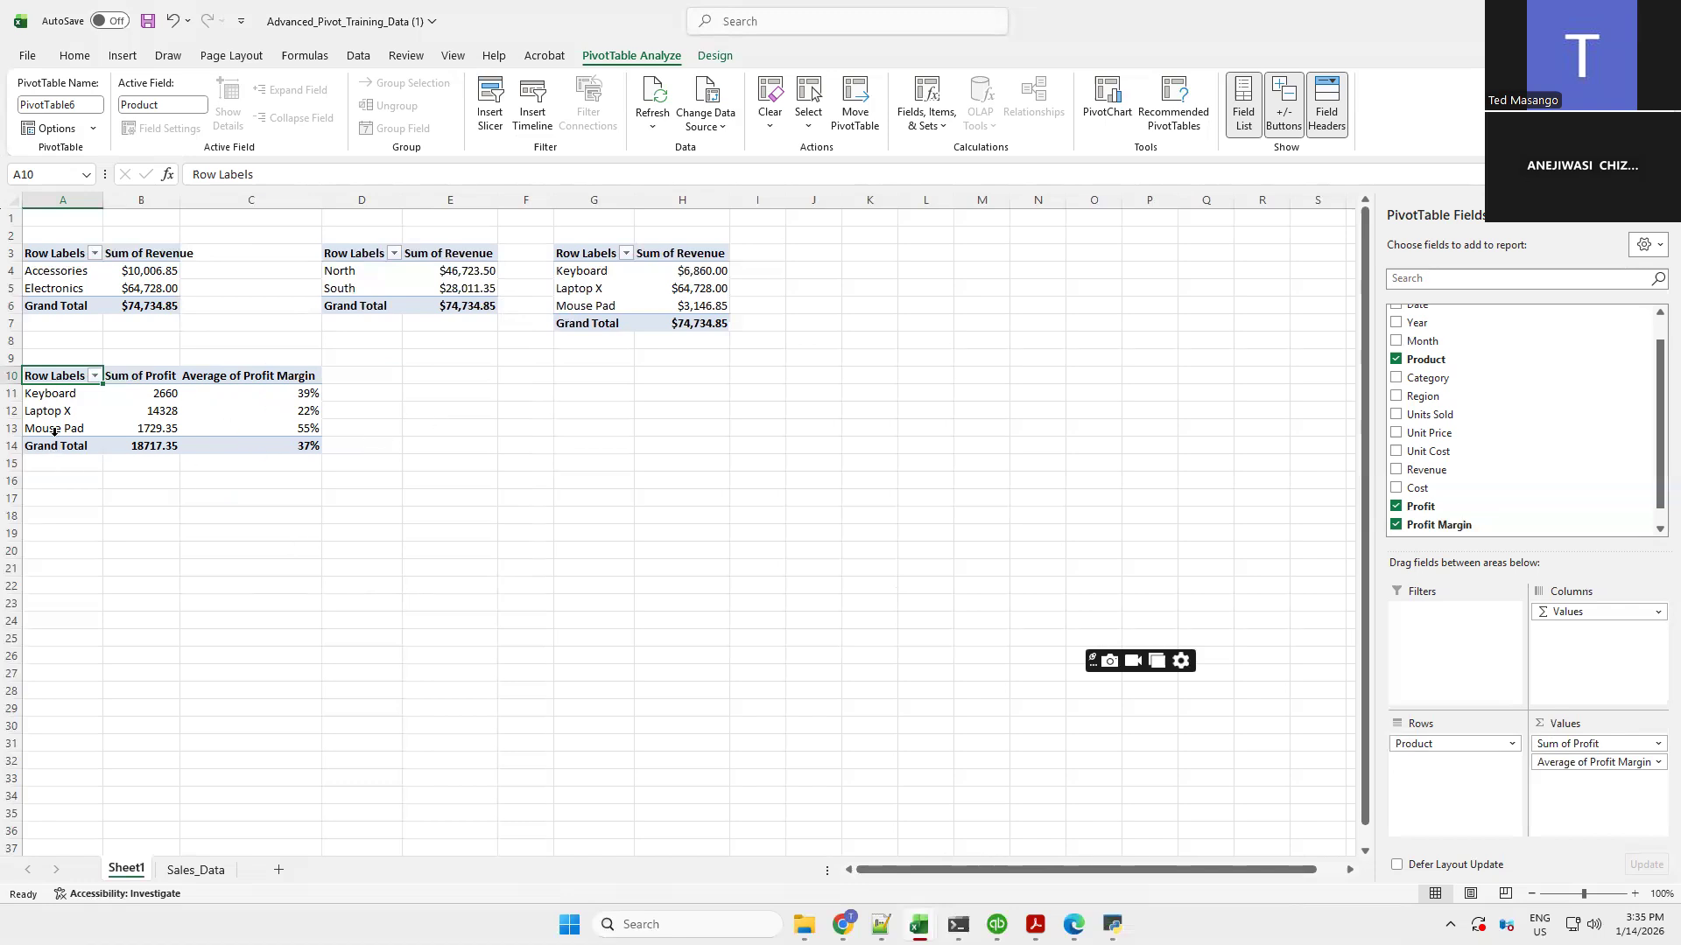
# Apply Comma Style to the product Sum of Profit values in the fourth PivotTable
pyautogui.click(148, 395)
pyautogui.keyDown('shift'); pyautogui.click(146, 431); pyautogui.keyUp('shift')
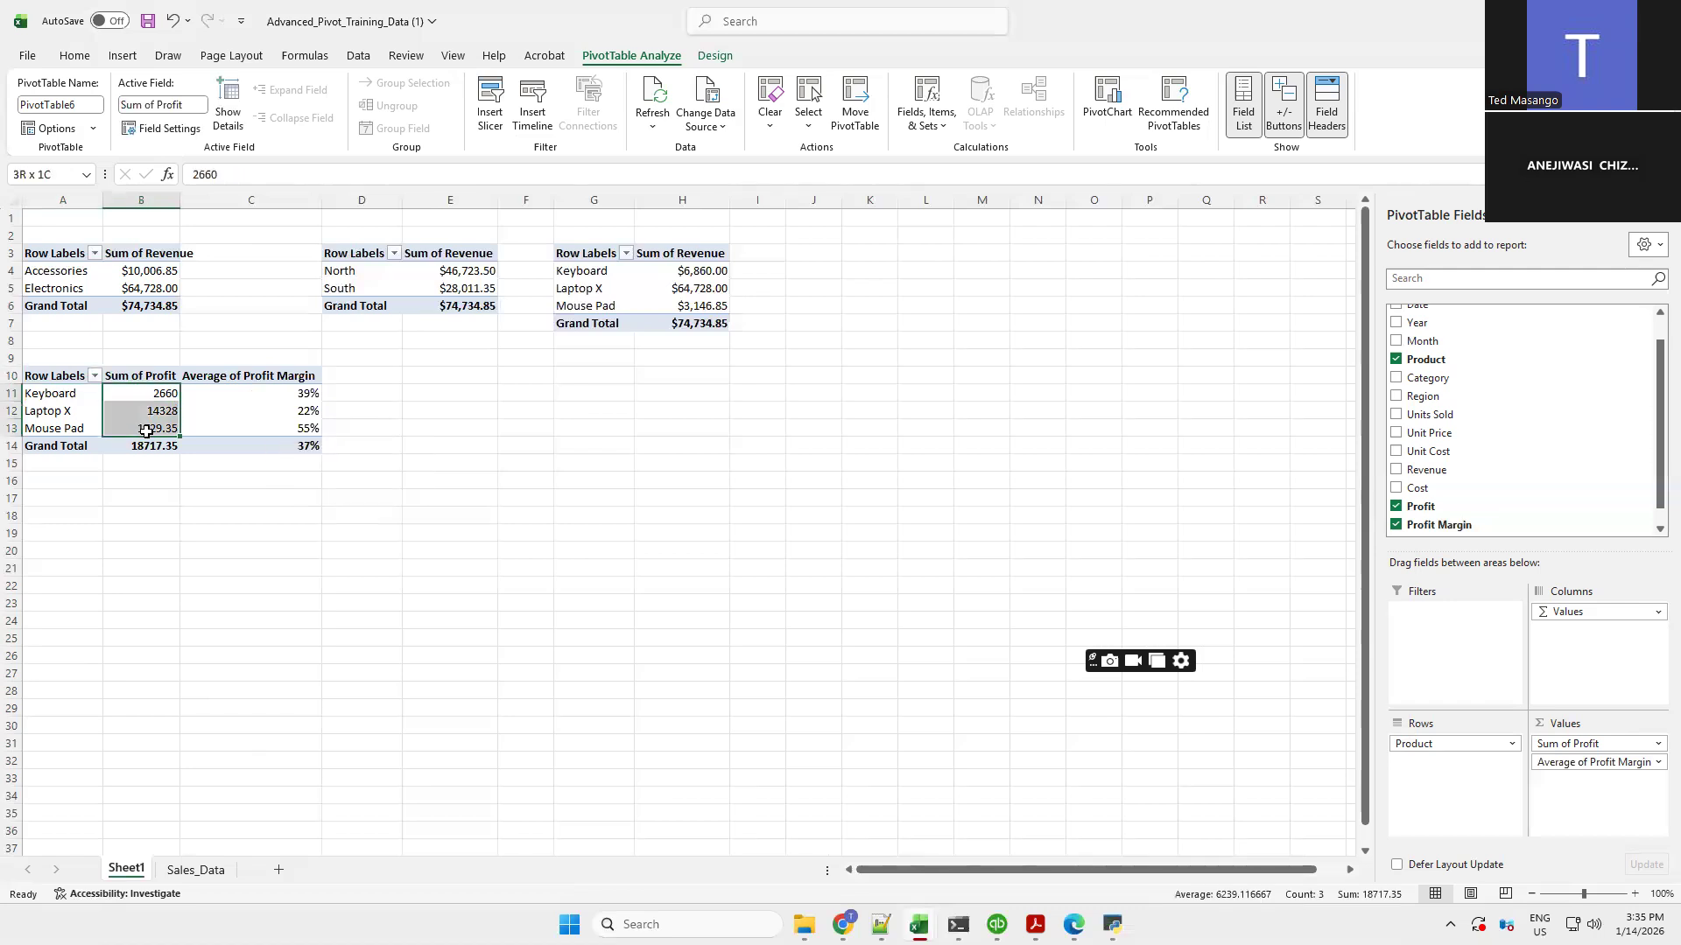
pyautogui.click(73, 56)
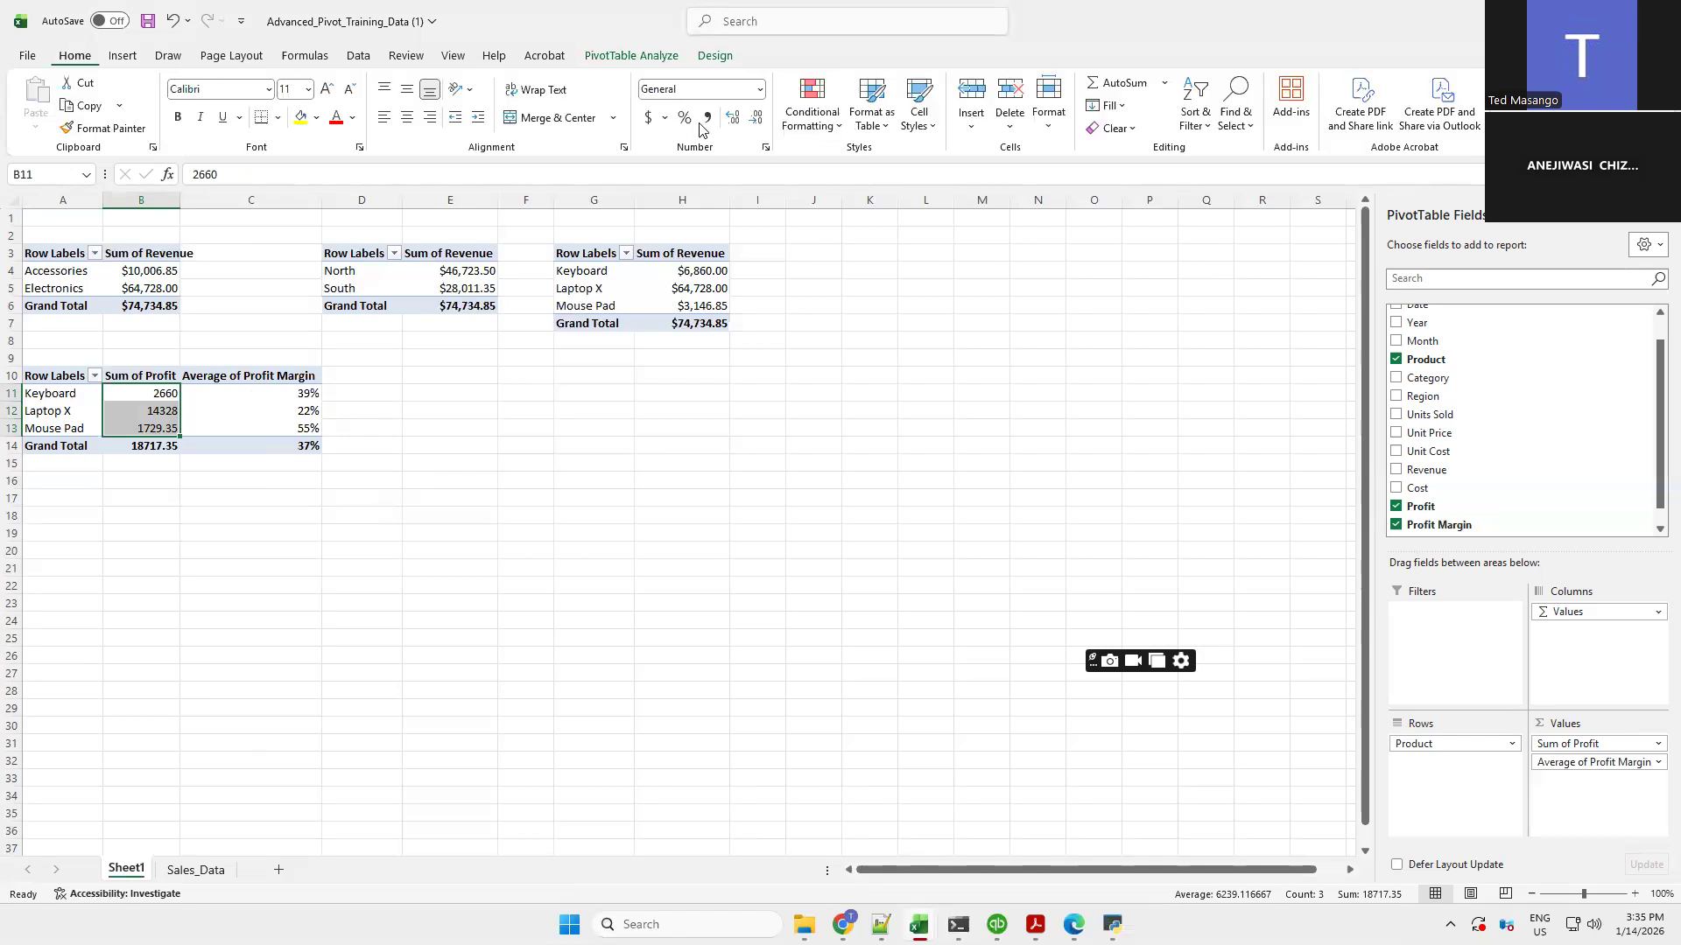
pyautogui.click(707, 119)
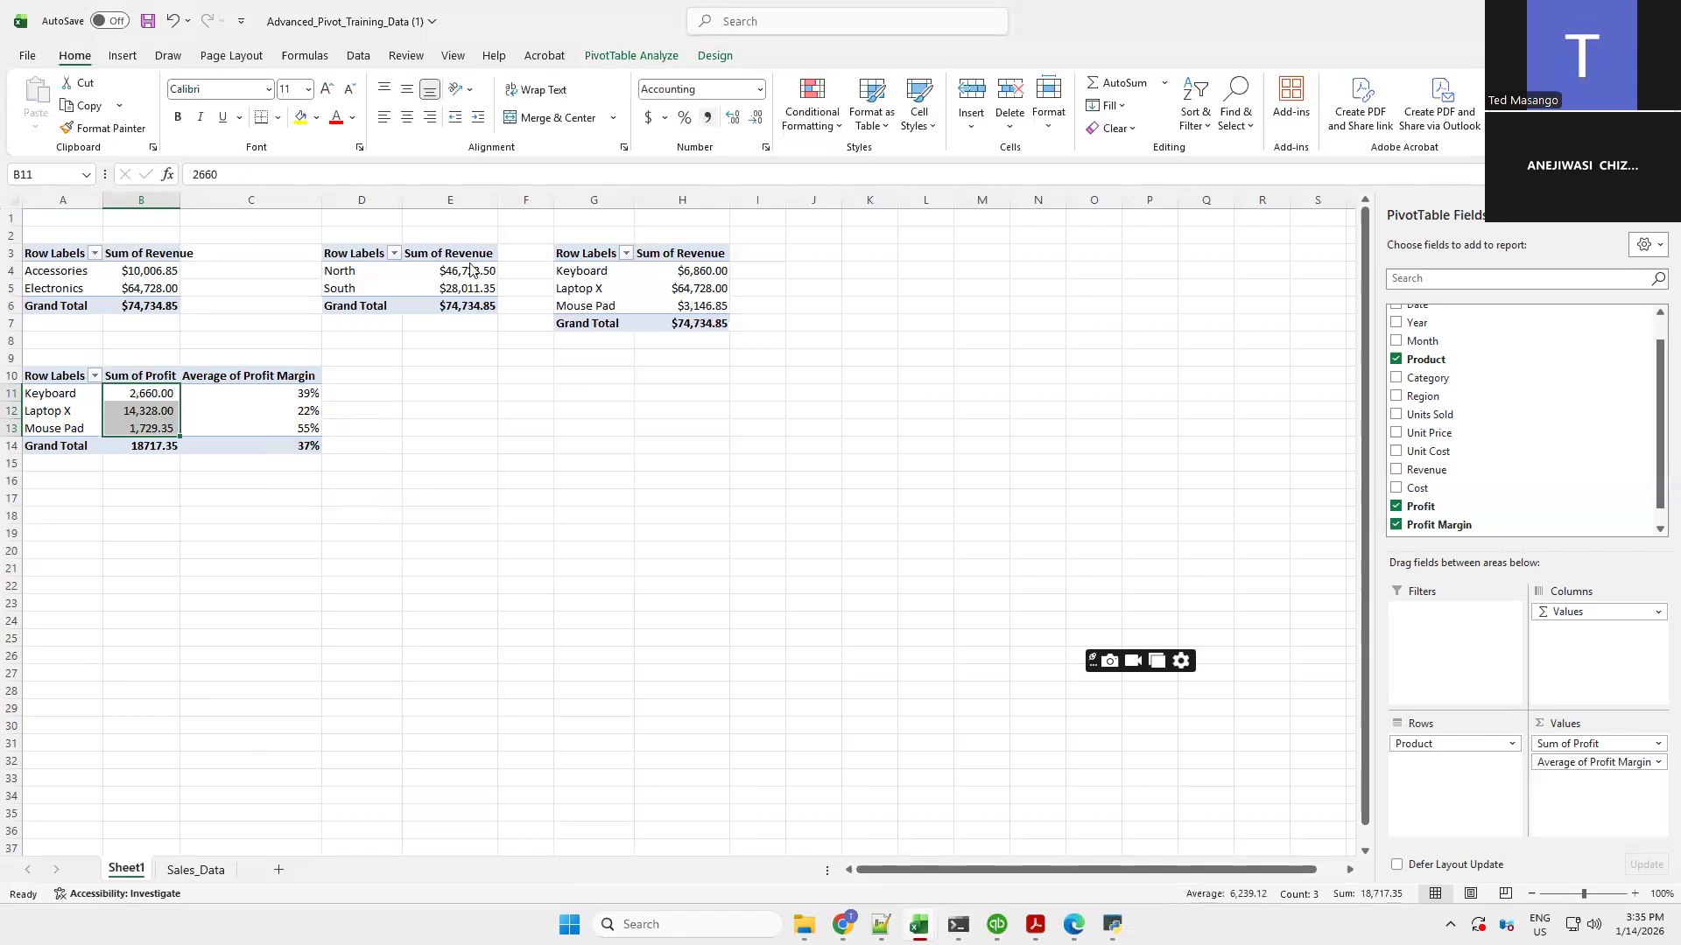
pyautogui.click(137, 414)
pyautogui.click(293, 414)
pyautogui.click(136, 395)
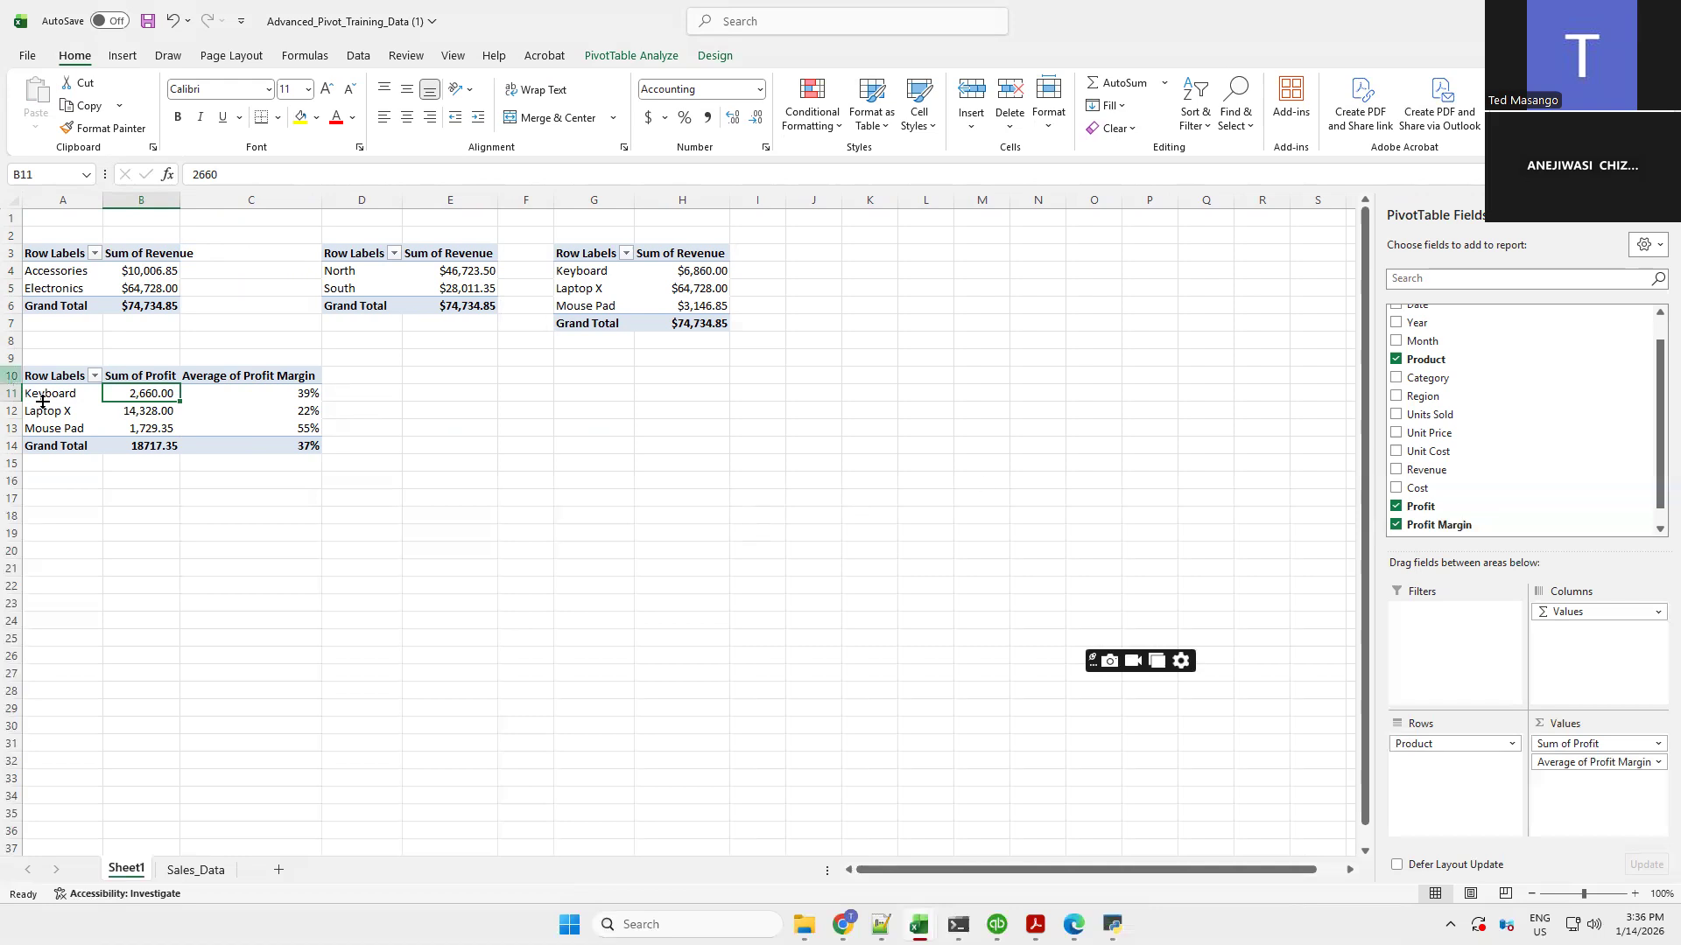
# Select the fourth PivotTable A10:C14 and insert a 2-D Clustered Column PivotChart from it
pyautogui.click(50, 375)
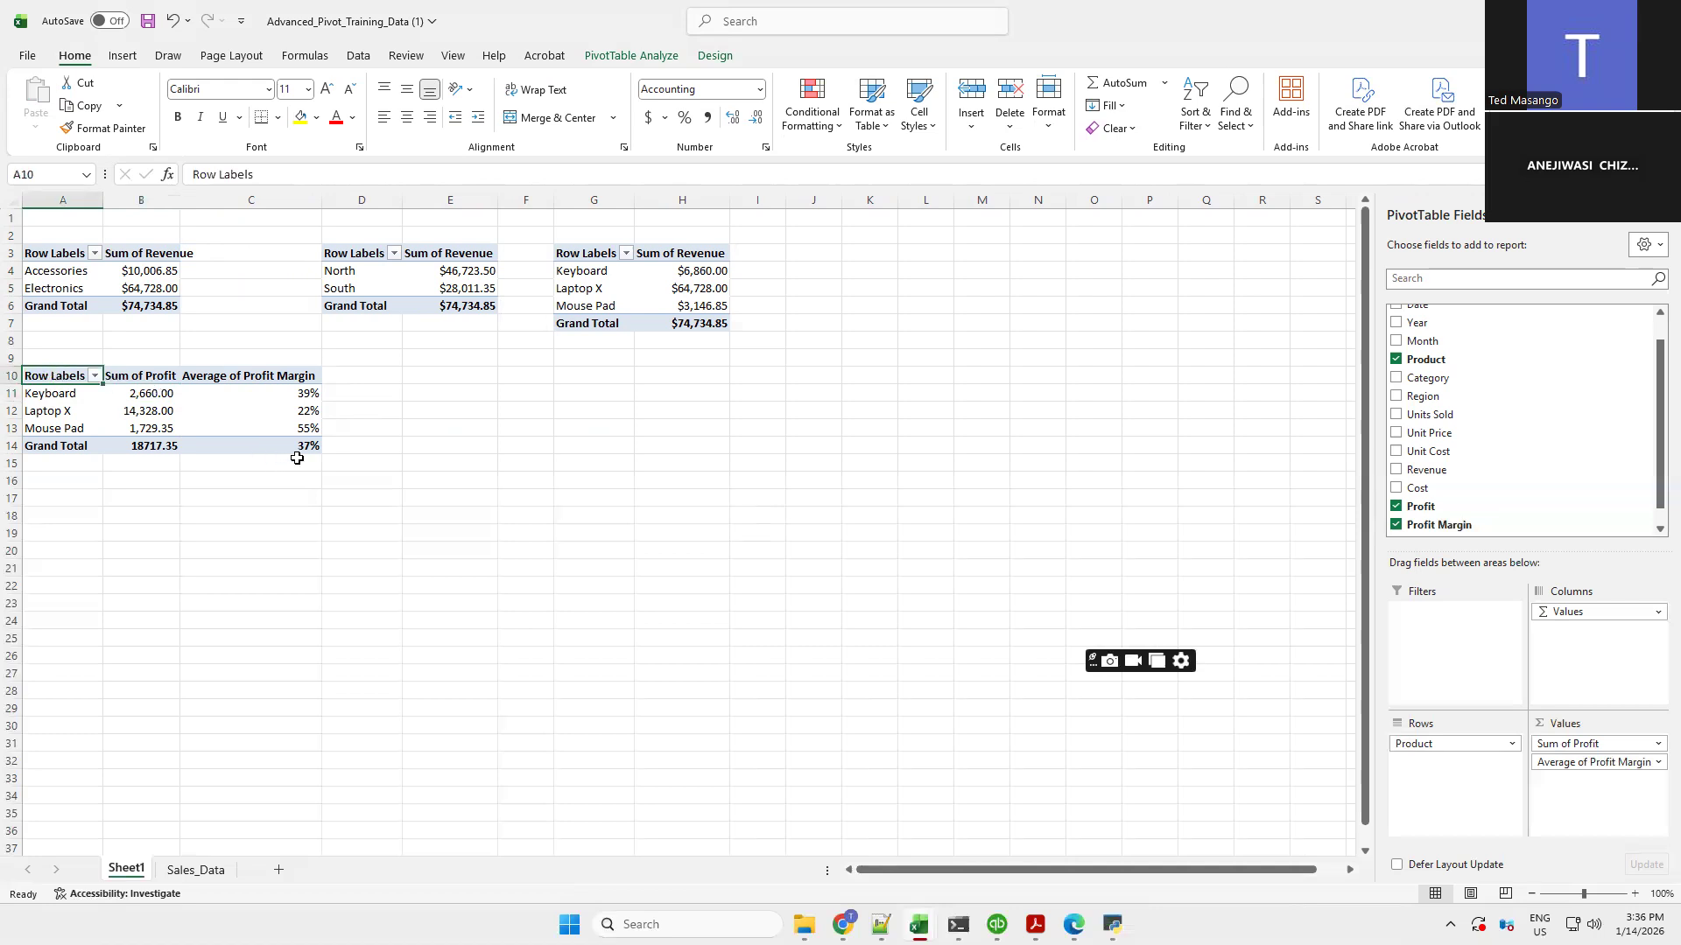
pyautogui.hotkey('shift', 'Right')
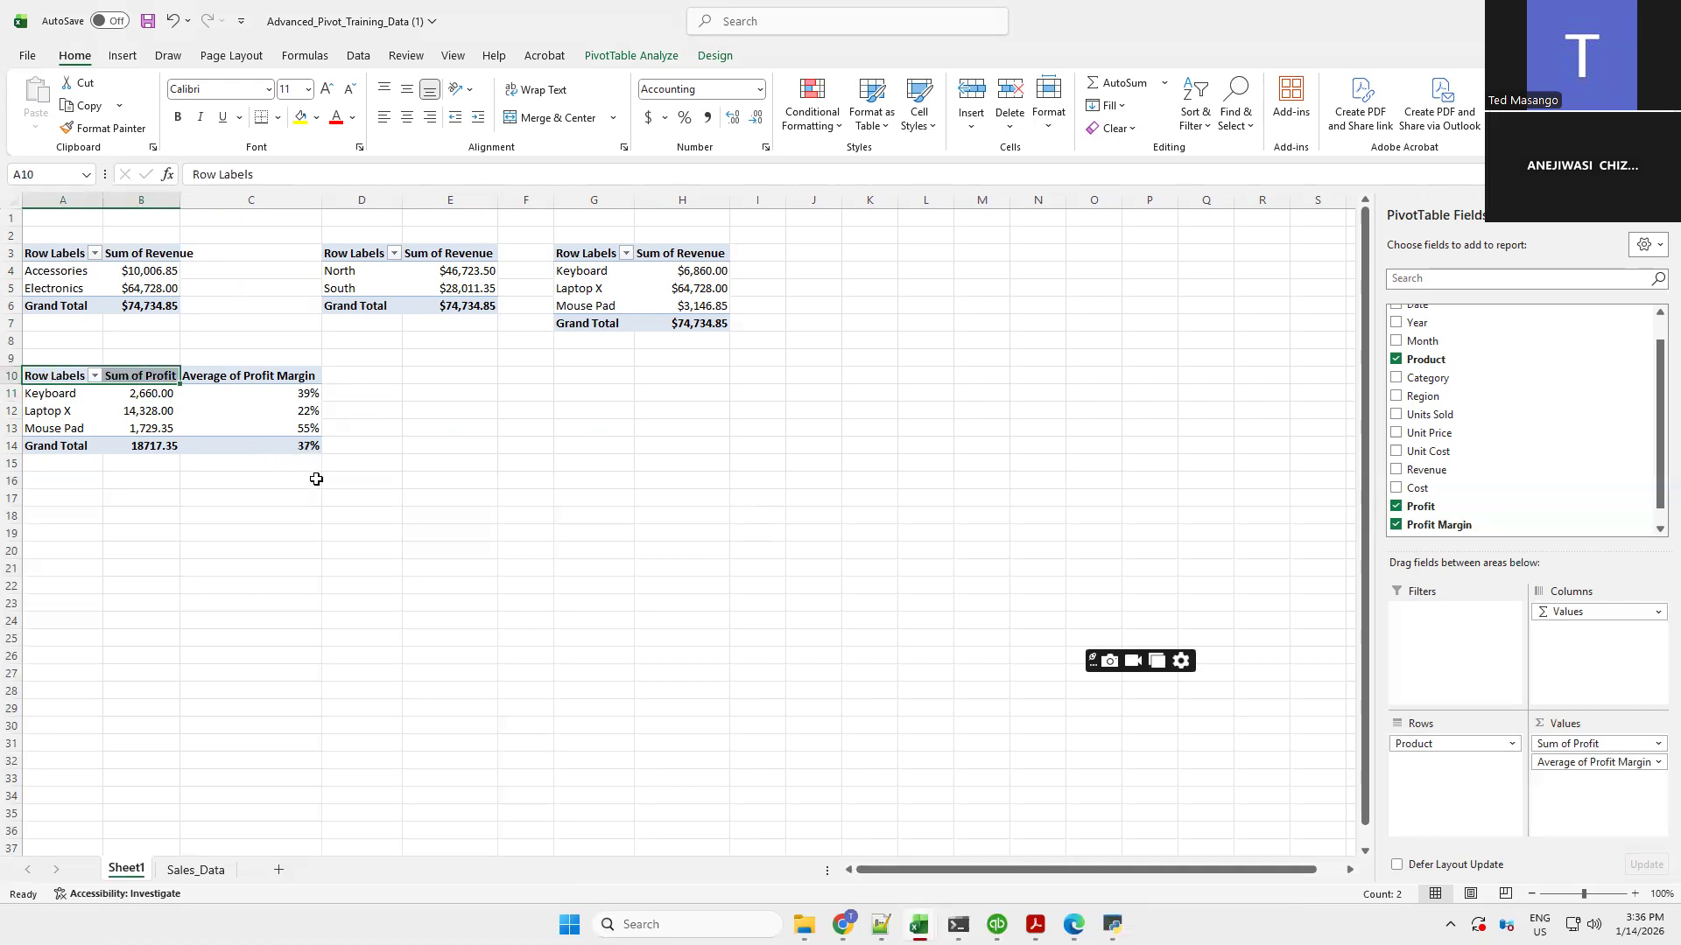
pyautogui.hotkey('shift', 'Down')
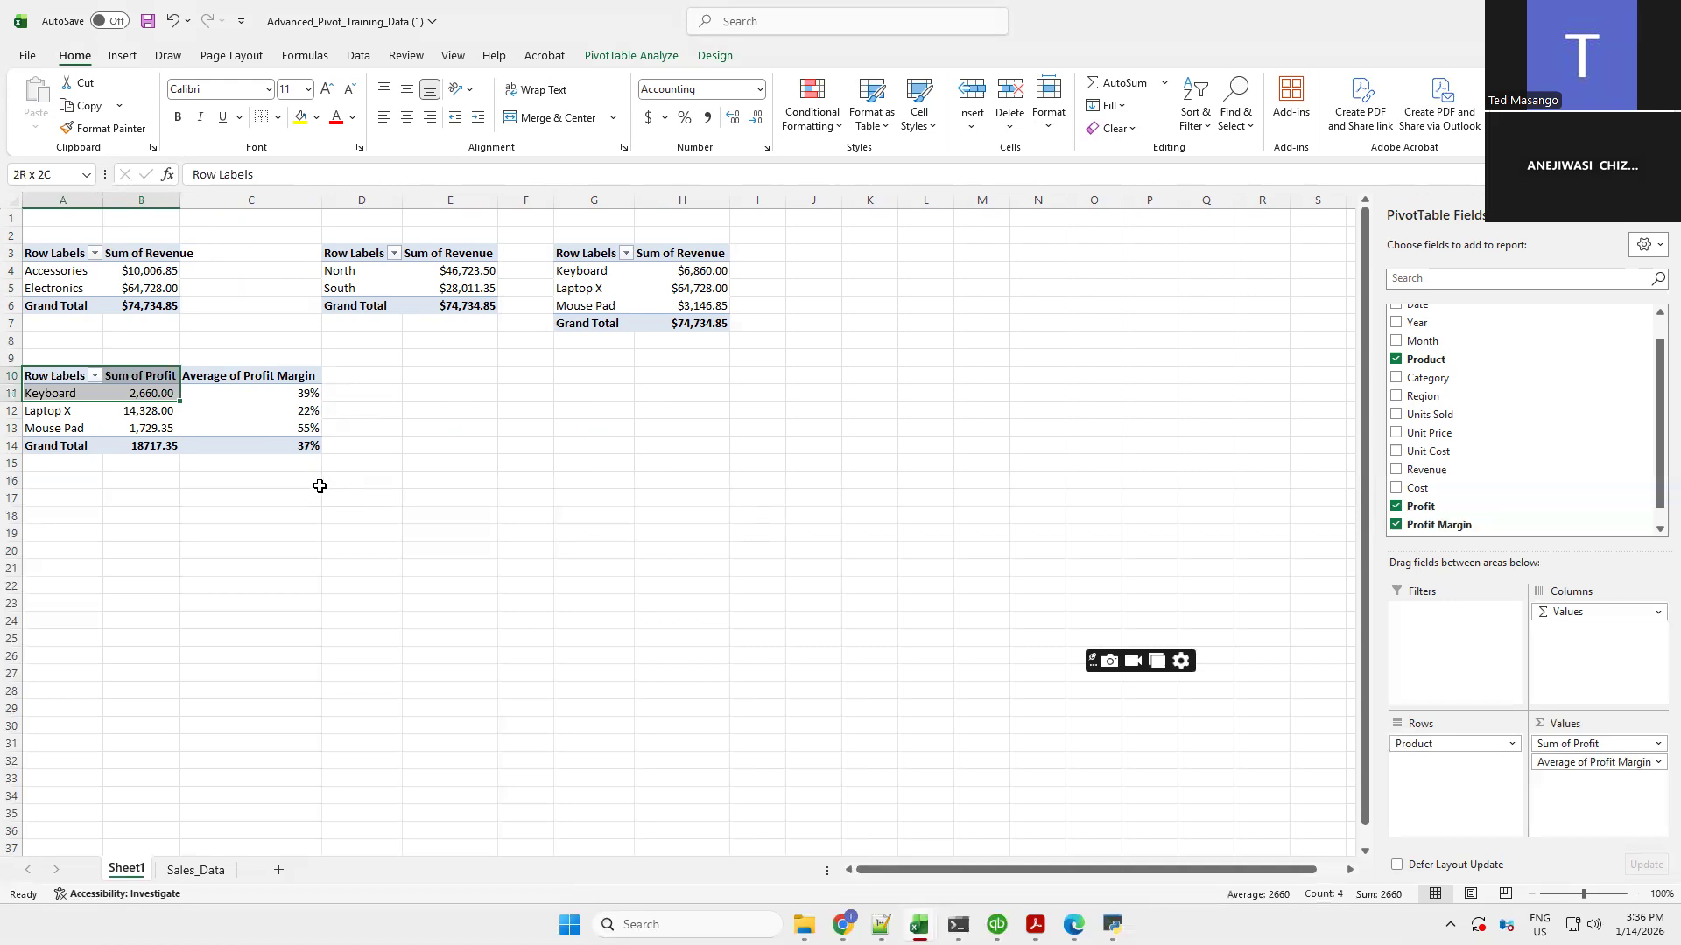
pyautogui.moveTo(320, 483); pyautogui.dragTo(320, 488)
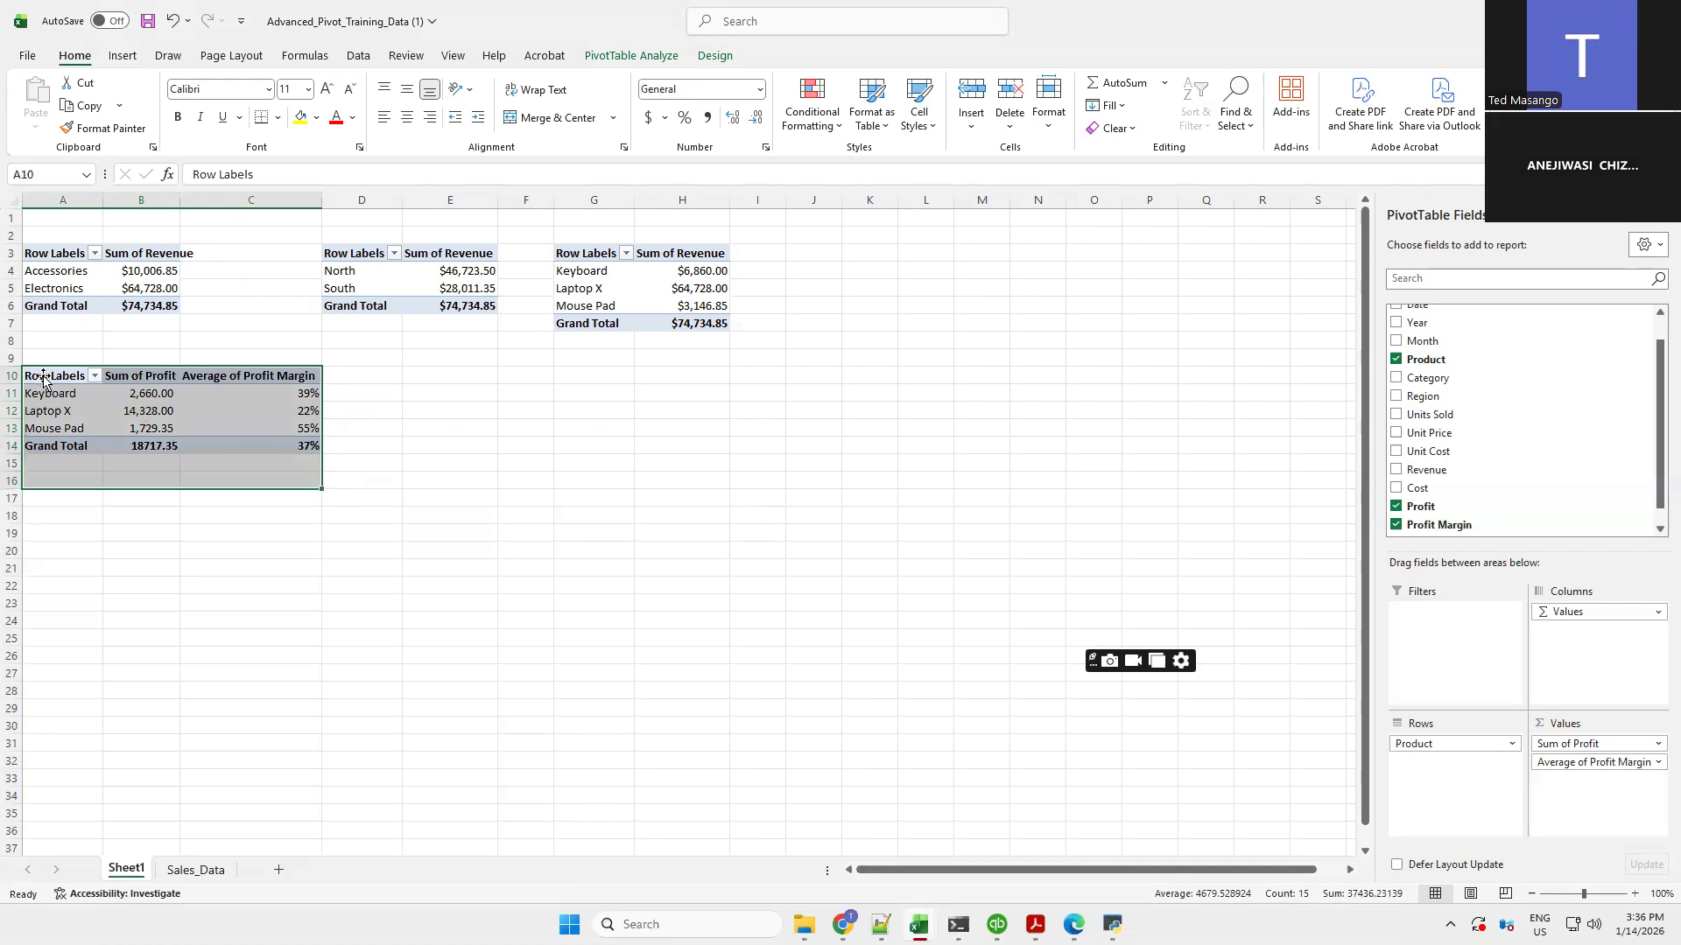
pyautogui.click(295, 448)
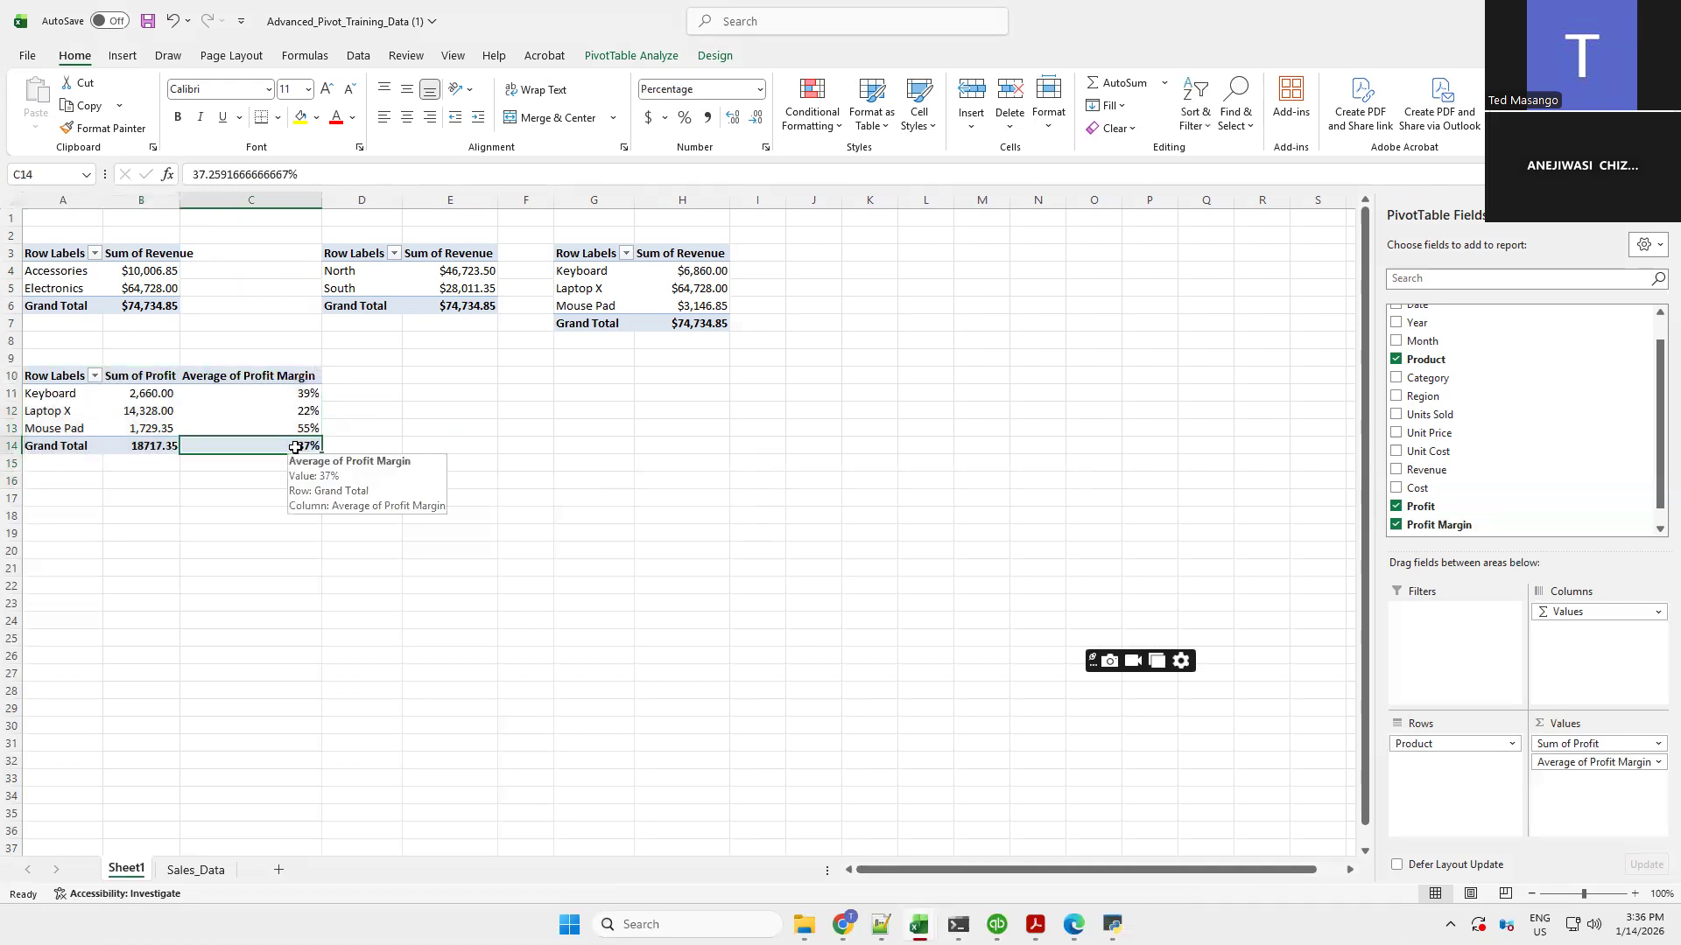
pyautogui.click(29, 372)
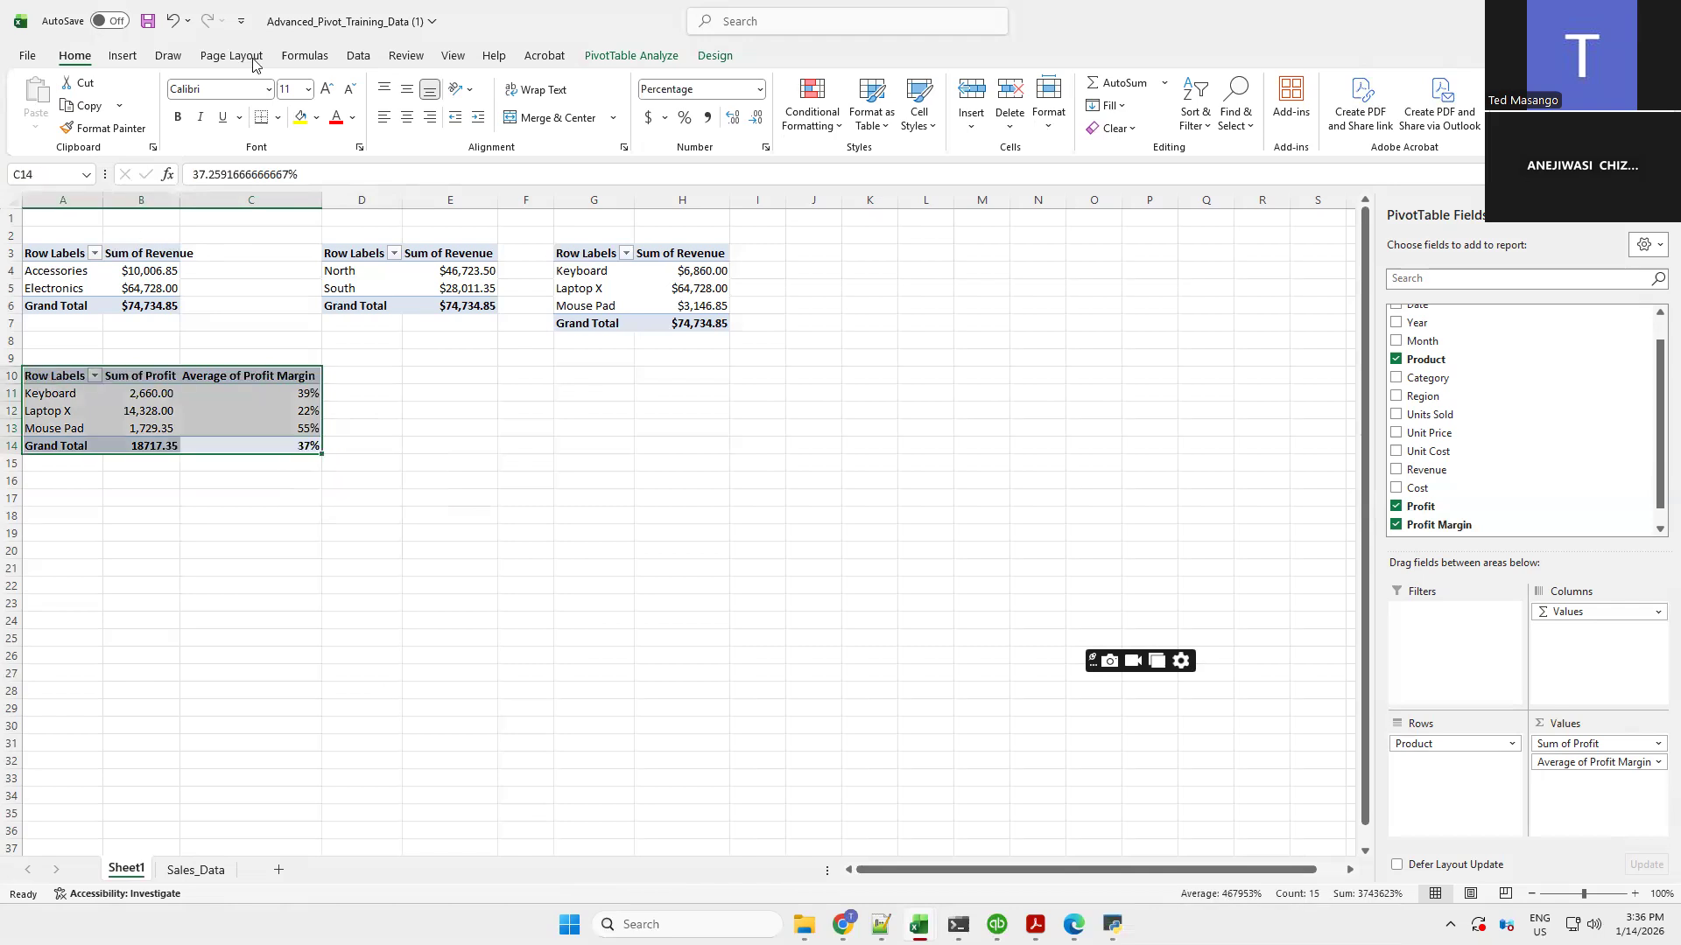
pyautogui.click(124, 58)
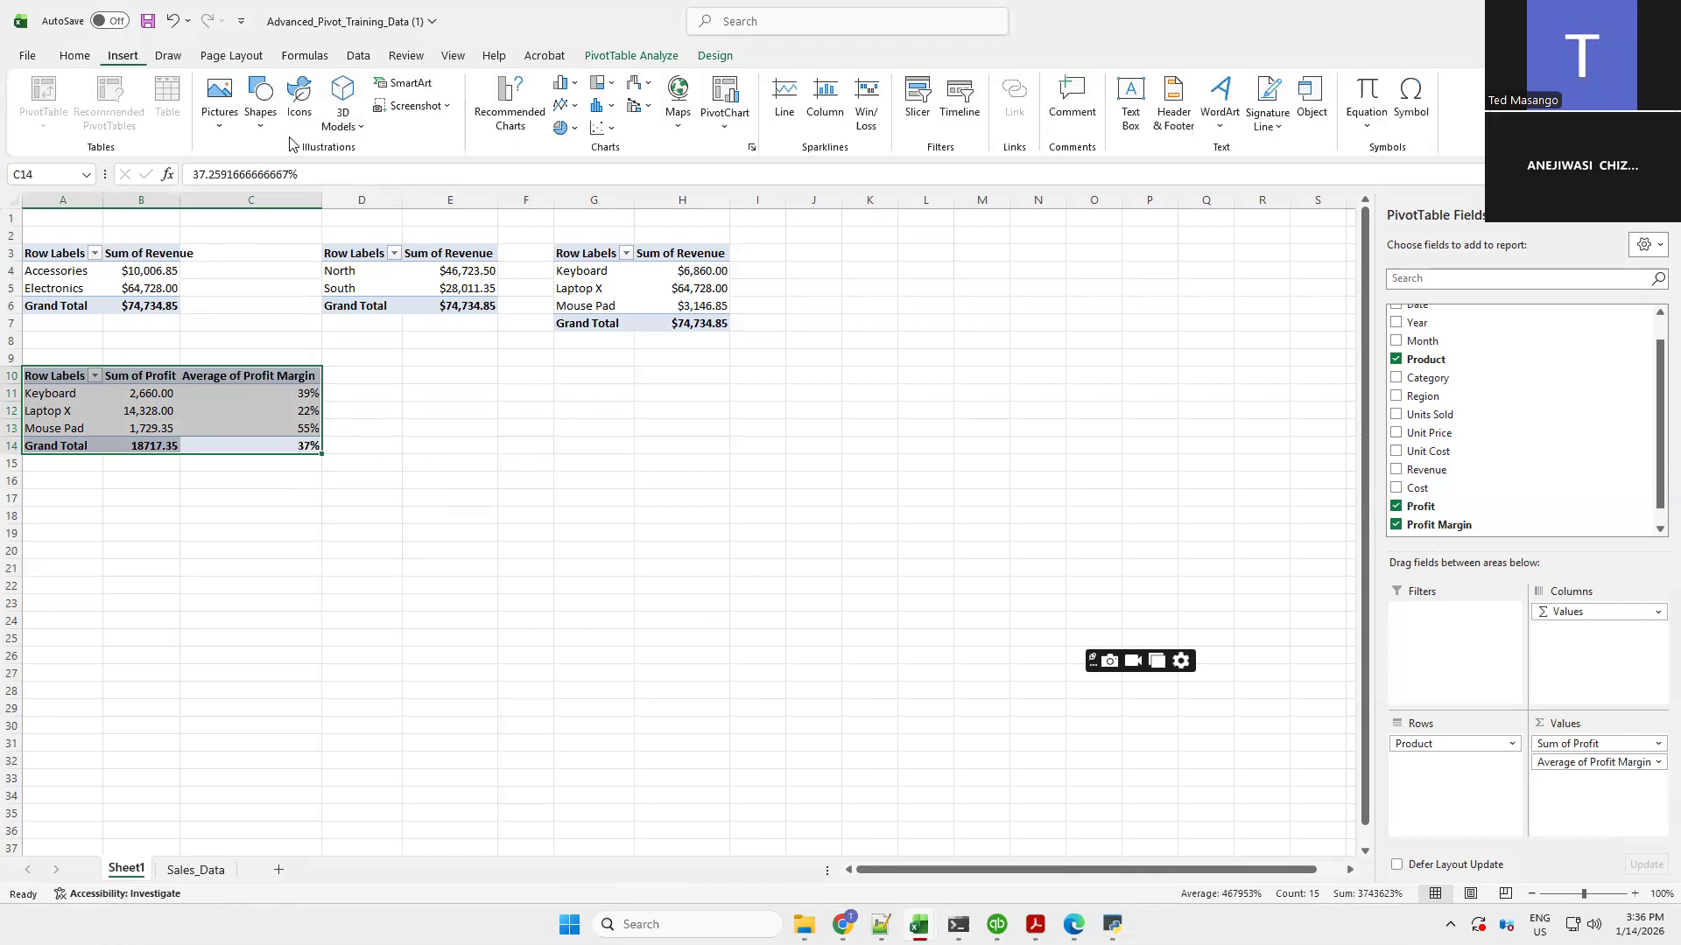
pyautogui.click(565, 84)
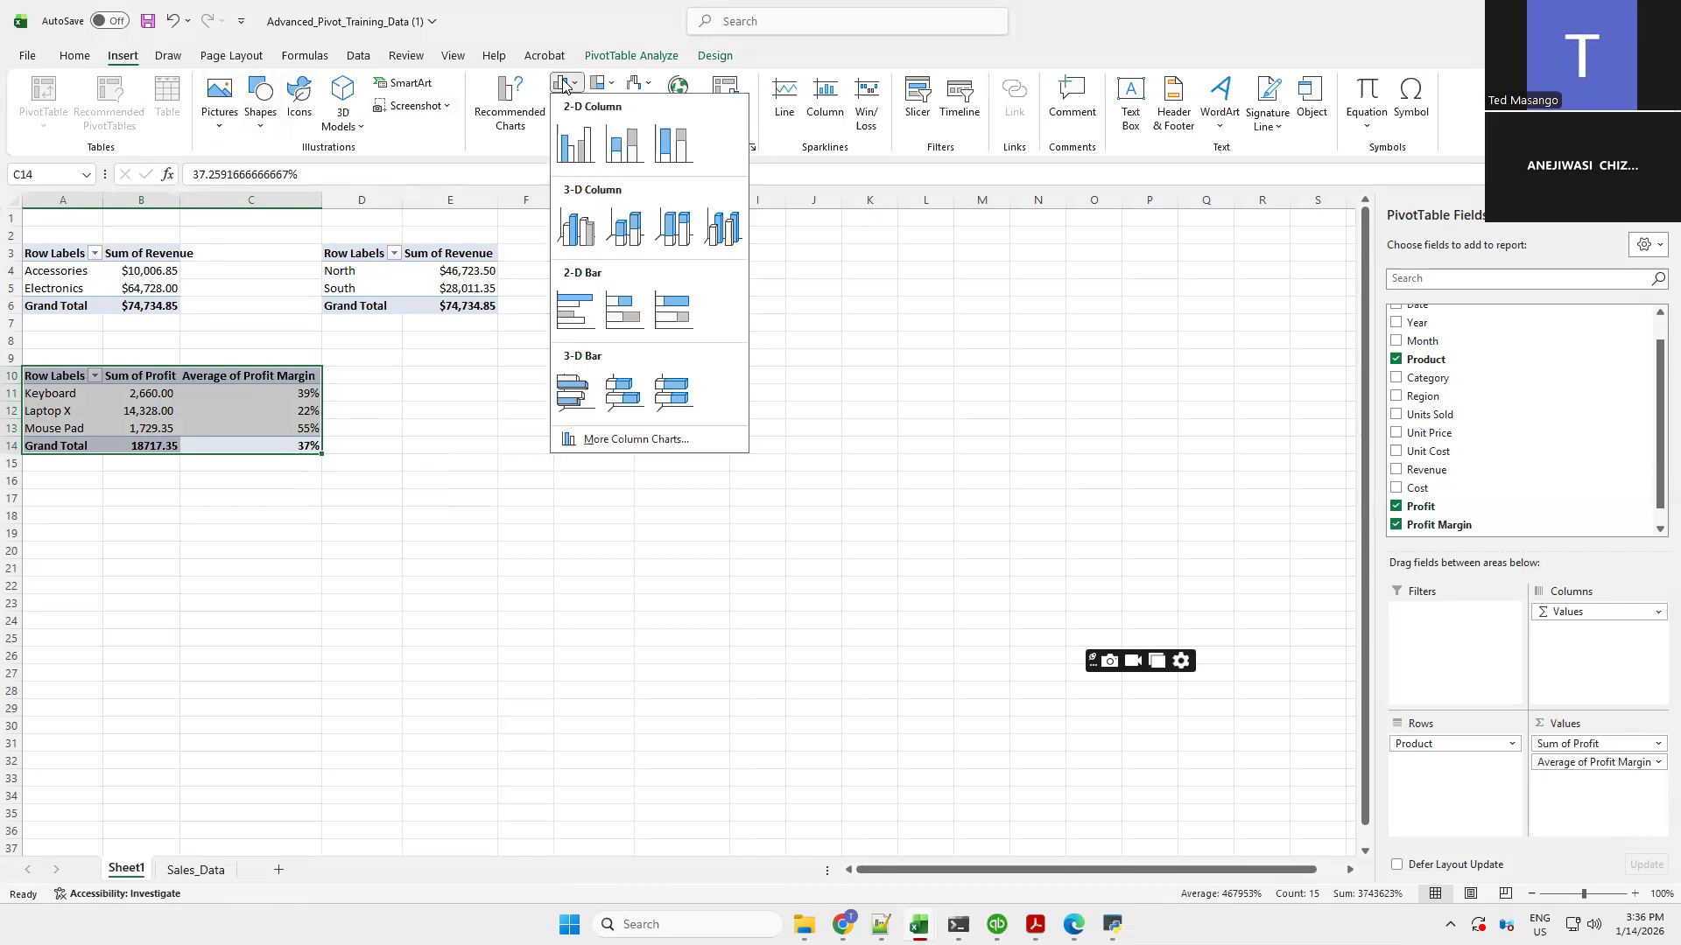
pyautogui.click(575, 153)
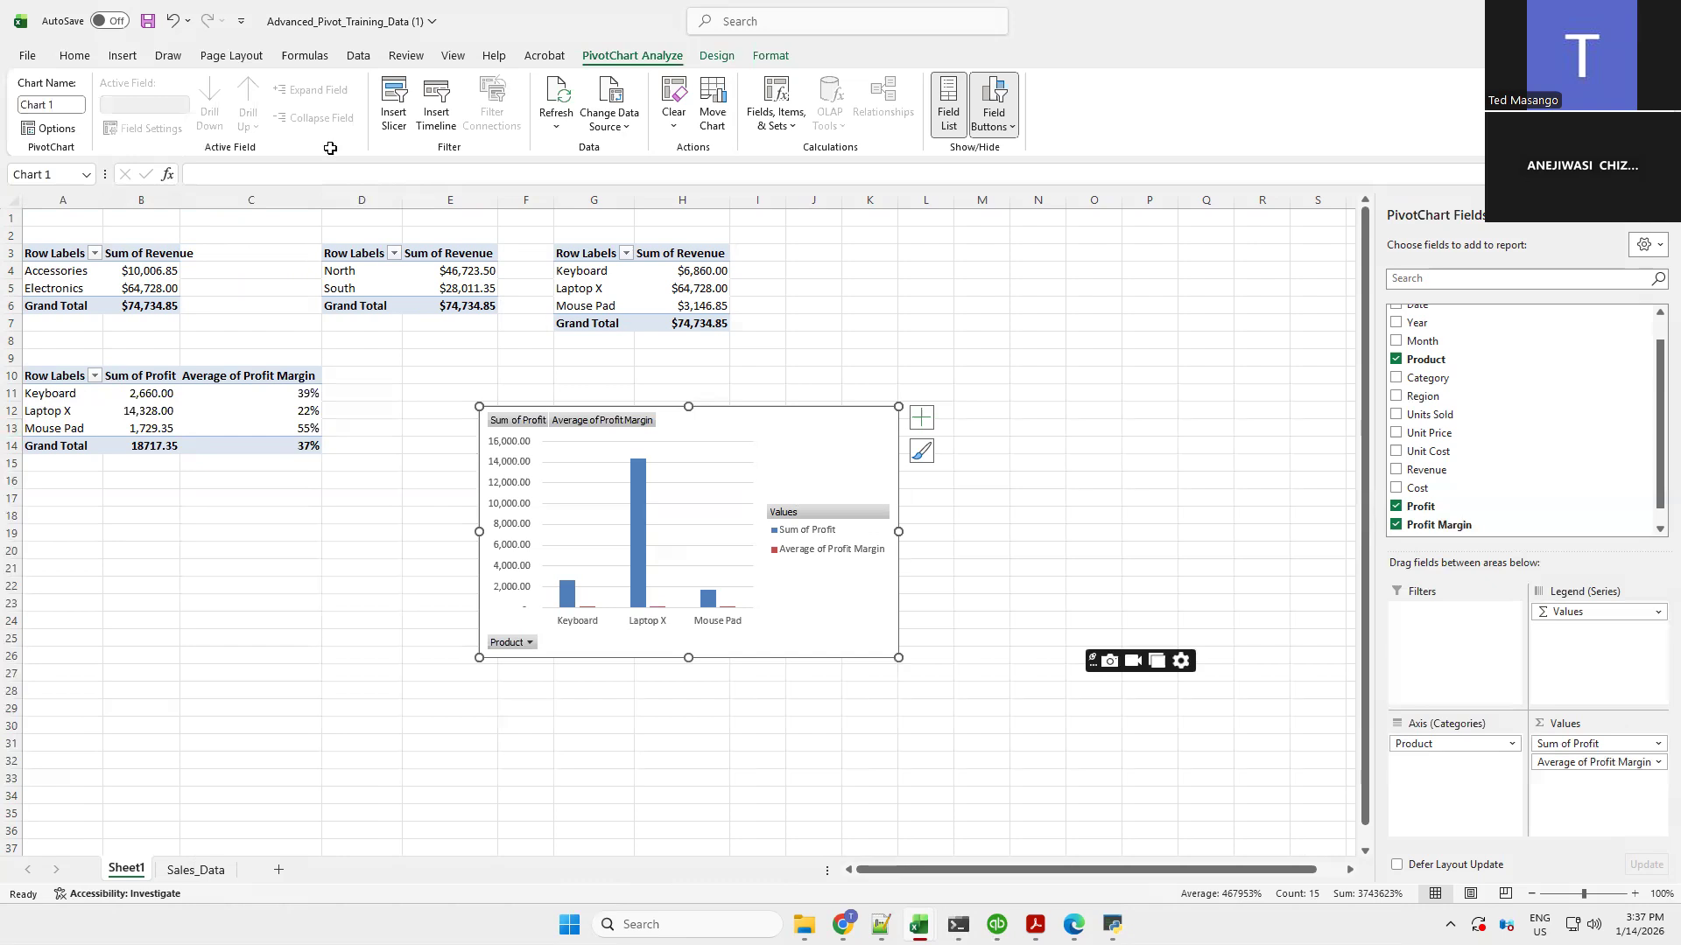
# Apply chart Style 14 and a Quick Layout with a data table and axis title to the PivotChart
pyautogui.click(771, 56)
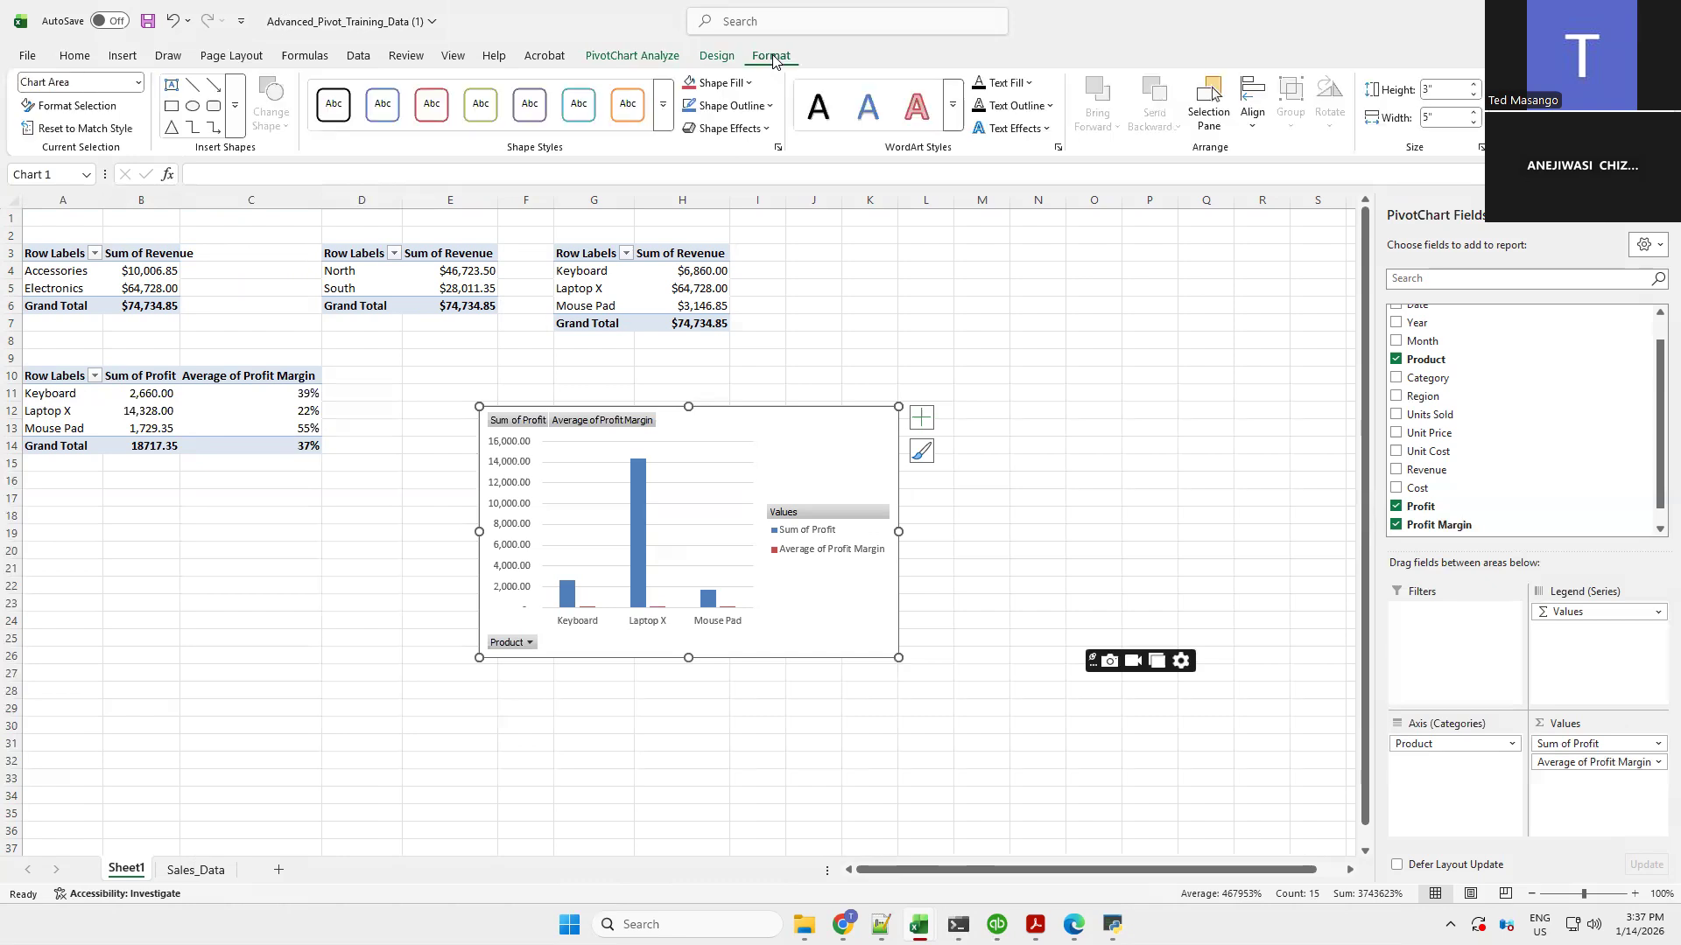
pyautogui.click(713, 56)
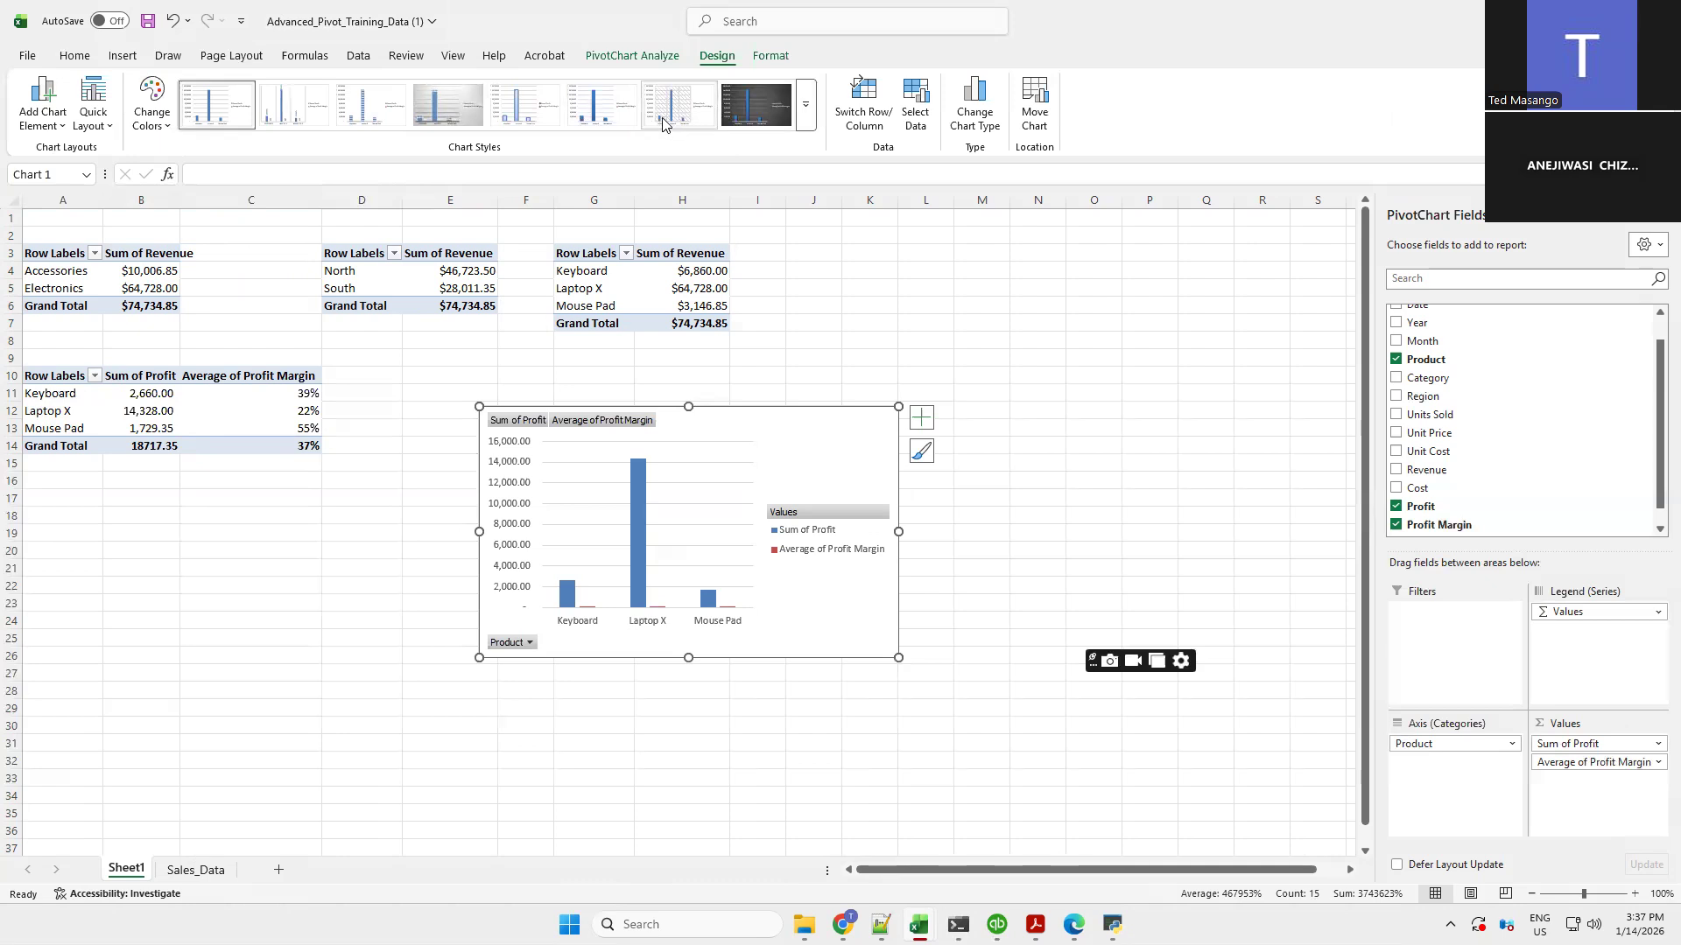
pyautogui.scroll(-1, 662, 123)
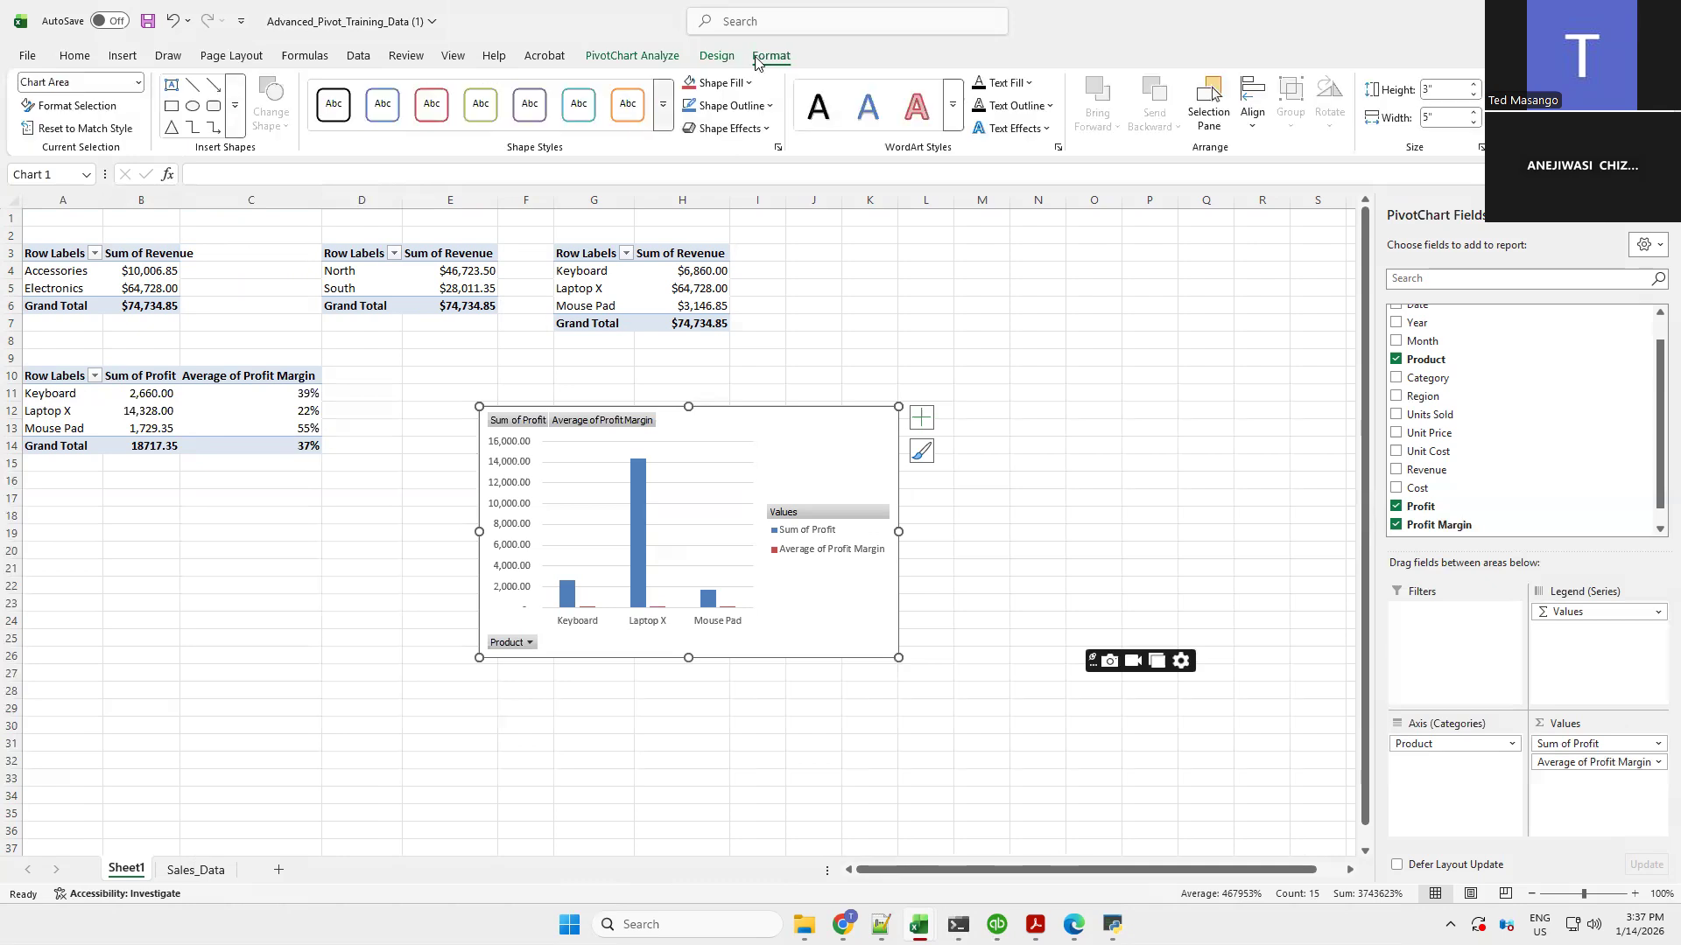
pyautogui.click(711, 55)
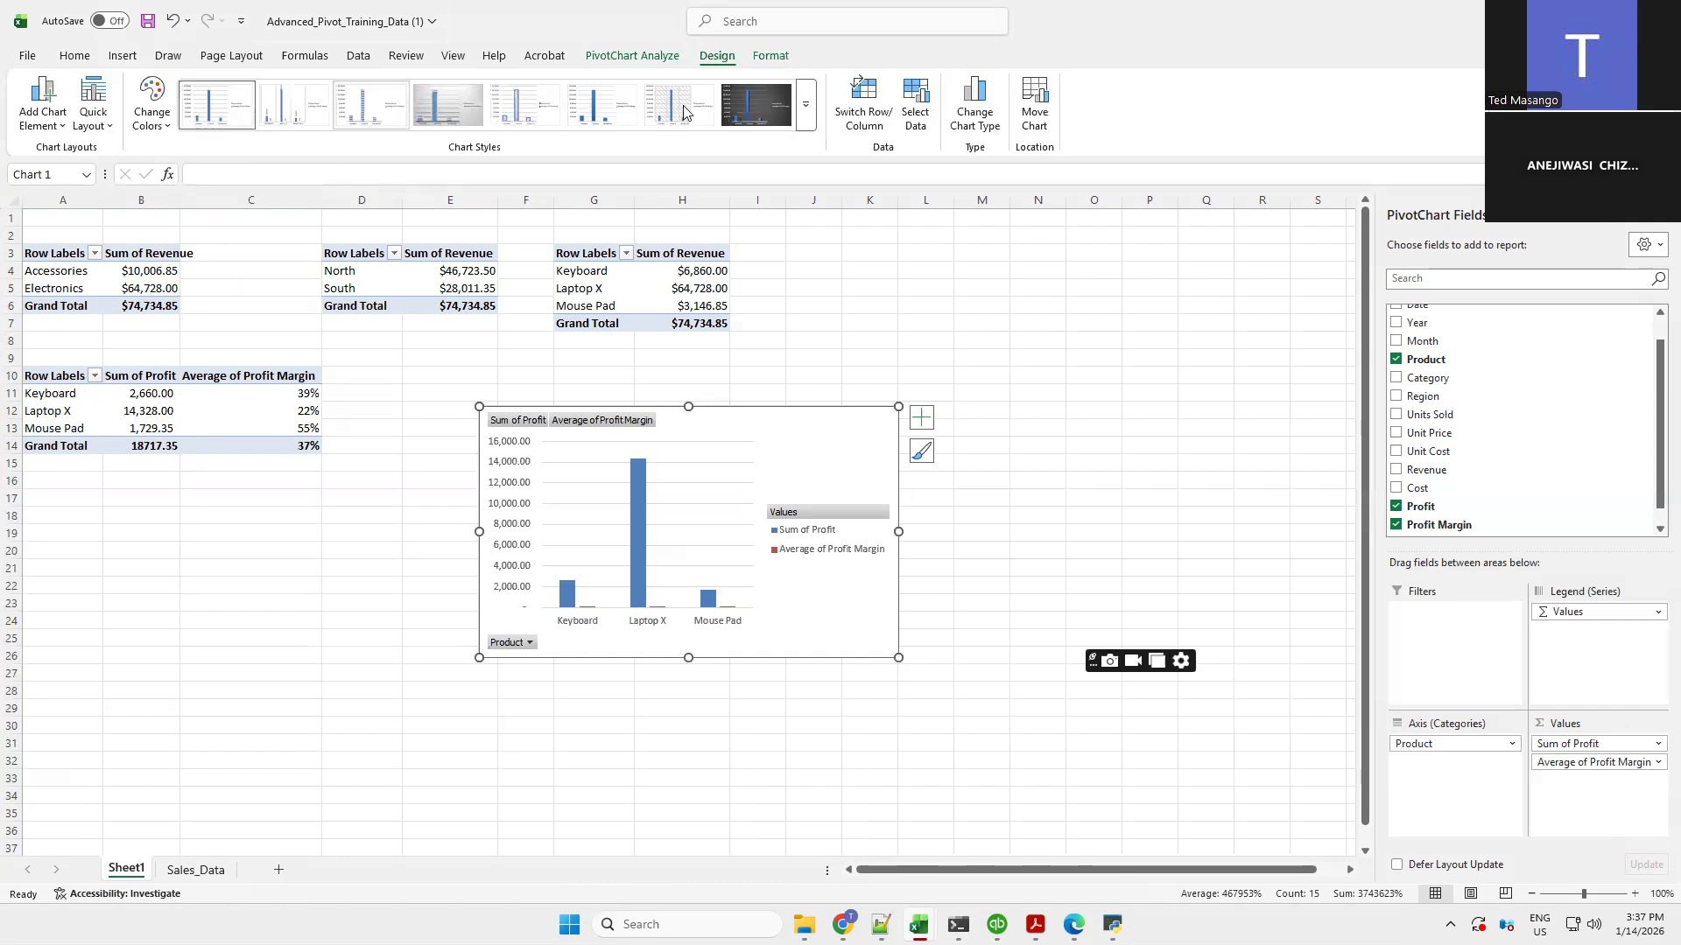
pyautogui.click(807, 111)
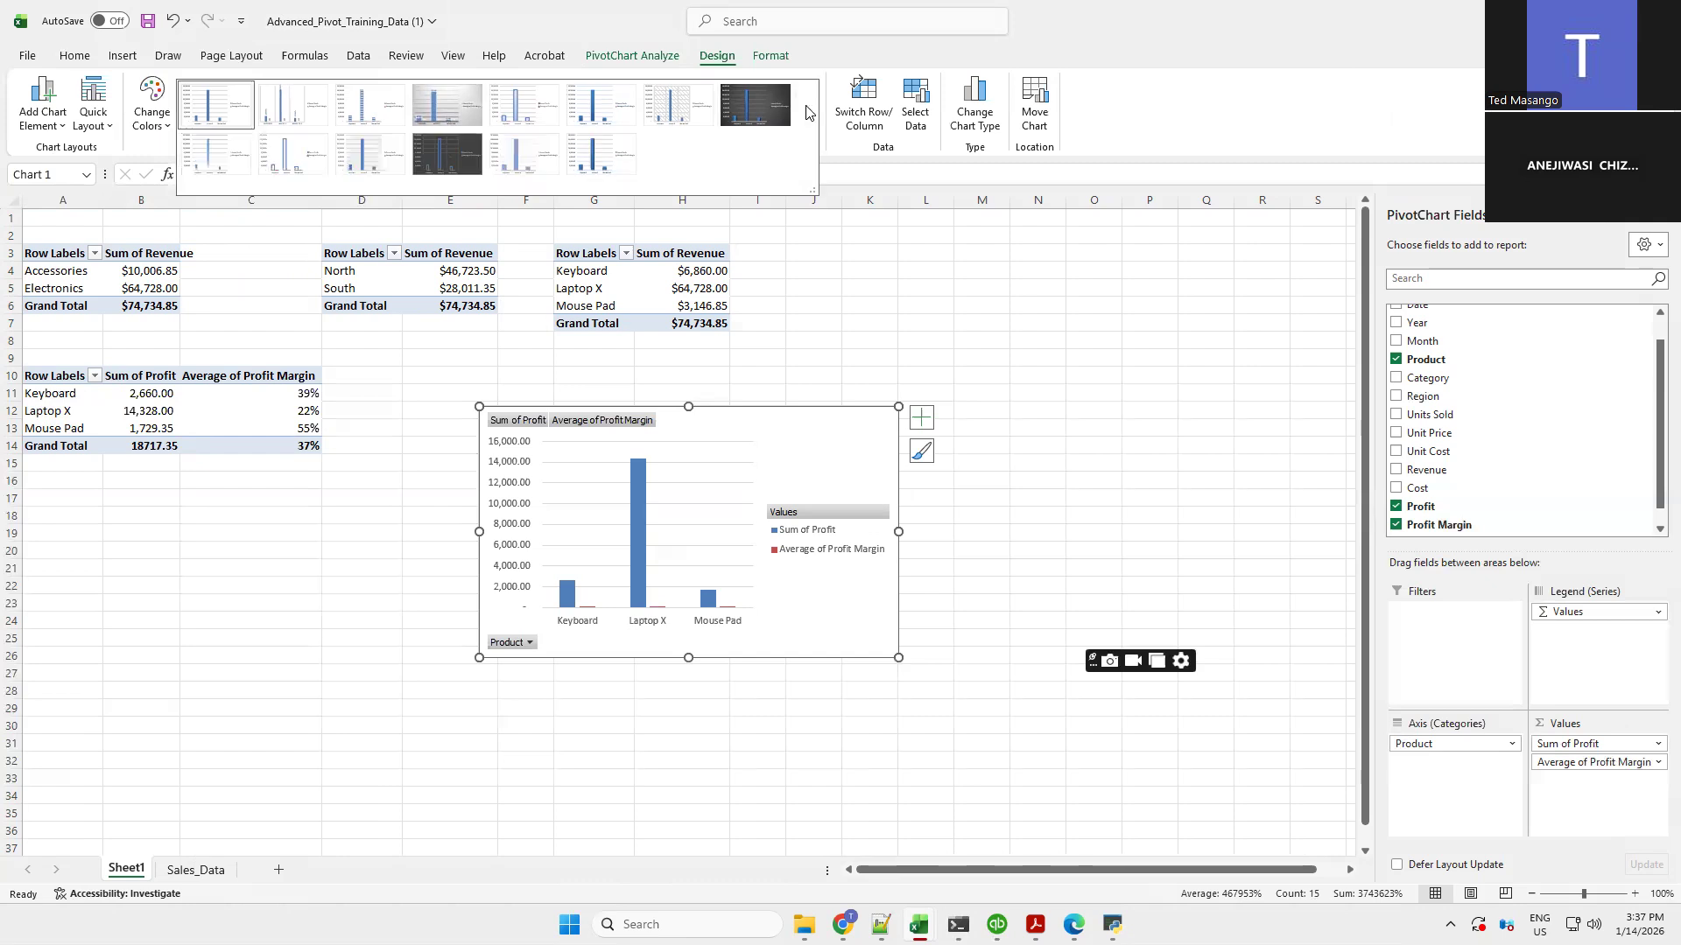
pyautogui.click(598, 161)
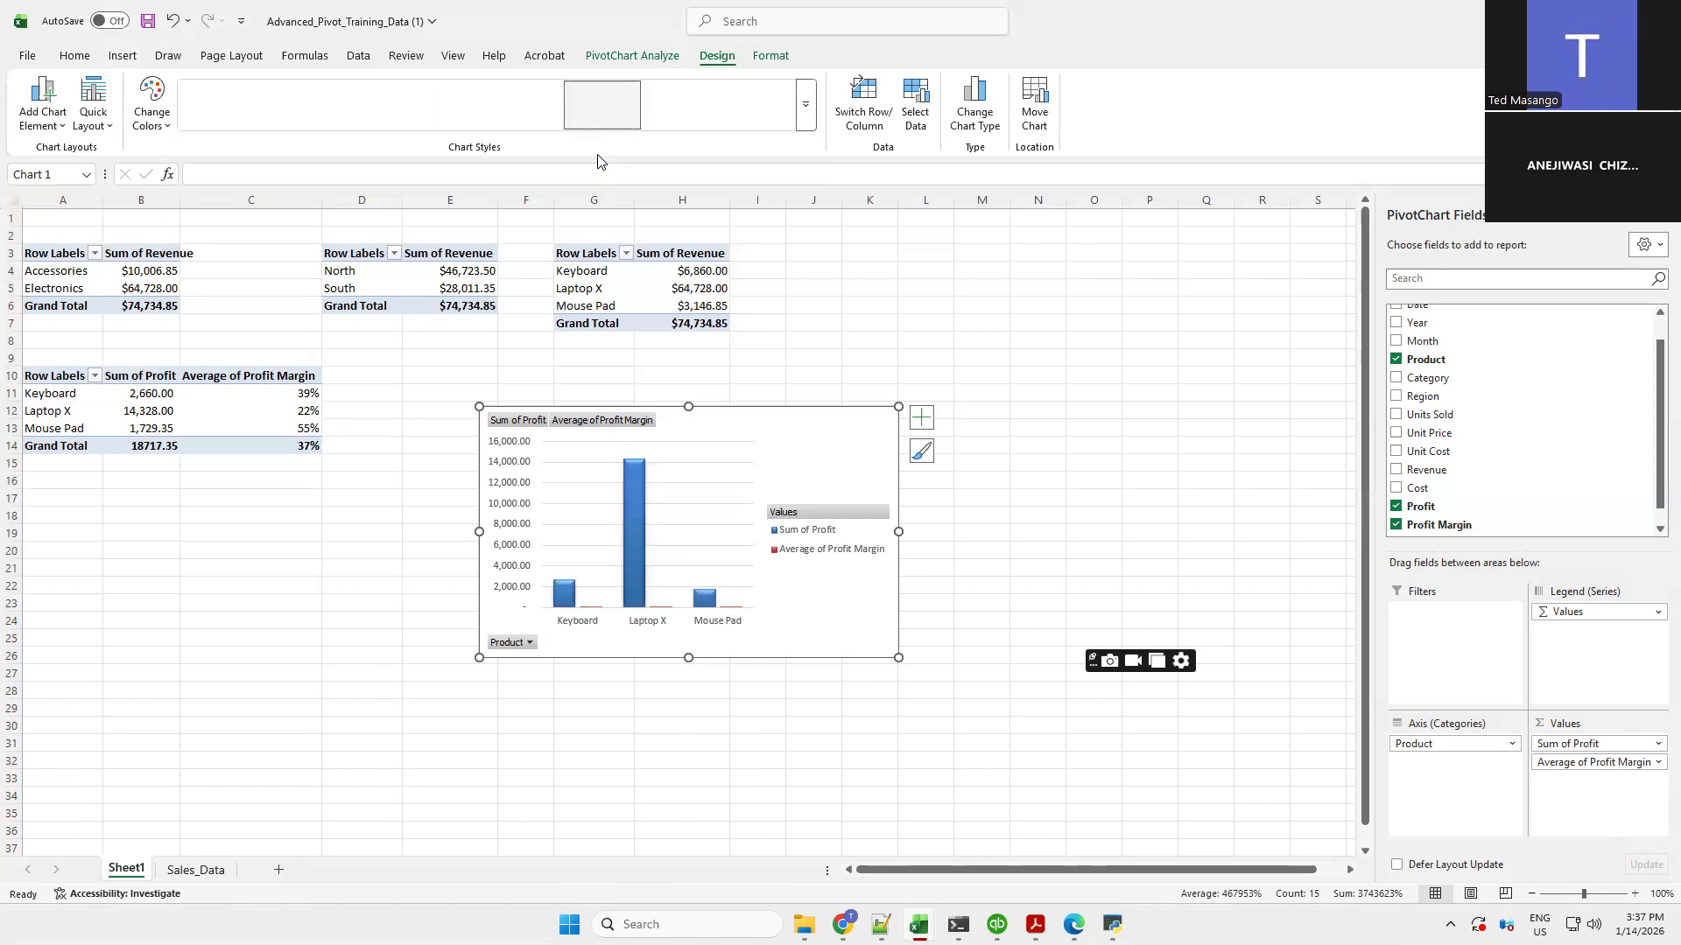
pyautogui.click(107, 131)
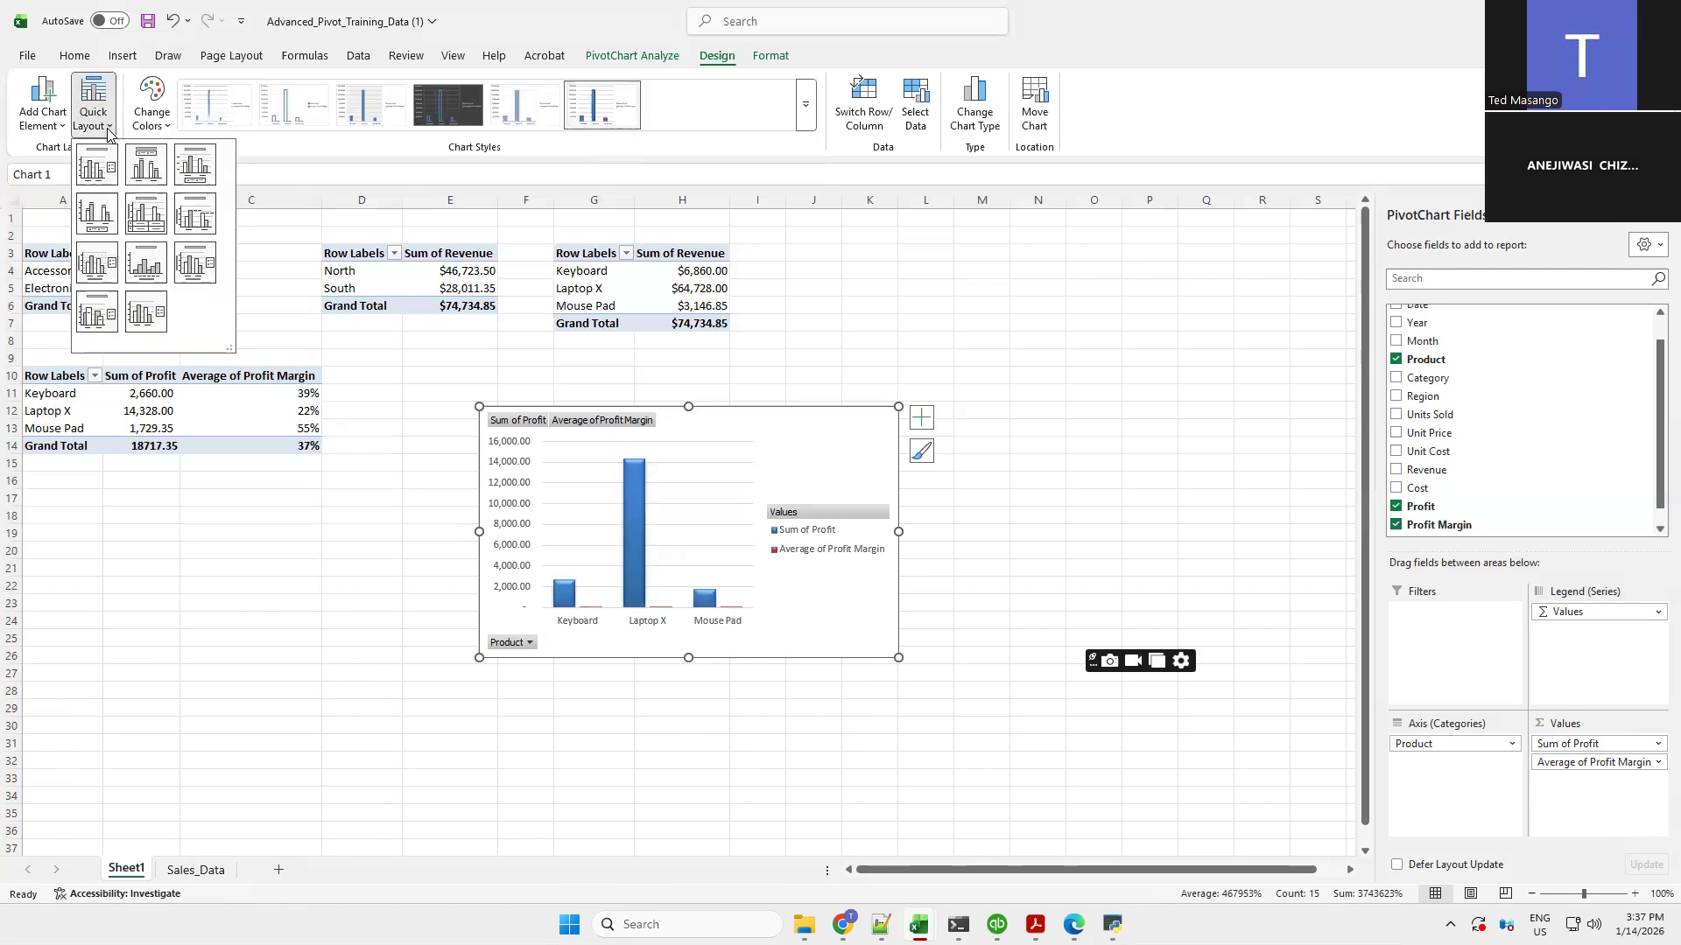
pyautogui.click(143, 225)
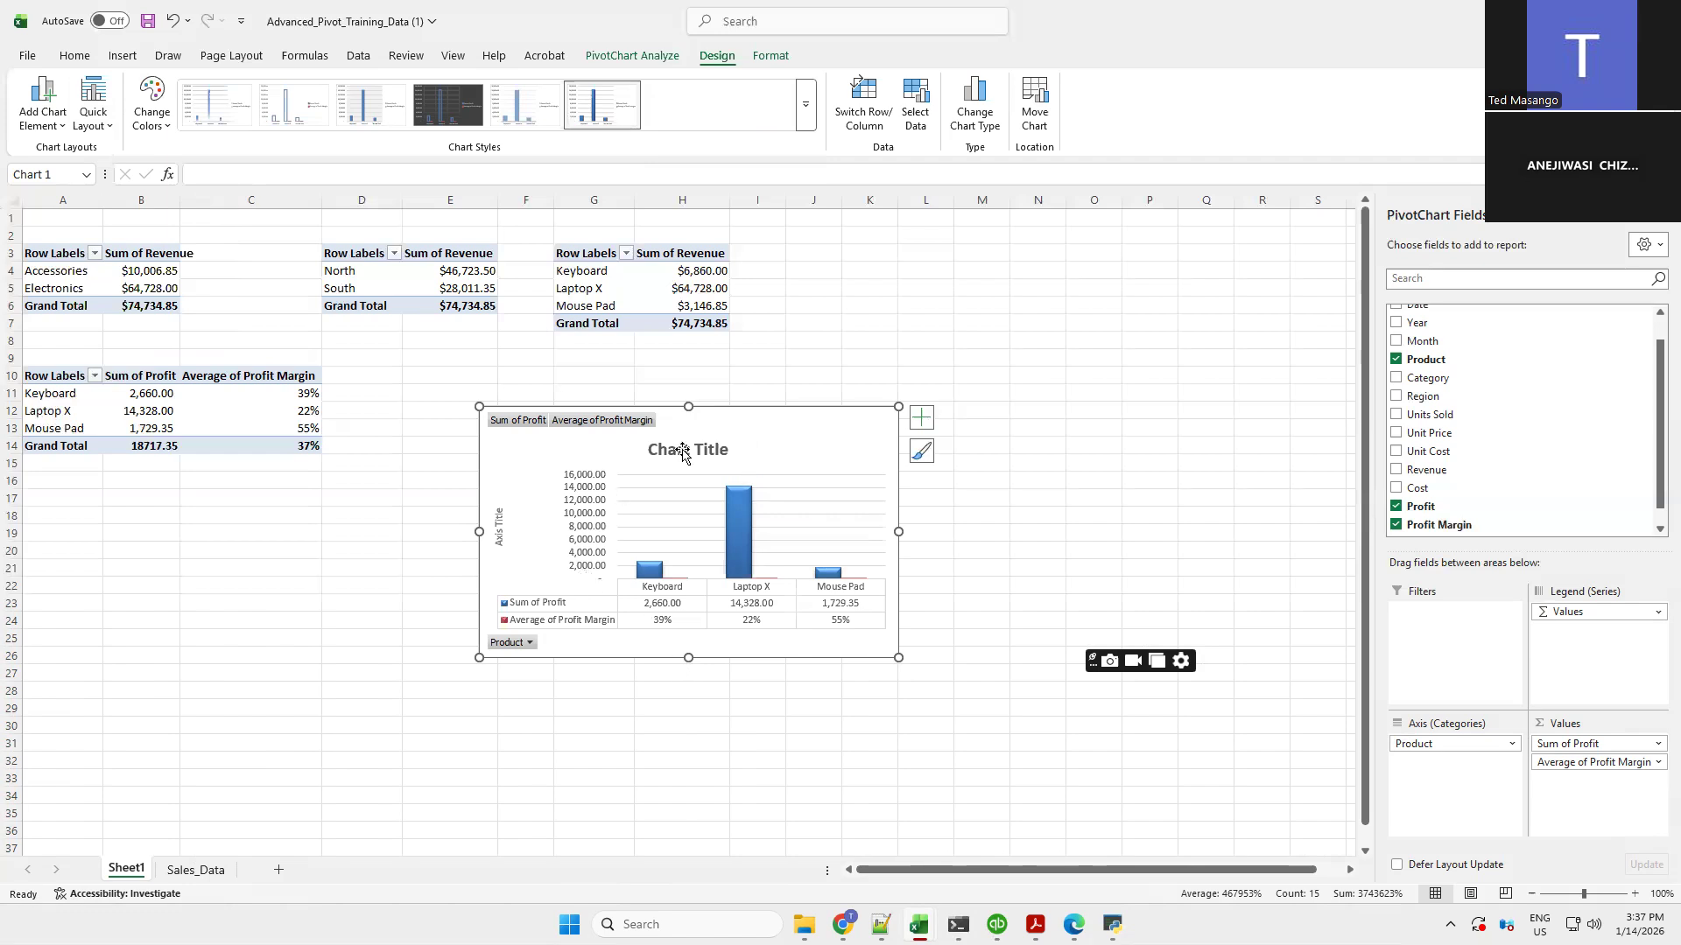
# Retitle the PivotChart as Sales Analysis
pyautogui.click(682, 449)
pyautogui.moveTo(650, 450); pyautogui.dragTo(731, 450)
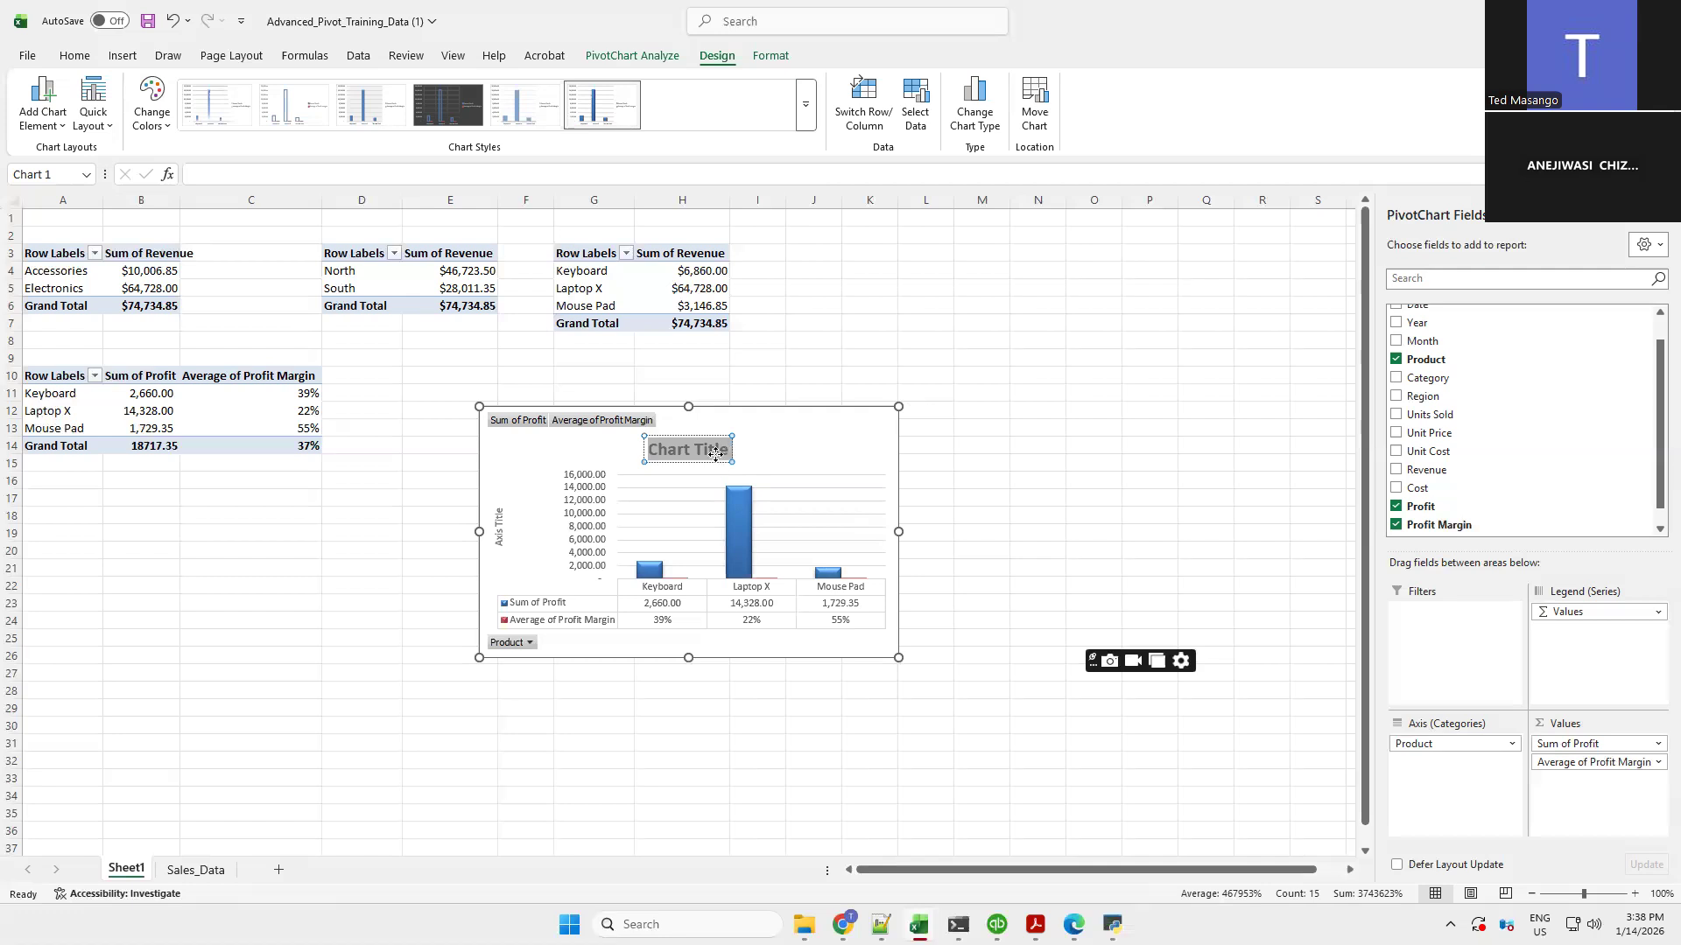
pyautogui.write('Sales A')
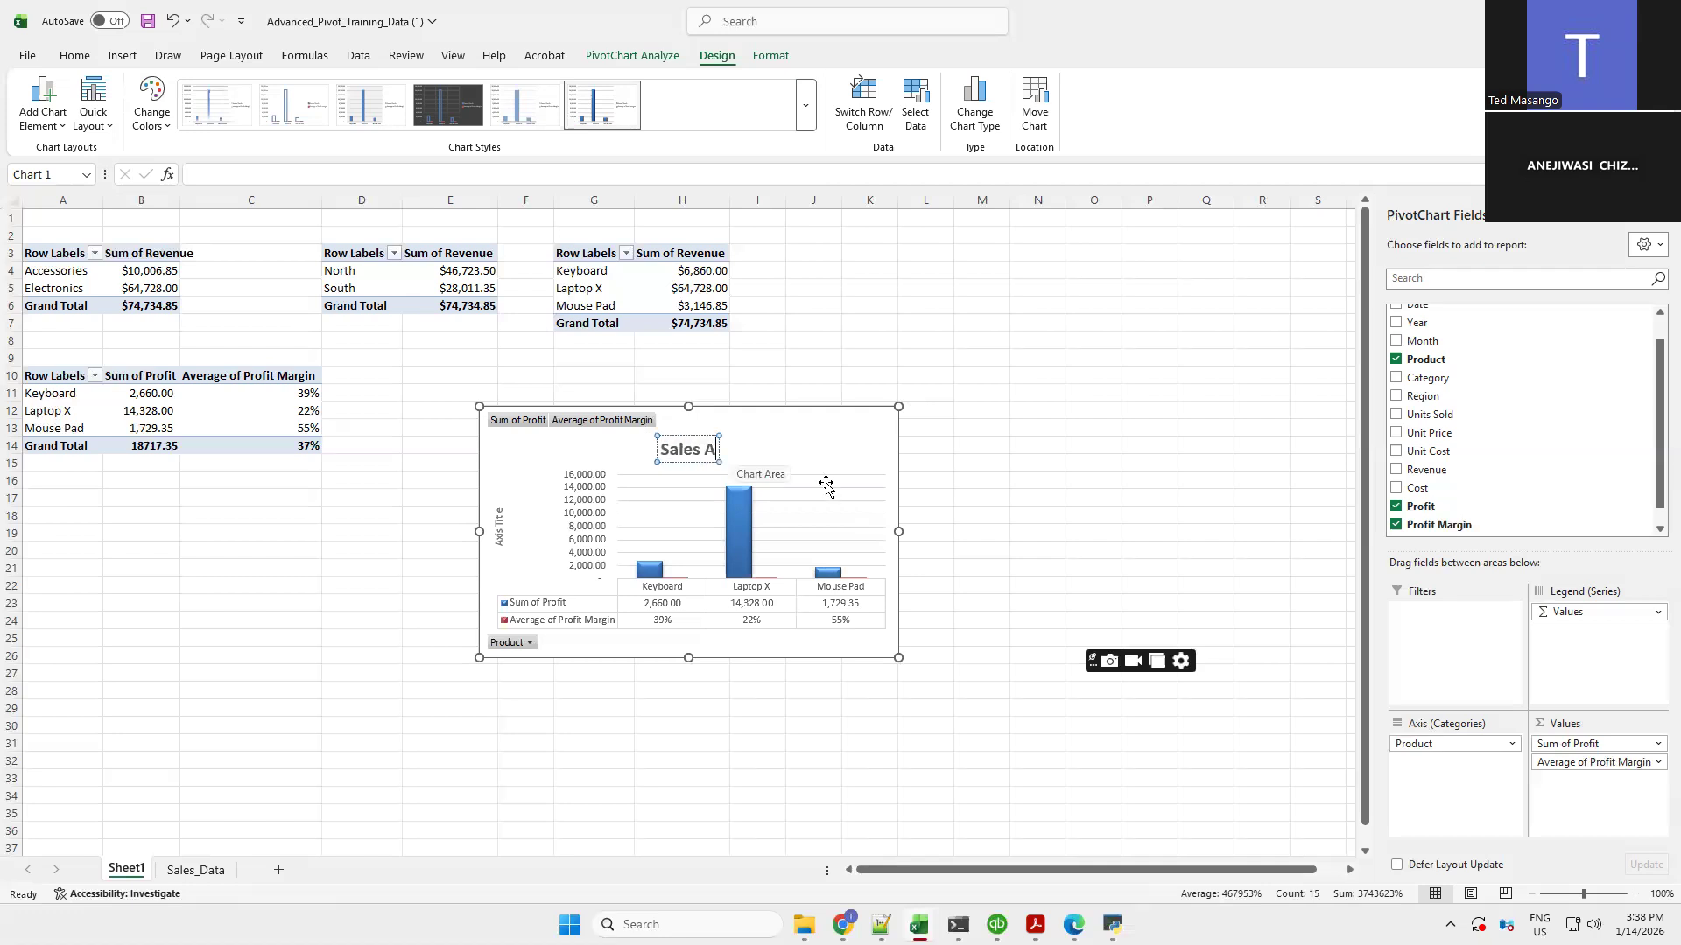
pyautogui.write('nalys')
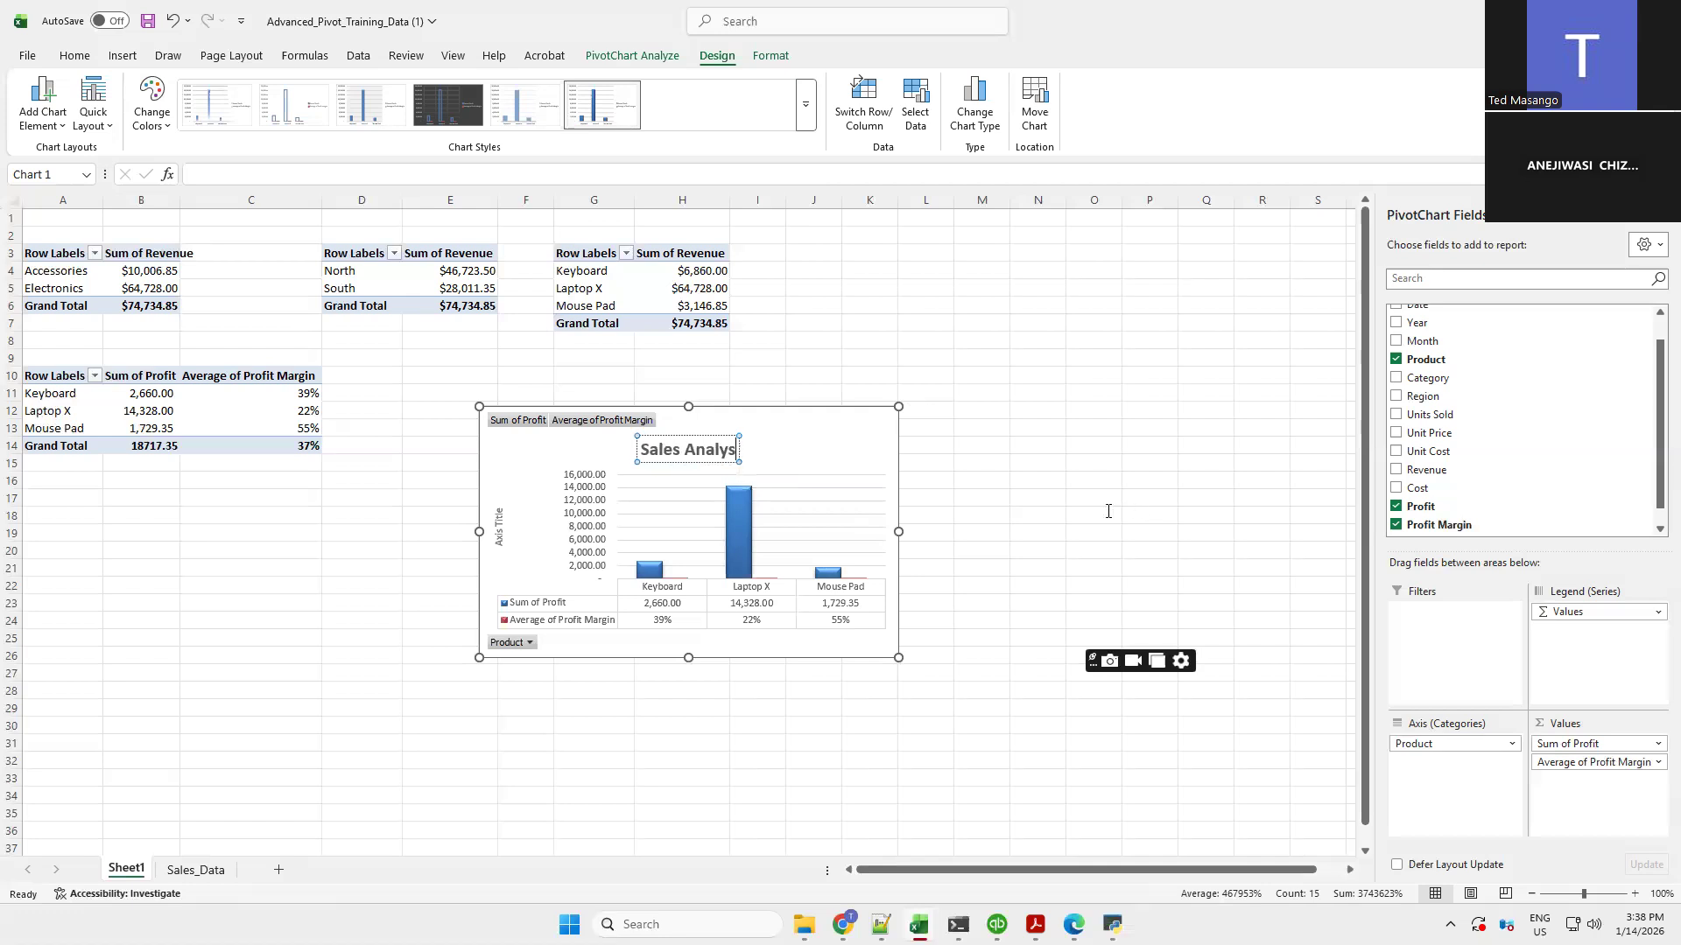
pyautogui.write('is')
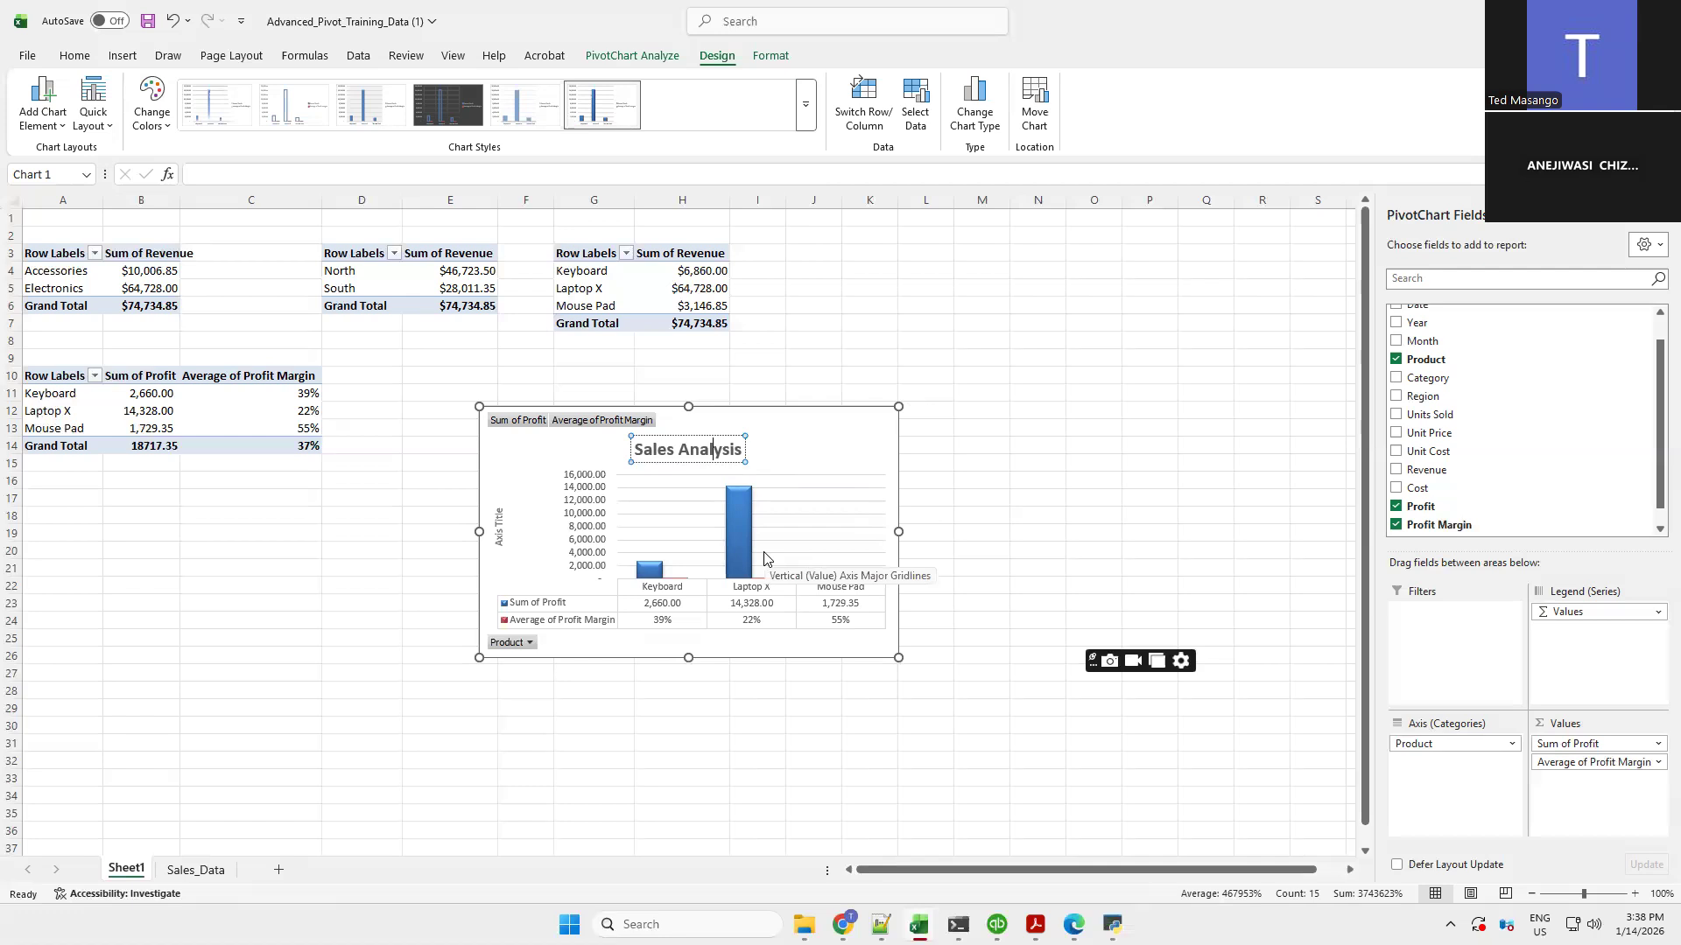
pyautogui.click(962, 439)
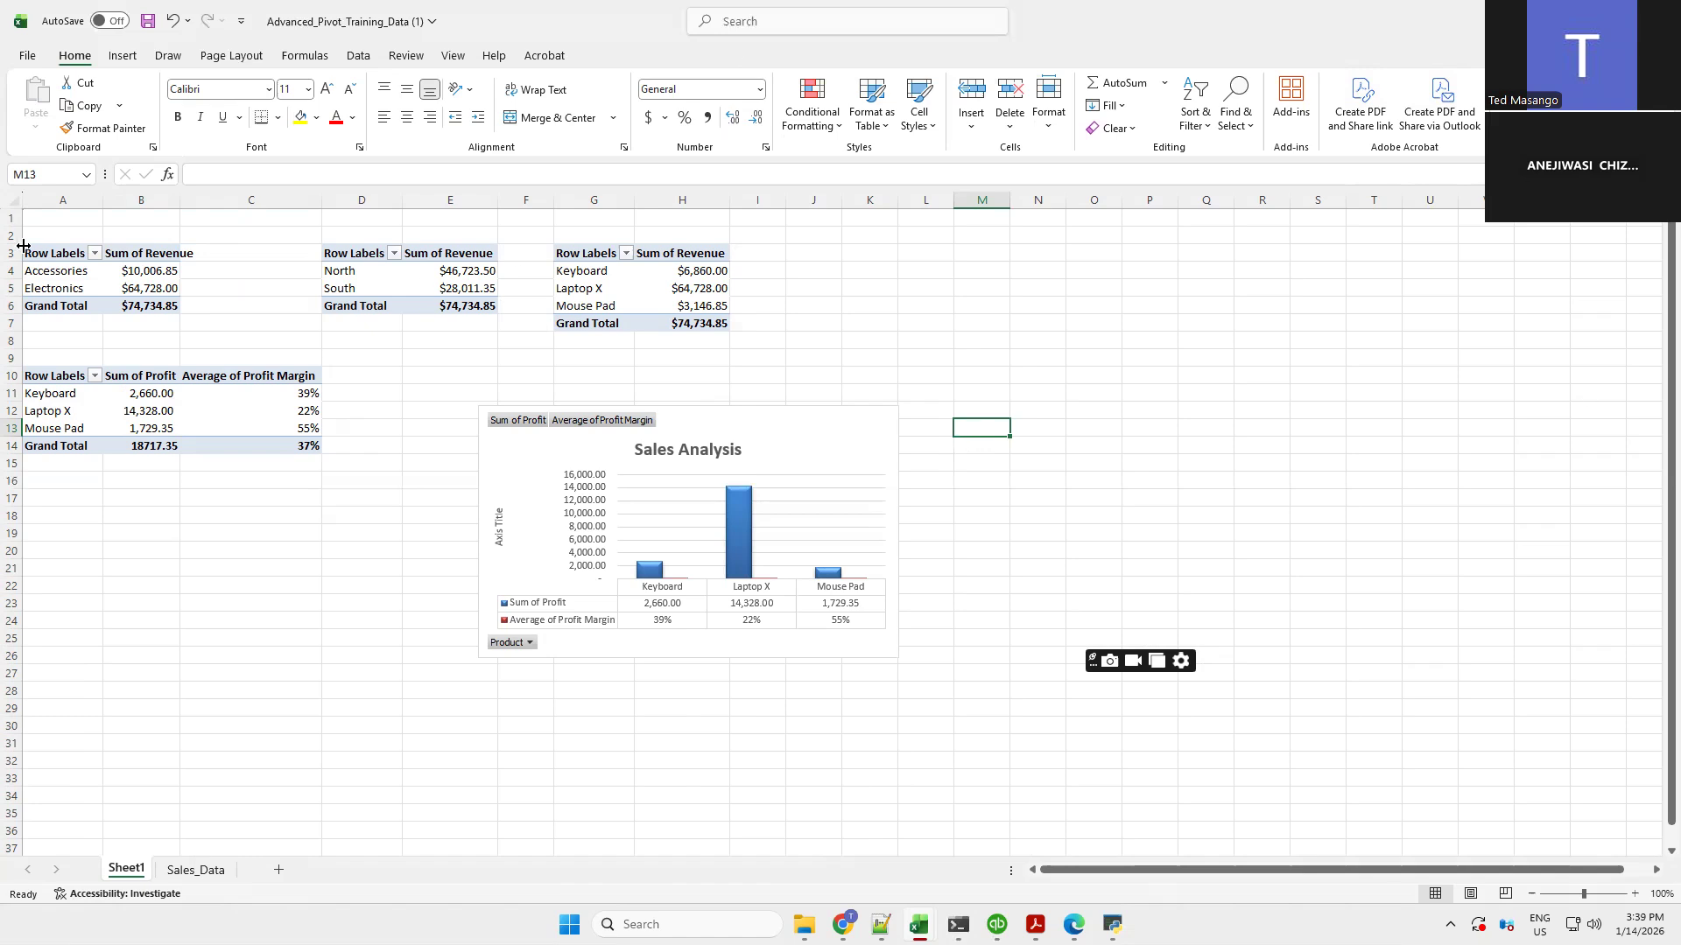
pyautogui.click(57, 230)
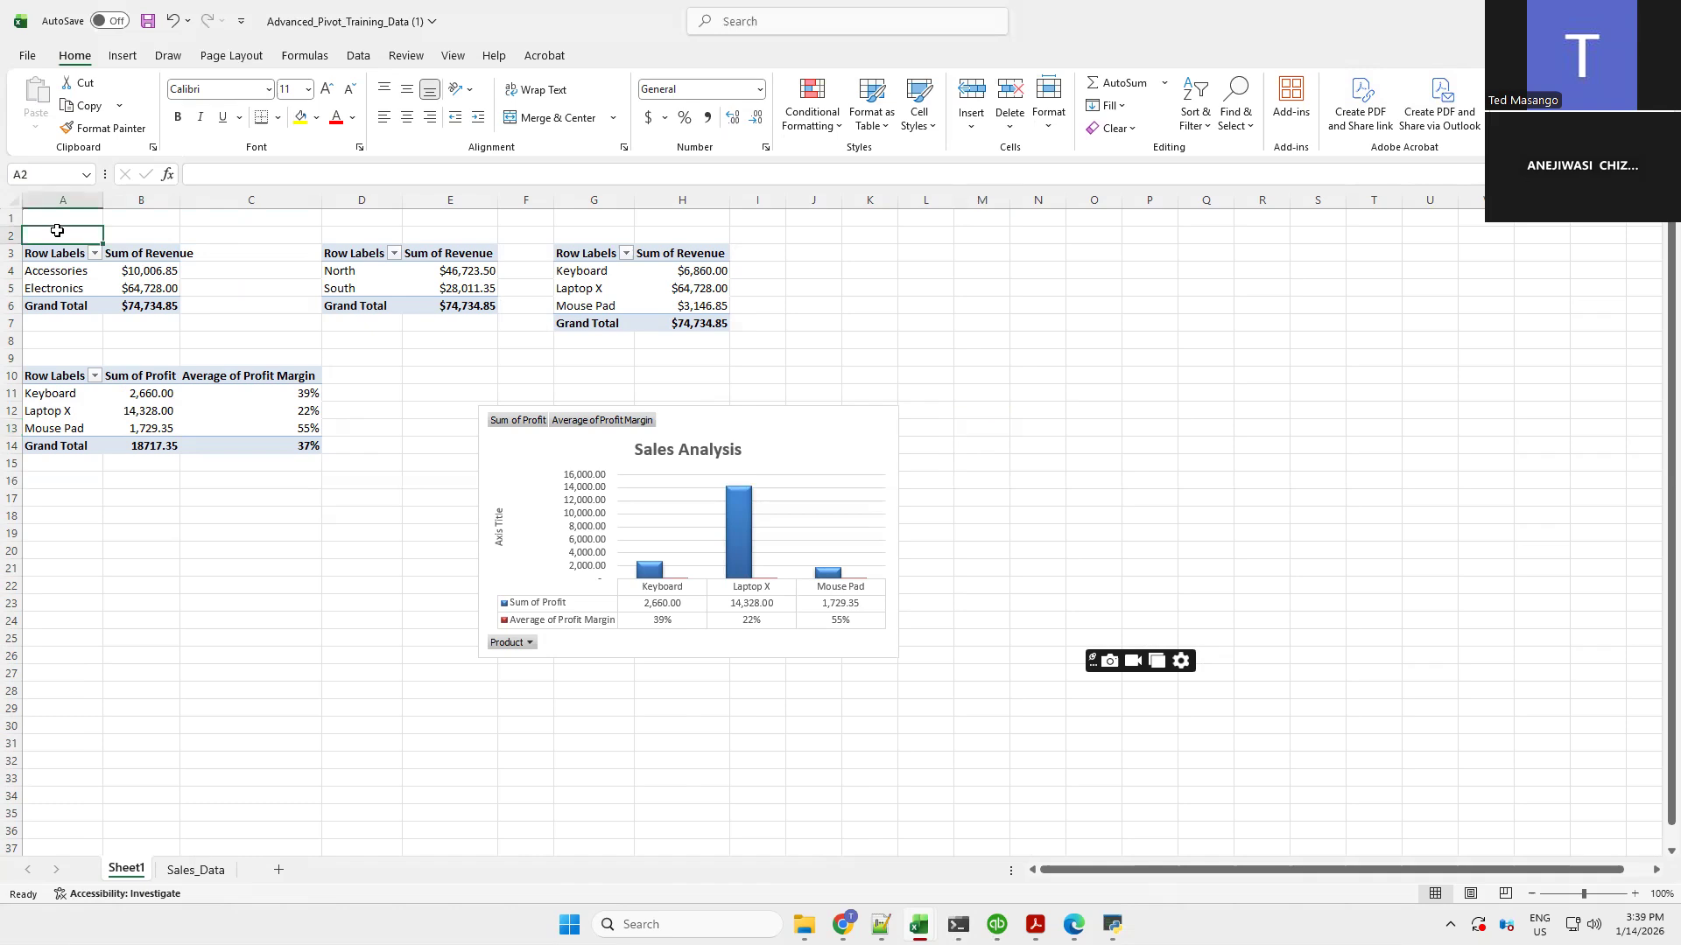
pyautogui.click(358, 234)
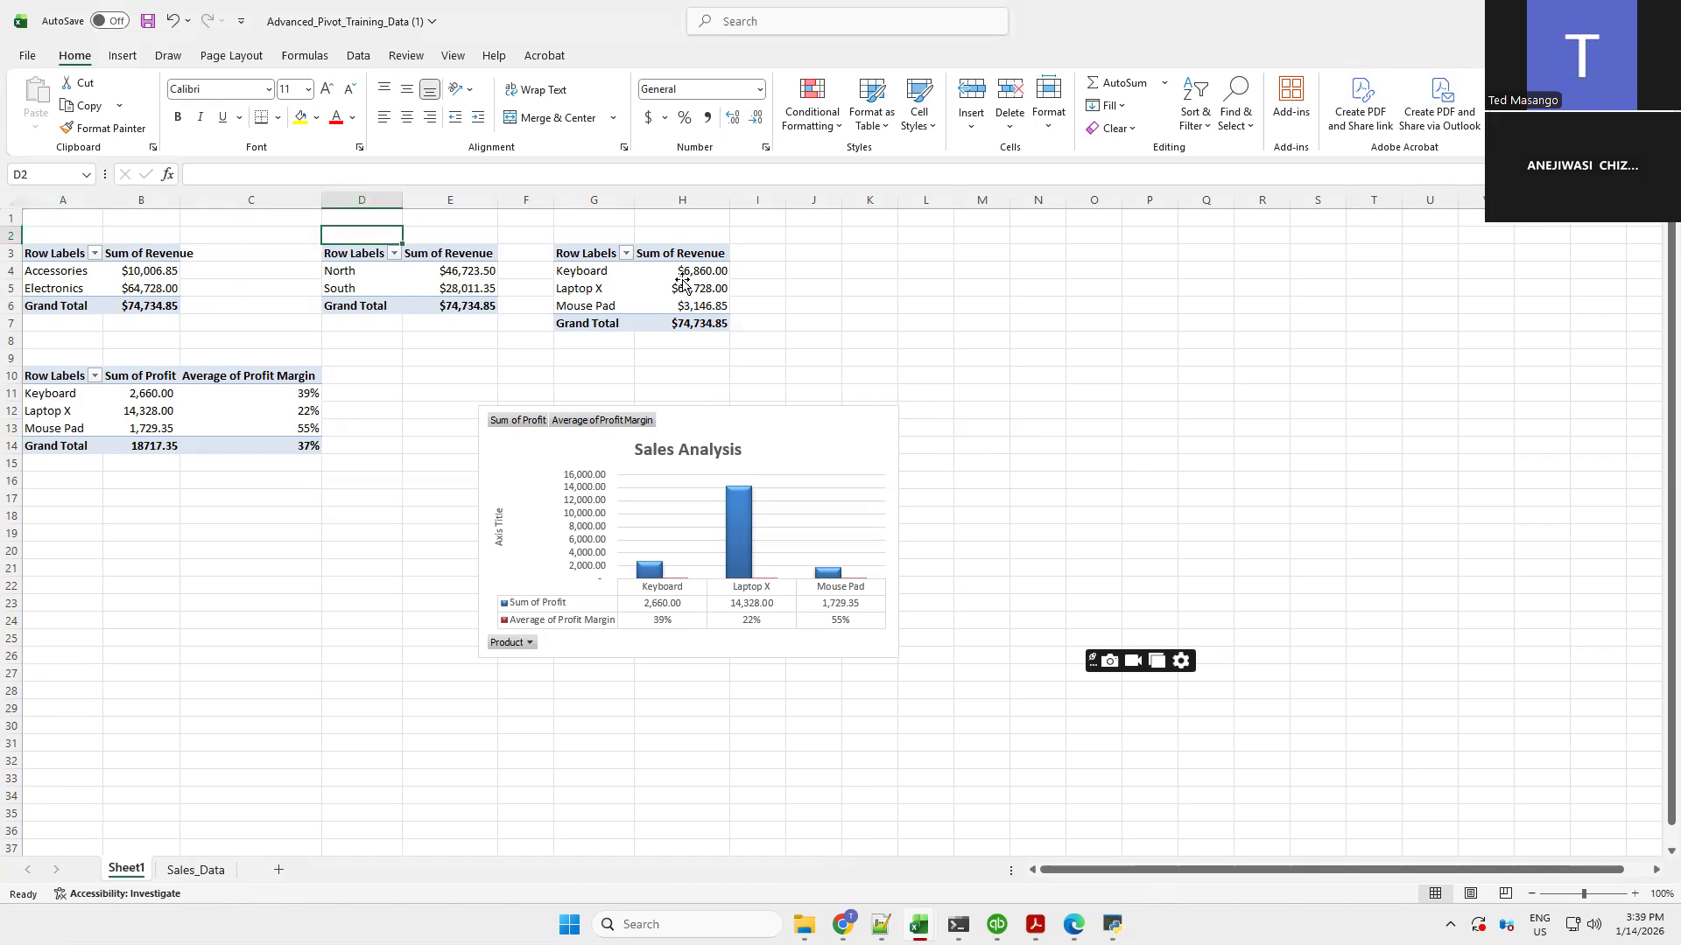
pyautogui.click(593, 239)
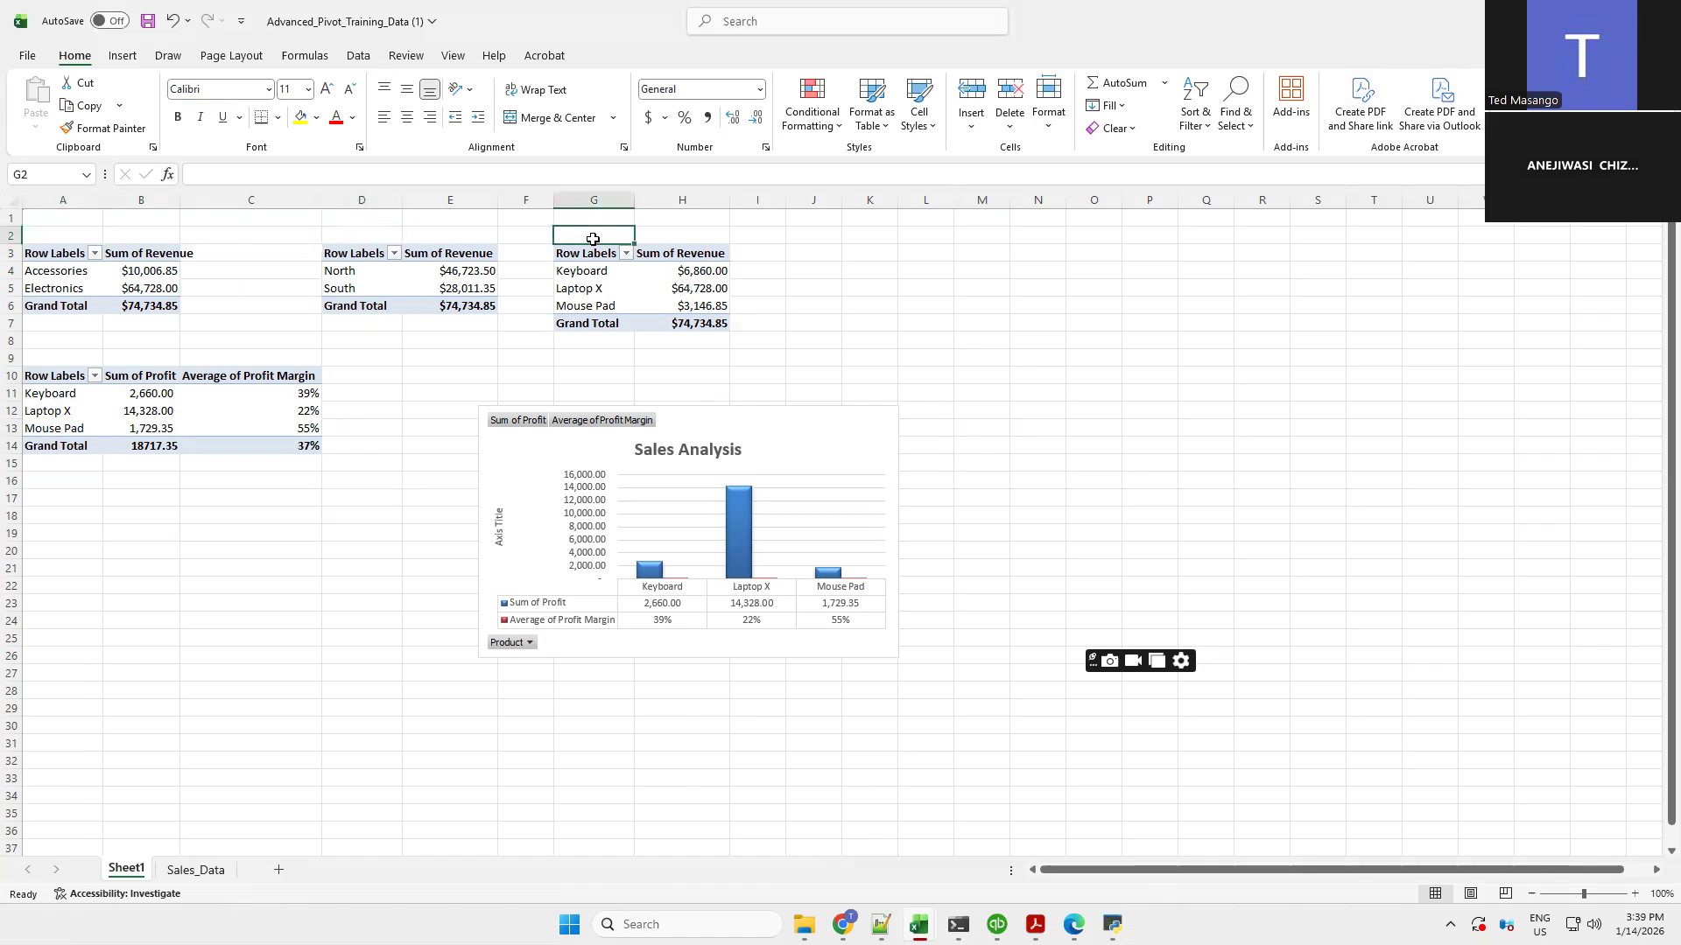
pyautogui.click(57, 354)
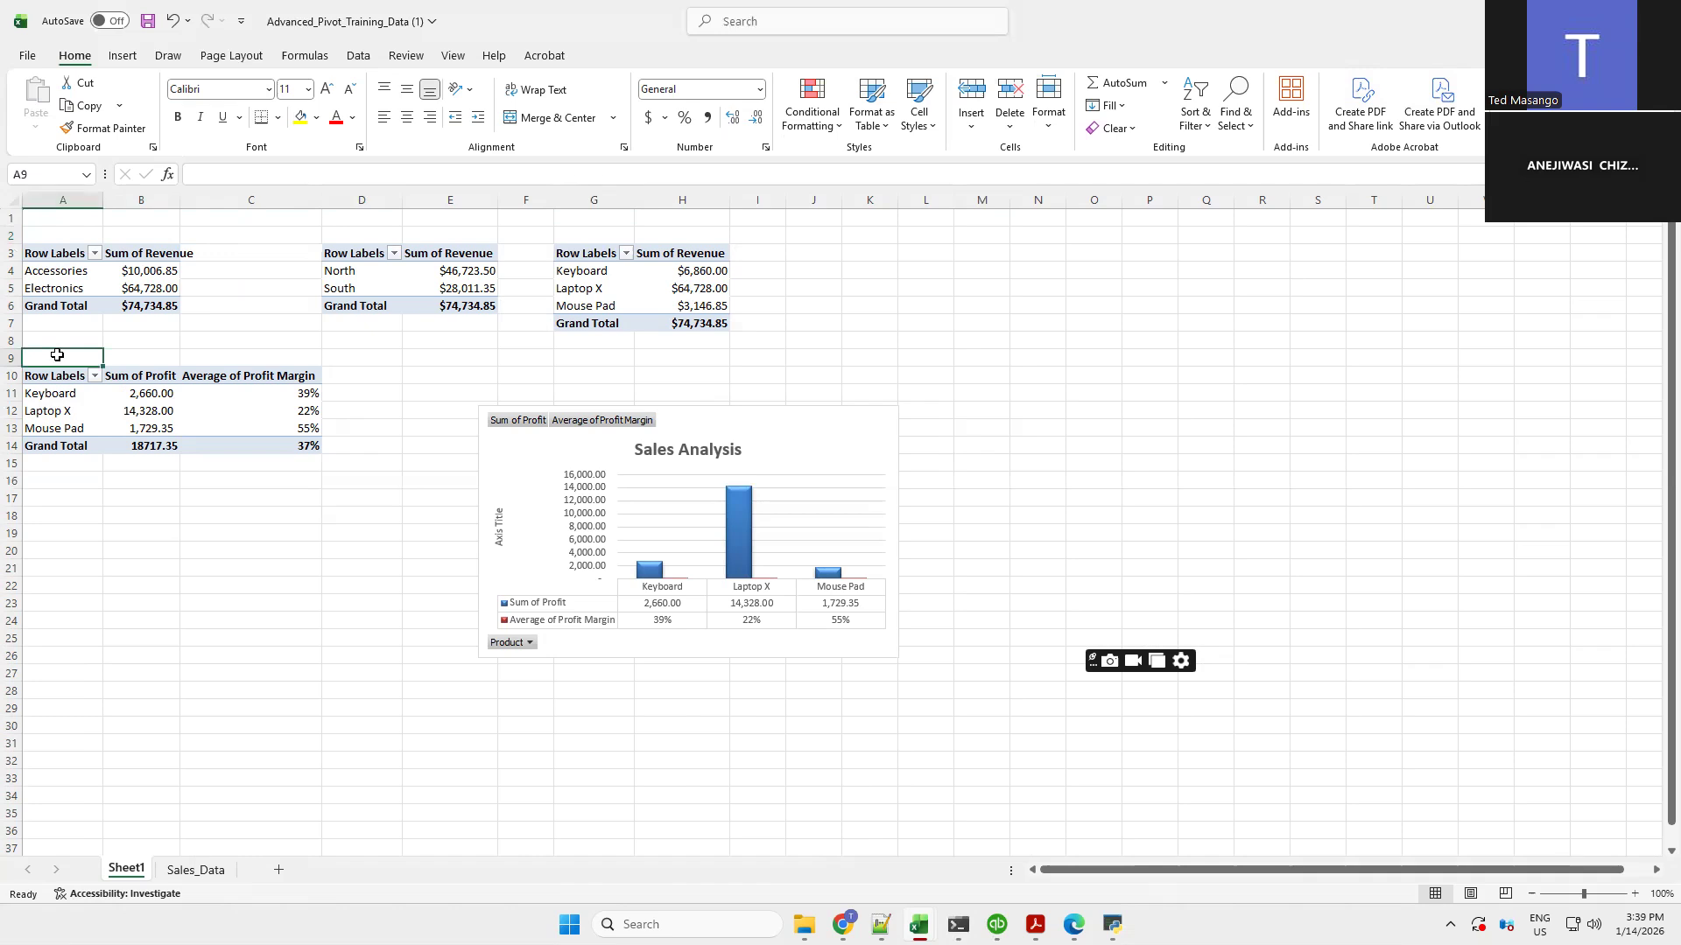
# Move the profit PivotChart to a new sheet named Profitability Analysis By Produ
pyautogui.click(537, 459)
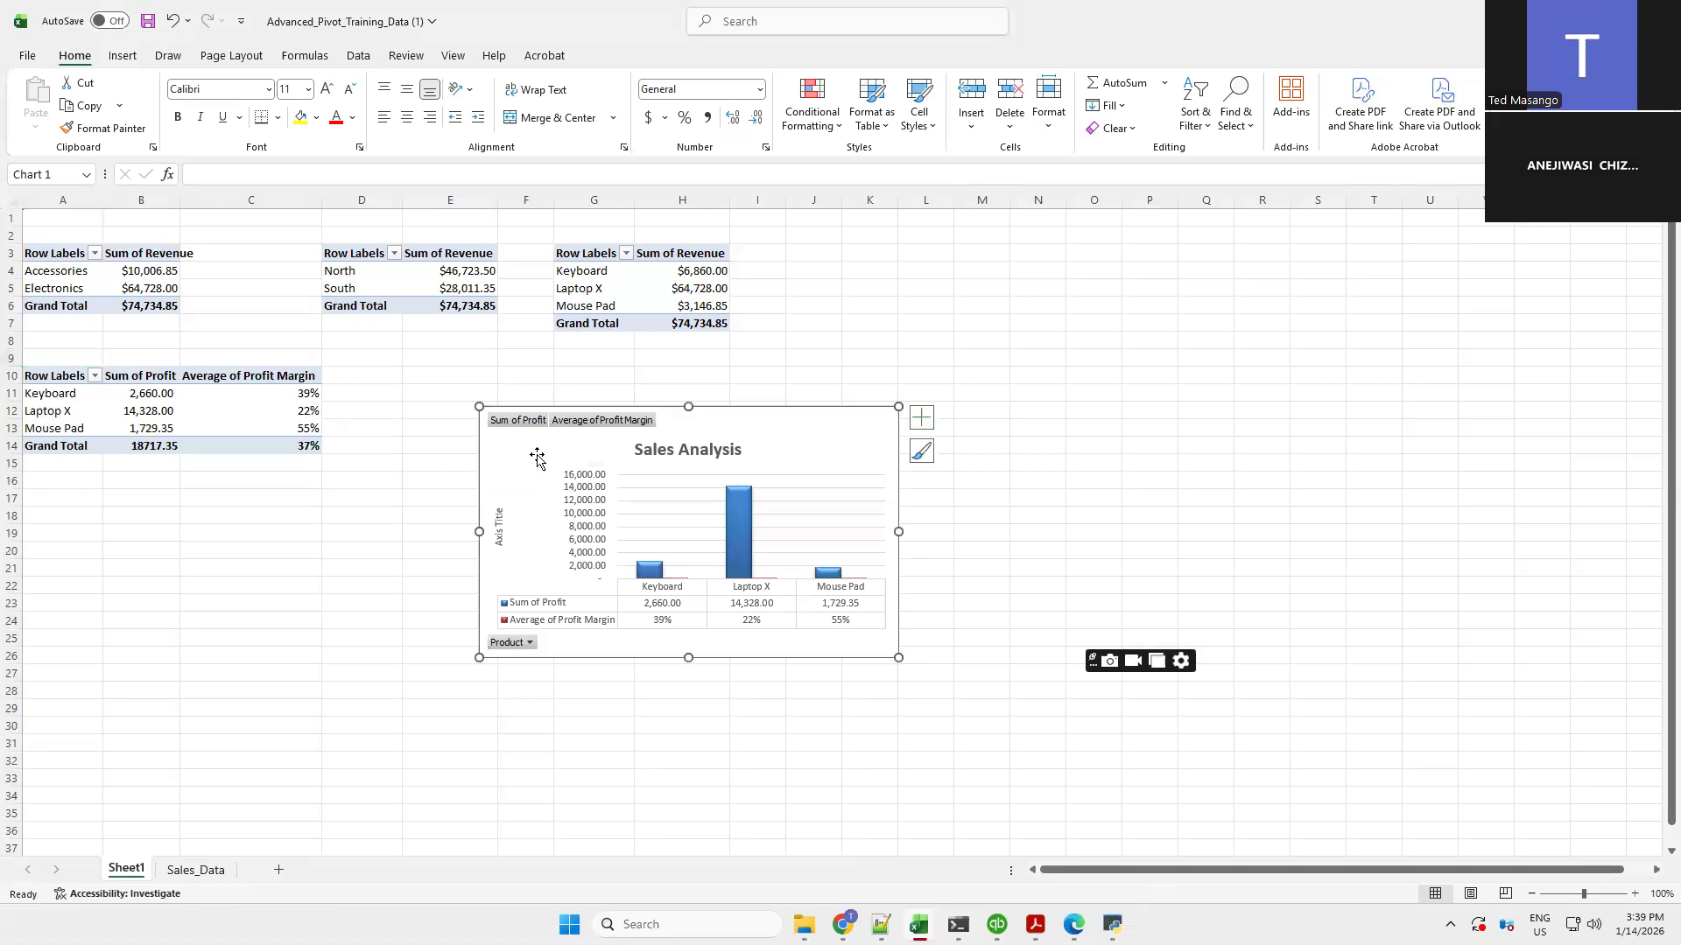
pyautogui.rightClick(813, 434)
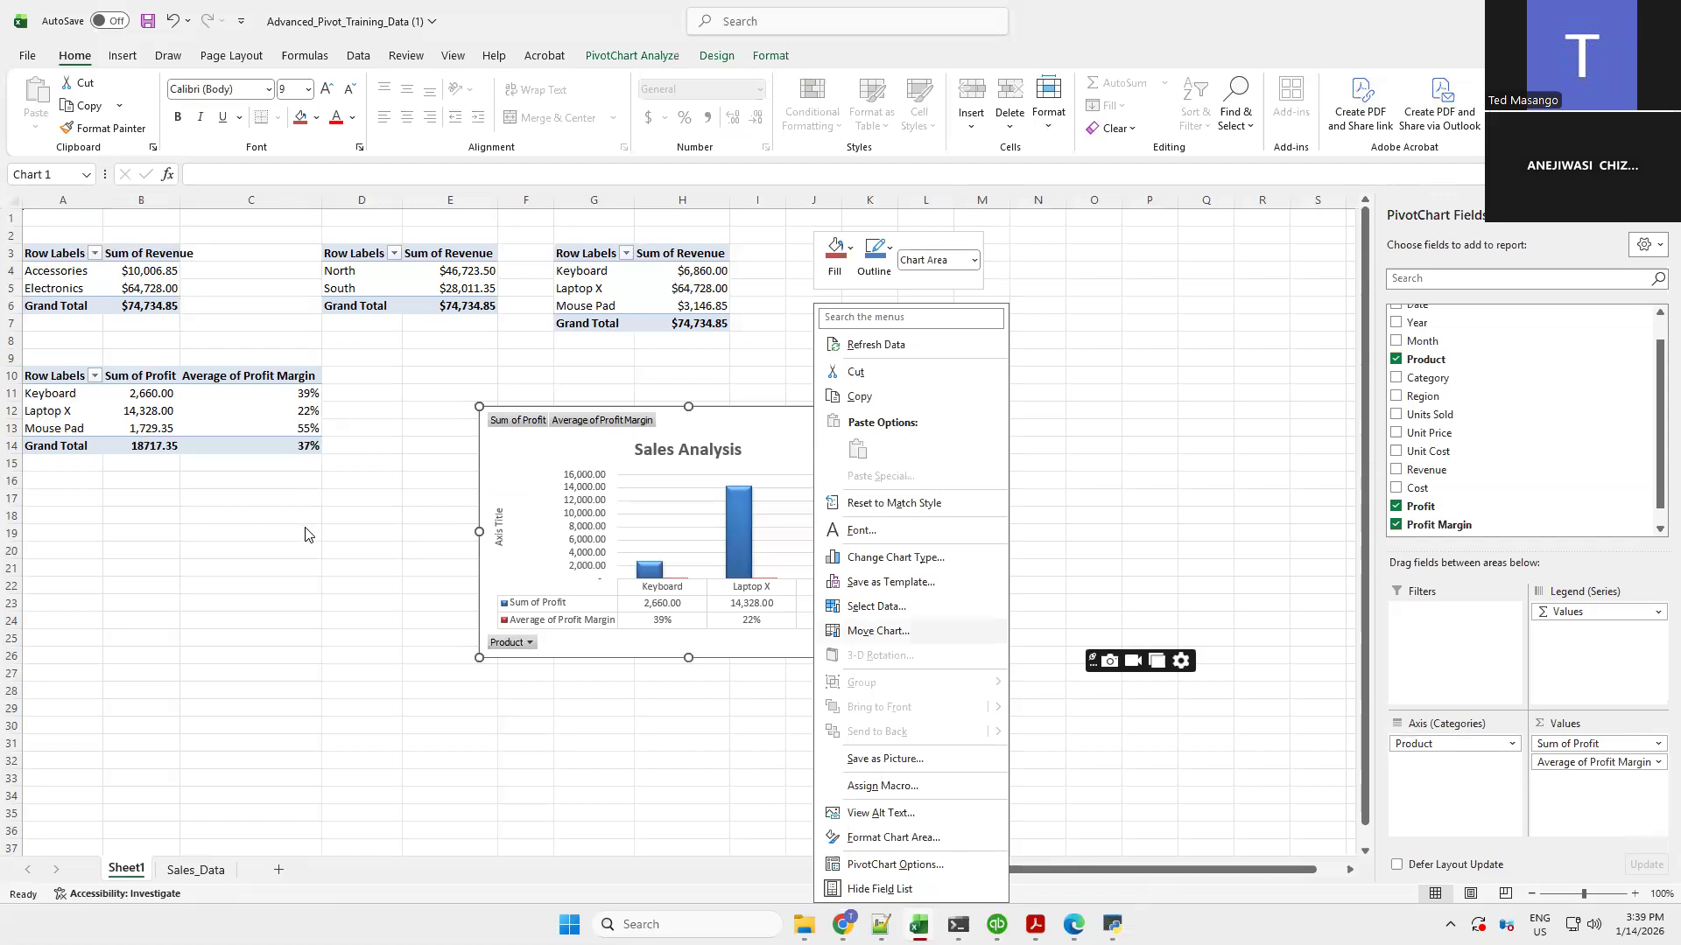
pyautogui.click(768, 440)
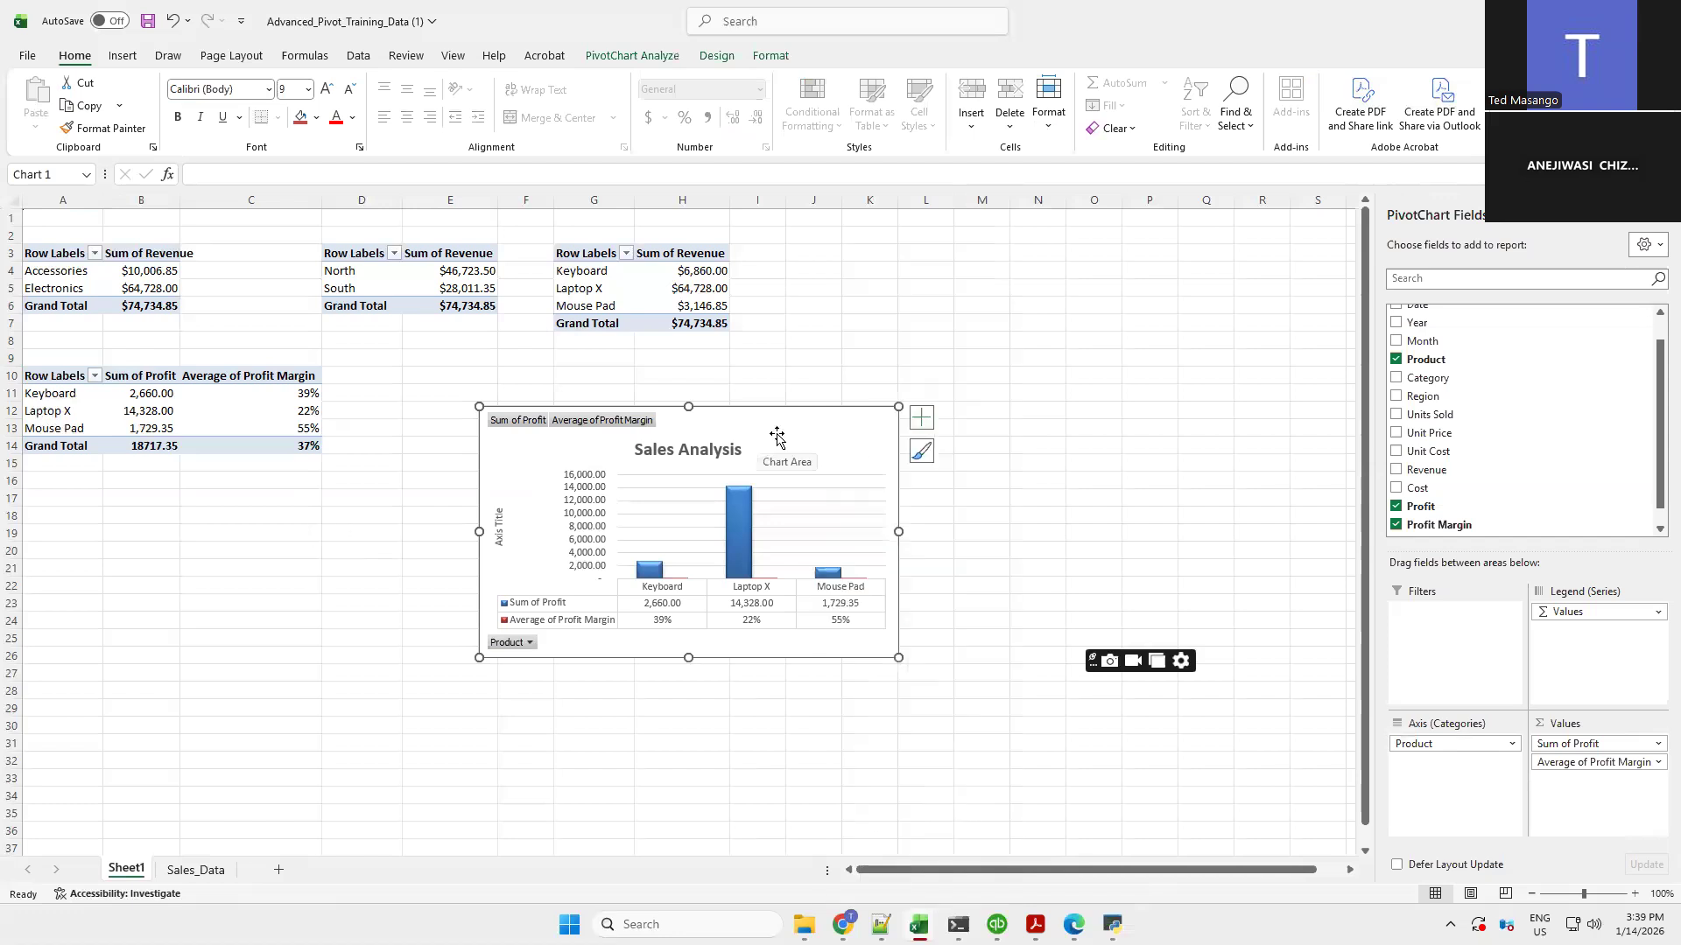
pyautogui.rightClick(777, 437)
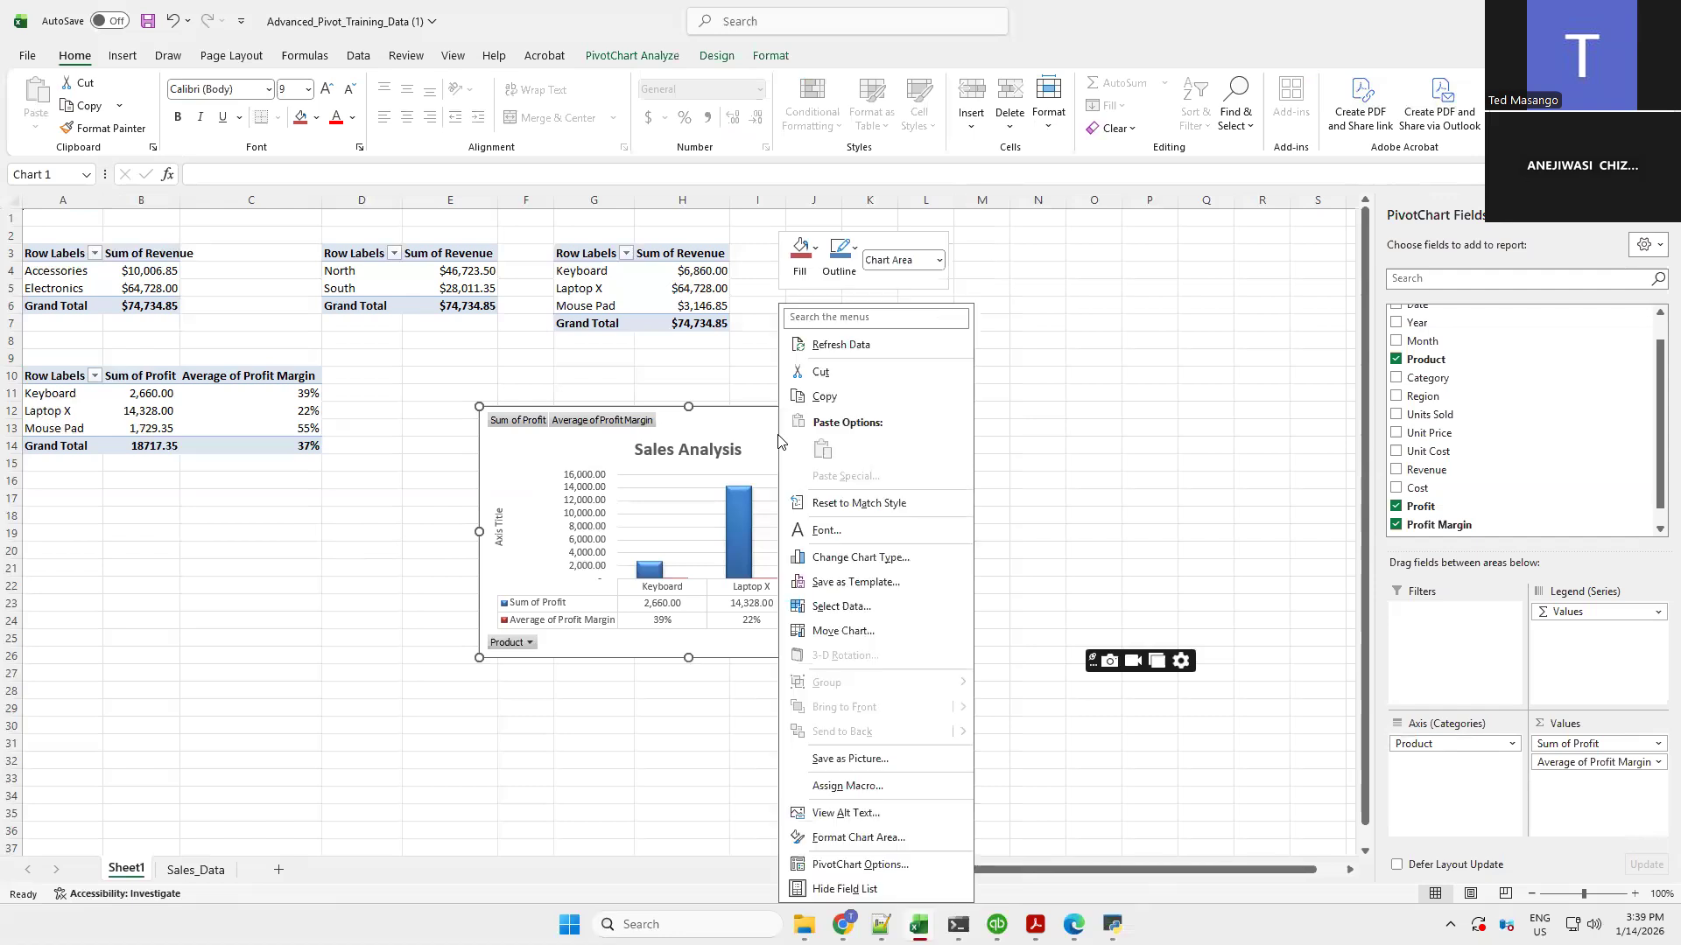
pyautogui.click(835, 636)
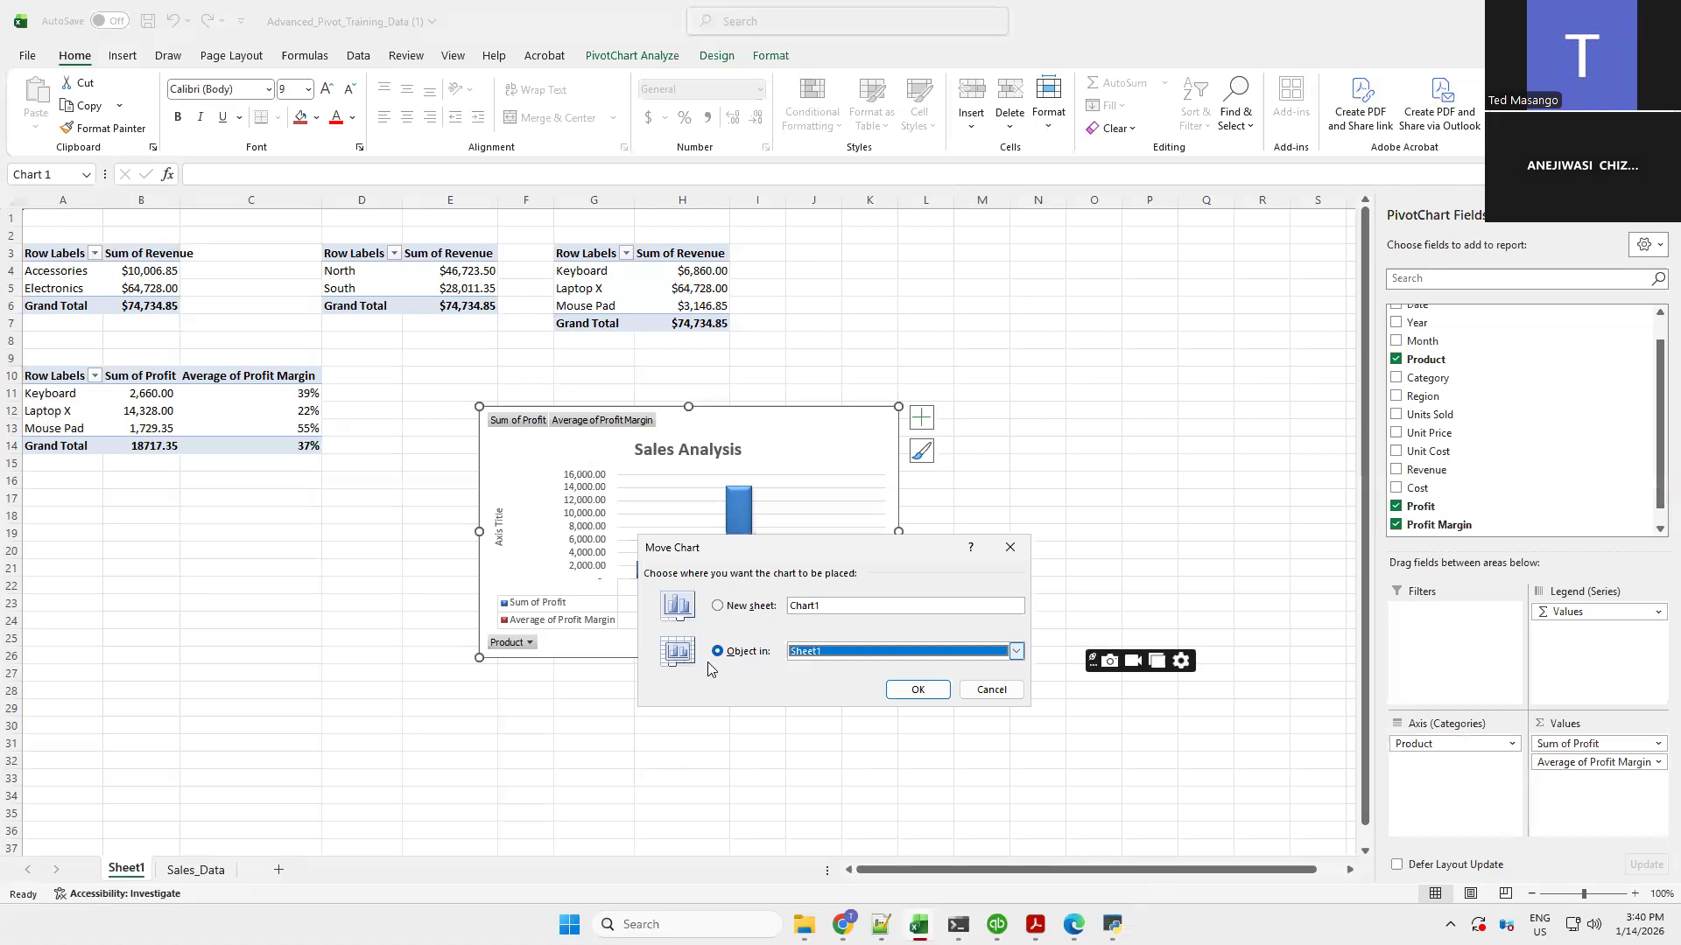
pyautogui.click(719, 607)
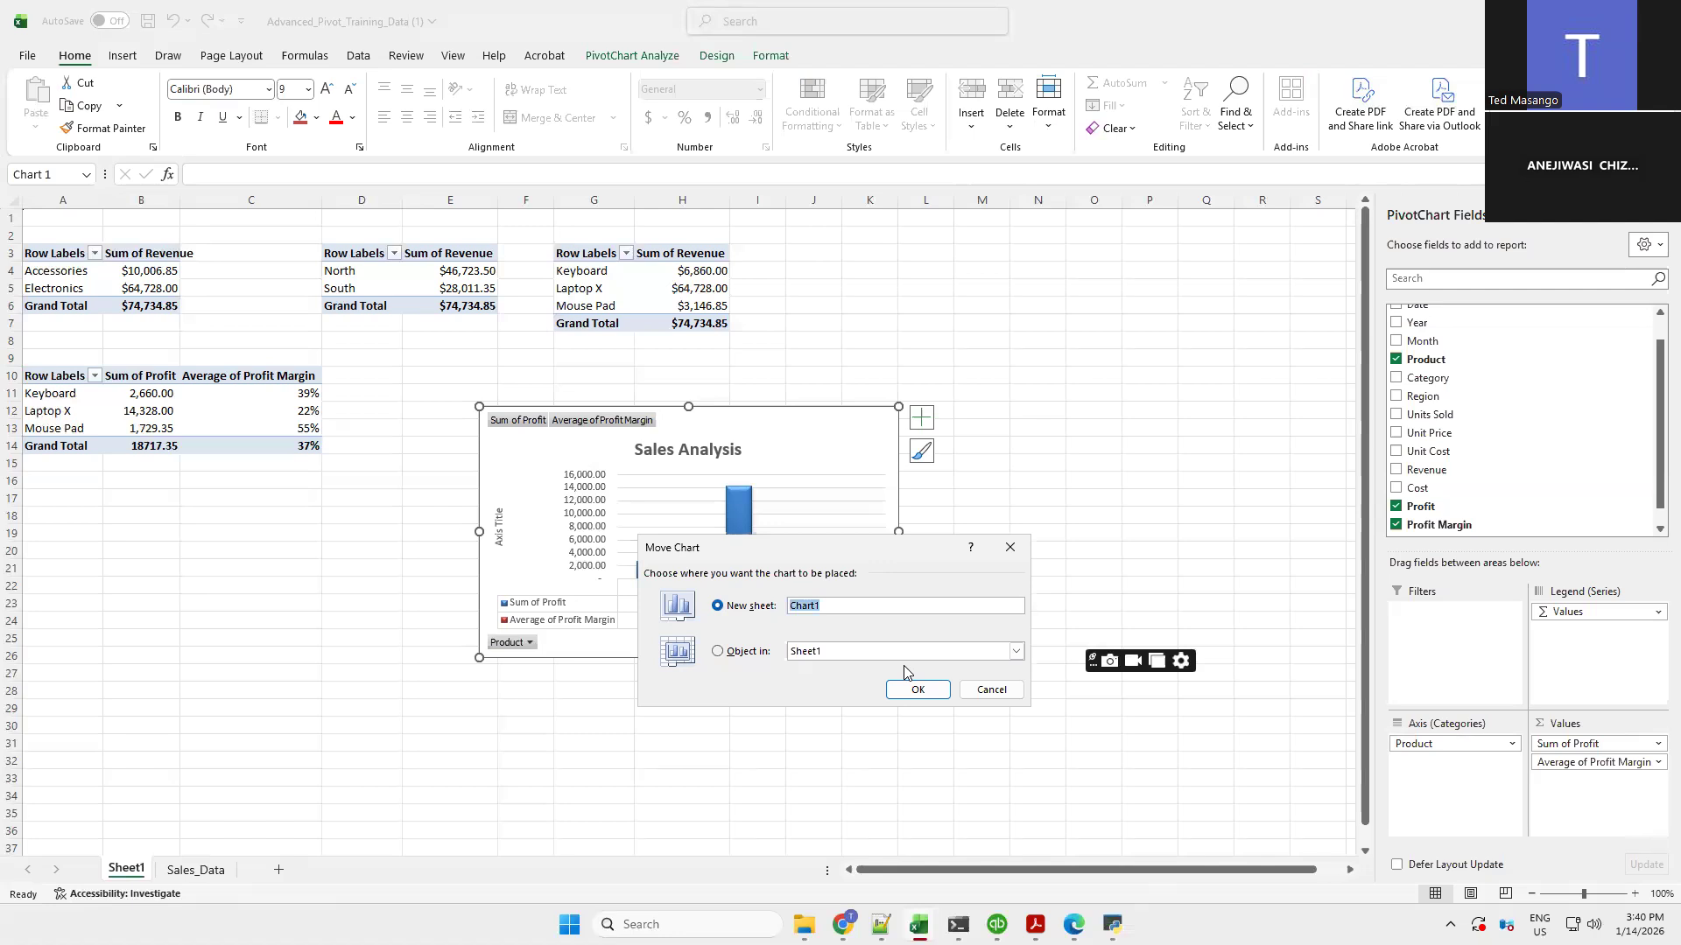
pyautogui.write('Profitability Analysis By Produ')
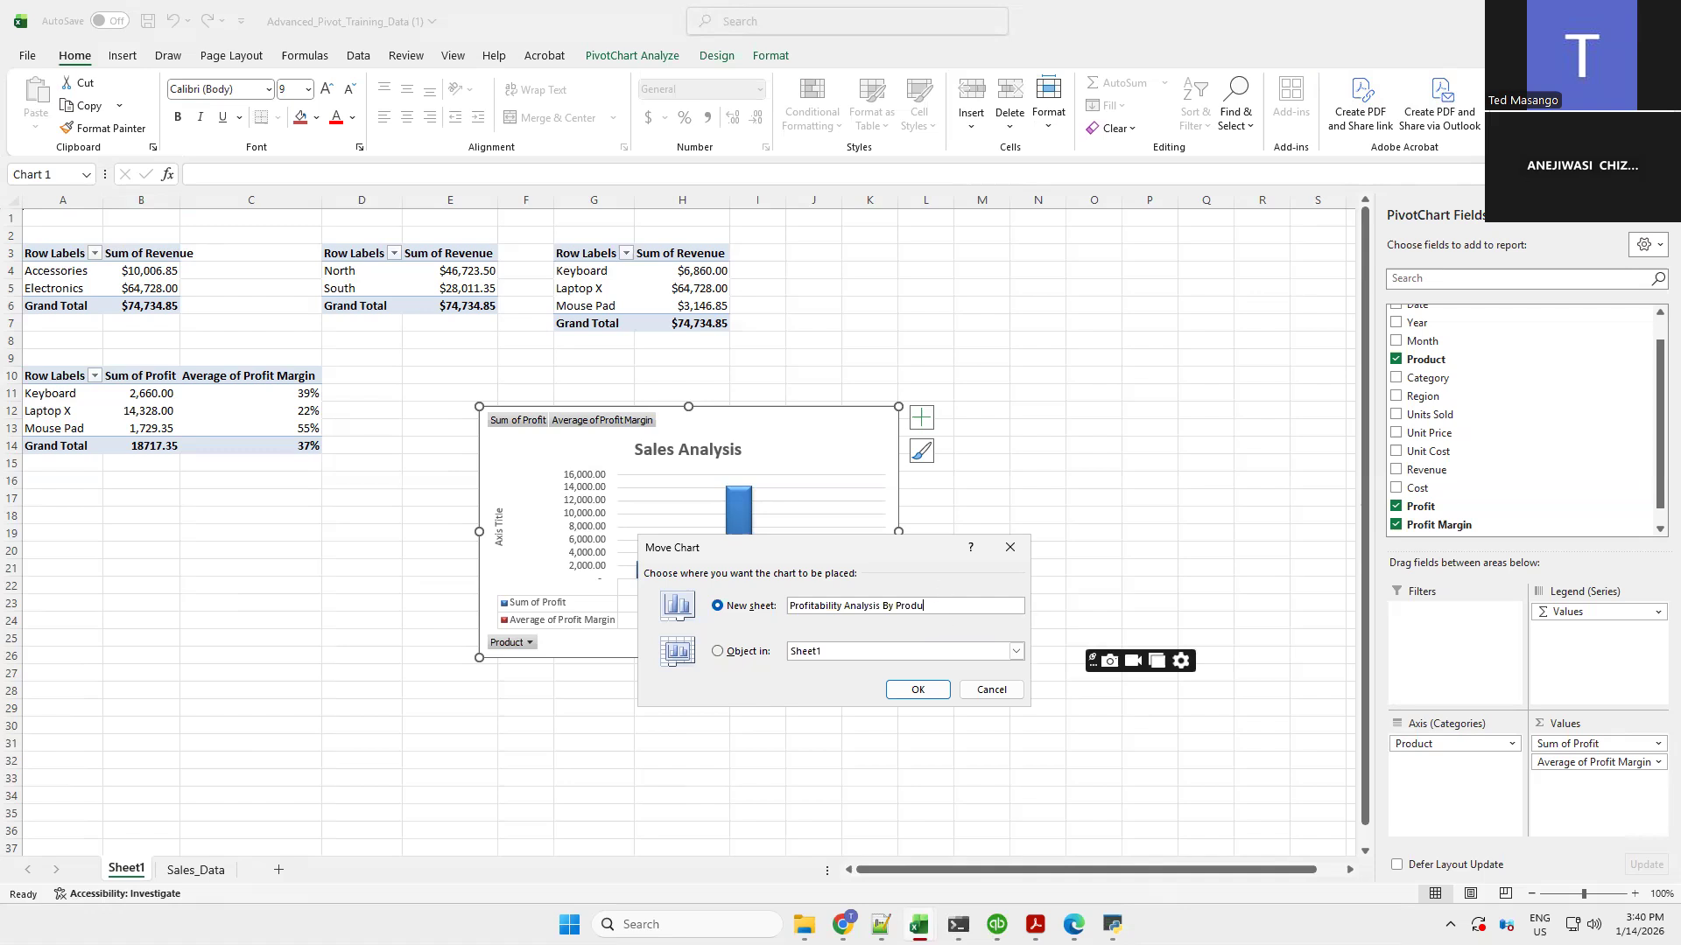
pyautogui.click(918, 690)
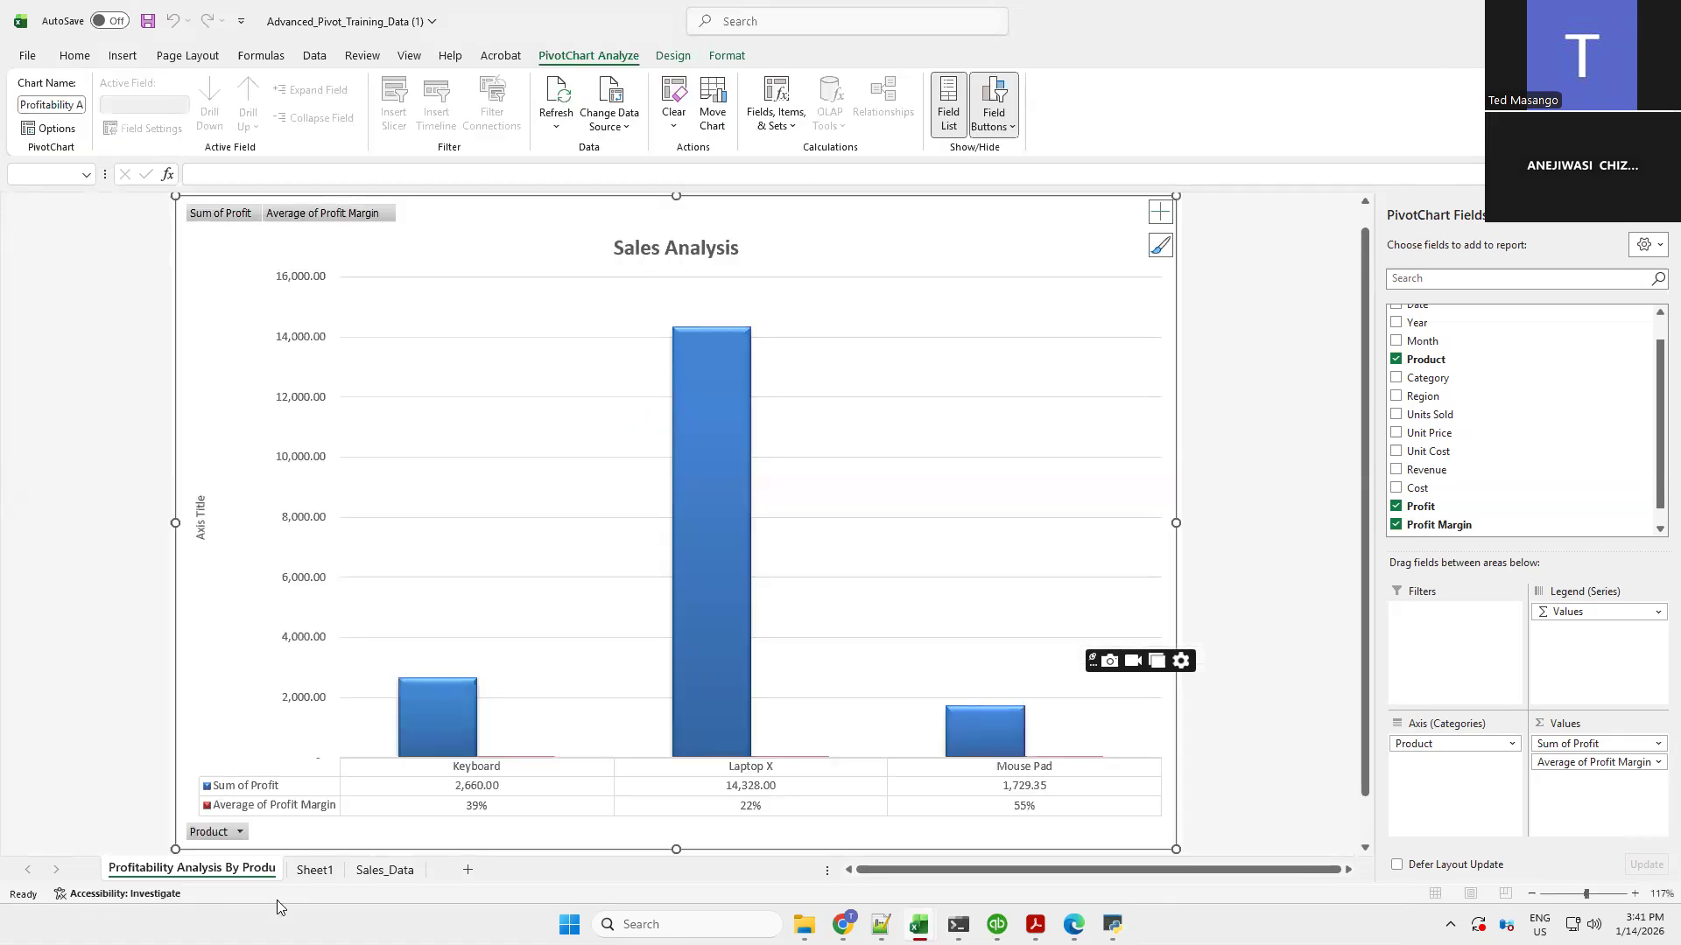
# Look through the Sales_Data sheet, Sheet1 and the new chart sheet
pyautogui.click(385, 870)
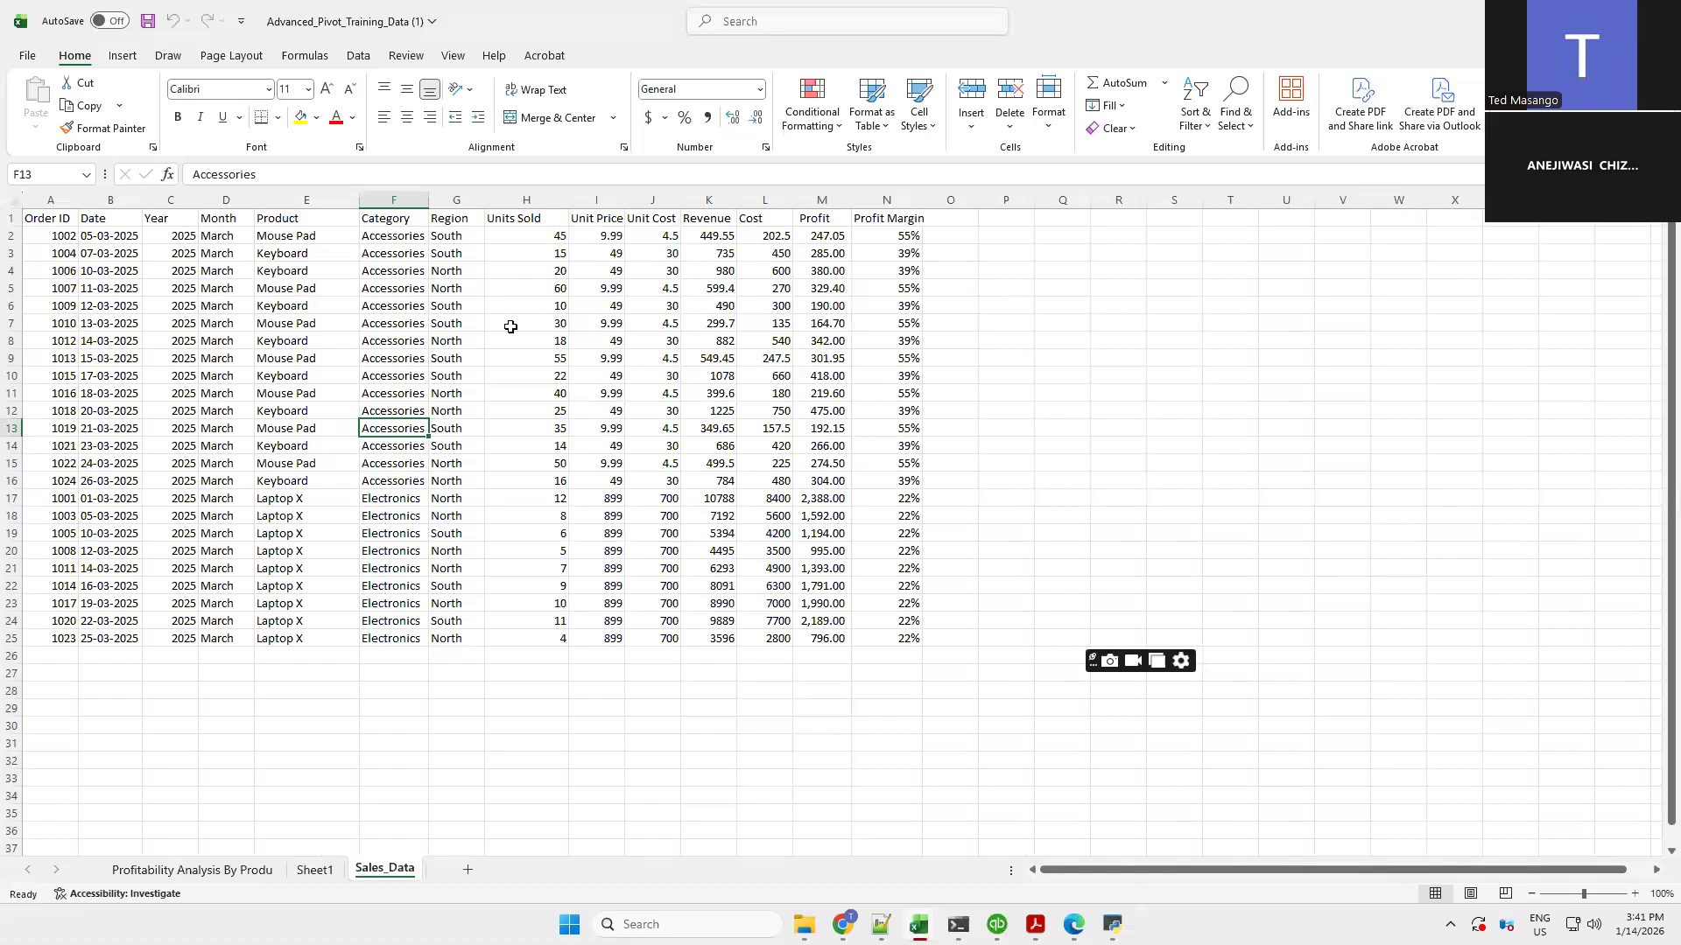
pyautogui.click(315, 873)
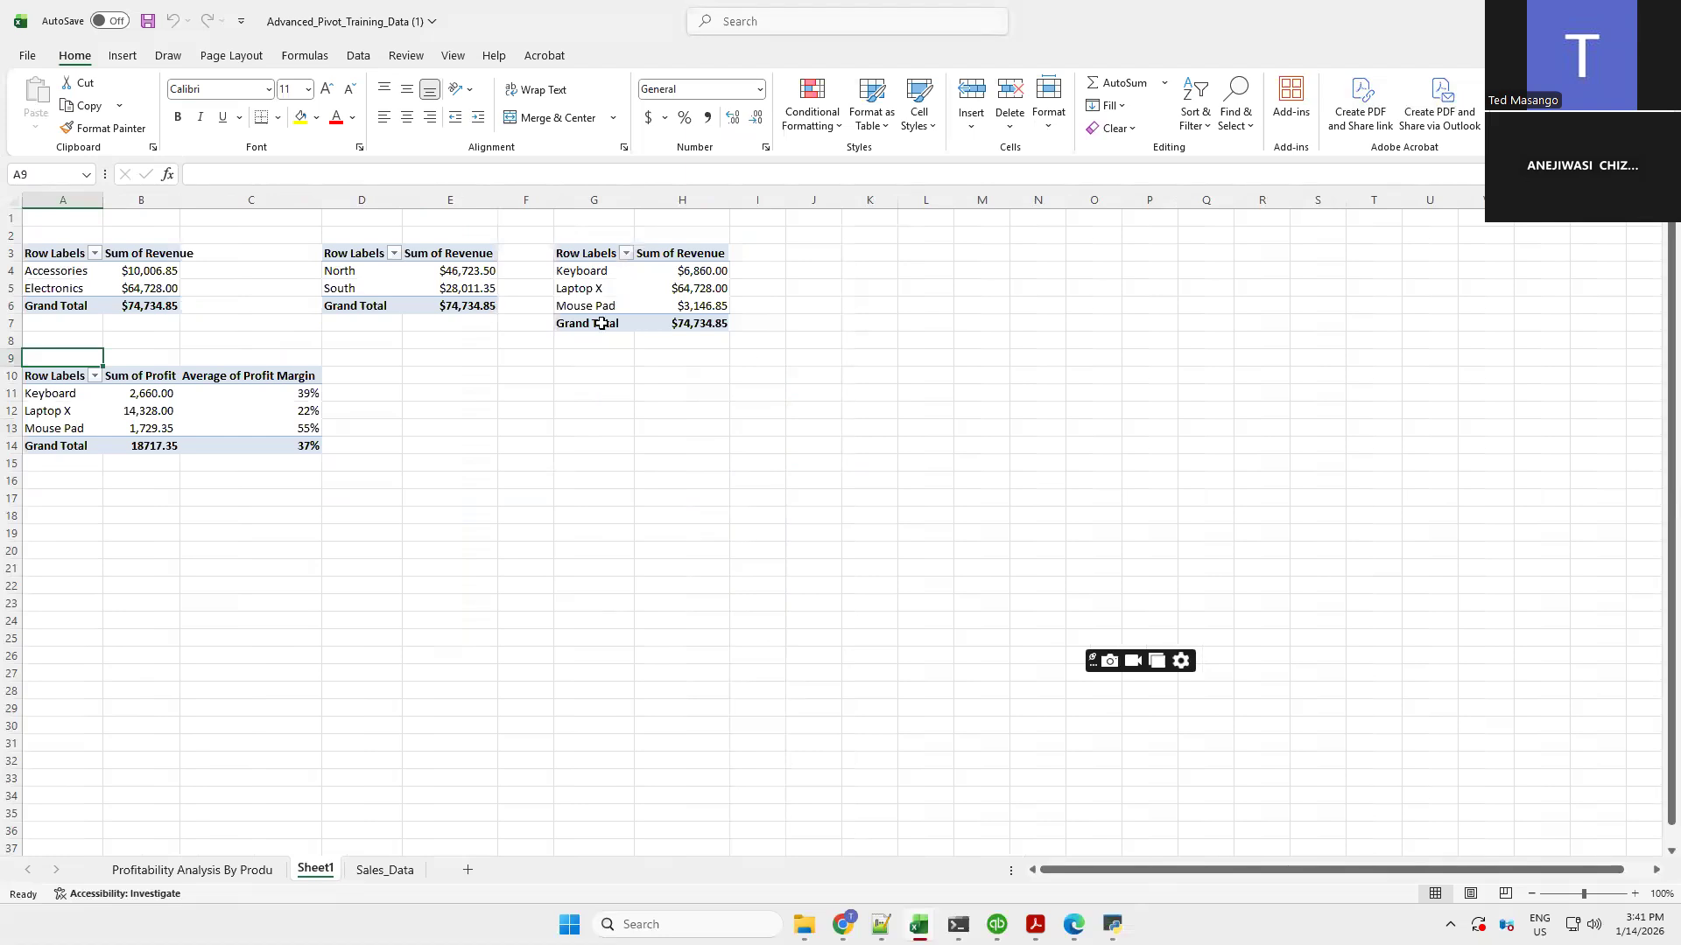
pyautogui.click(192, 870)
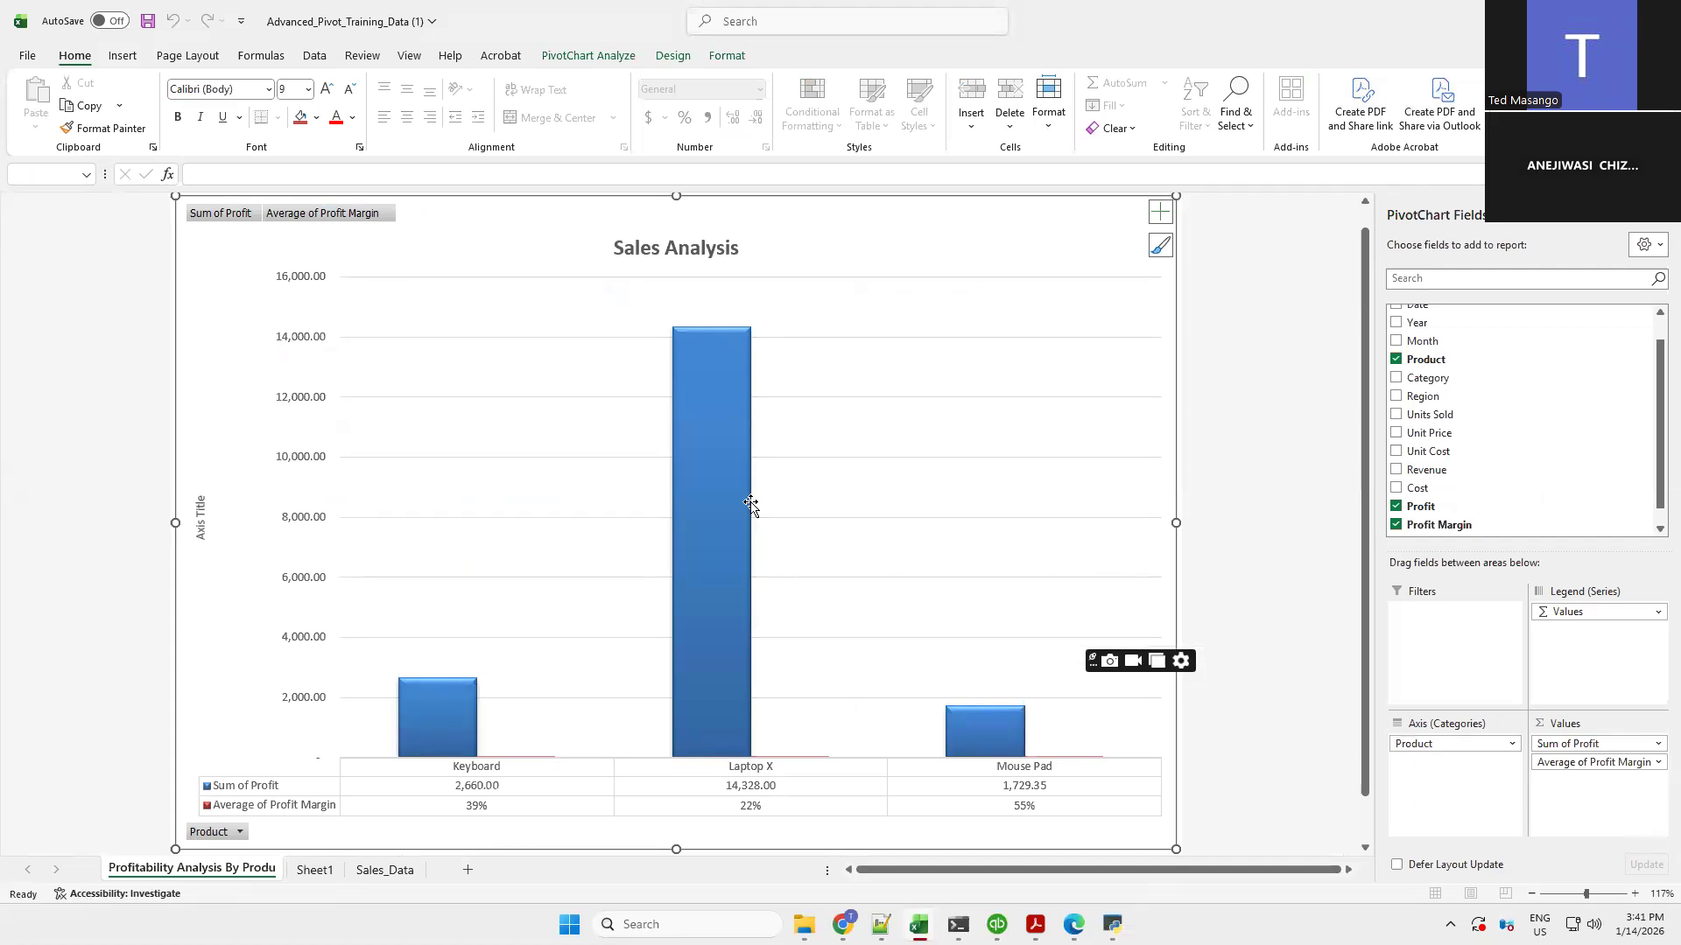
pyautogui.click(317, 871)
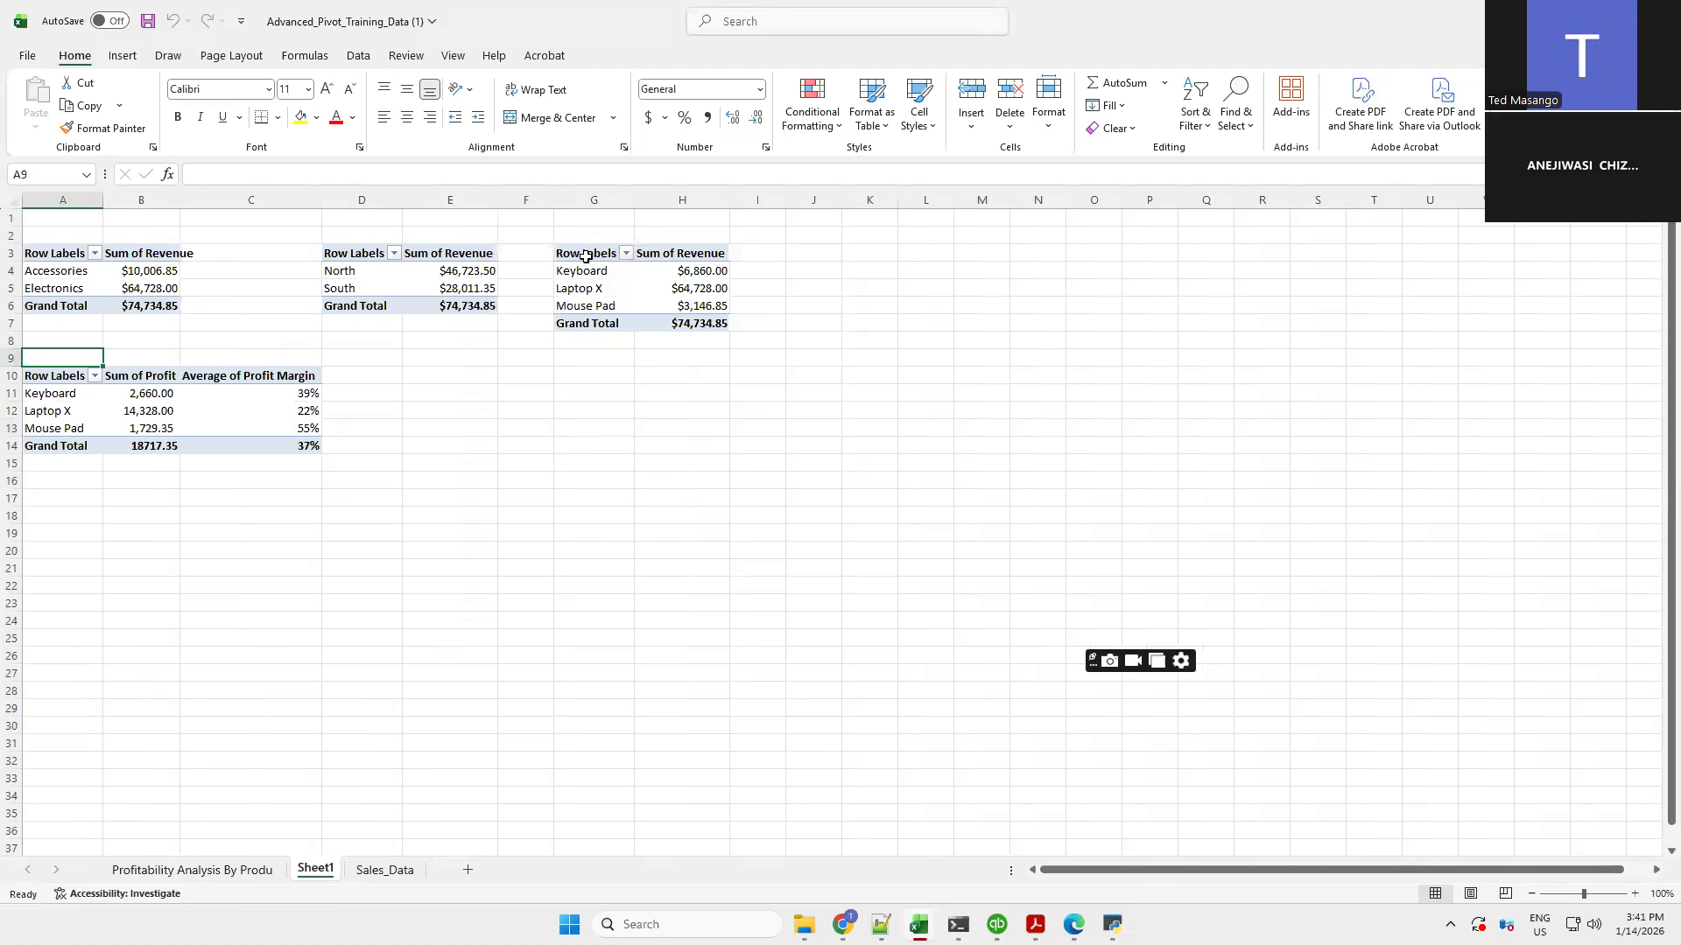
# Insert a 2-D Clustered Column PivotChart from the third PivotTable G3:H7 and apply a chart style to it
pyautogui.moveTo(579, 257); pyautogui.dragTo(687, 324)
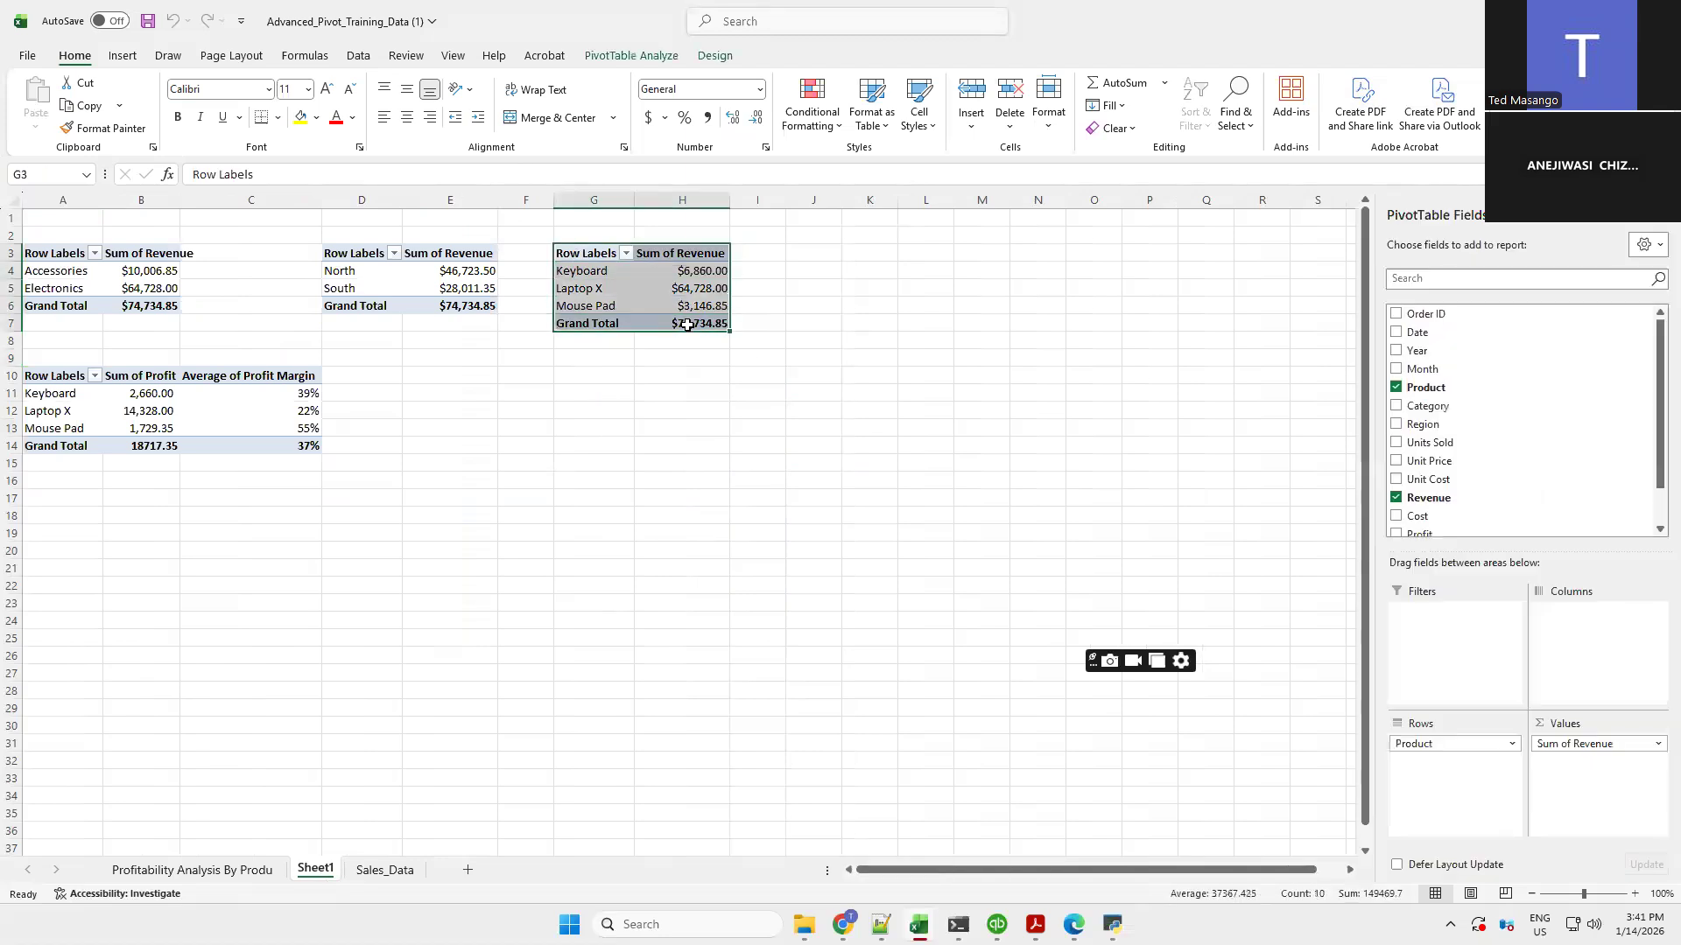
pyautogui.click(122, 57)
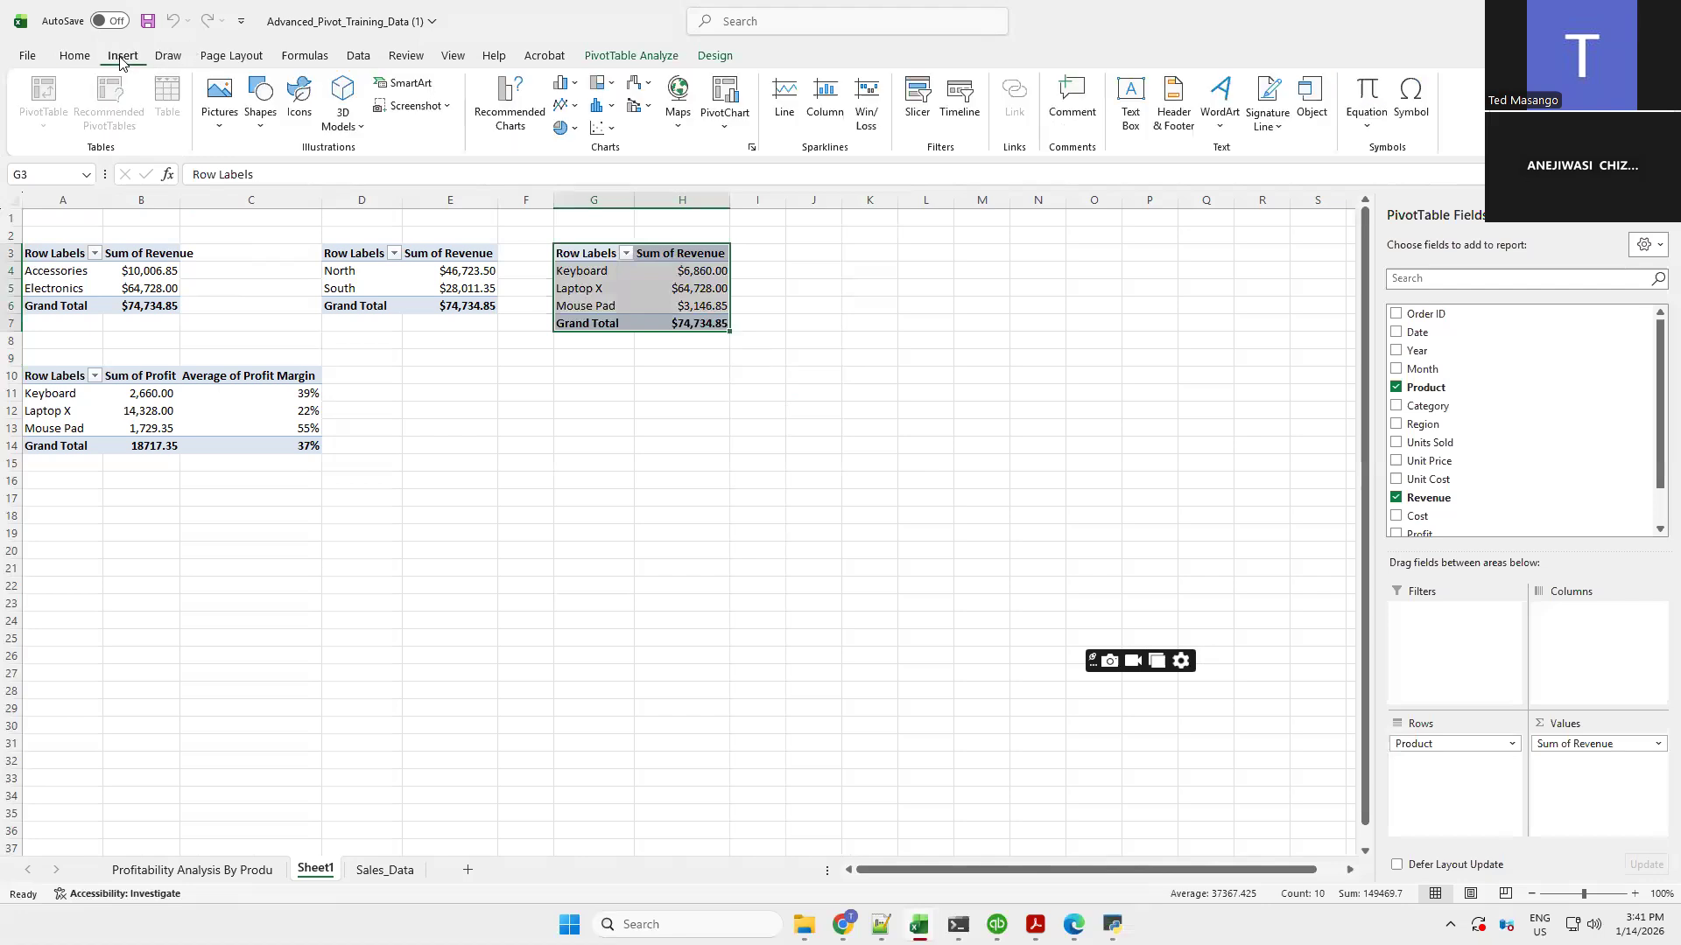
pyautogui.click(563, 85)
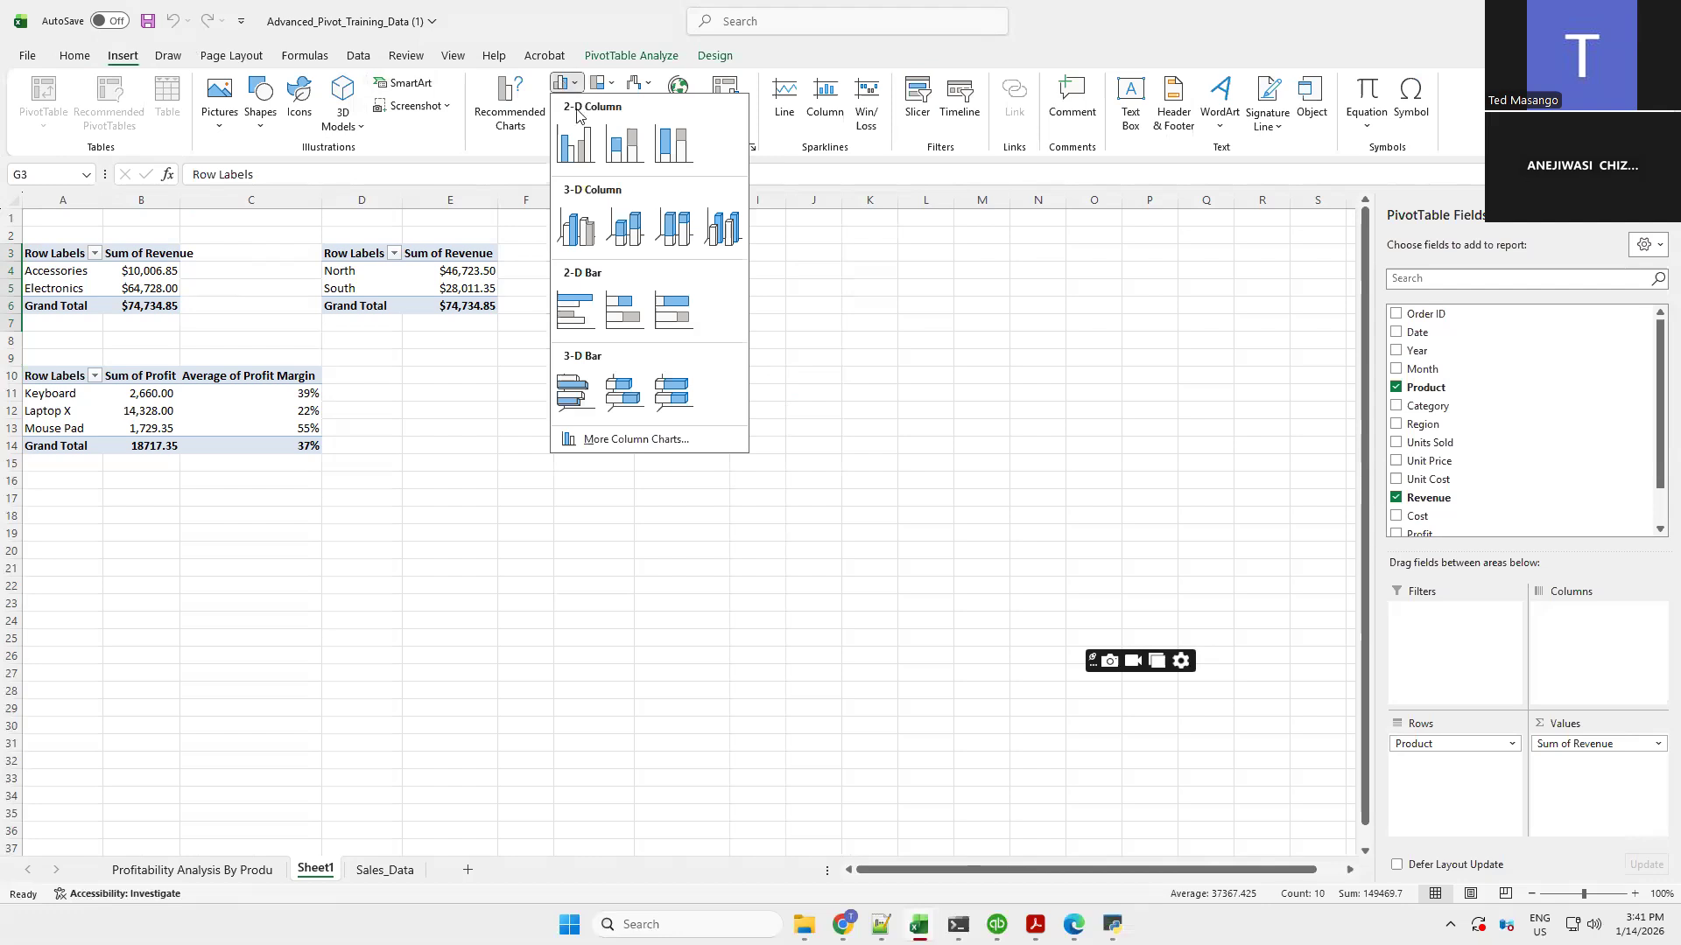
pyautogui.click(580, 152)
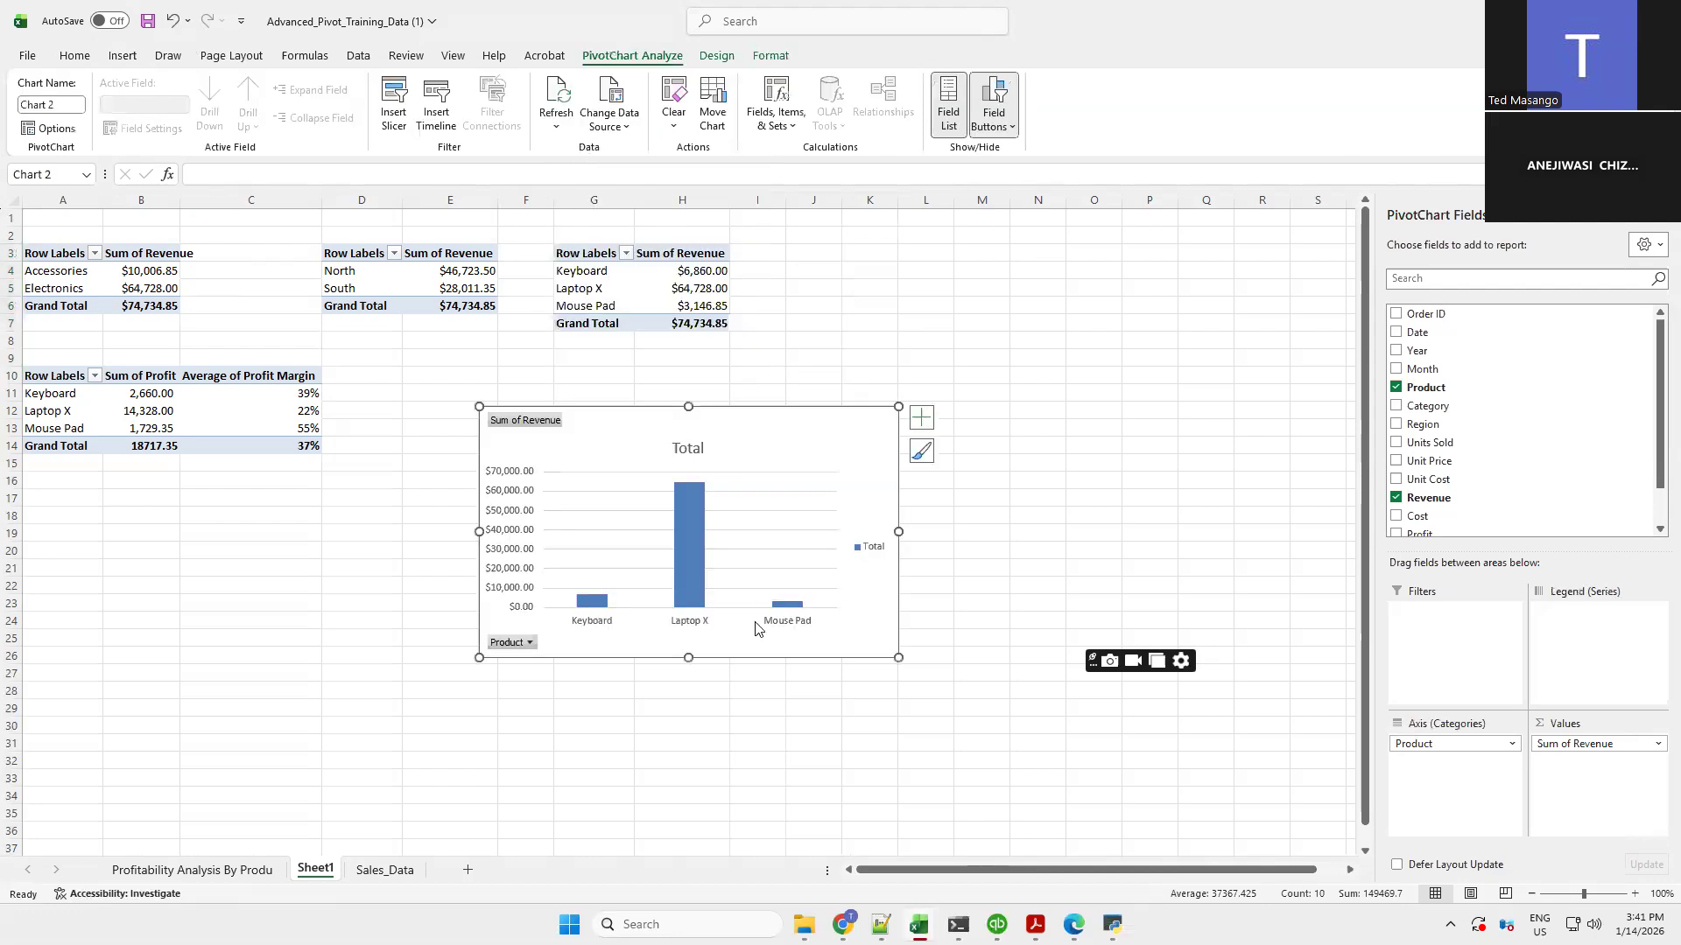
pyautogui.click(764, 58)
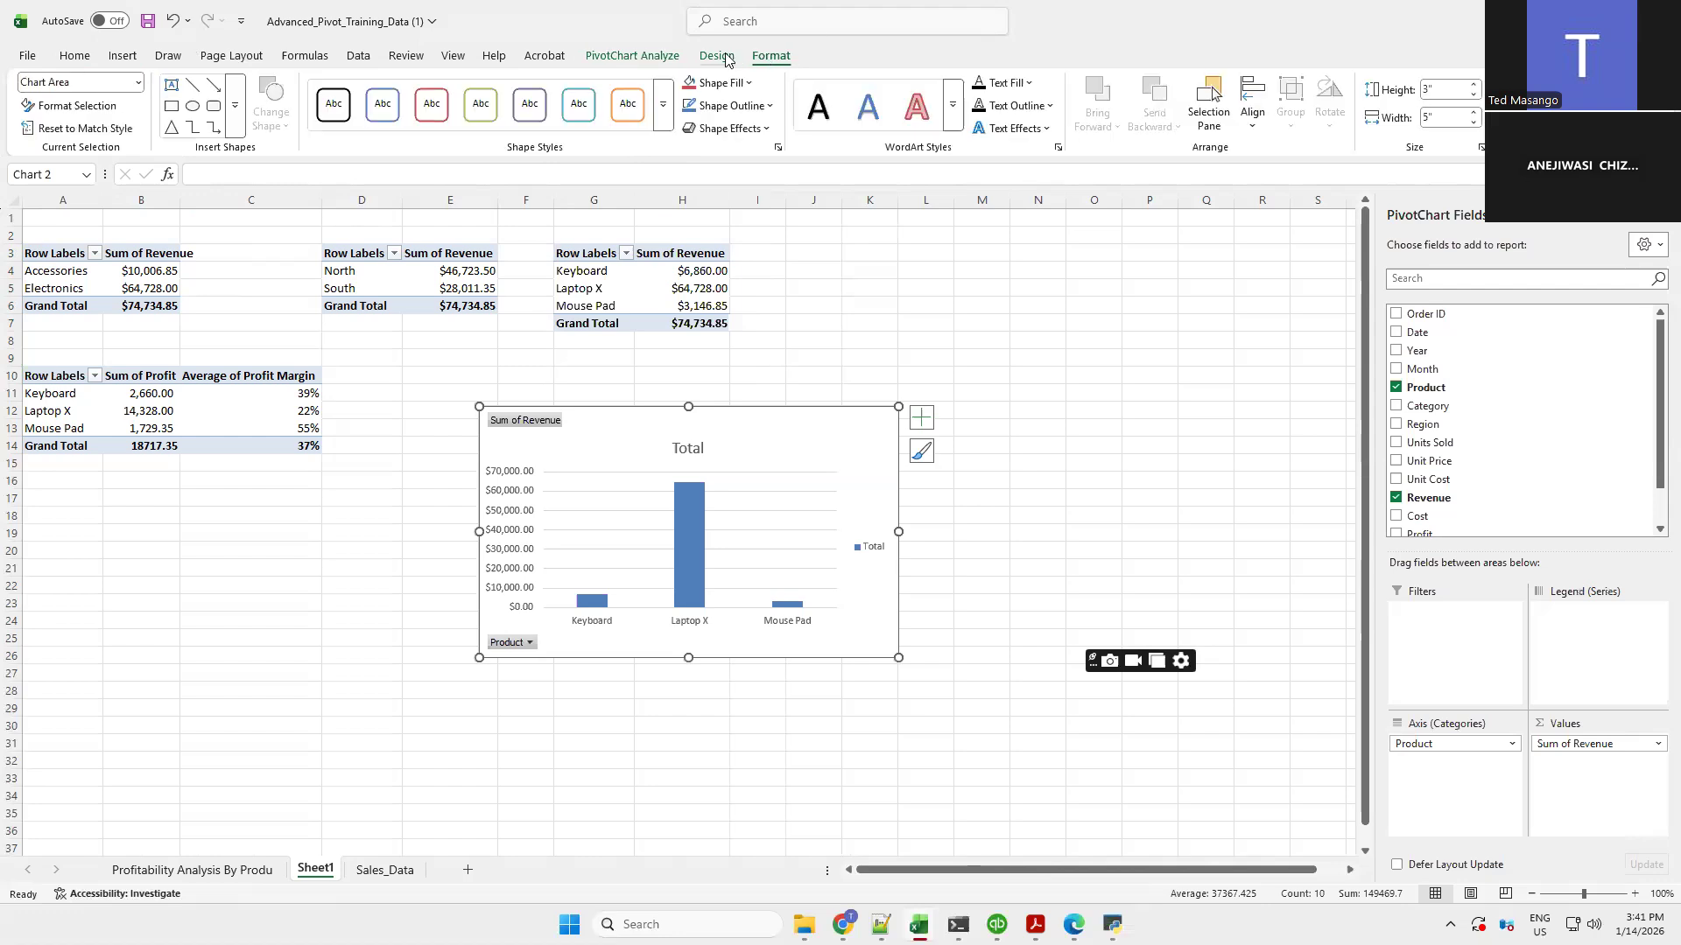
pyautogui.click(724, 58)
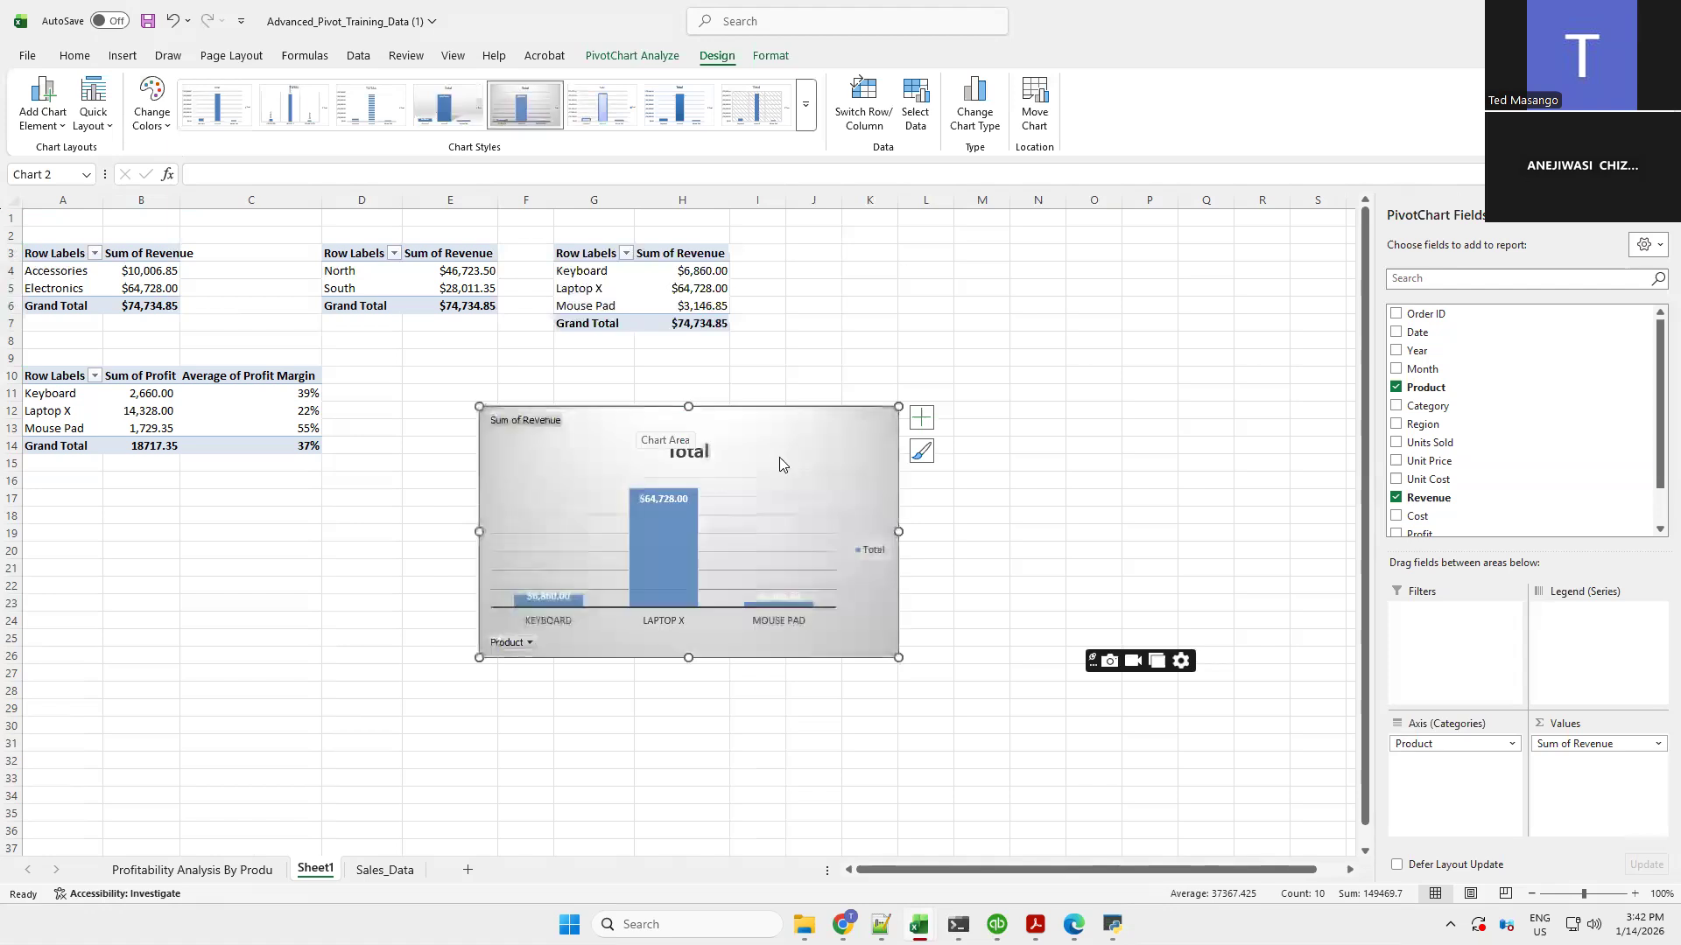
# Move the revenue-by-product PivotChart to its own new chart sheet and return to Sheet1
pyautogui.rightClick(779, 457)
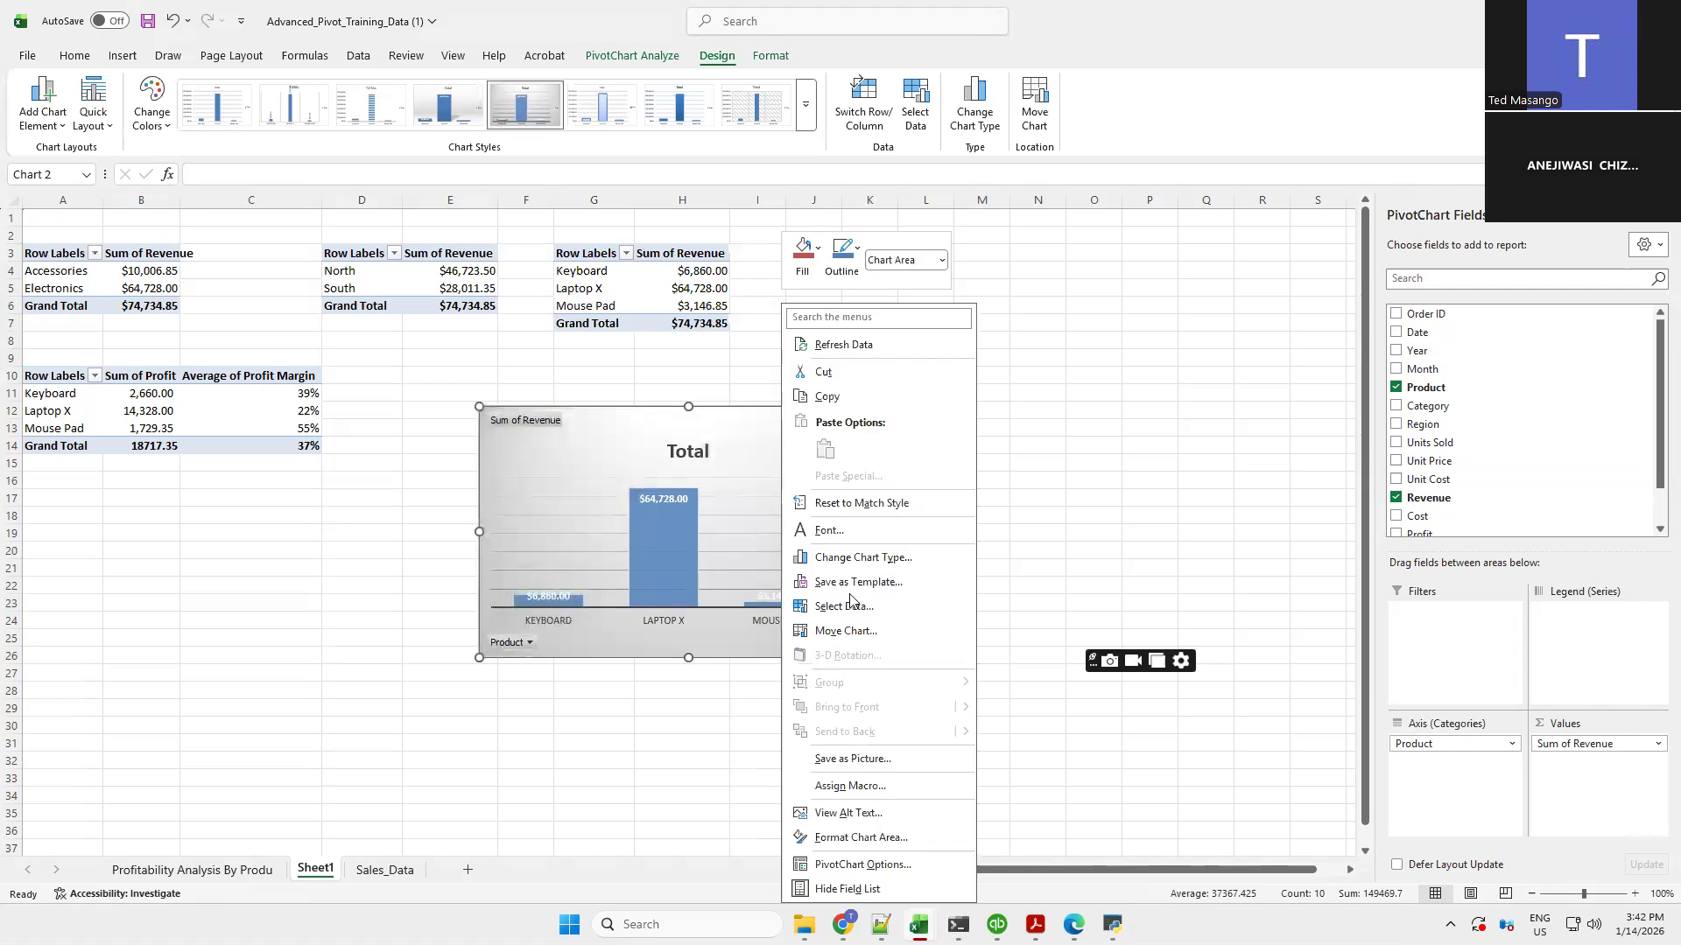
pyautogui.click(848, 630)
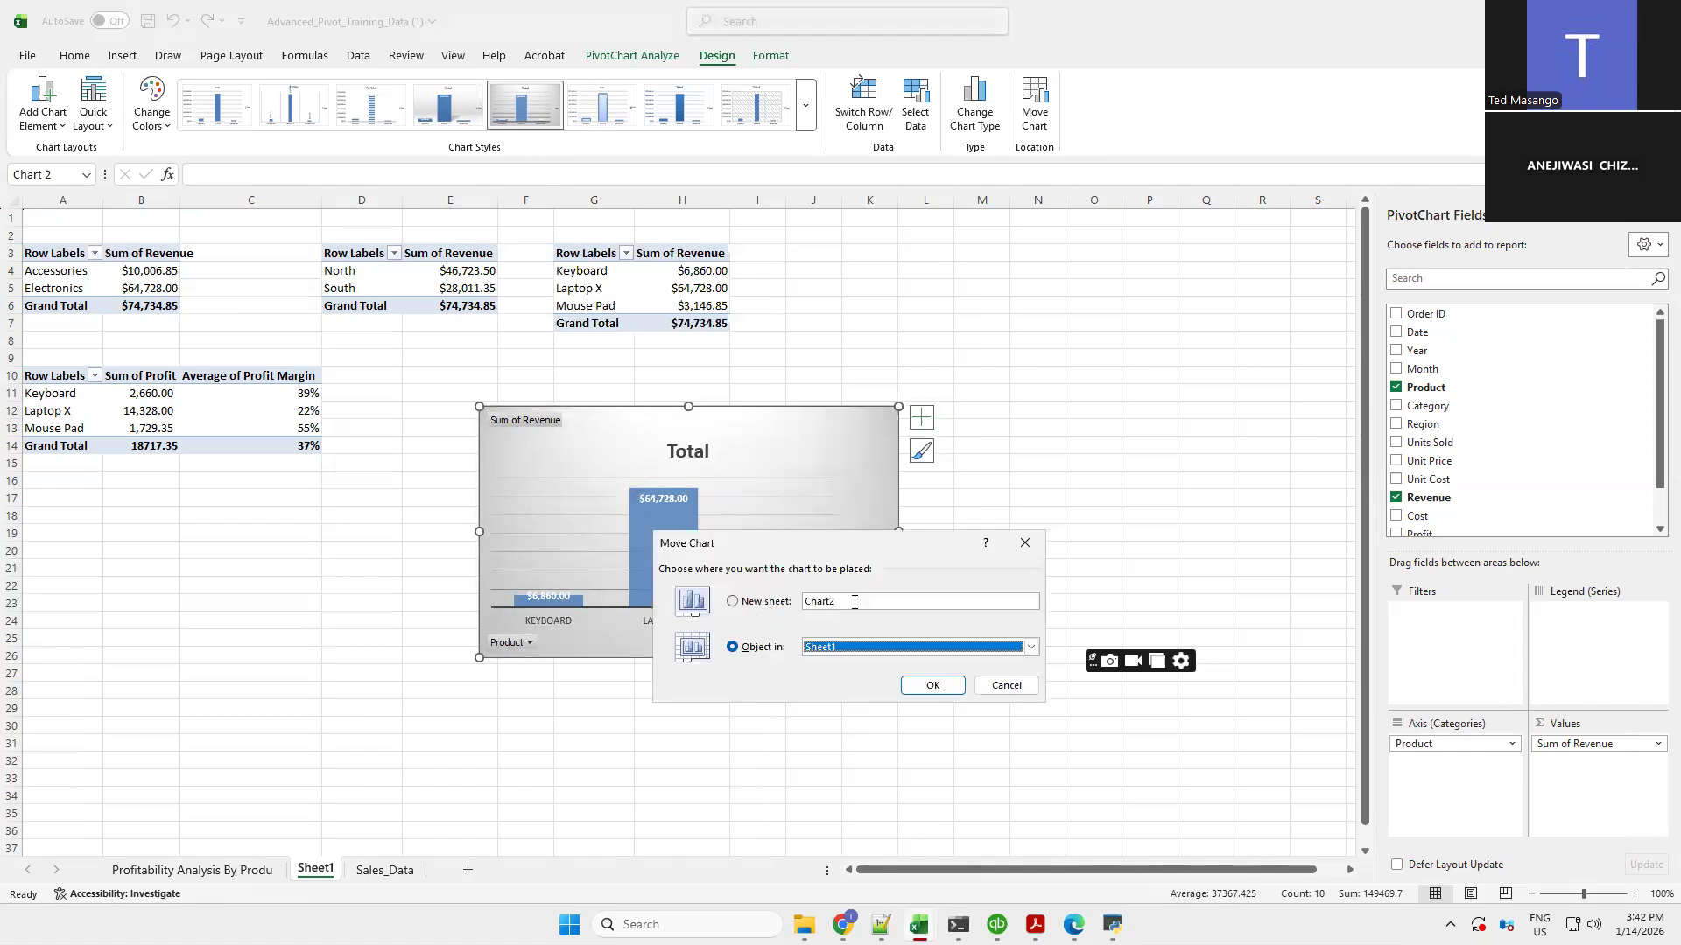
pyautogui.click(855, 602)
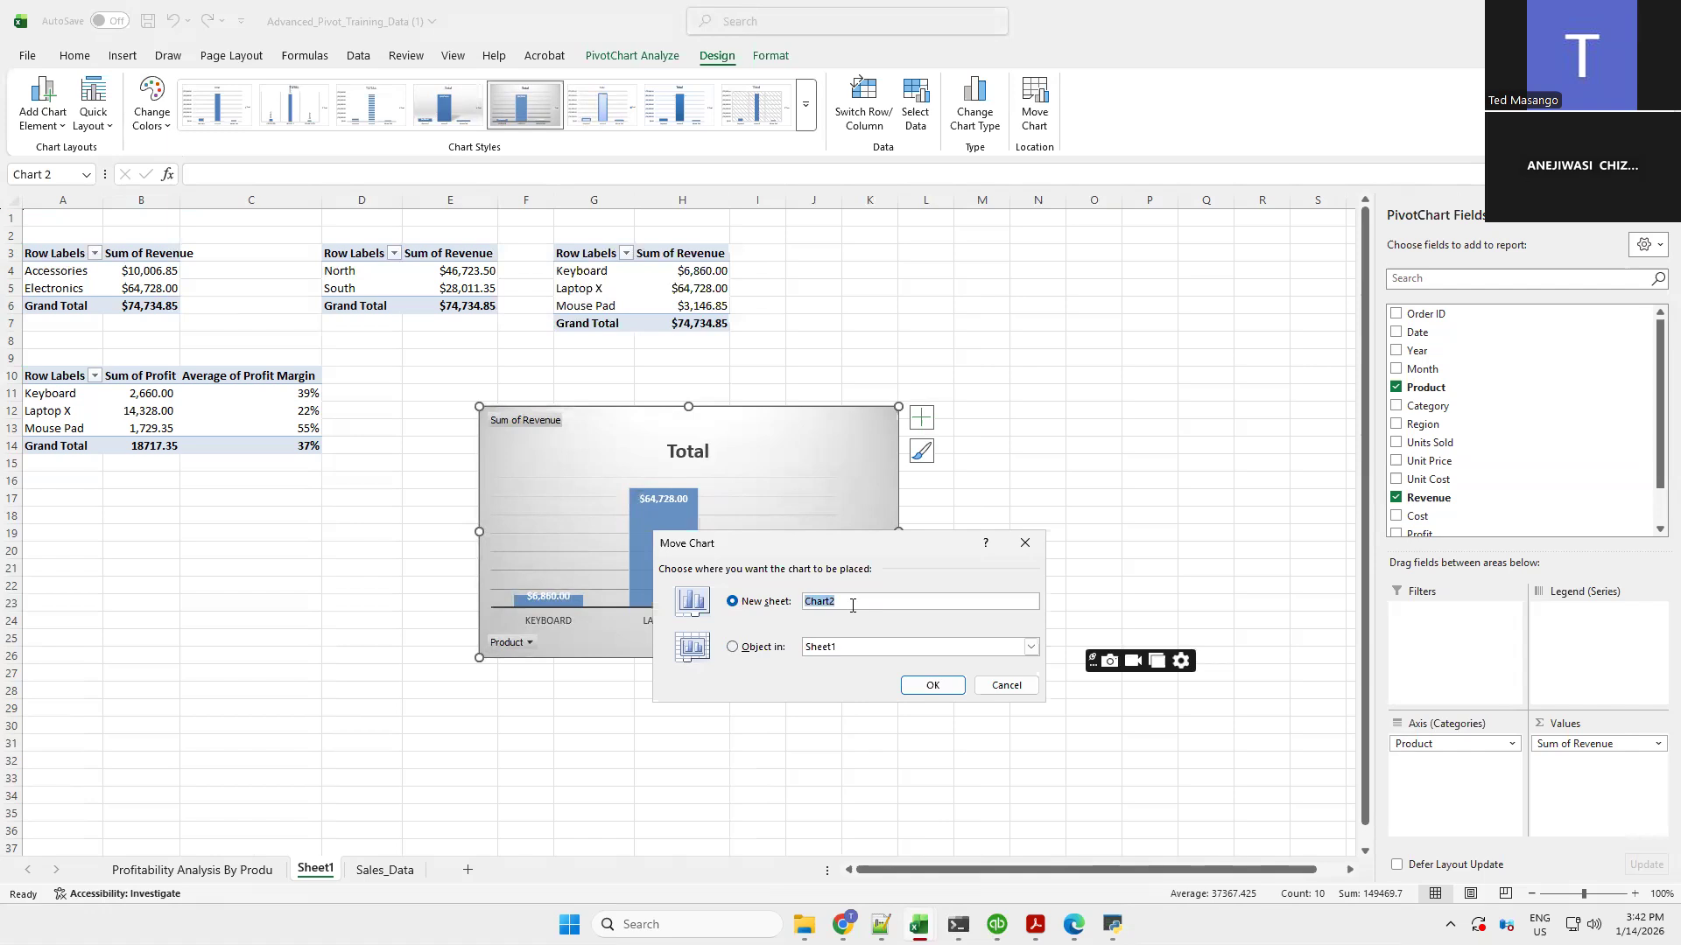
pyautogui.click(939, 685)
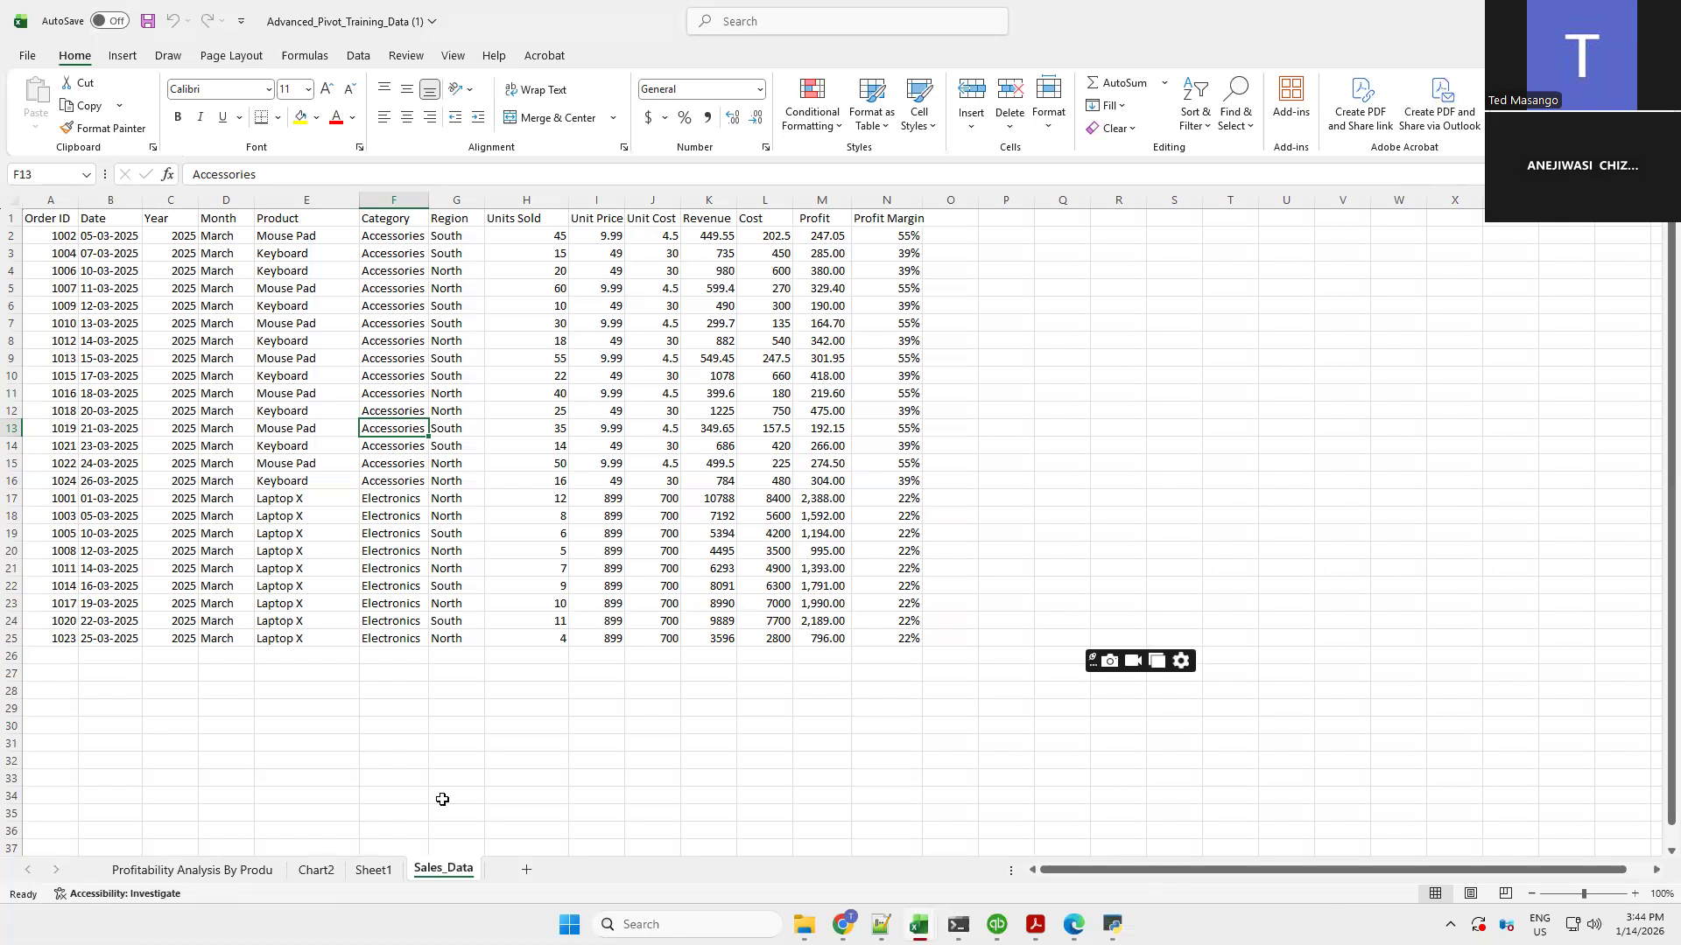
pyautogui.click(376, 870)
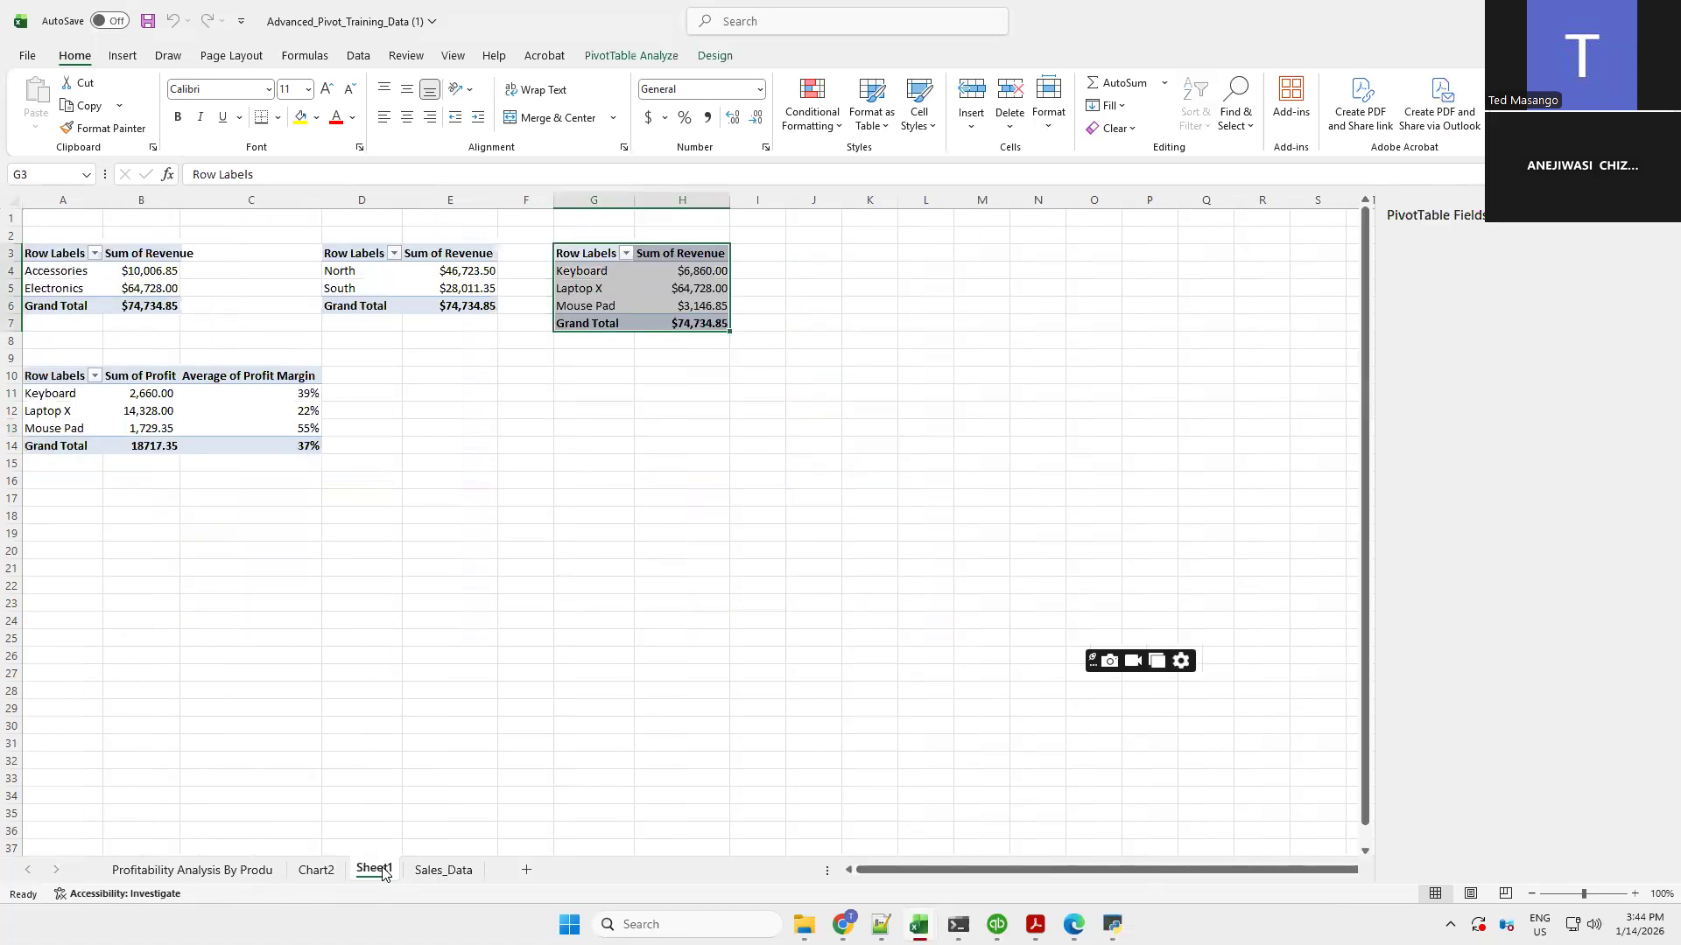